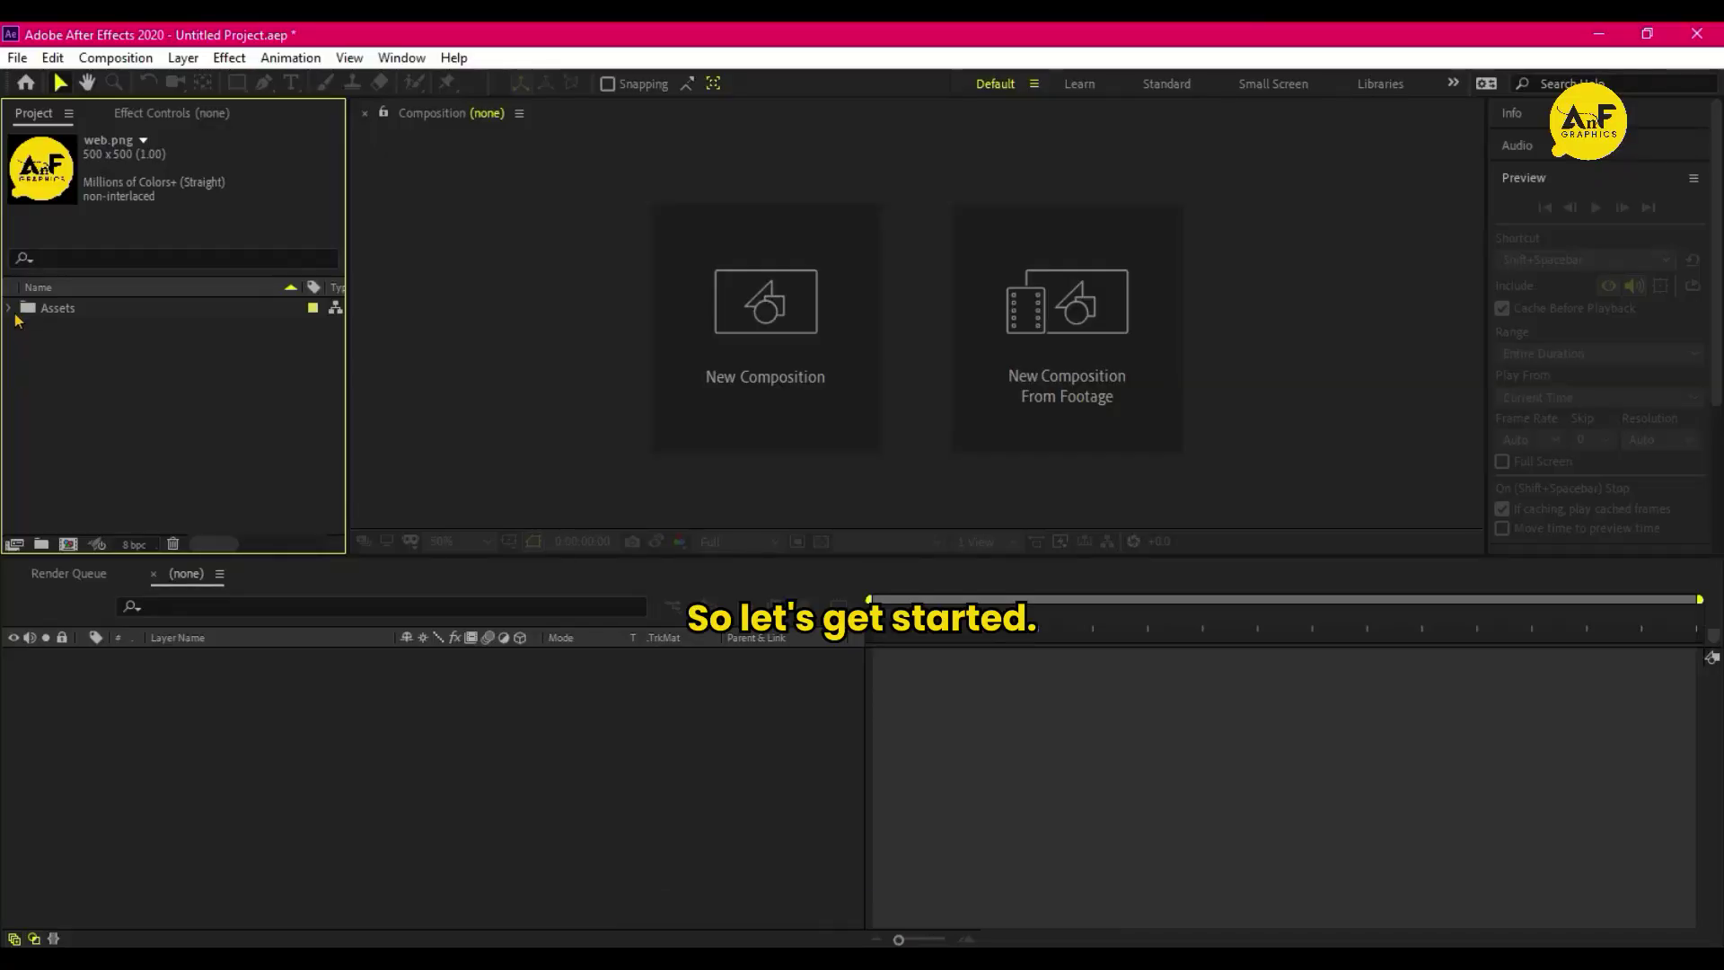
- Expand the Assets folder to review the imported footage files
left_click(11, 308)
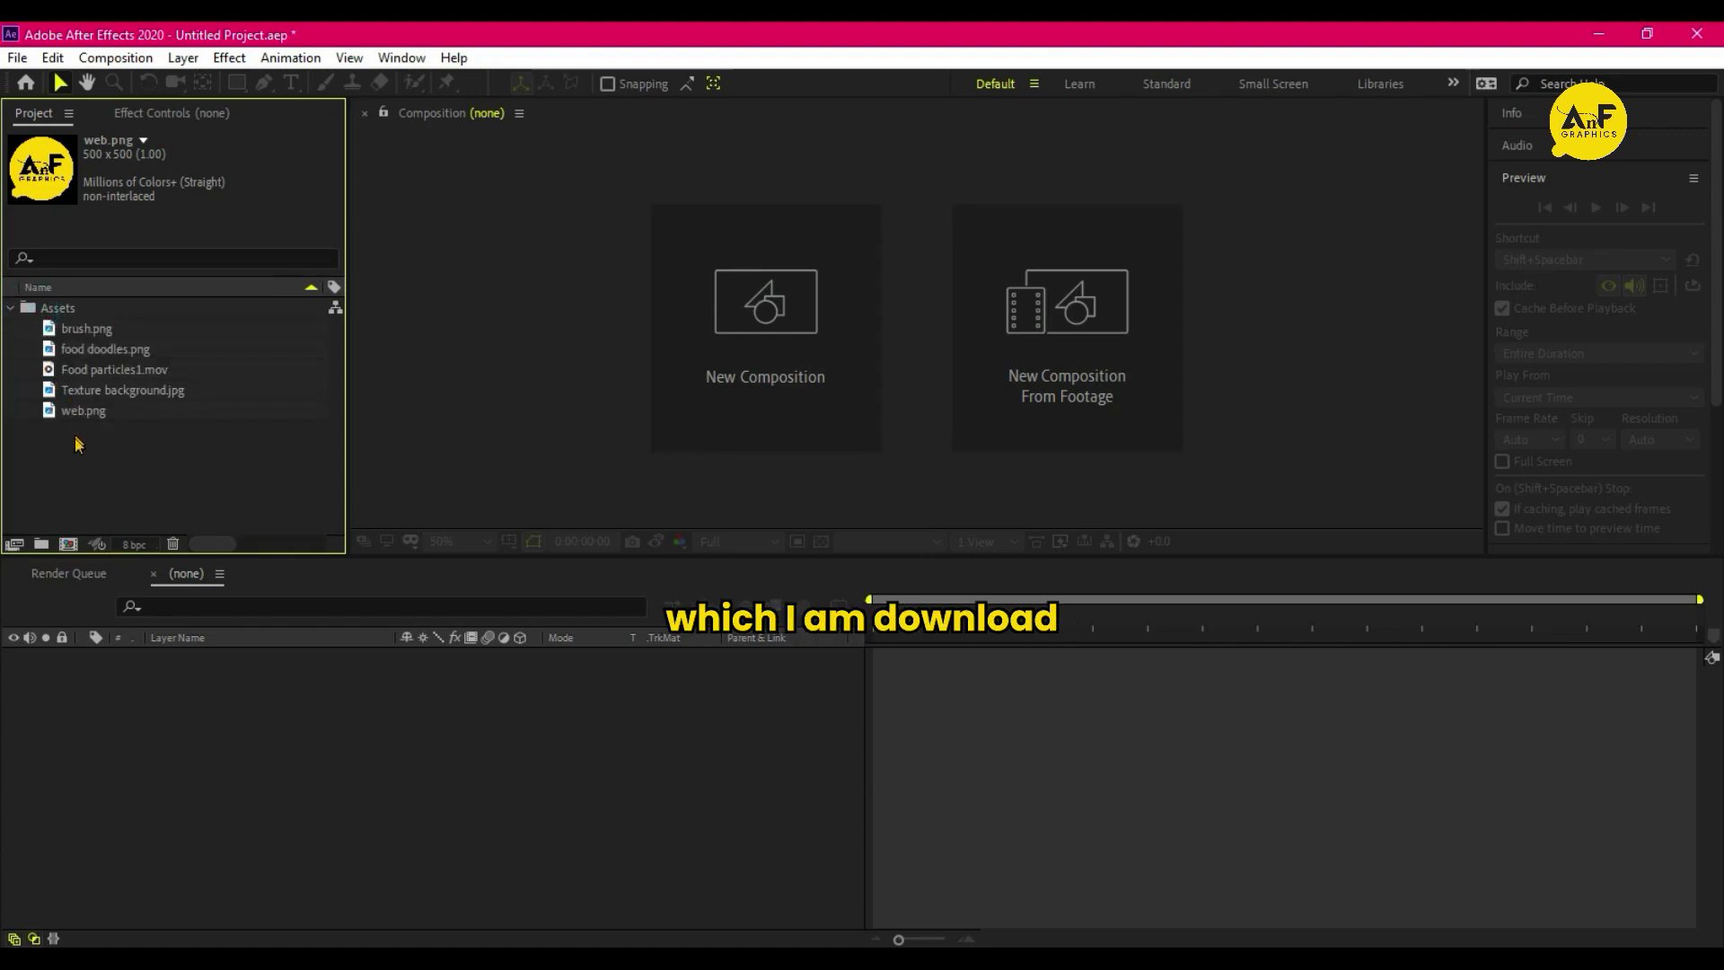
left_click_drag(76, 445, 118, 339)
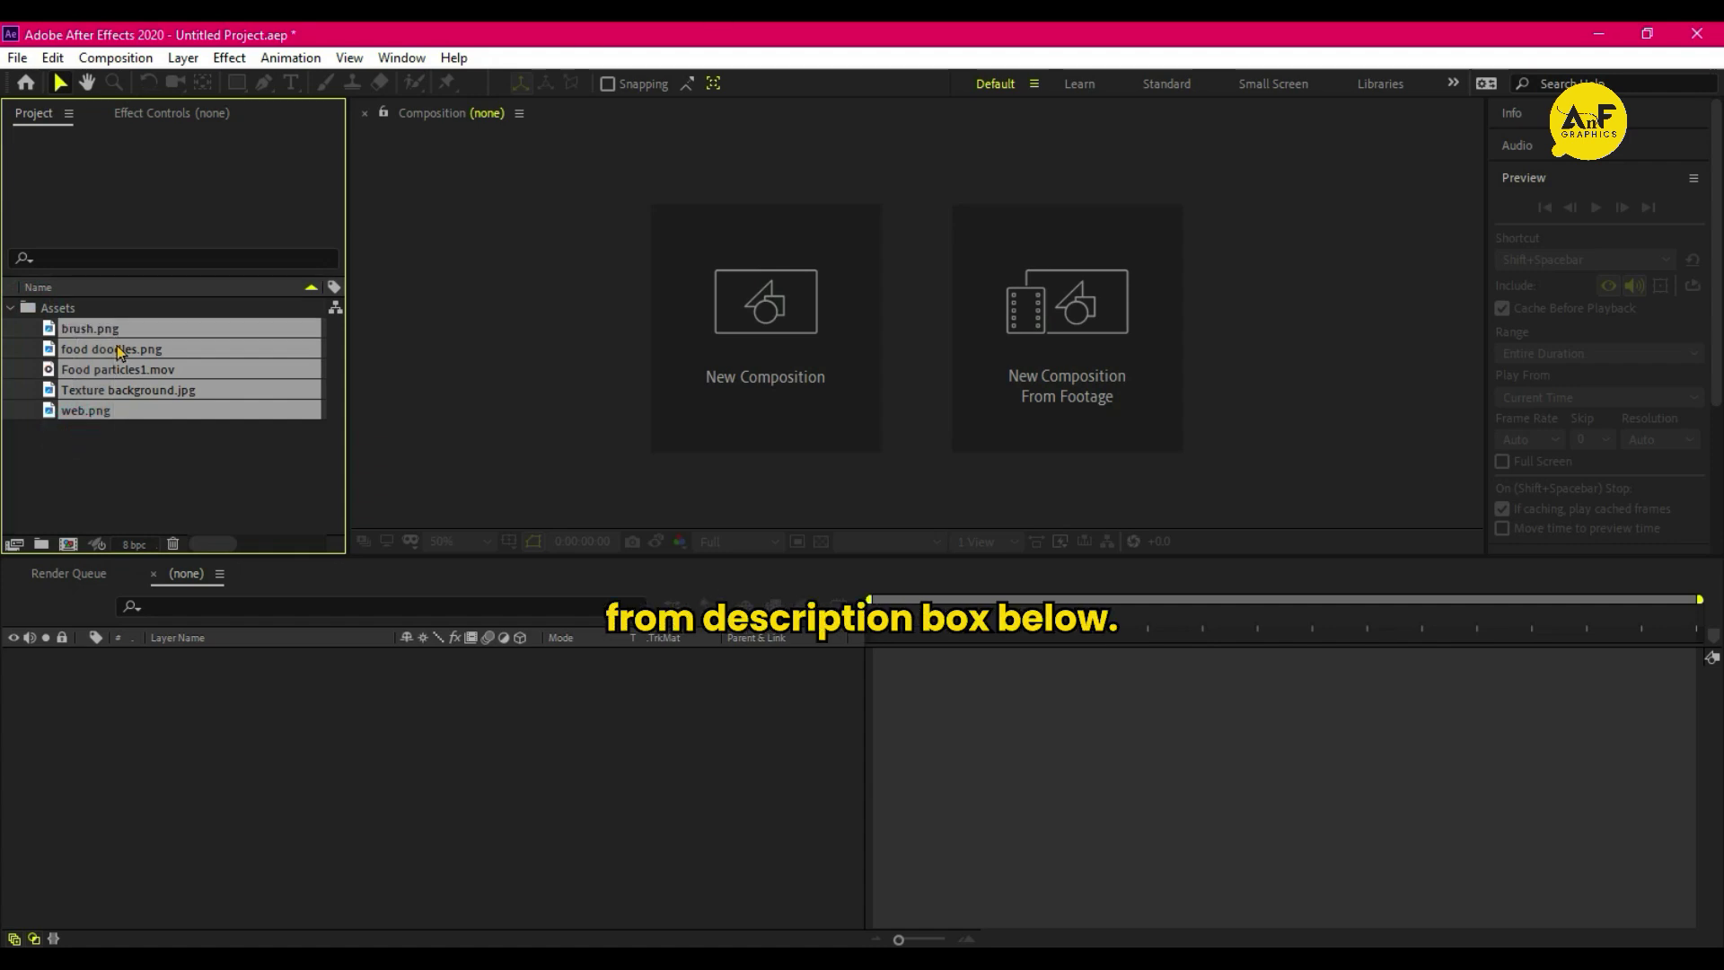
left_click(129, 478)
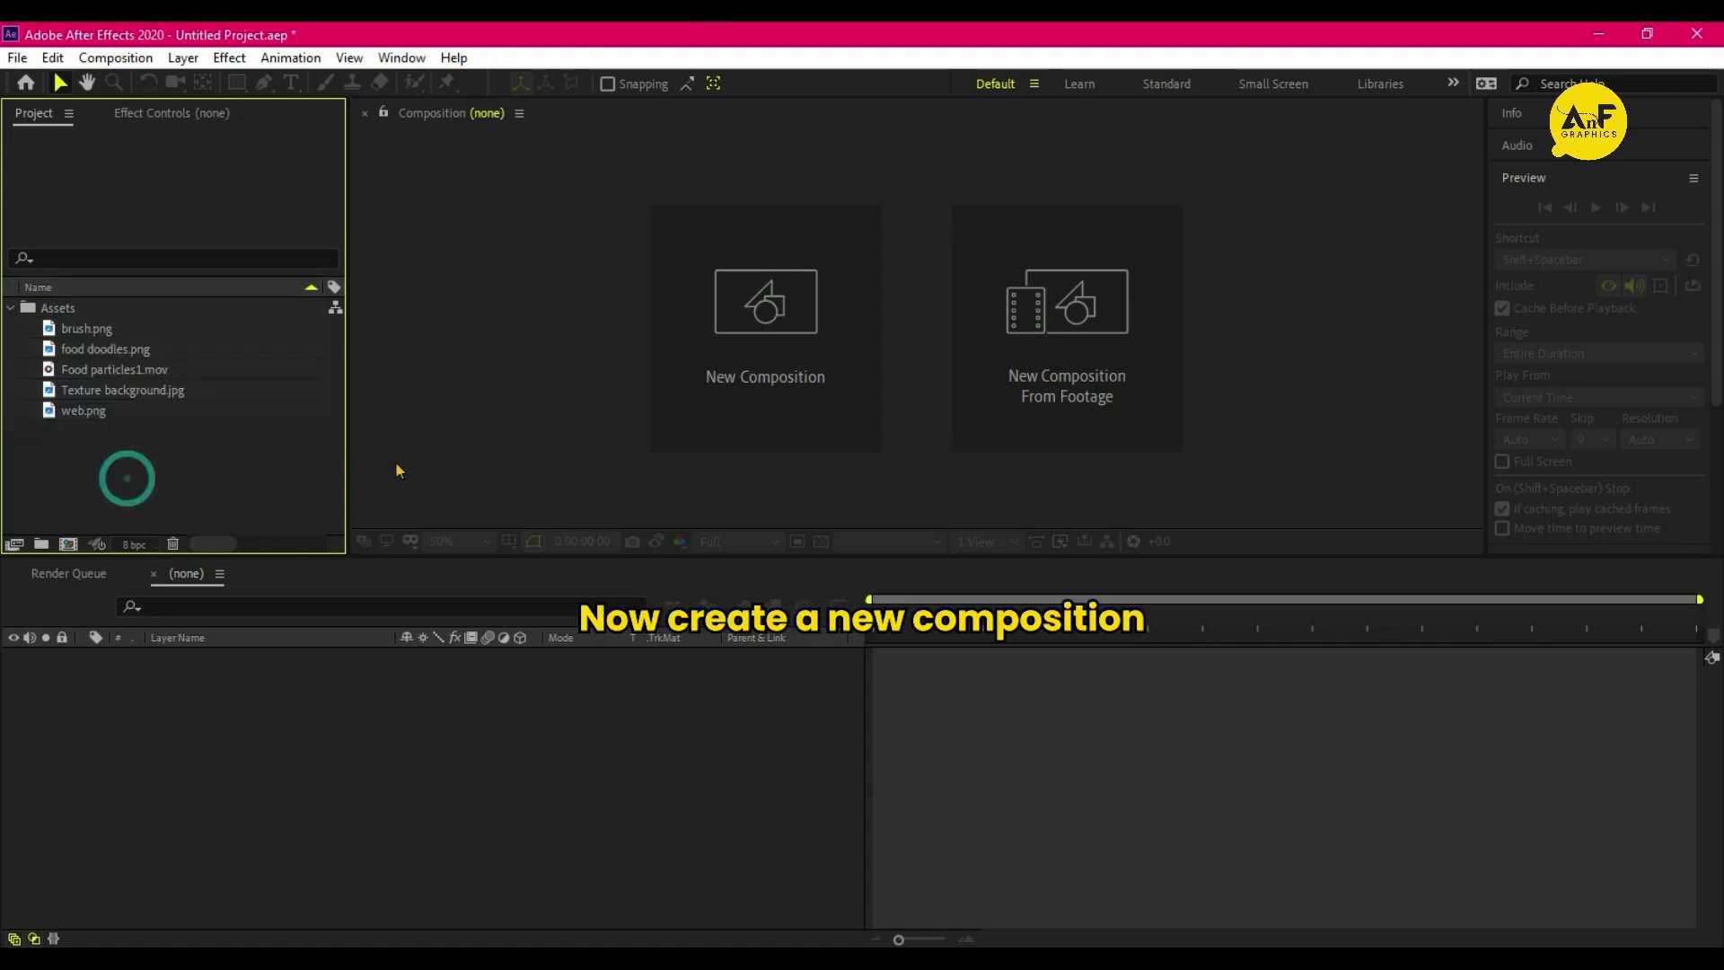
- Create a composition named Logo Edit at 1080 x 1080 px, 30 fps and 30 seconds long
left_click(746, 319)
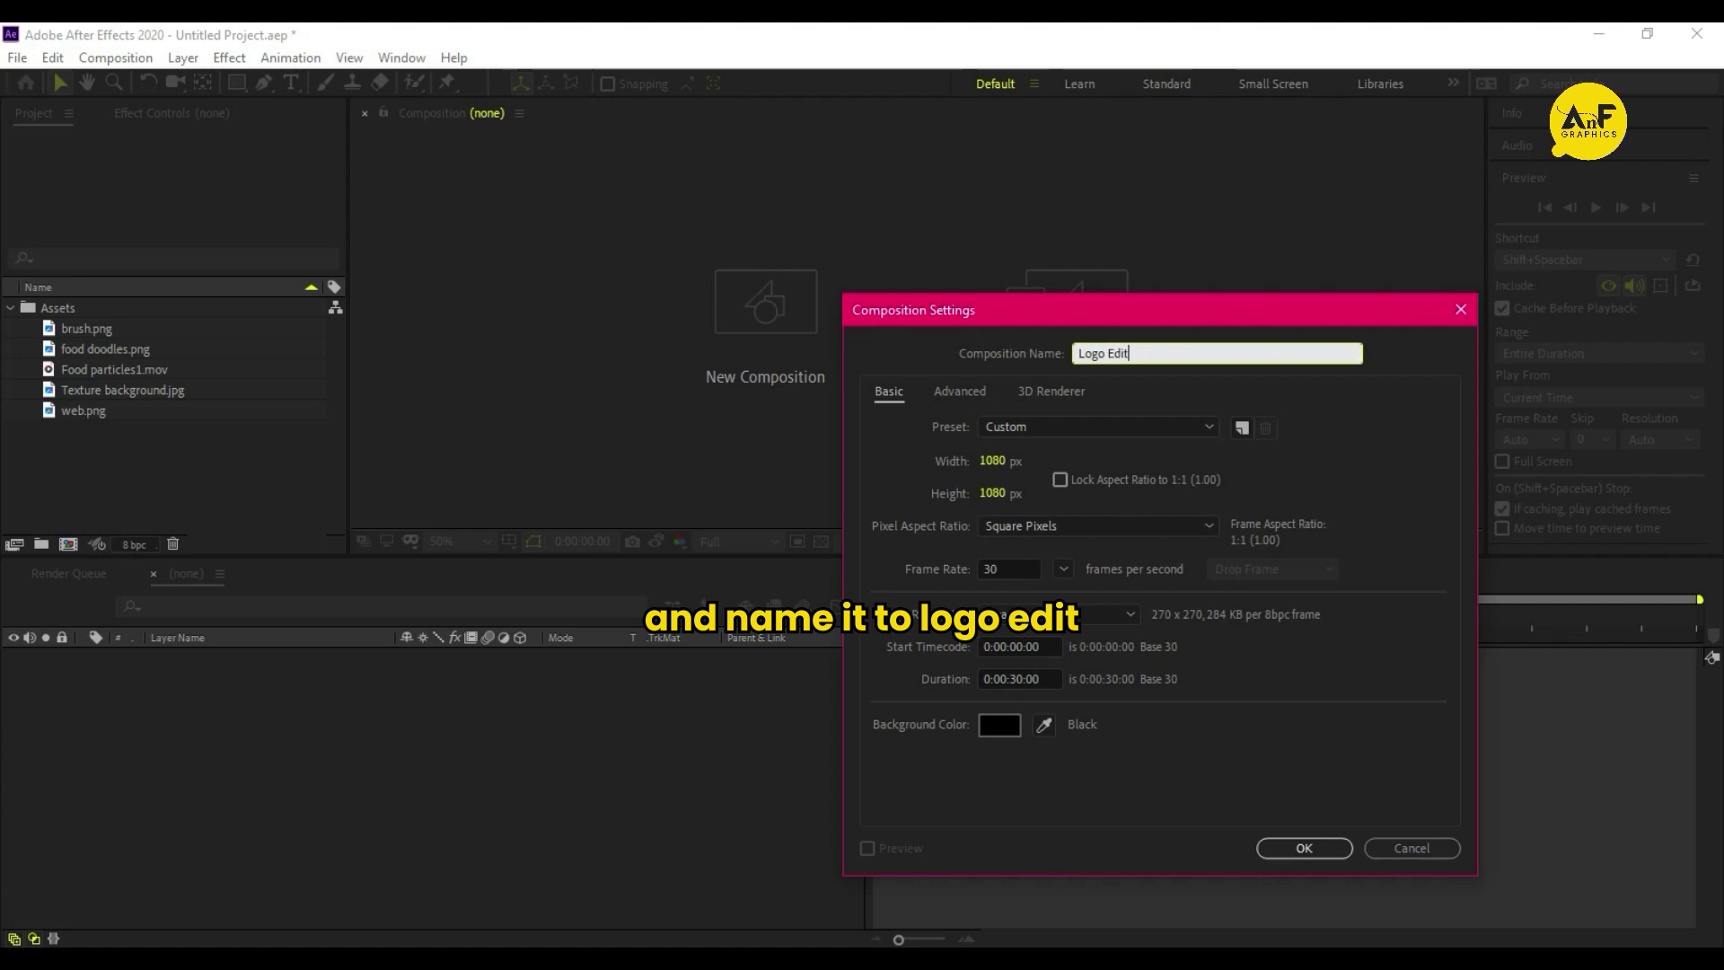
left_click(983, 462)
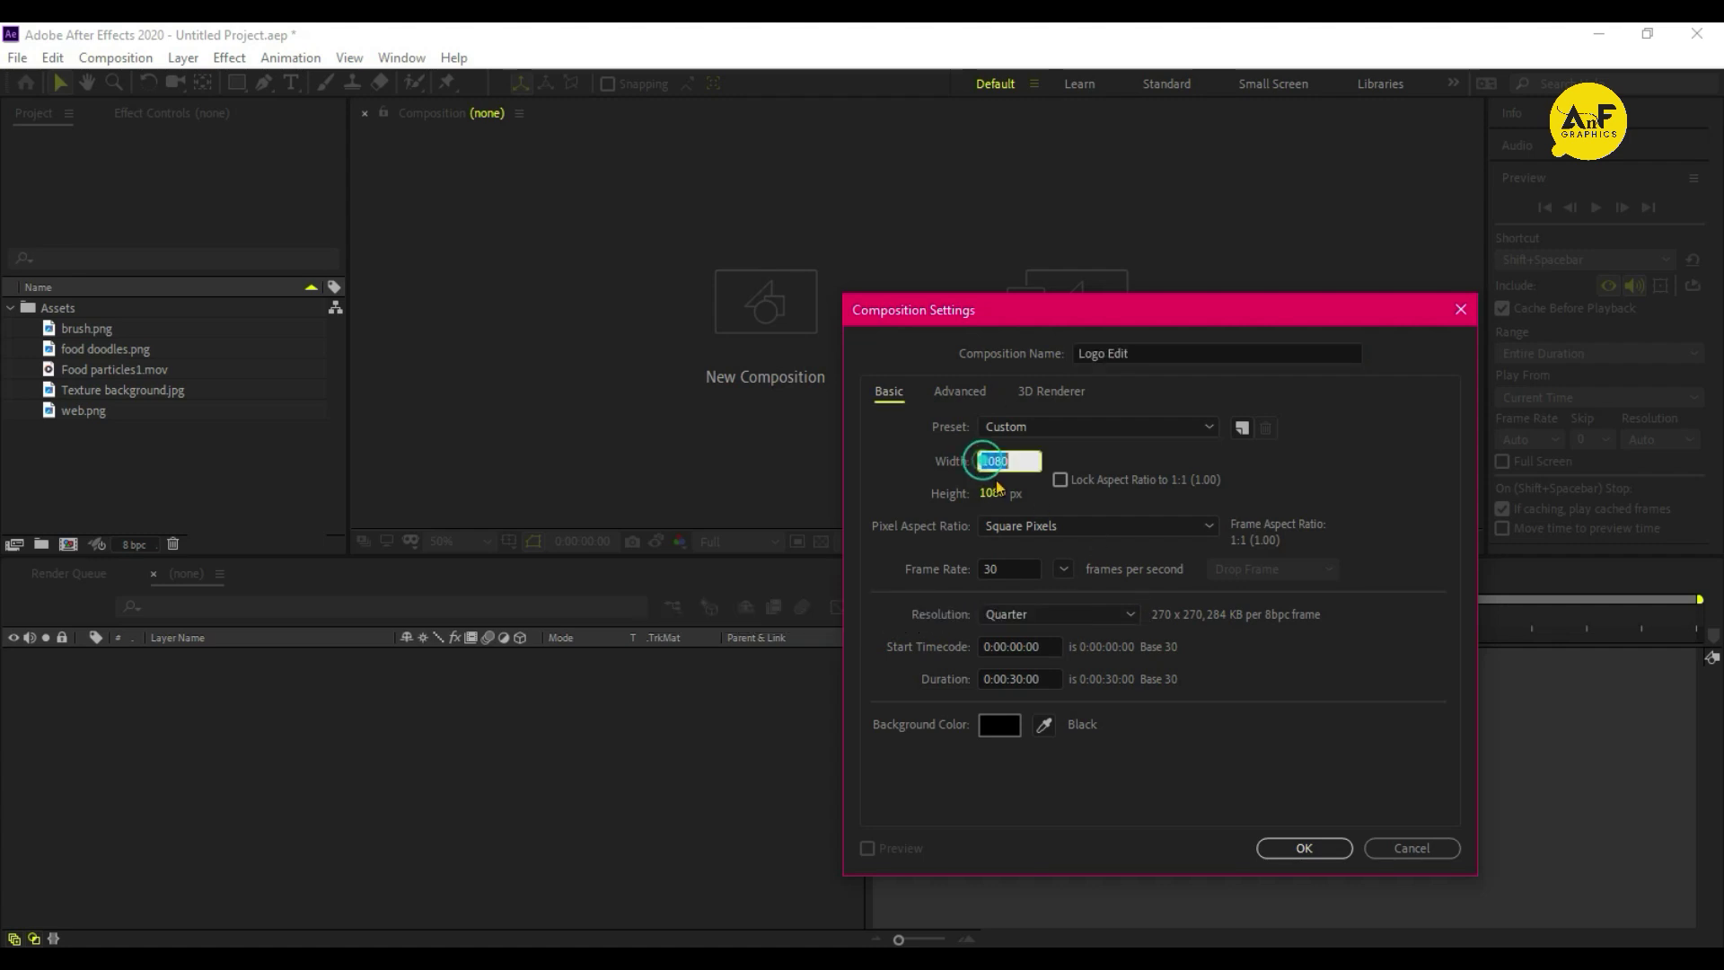
left_click(993, 495)
left_click(1304, 847)
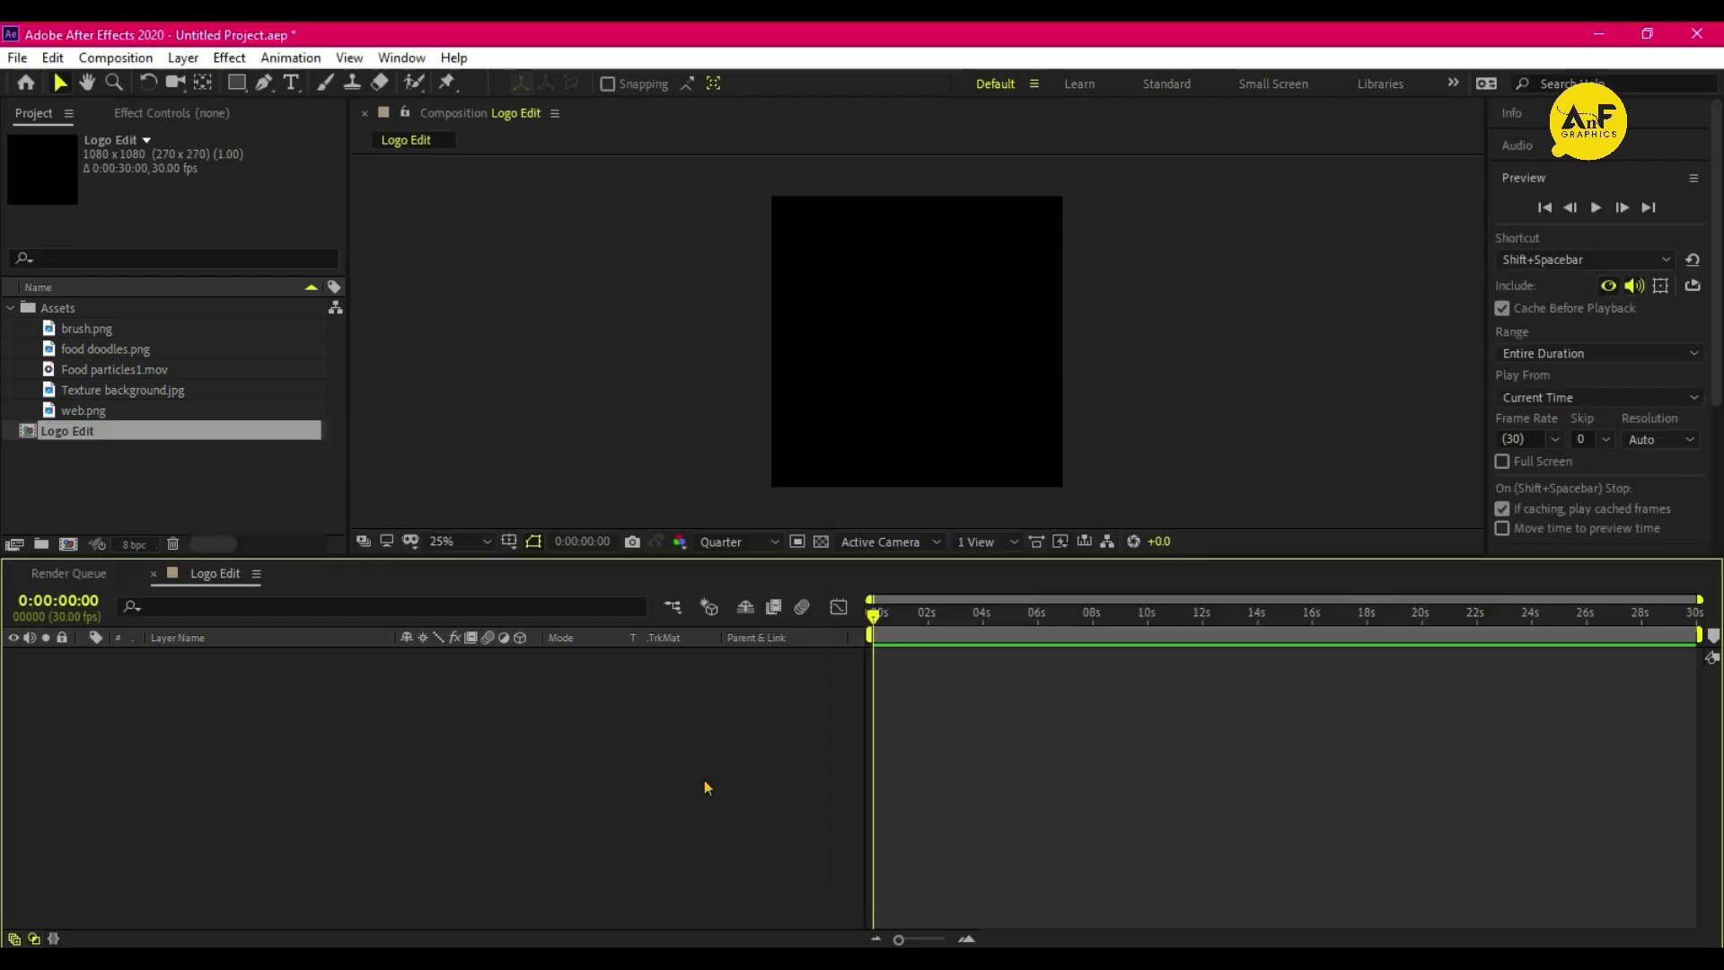
- Add web.png to the Logo Edit composition and scale the logo up slightly and proportionally around its centre
left_click_drag(99, 410, 155, 727)
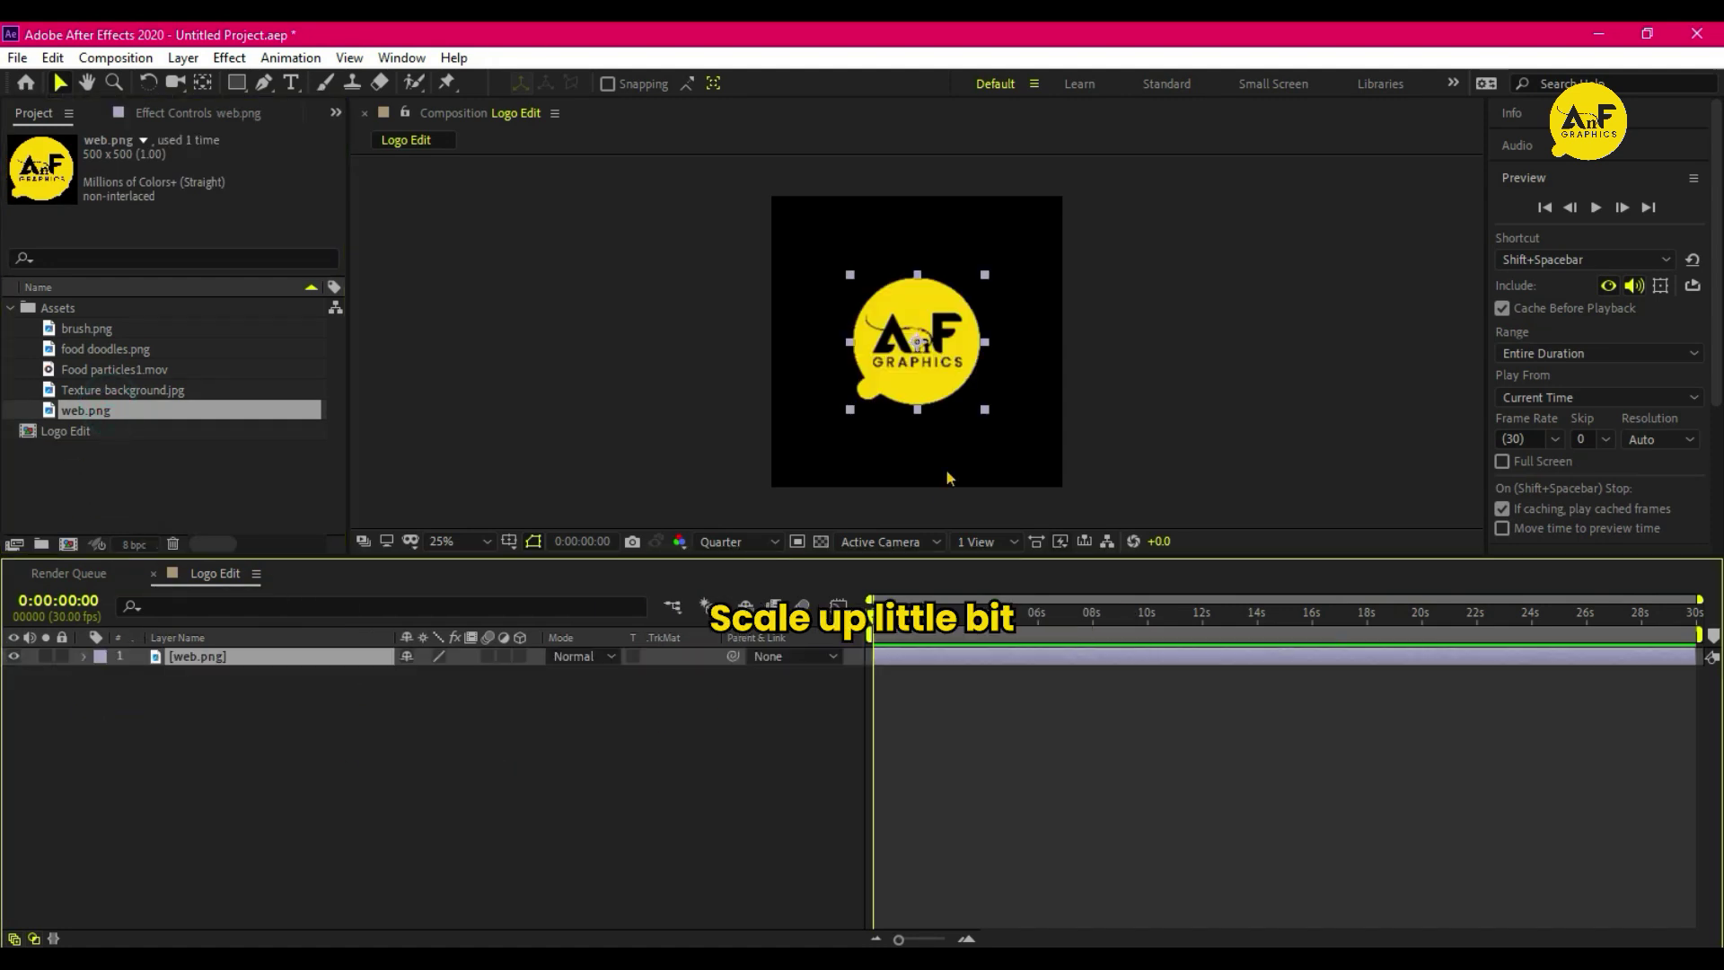
left_click_drag(985, 345, 1011, 347)
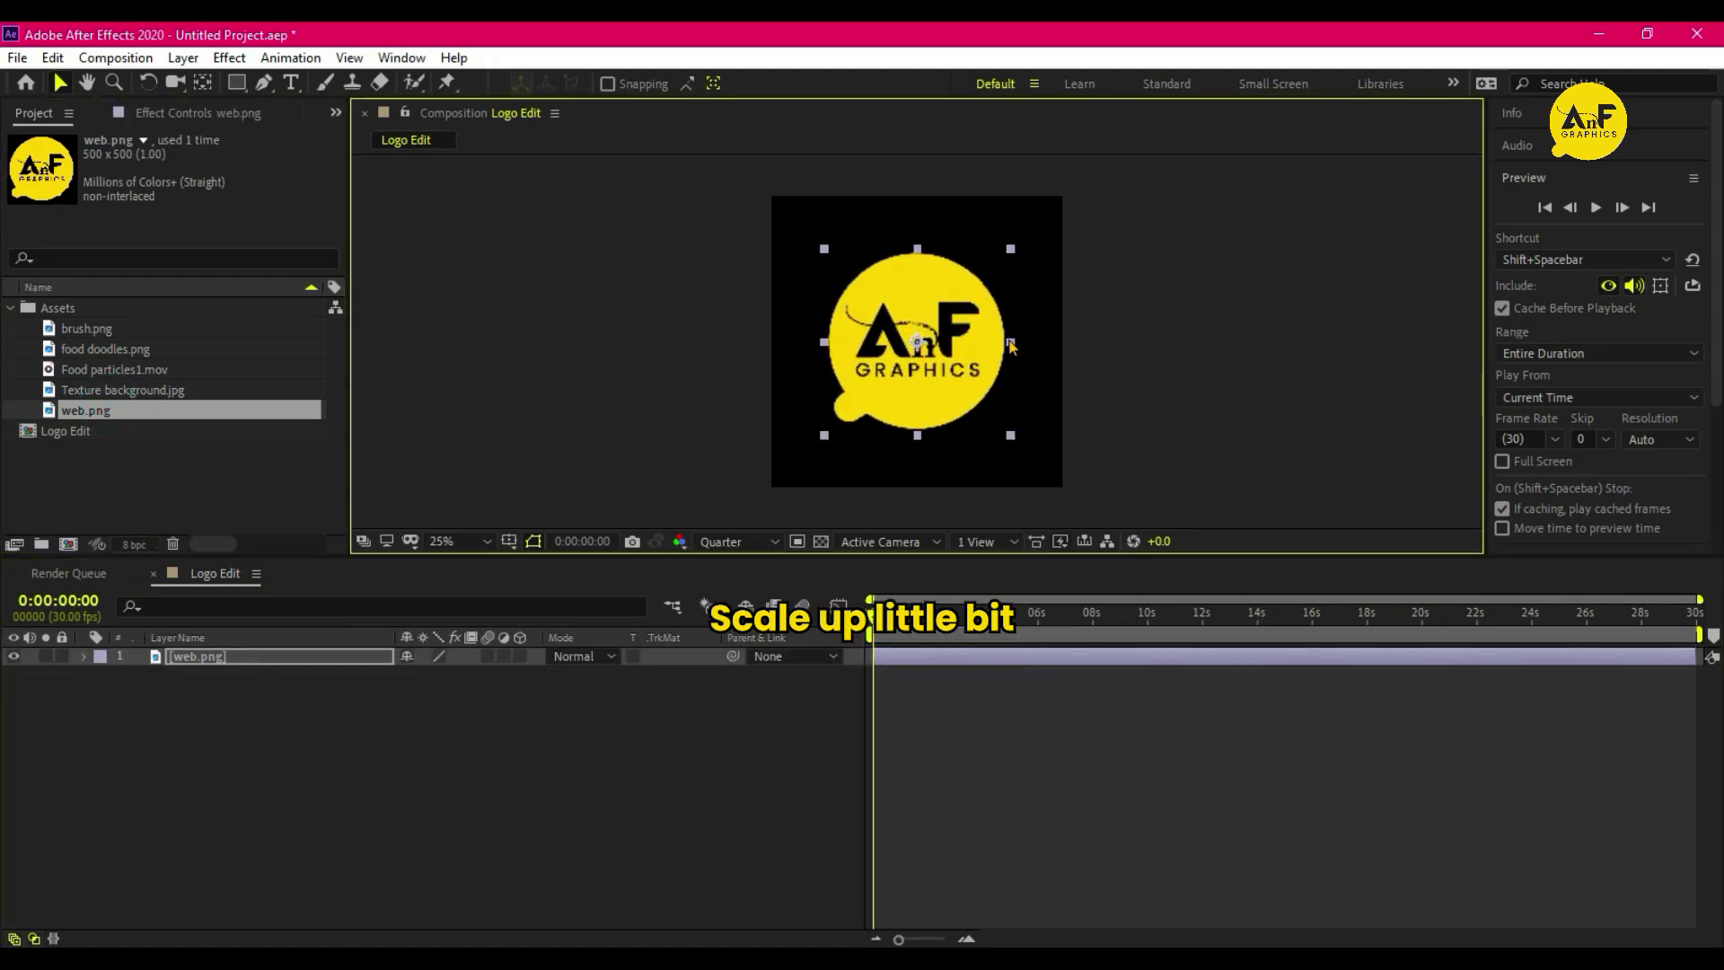
left_click(400, 779)
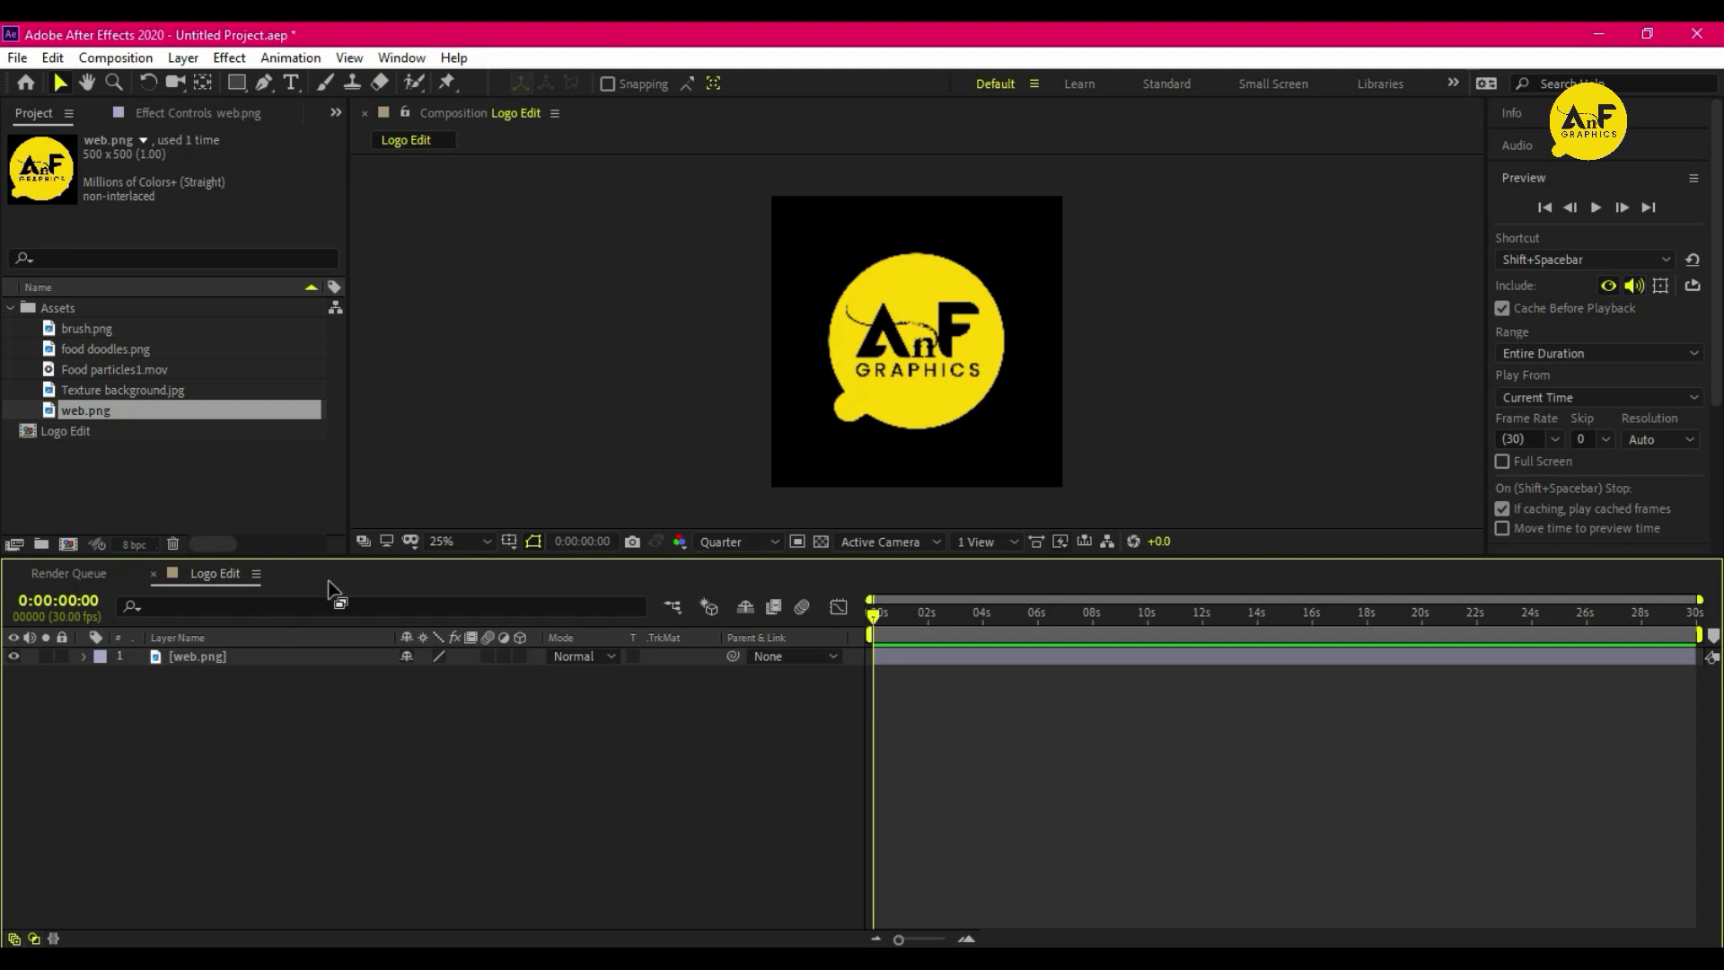
- Create another 1080 x 1080 px composition named Brush 1
left_click(98, 544)
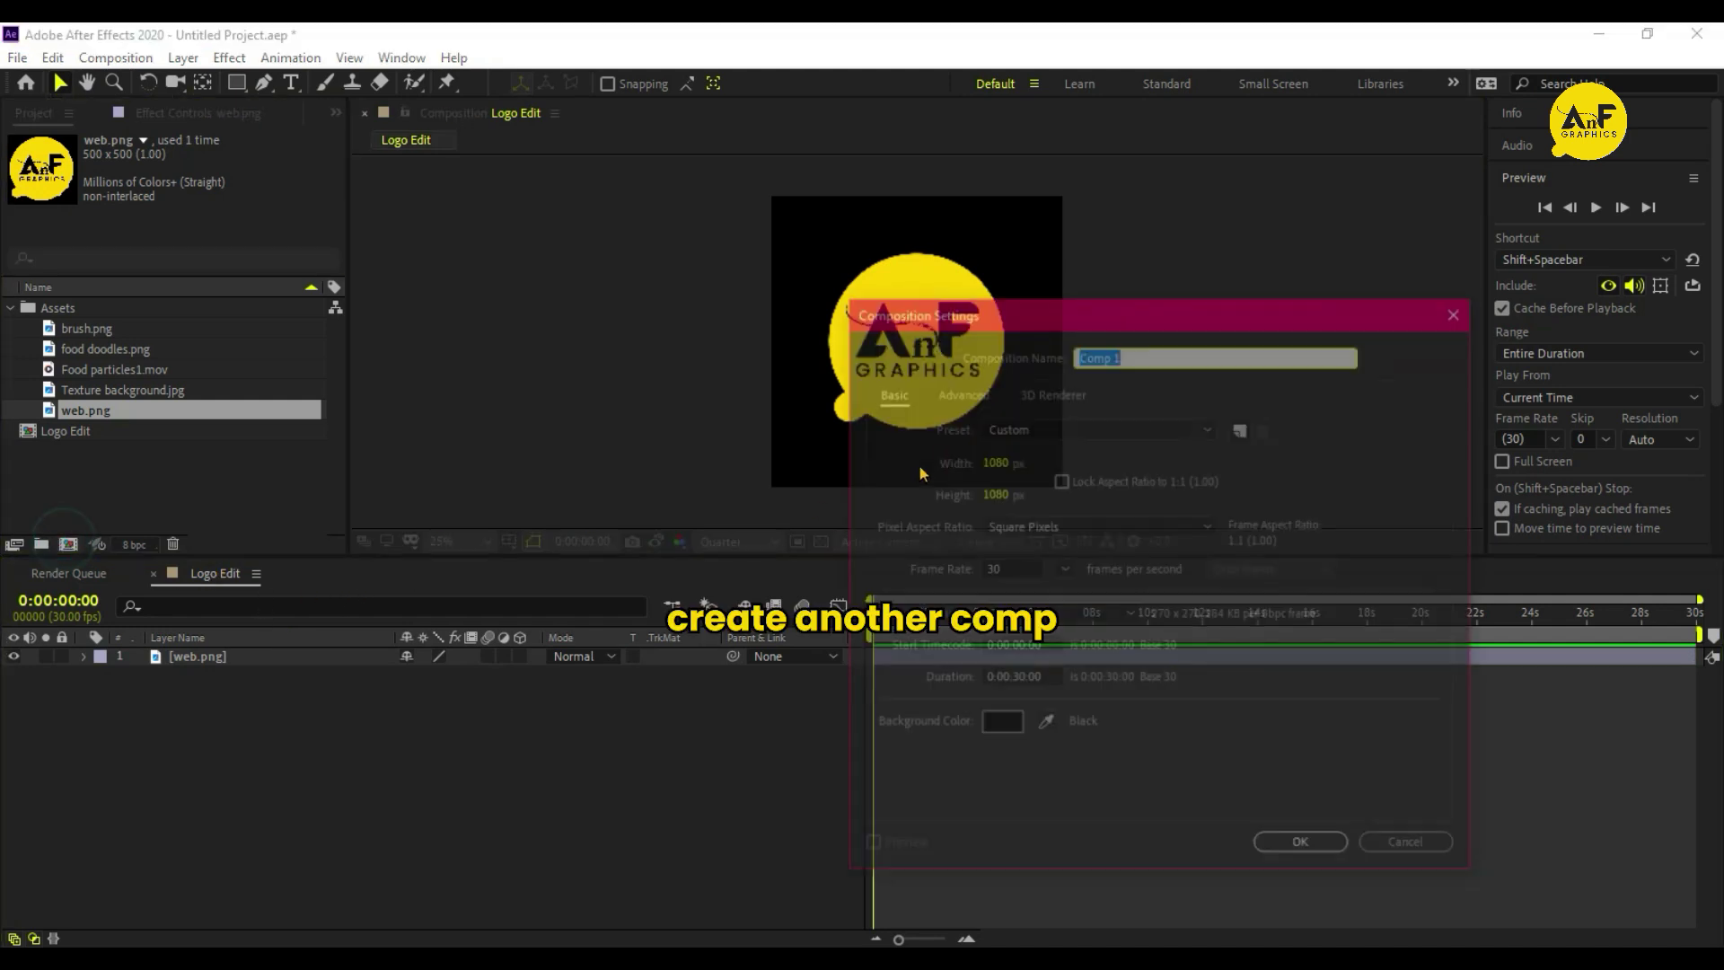
left_click(1126, 352)
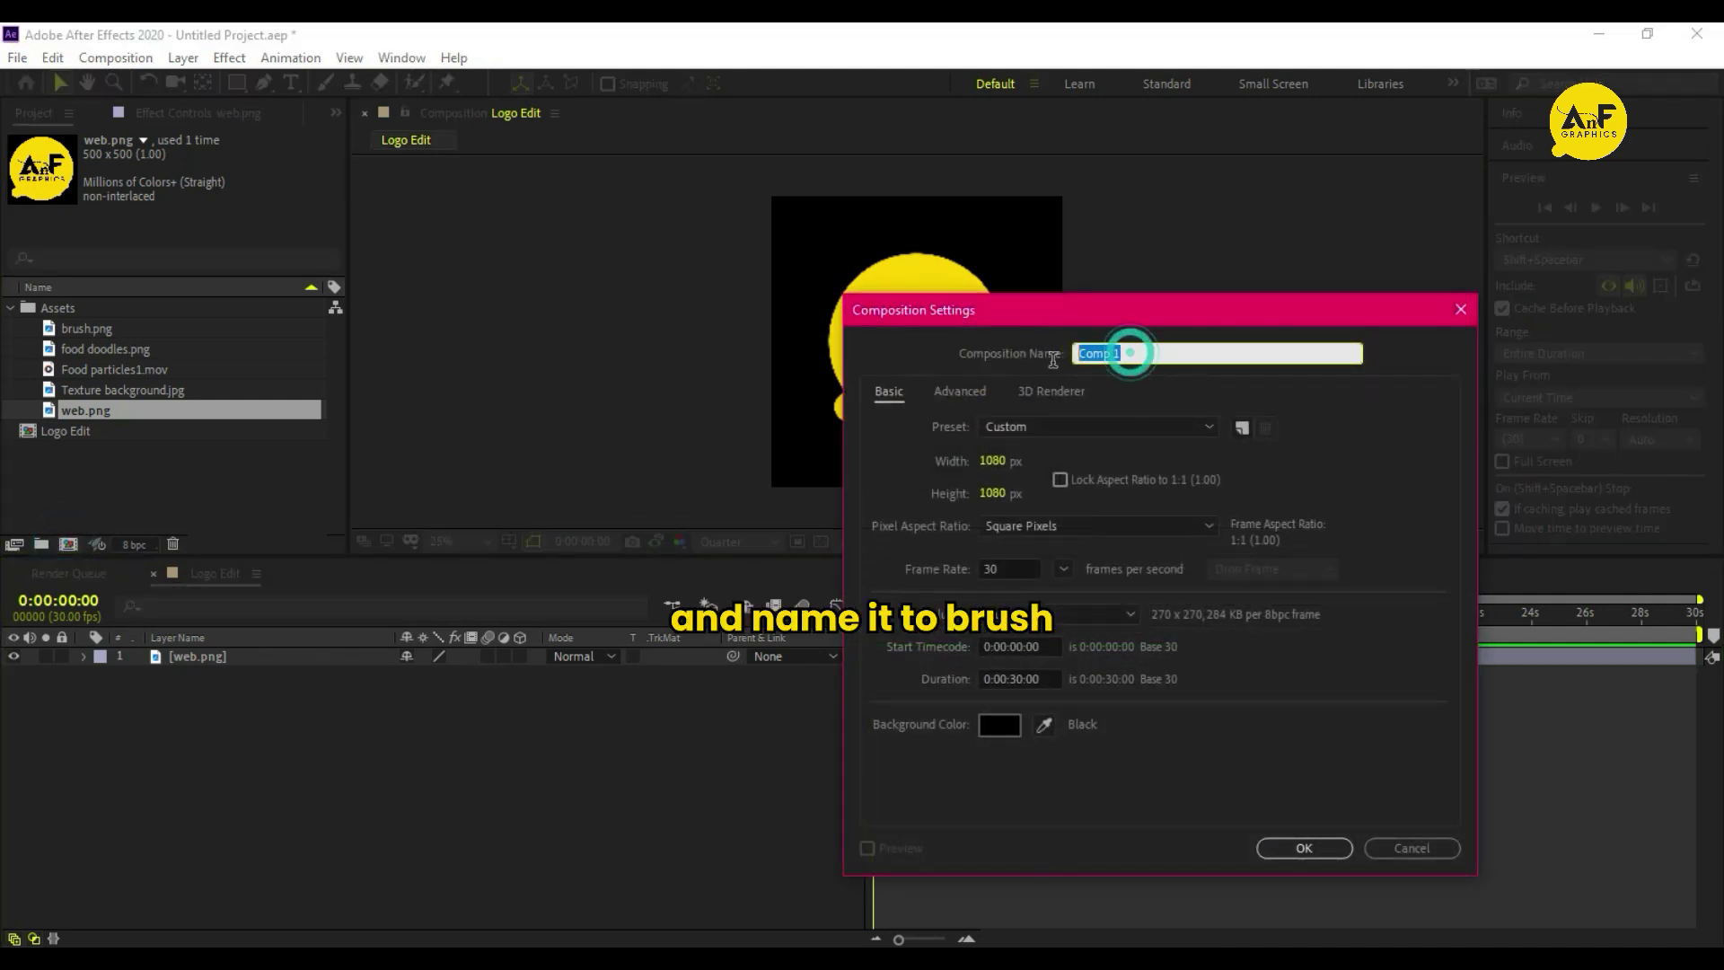
type("Brush")
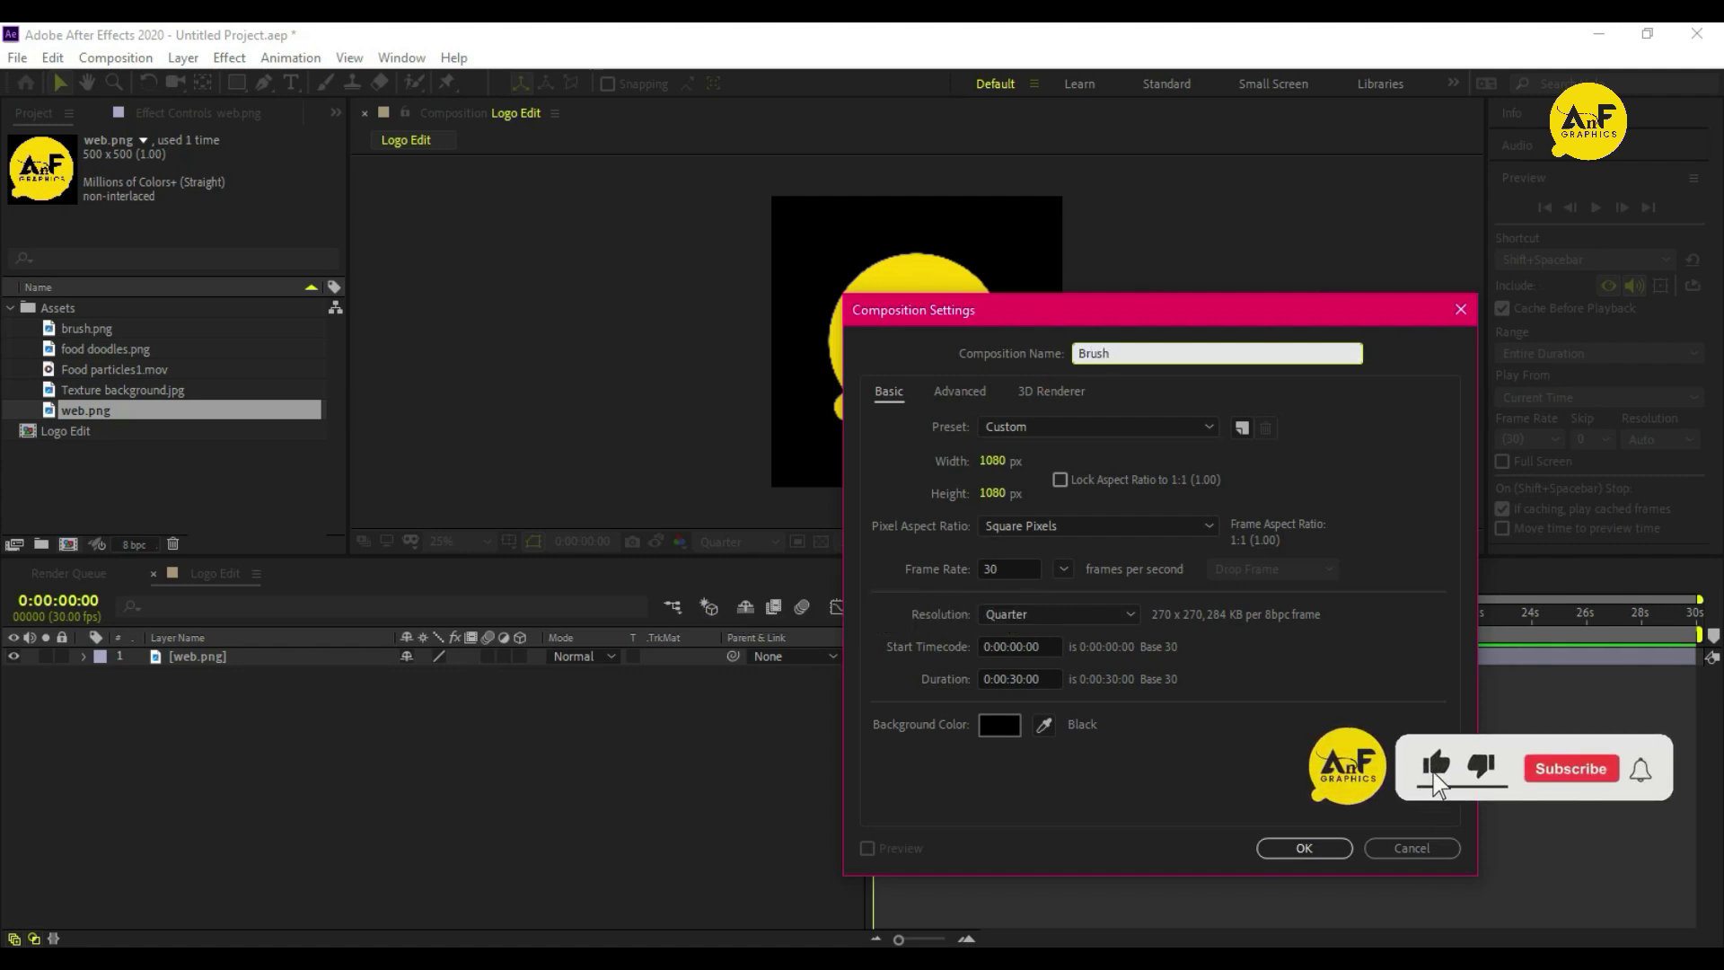
left_click(1313, 850)
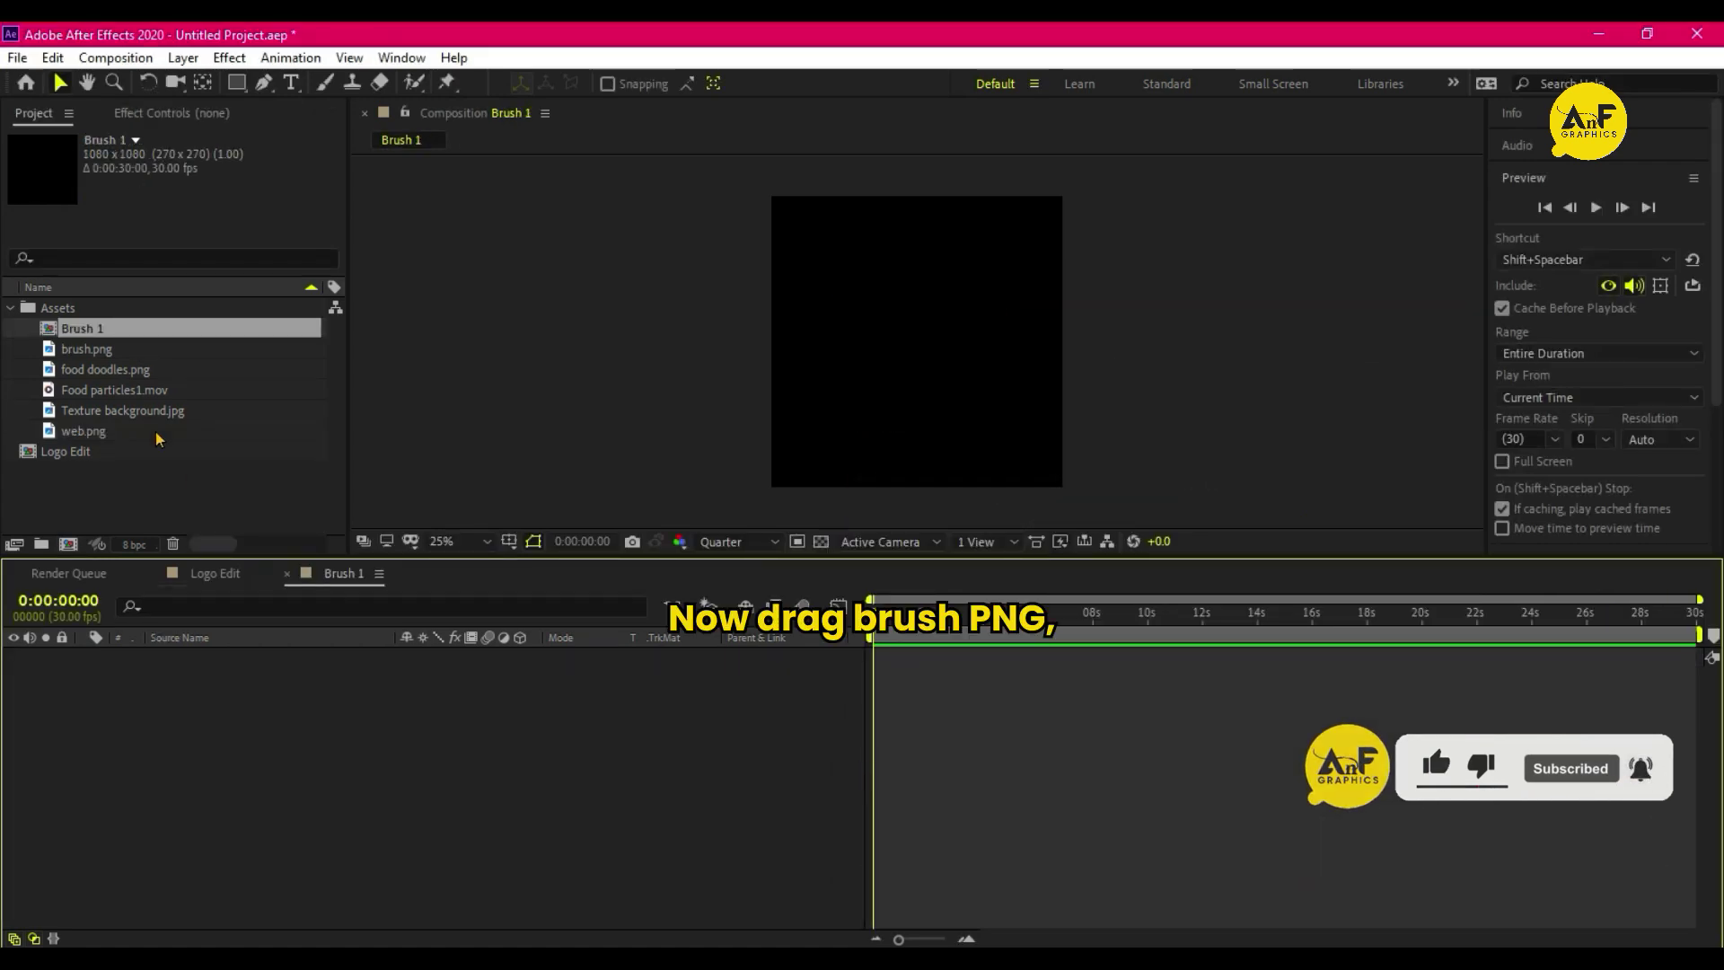
- Place brush.png in the Brush 1 composition, scale it down to the frame width, flatten it and move it slightly above centre
left_click(93, 349)
mouse_move(156, 487)
left_mouse_down()
mouse_move(169, 697)
mouse_move(180, 682)
left_mouse_up()
mouse_move(1212, 345)
left_mouse_down()
mouse_move(1118, 323)
mouse_move(1053, 332)
left_mouse_up()
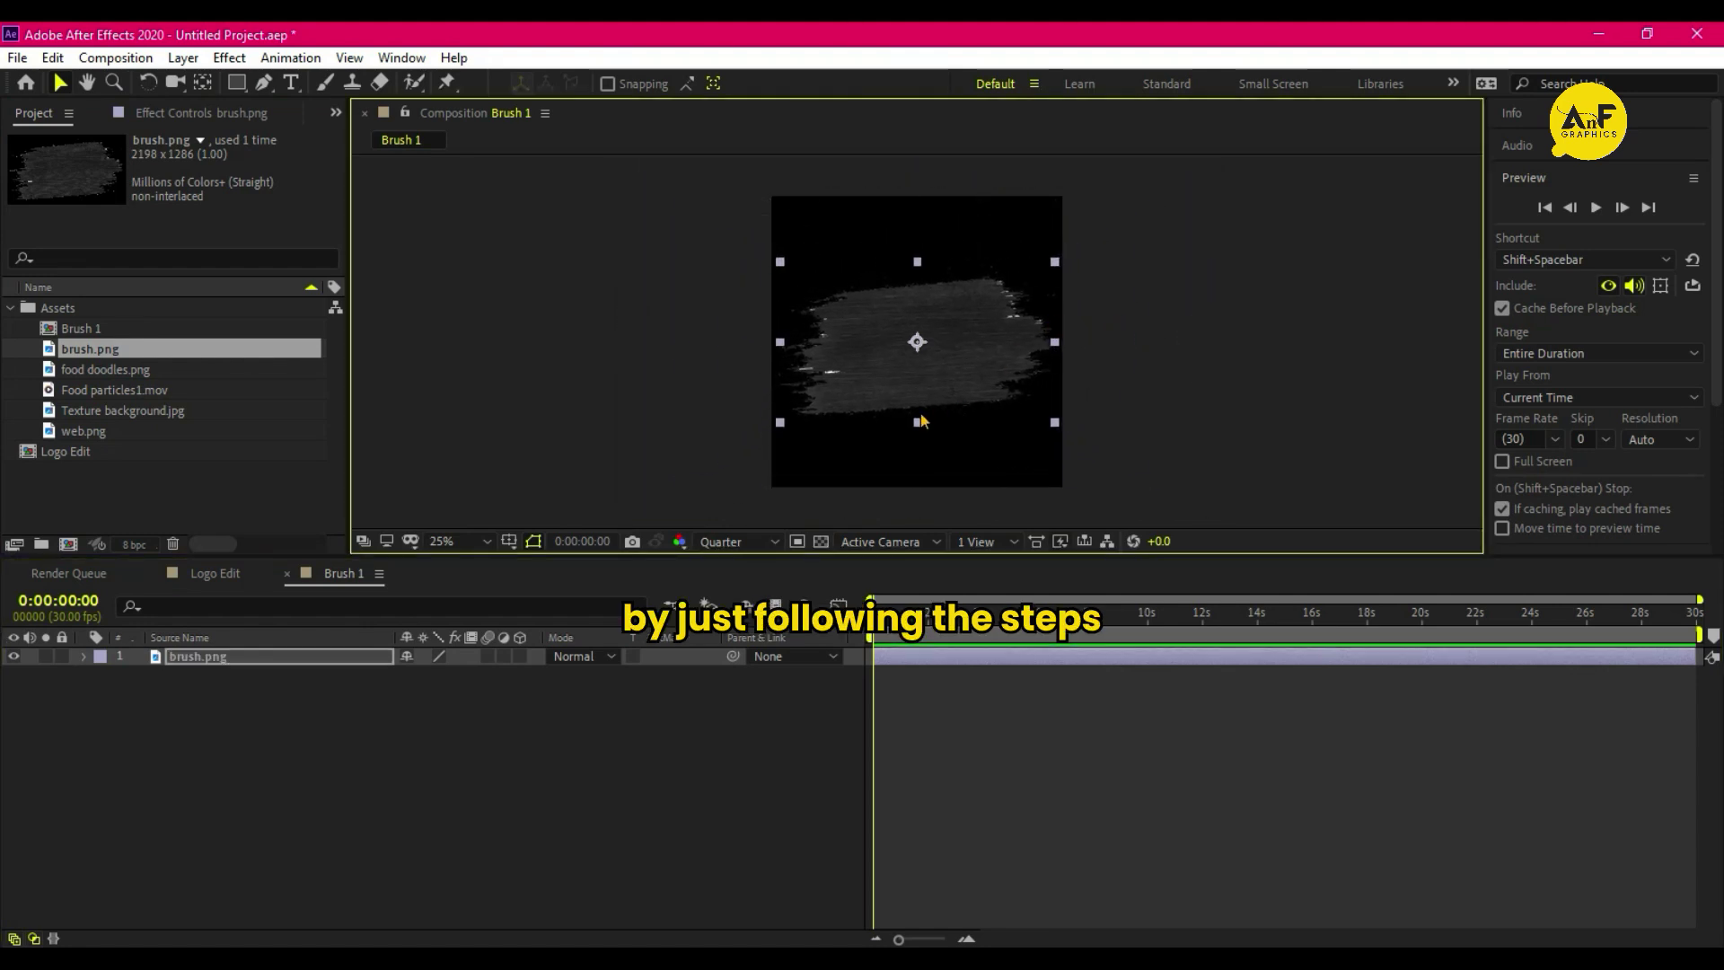
left_click_drag(916, 422, 949, 333)
- Find the Fill effect and apply it to the brush layer with its red color
key("ctrl+5")
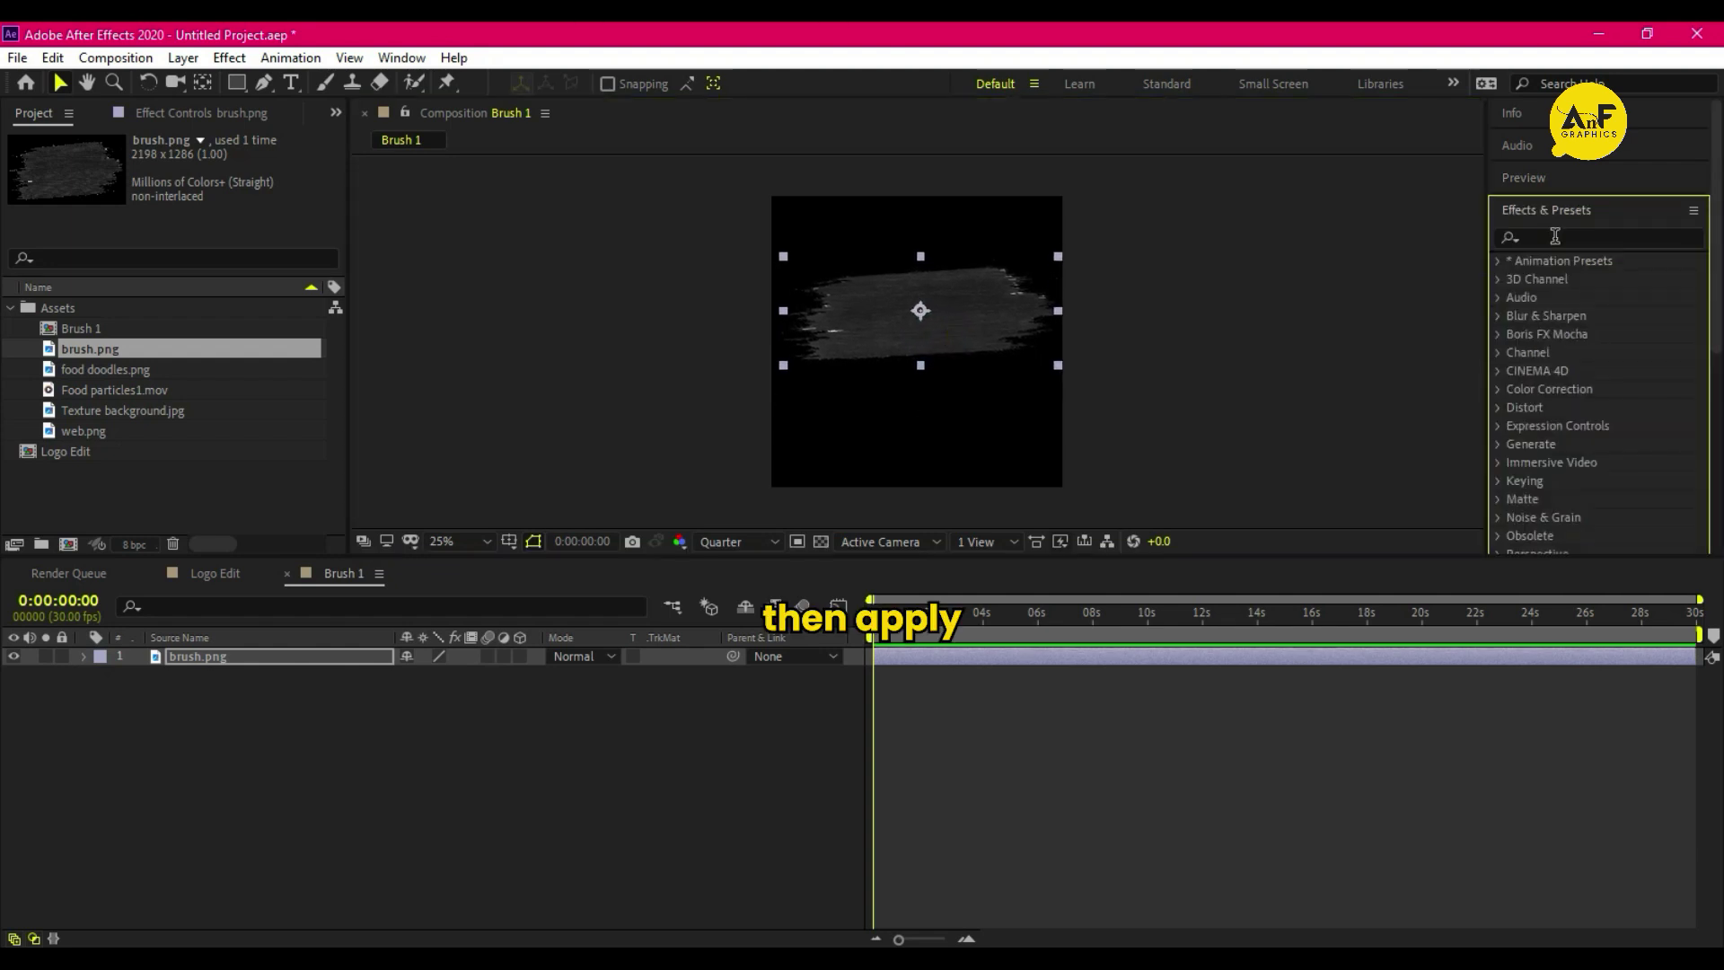
left_click(1554, 237)
type("fill")
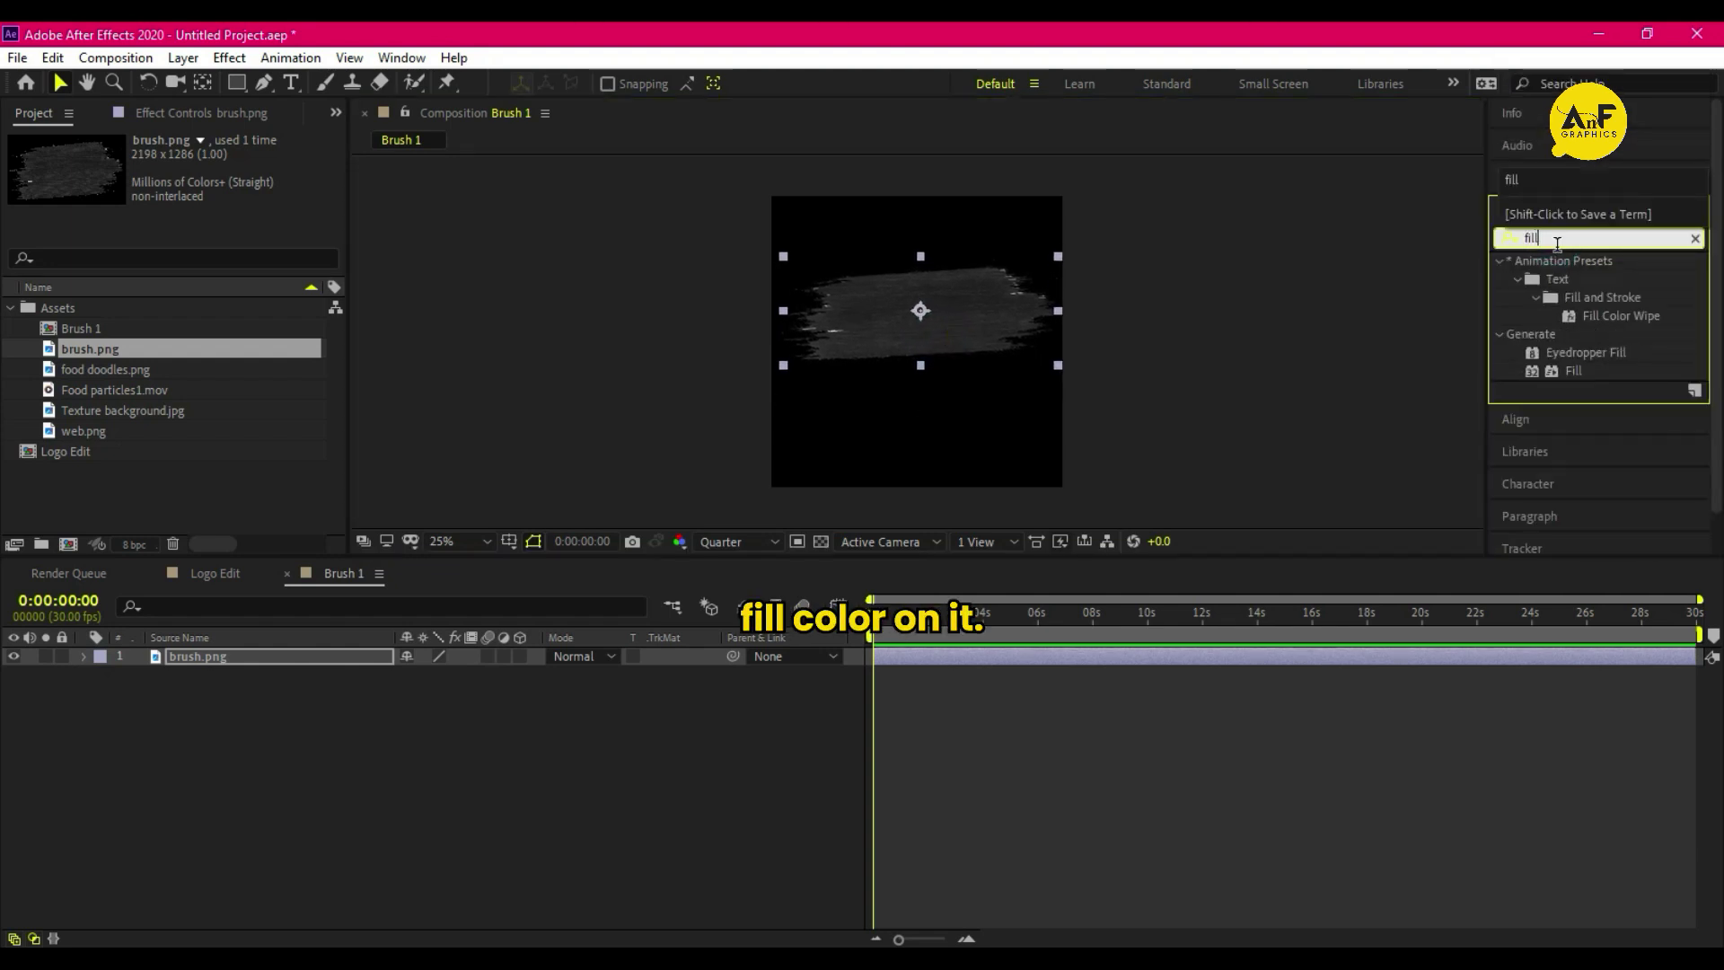
left_click_drag(1572, 374, 974, 289)
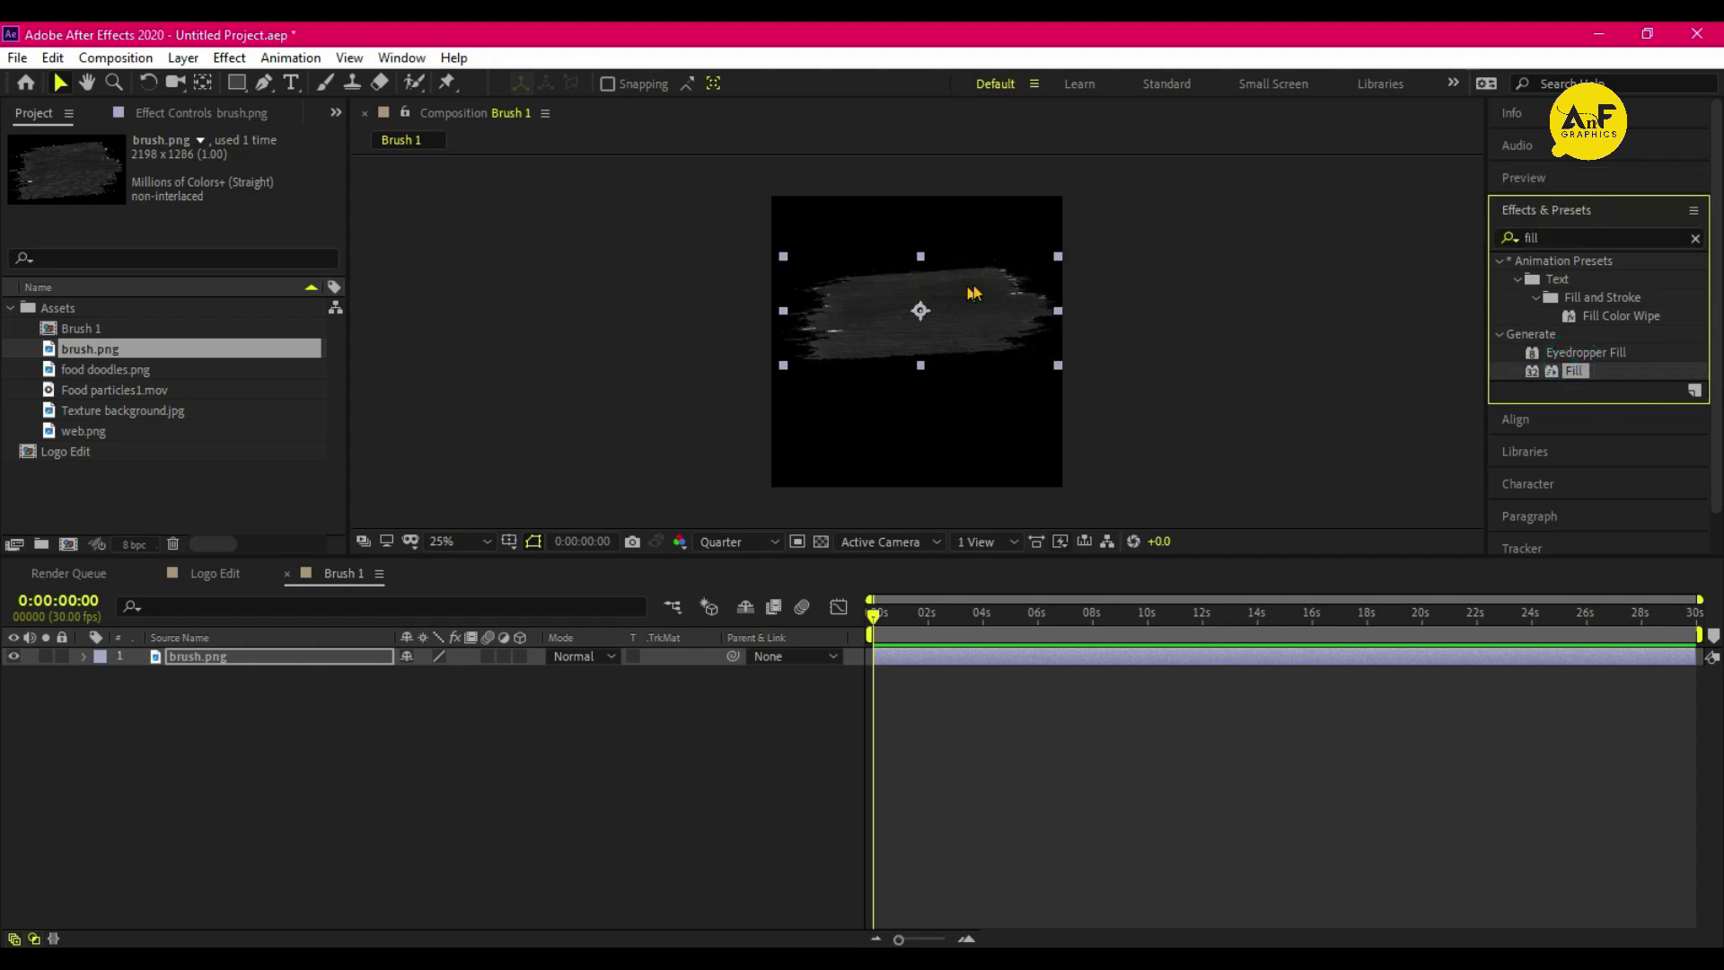
- Apply the Linear Wipe transition effect to the brush layer and set its Wipe Angle to -90°
left_click(273, 673)
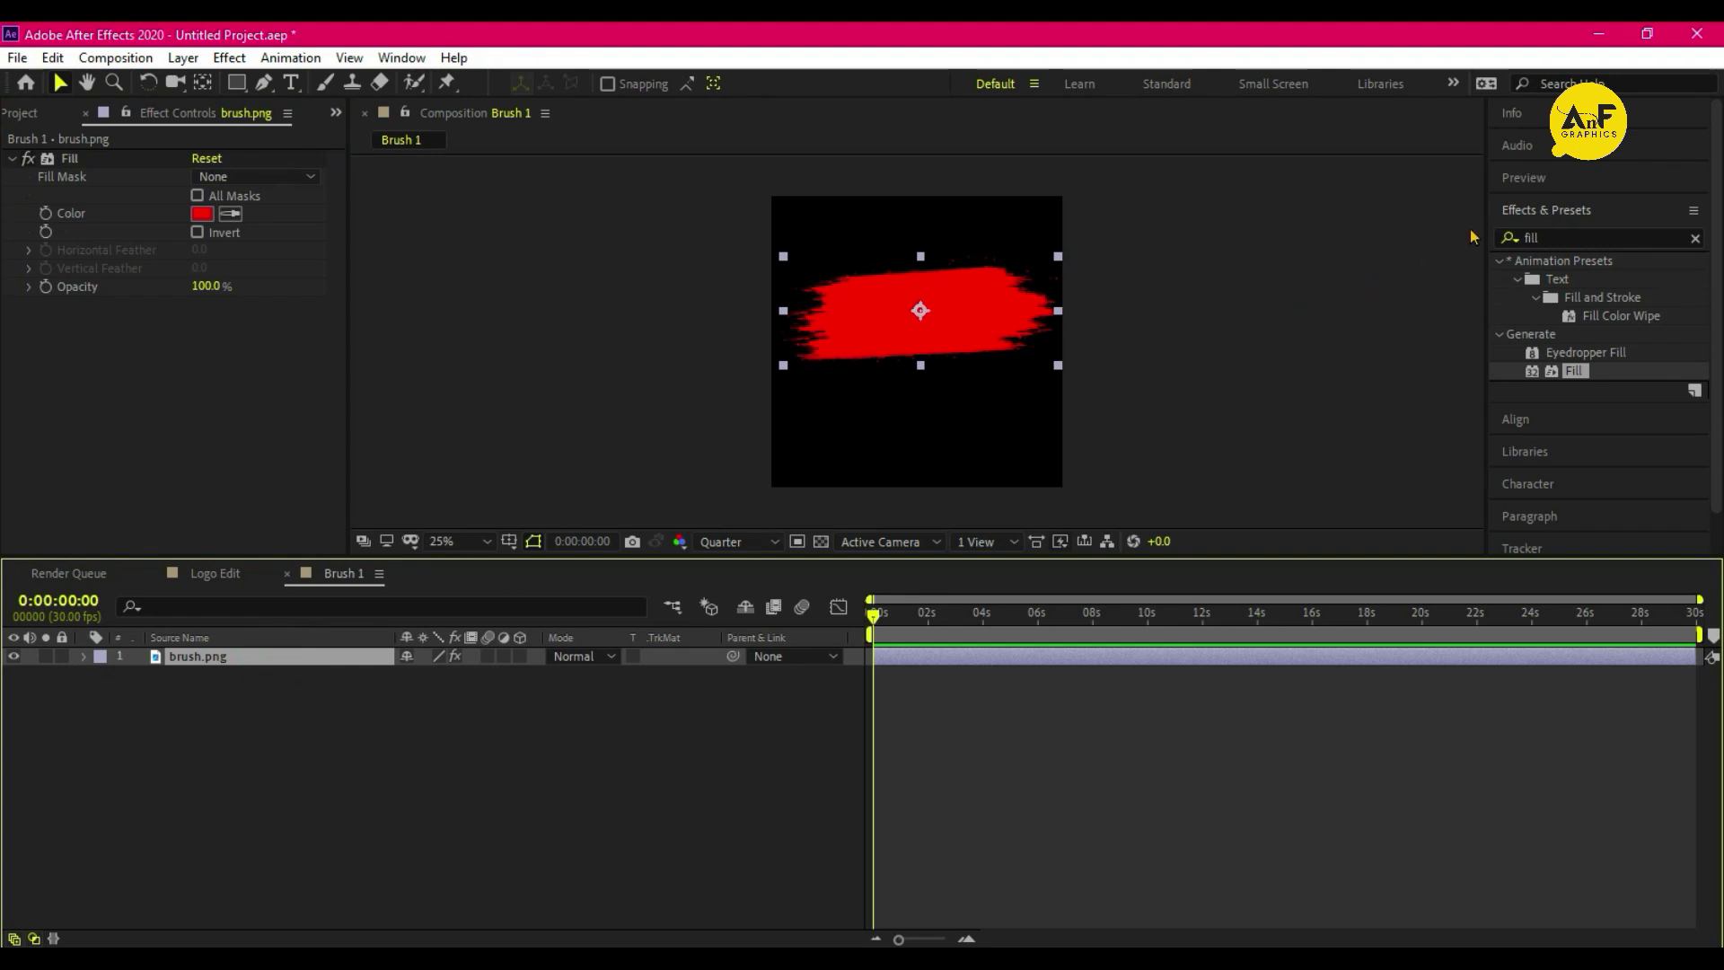
left_click(1556, 238)
type("linear w")
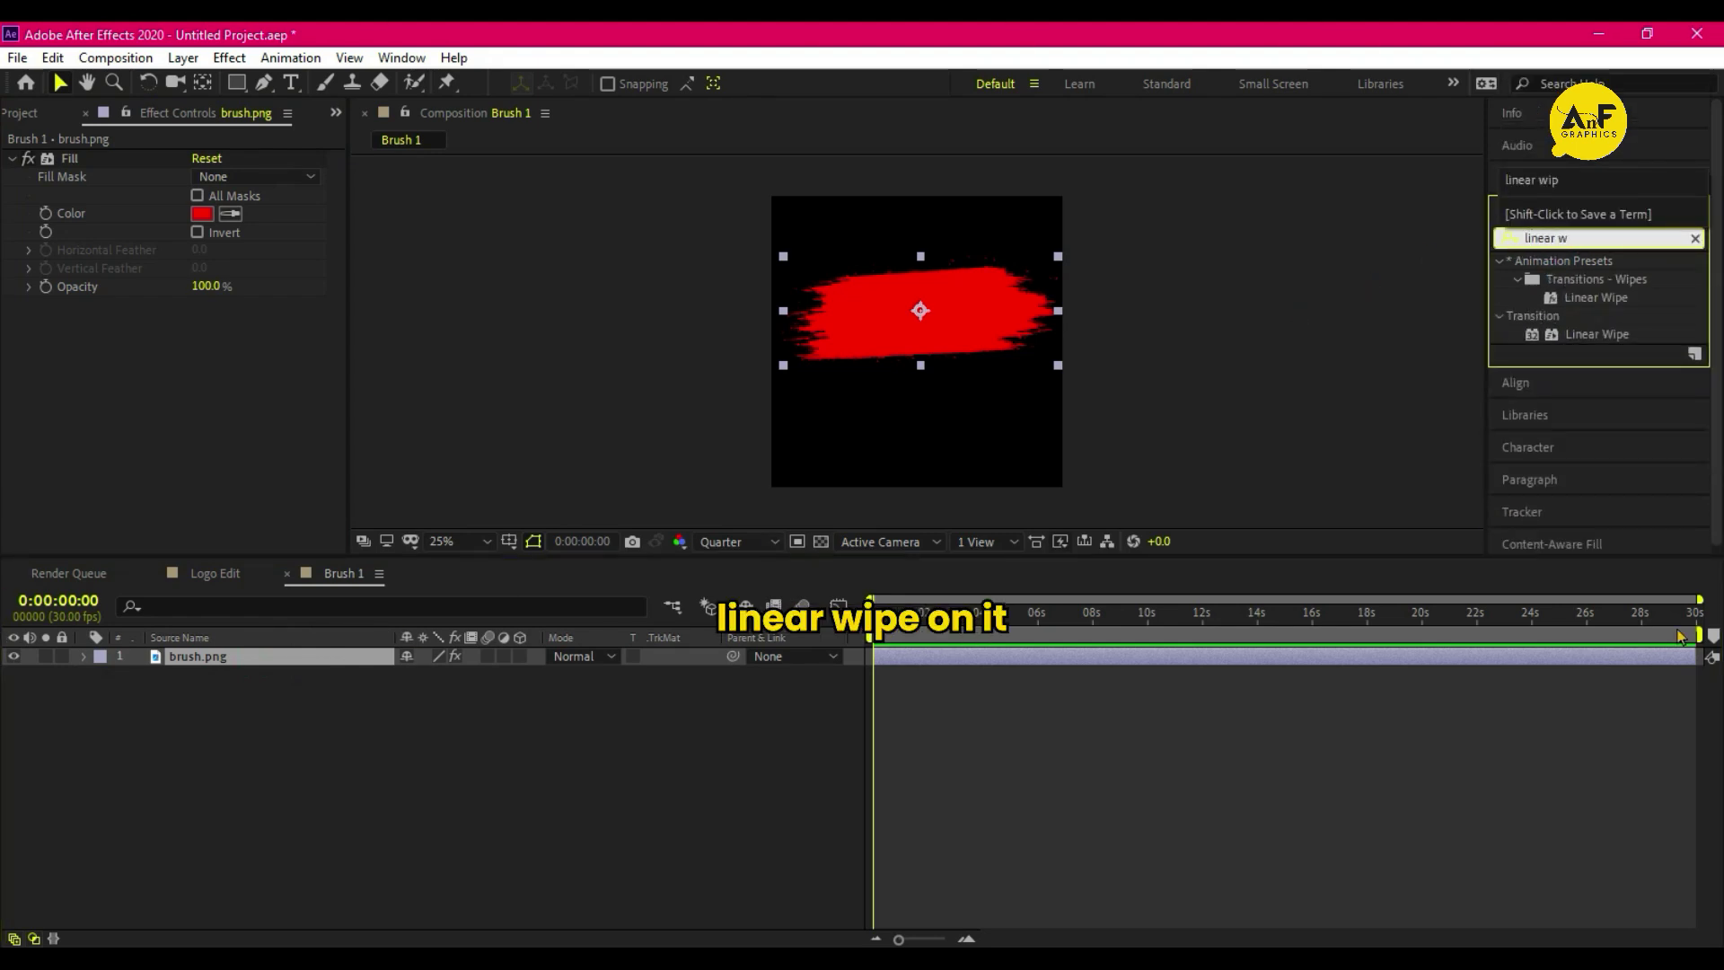
left_click_drag(1597, 334, 979, 340)
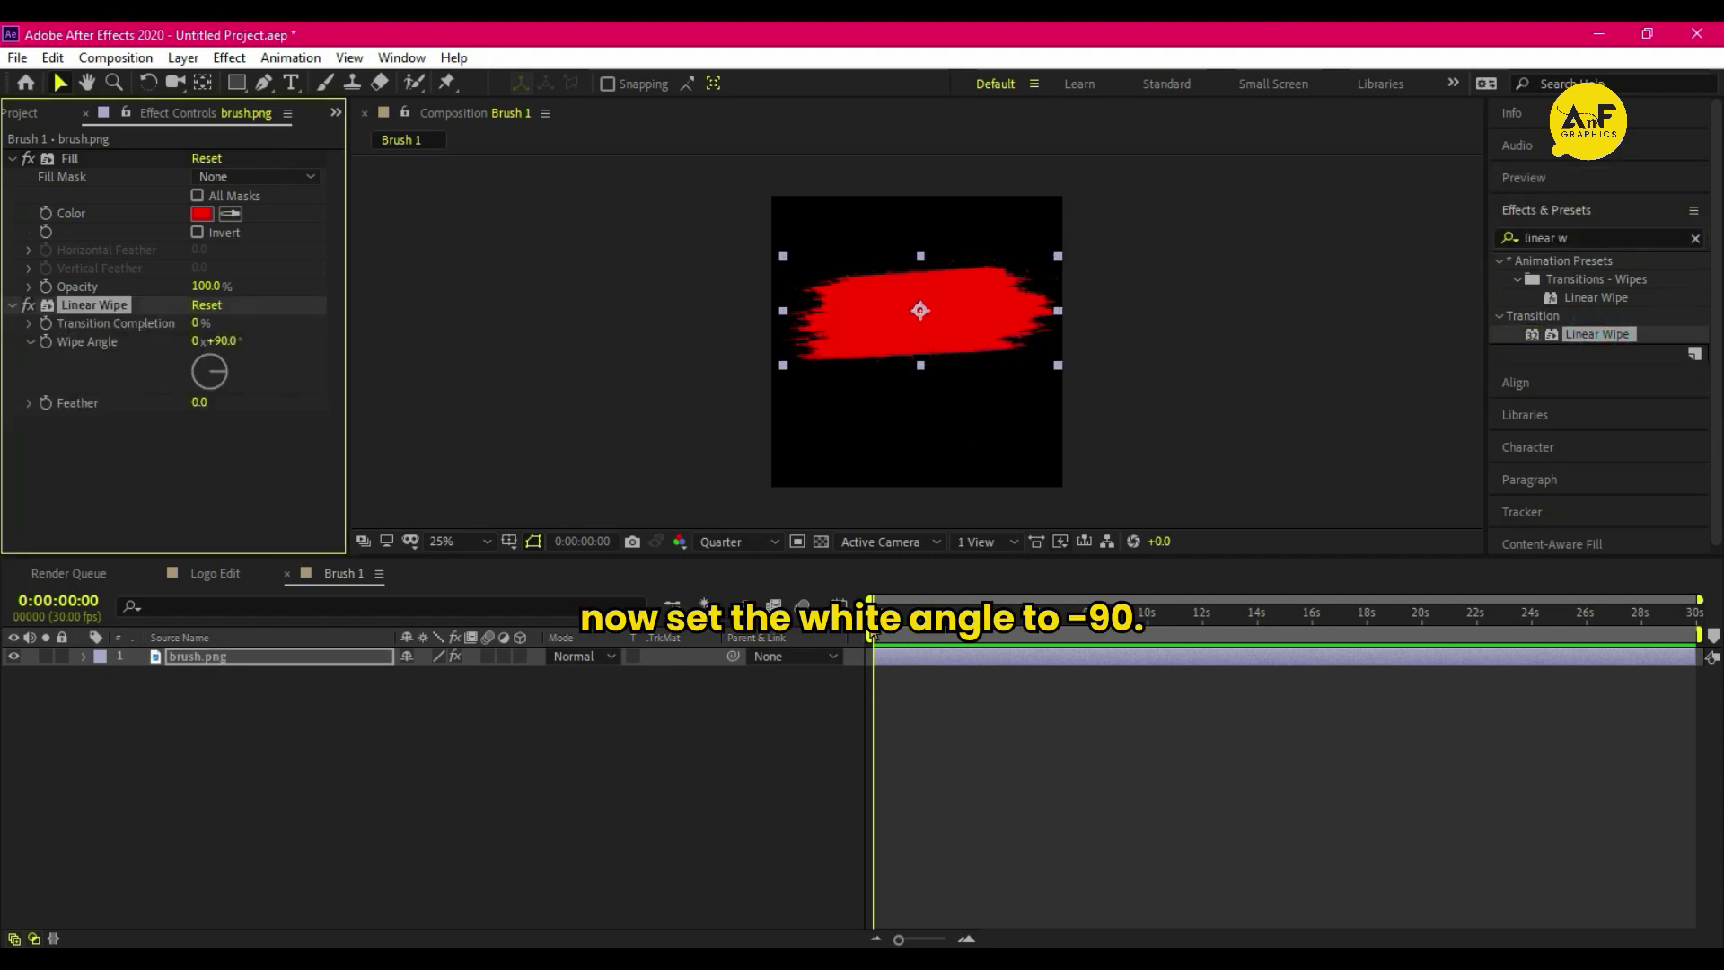
left_click(222, 341)
type("-")
- Keyframe the wipe's Transition Completion from 100% at 0:00:00:00 to 0% at 0:00:01:02 and preview the reveal
left_click_drag(195, 324, 288, 335)
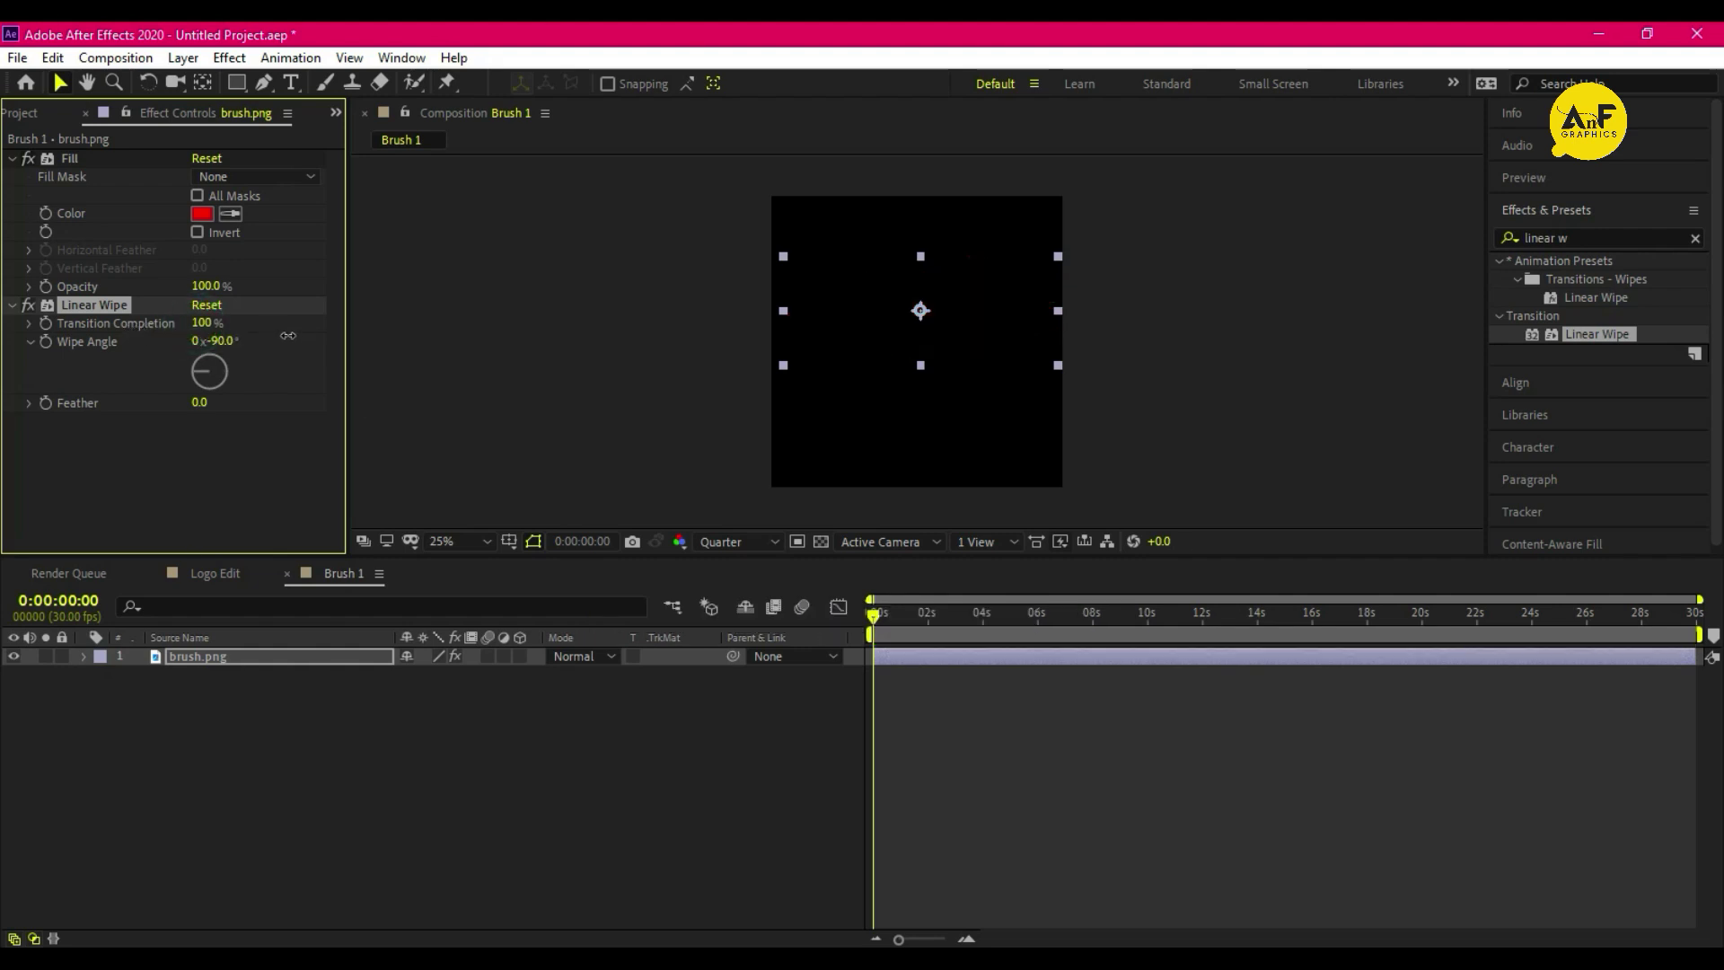
left_click(46, 324)
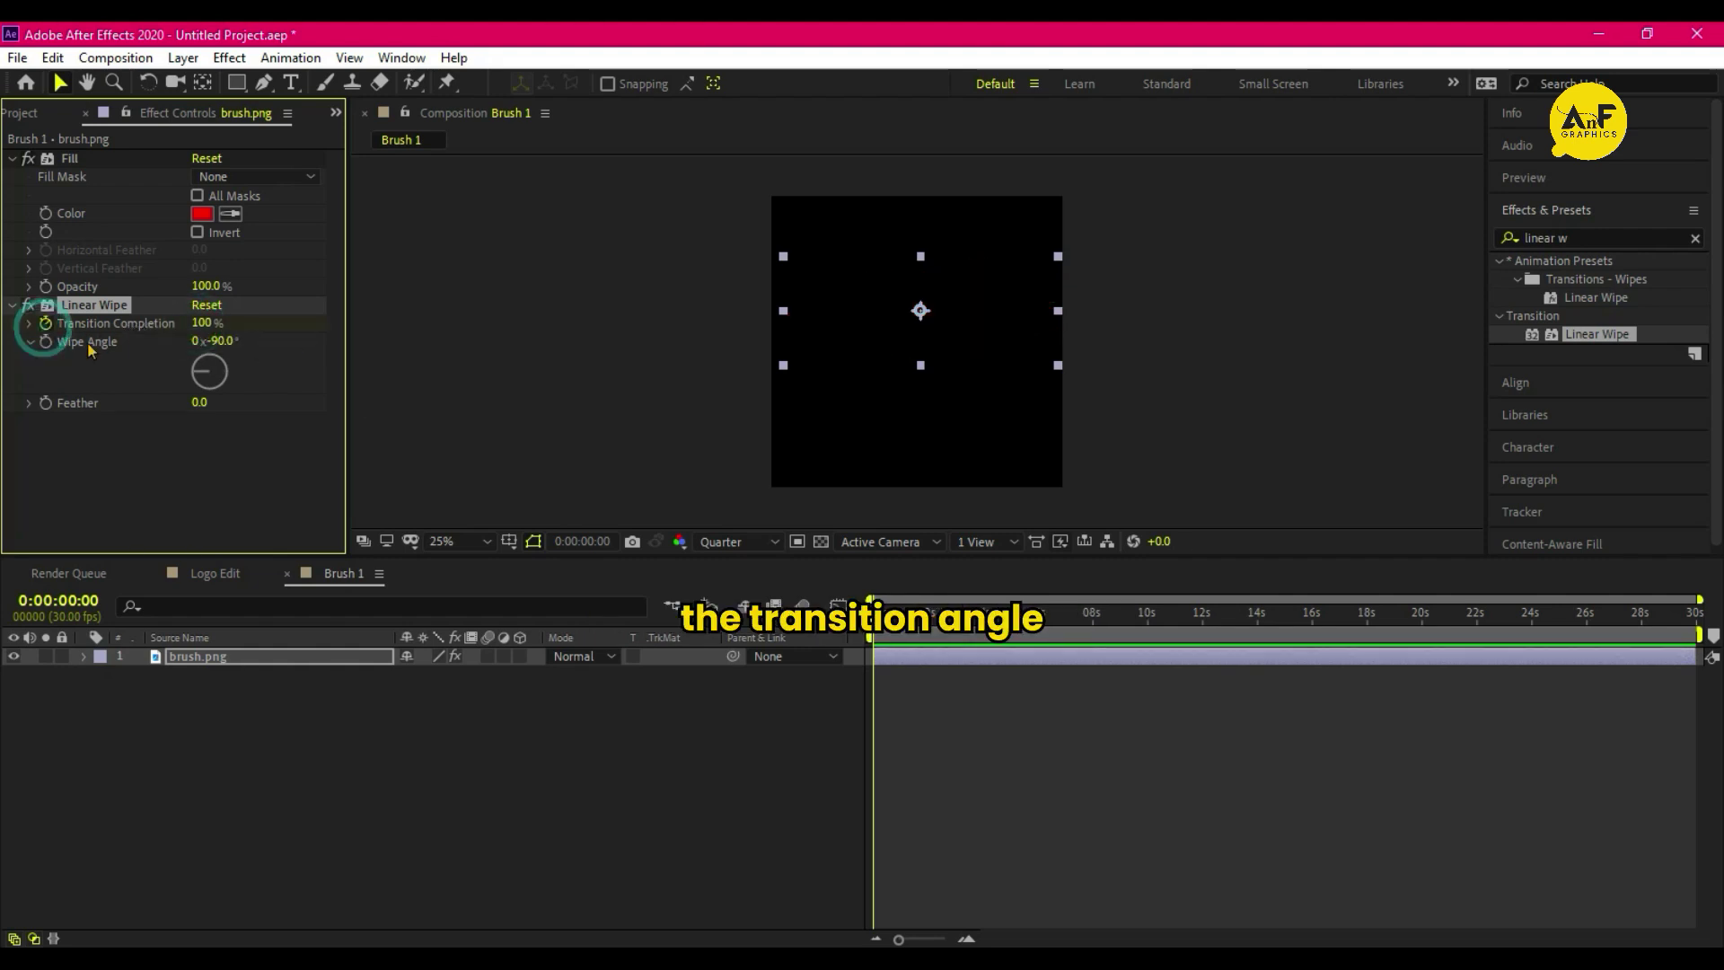
left_click(902, 624)
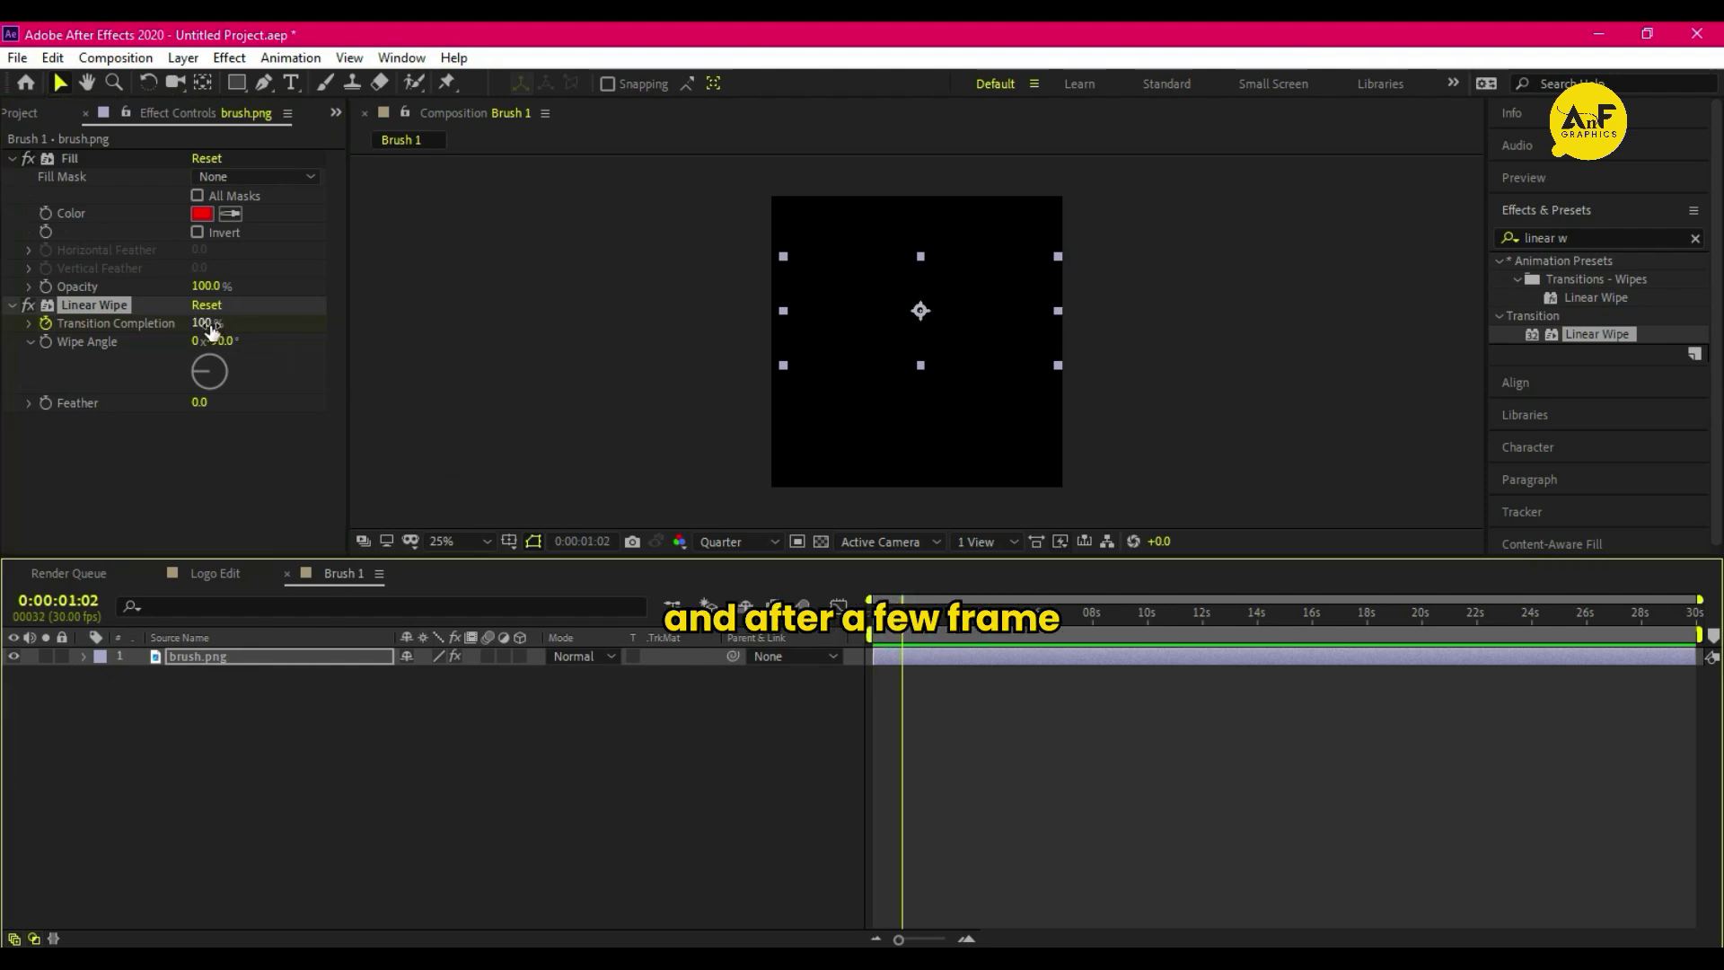
left_click_drag(210, 324, 55, 306)
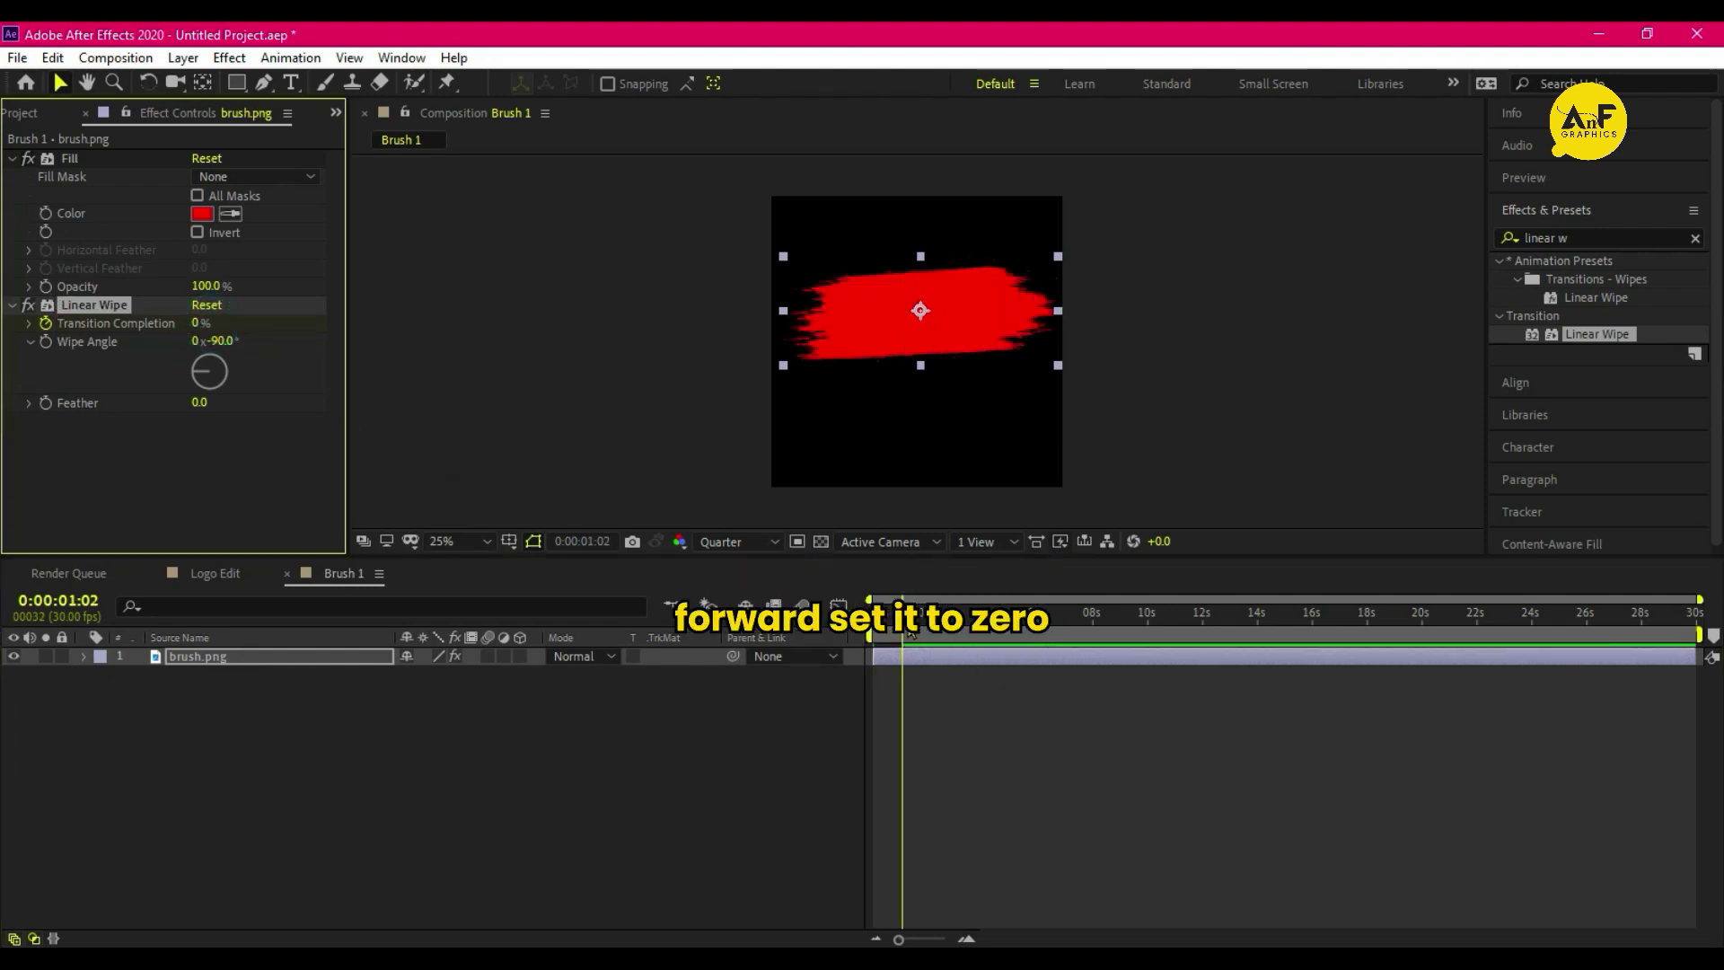
left_click_drag(904, 626, 734, 646)
key("space")
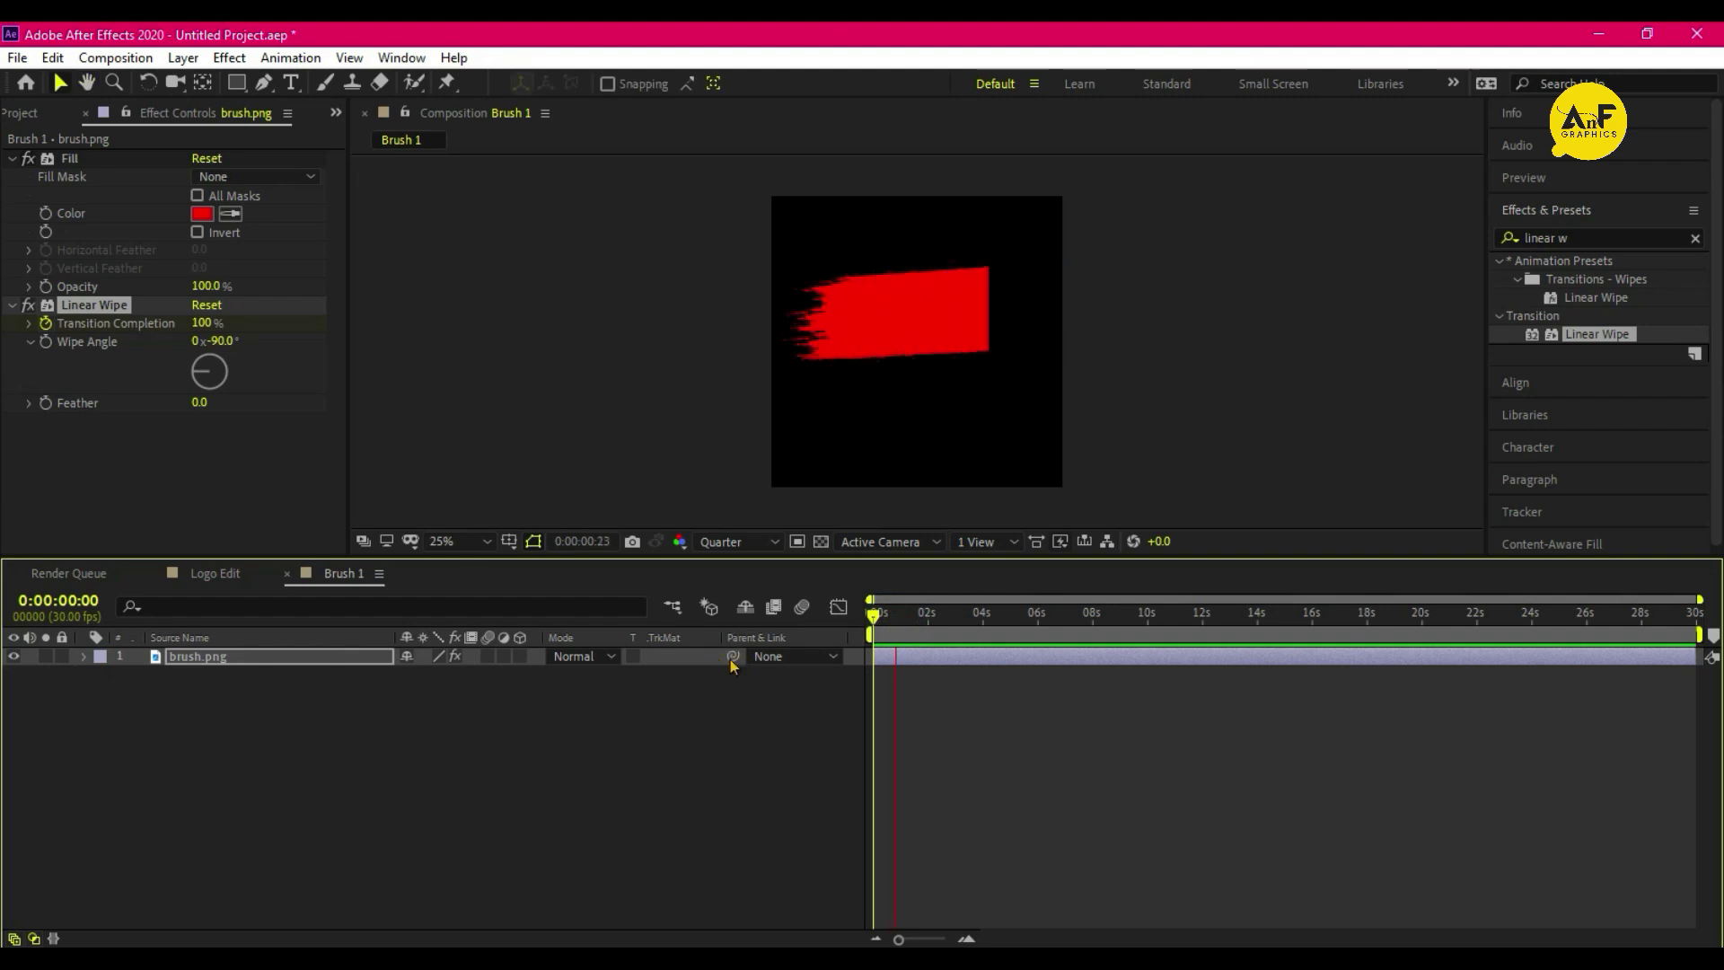
key("space")
- Reveal both Transition Completion keyframes on the brush layer and apply Easy Ease to them
left_click(898, 663)
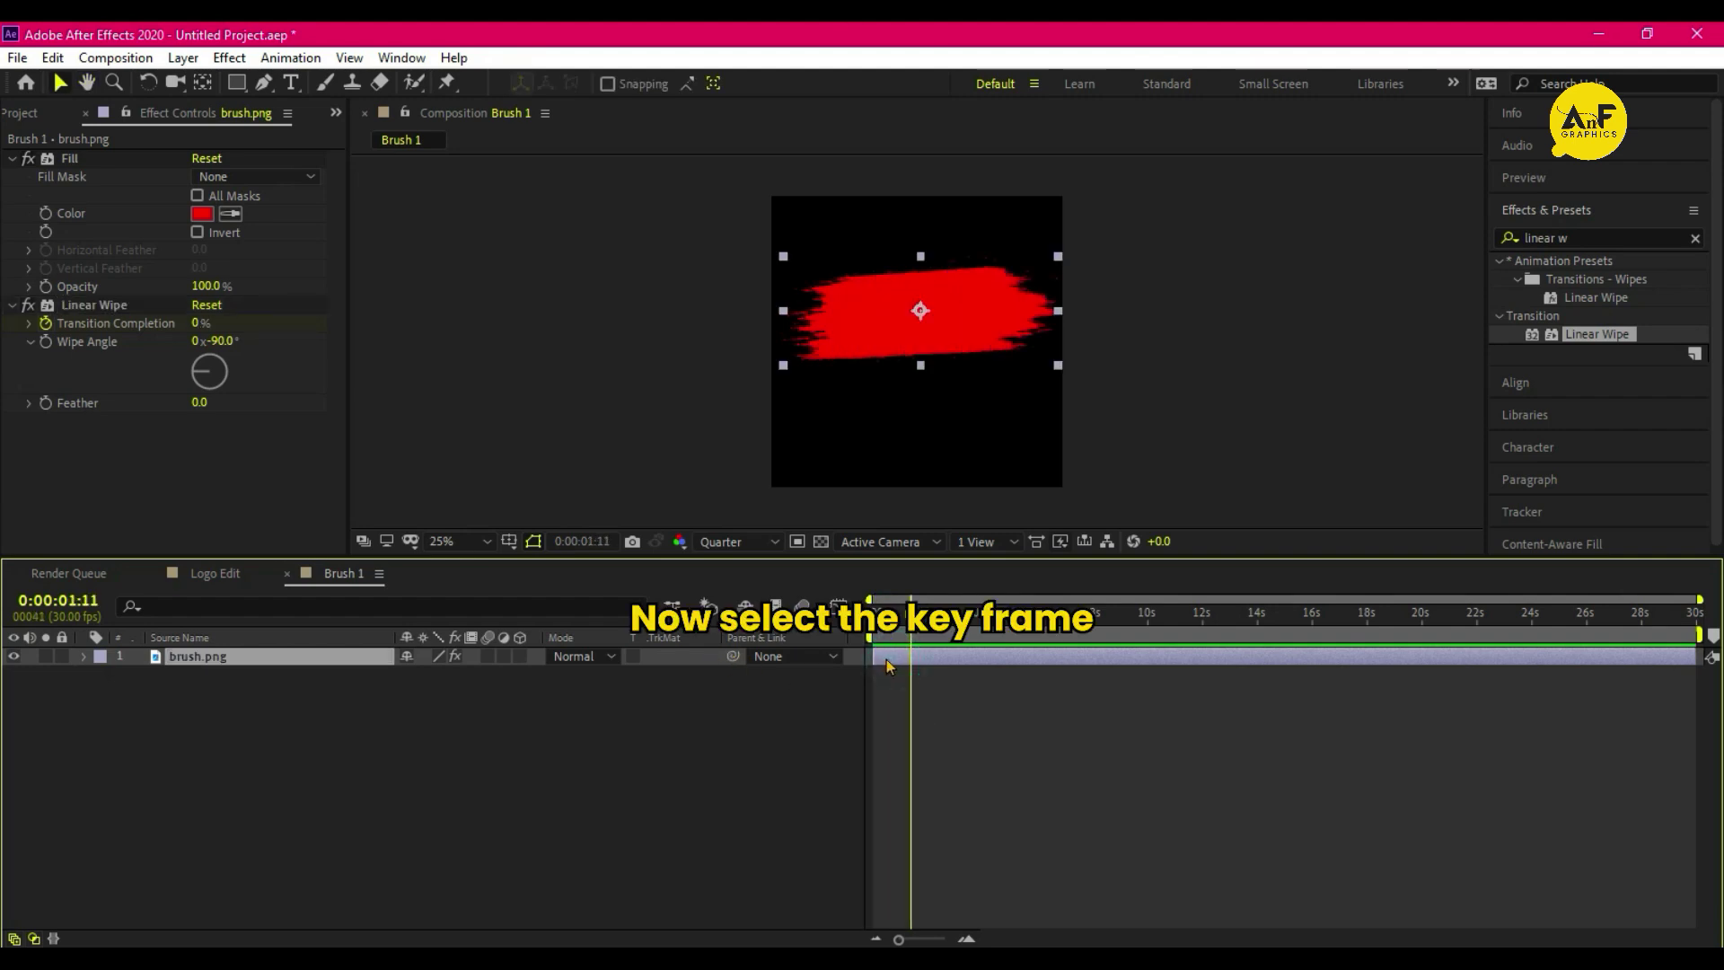
left_click_drag(954, 734, 863, 682)
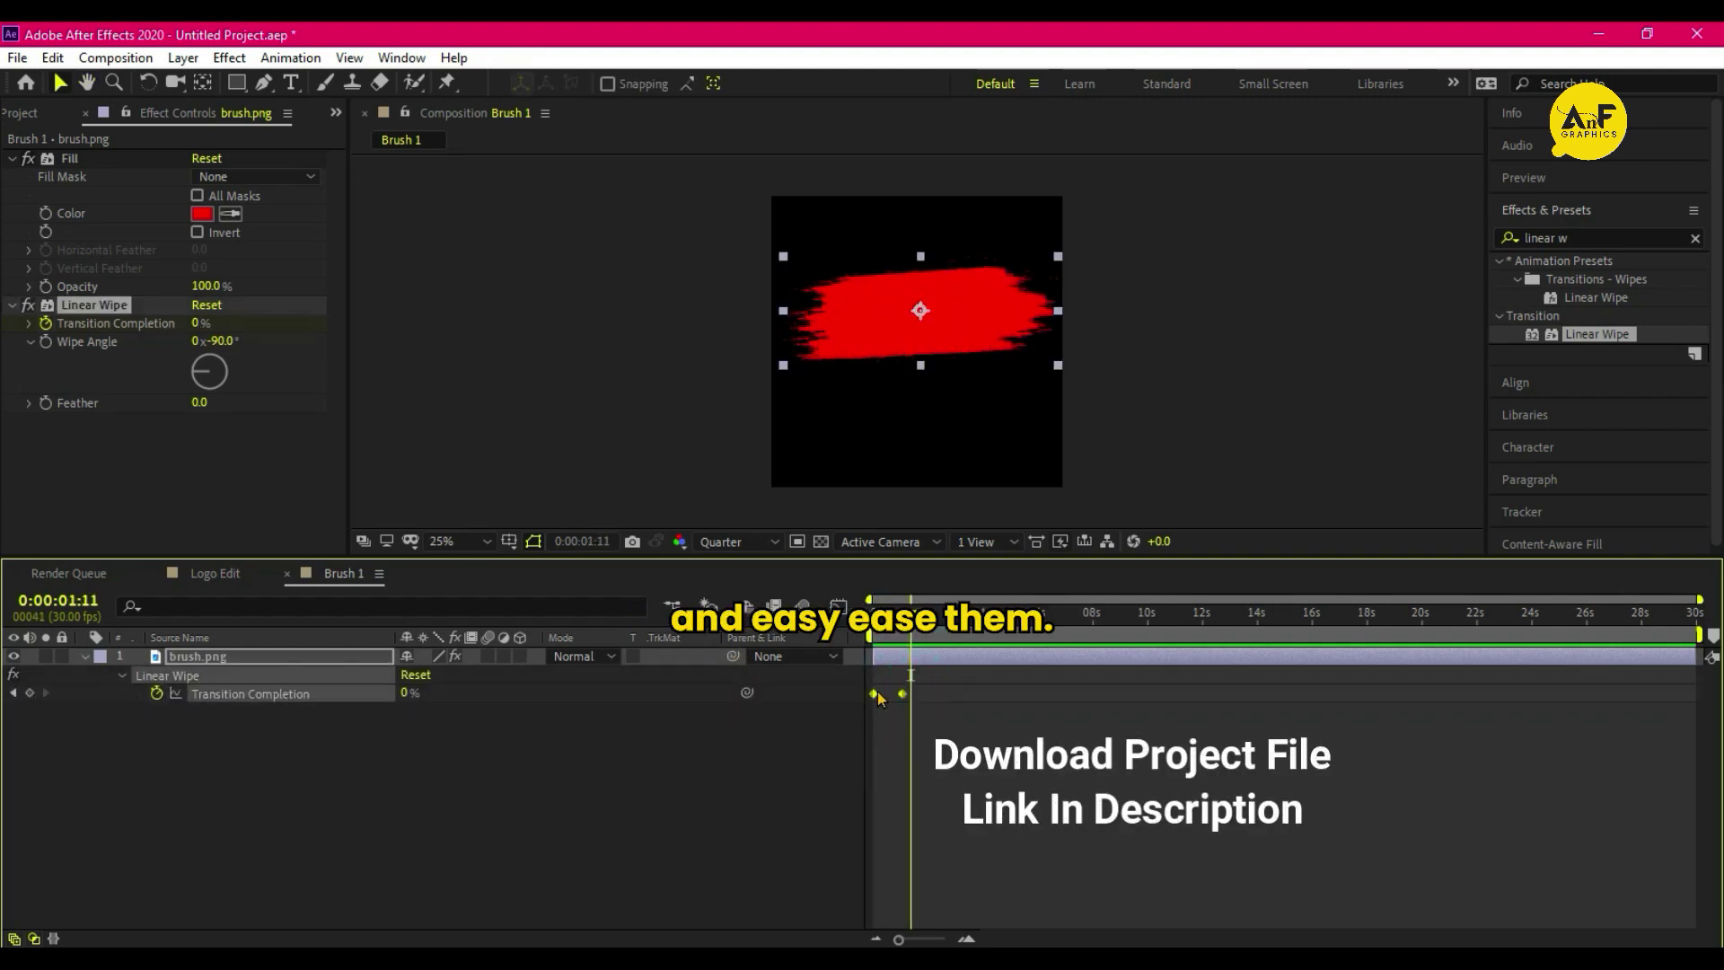
right_click(876, 693)
mouse_move(1033, 673)
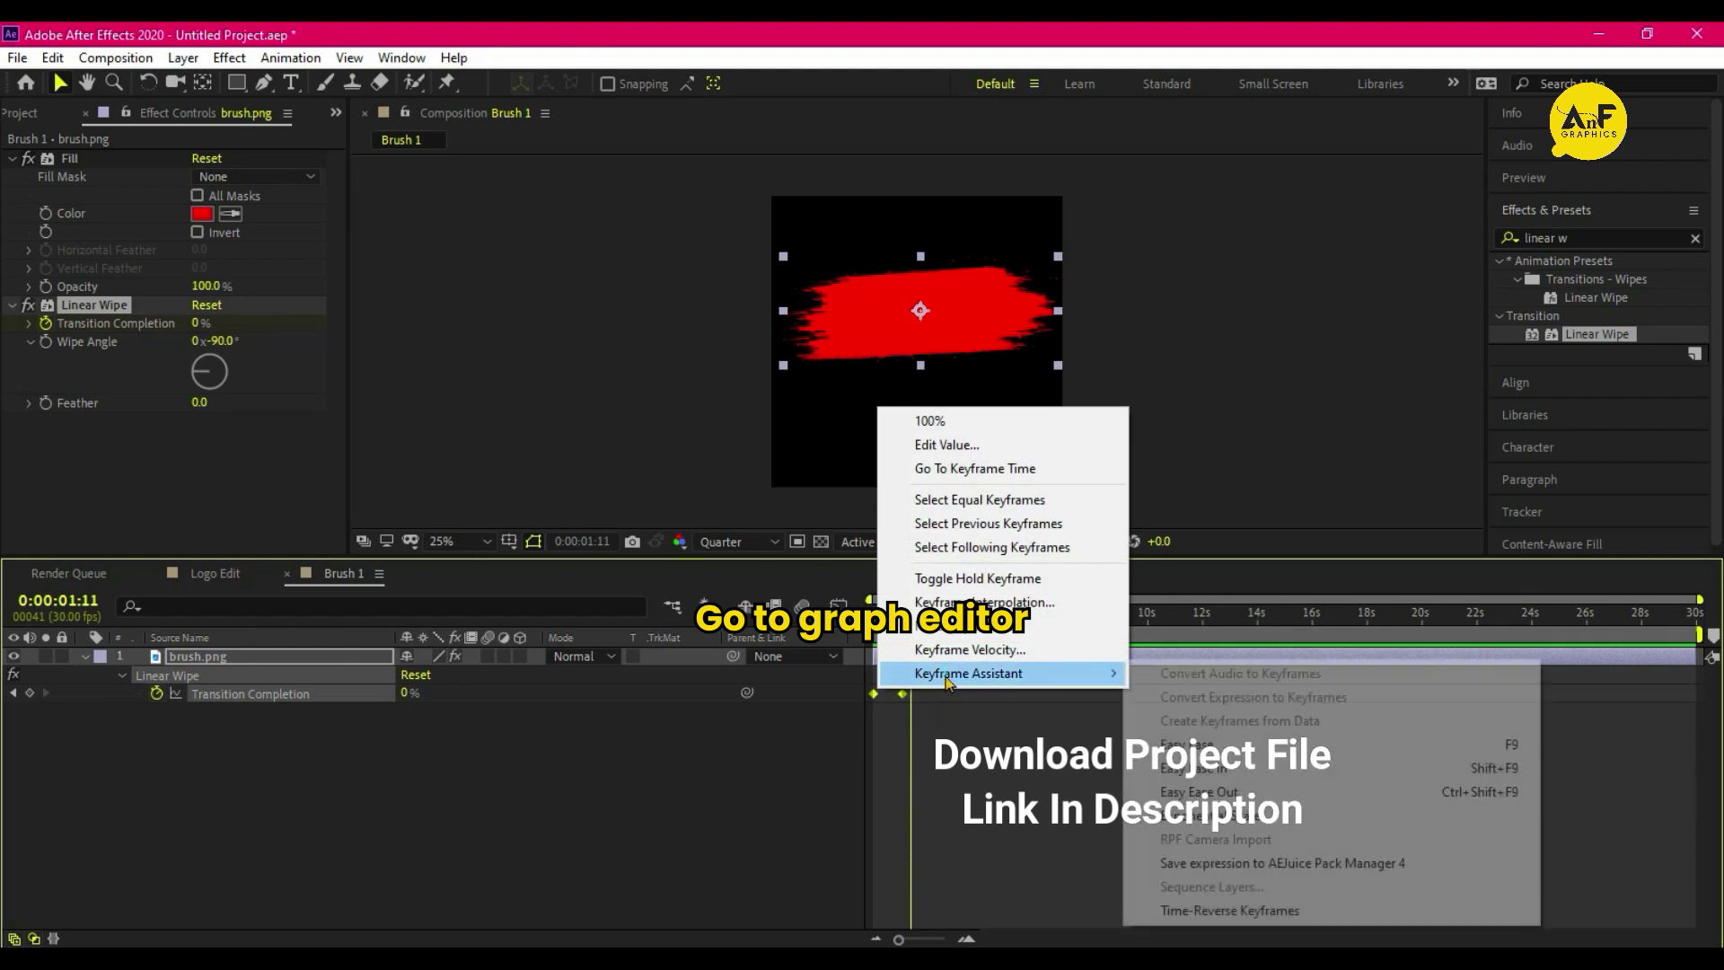
left_click(1167, 746)
- Adjust the Transition Completion keyframes' speed curve in the Graph Editor and preview the eased brush wipe
left_click(839, 604)
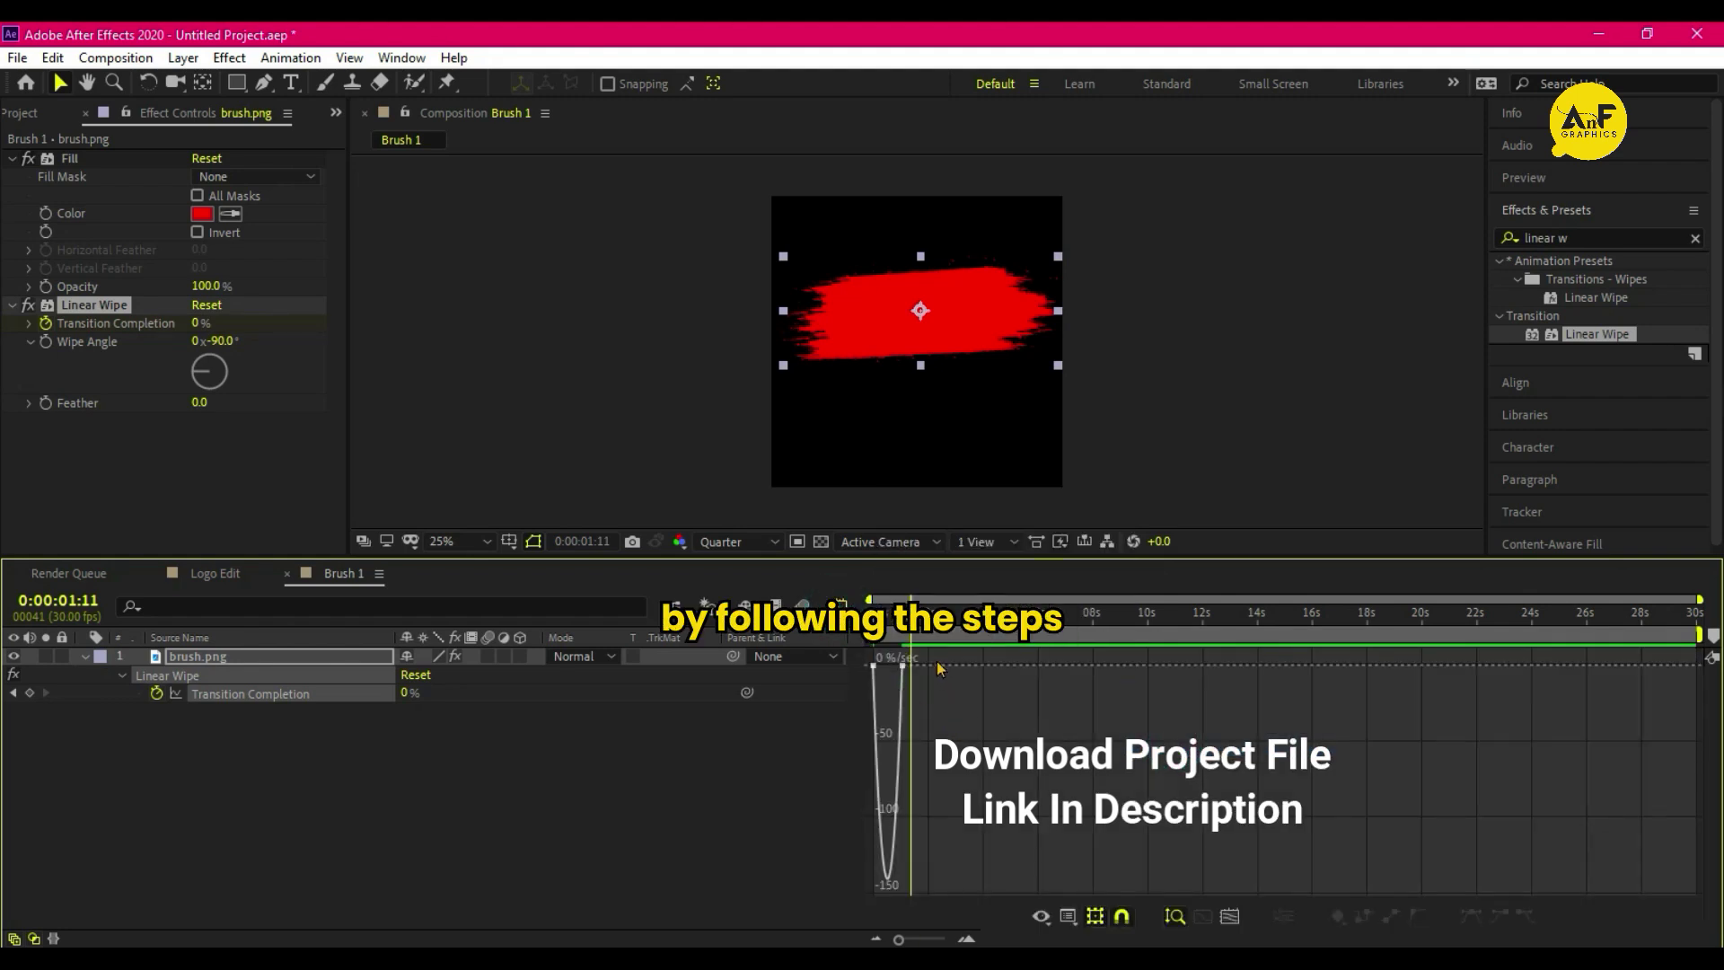
left_click_drag(939, 669, 796, 627)
left_click(840, 608)
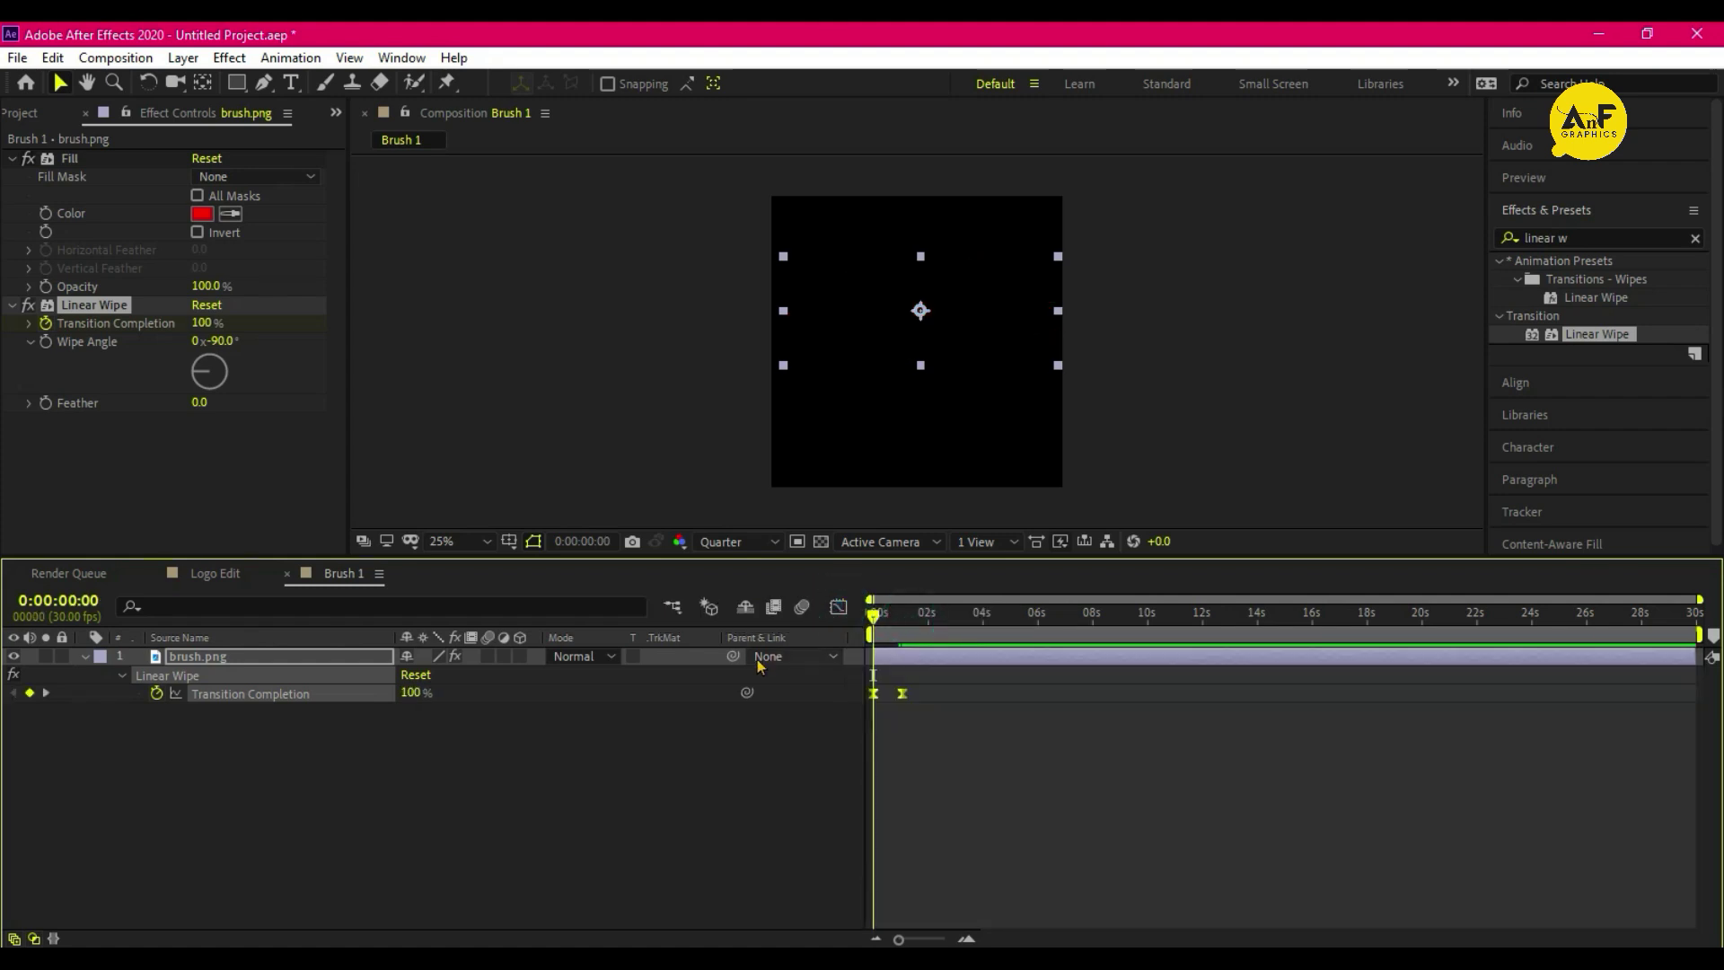
key("space")
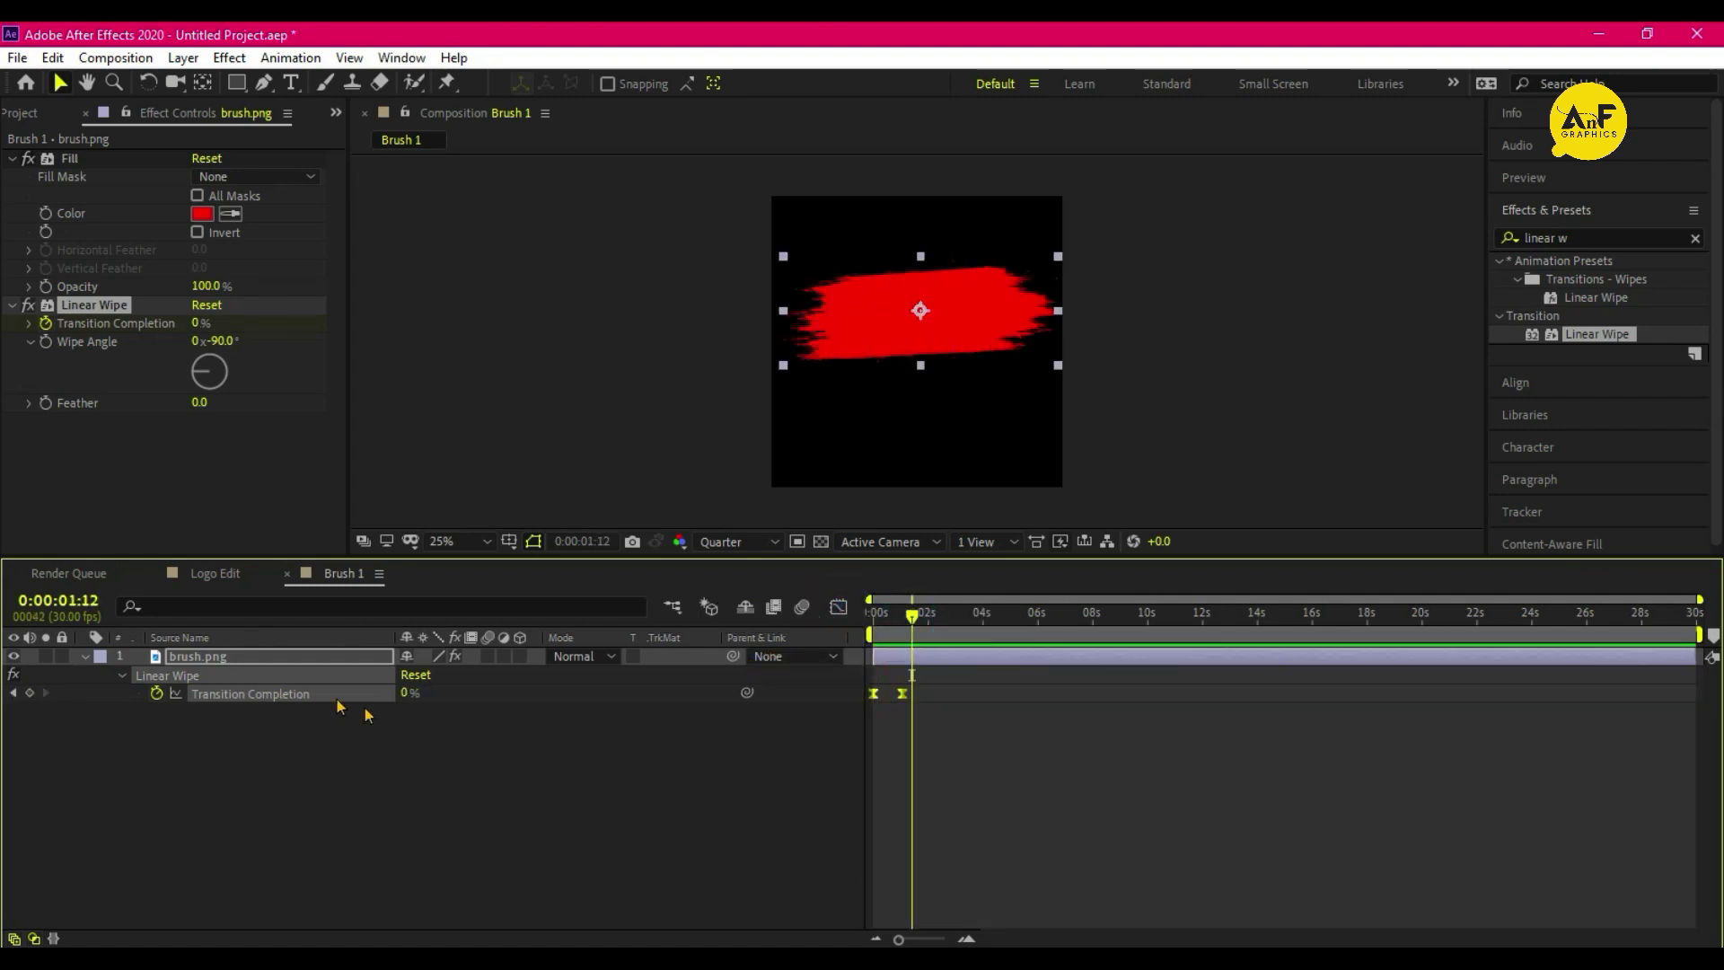
- Duplicate the brush layer and move the lower copy down so that it partly overlaps the first stroke
left_click(87, 658)
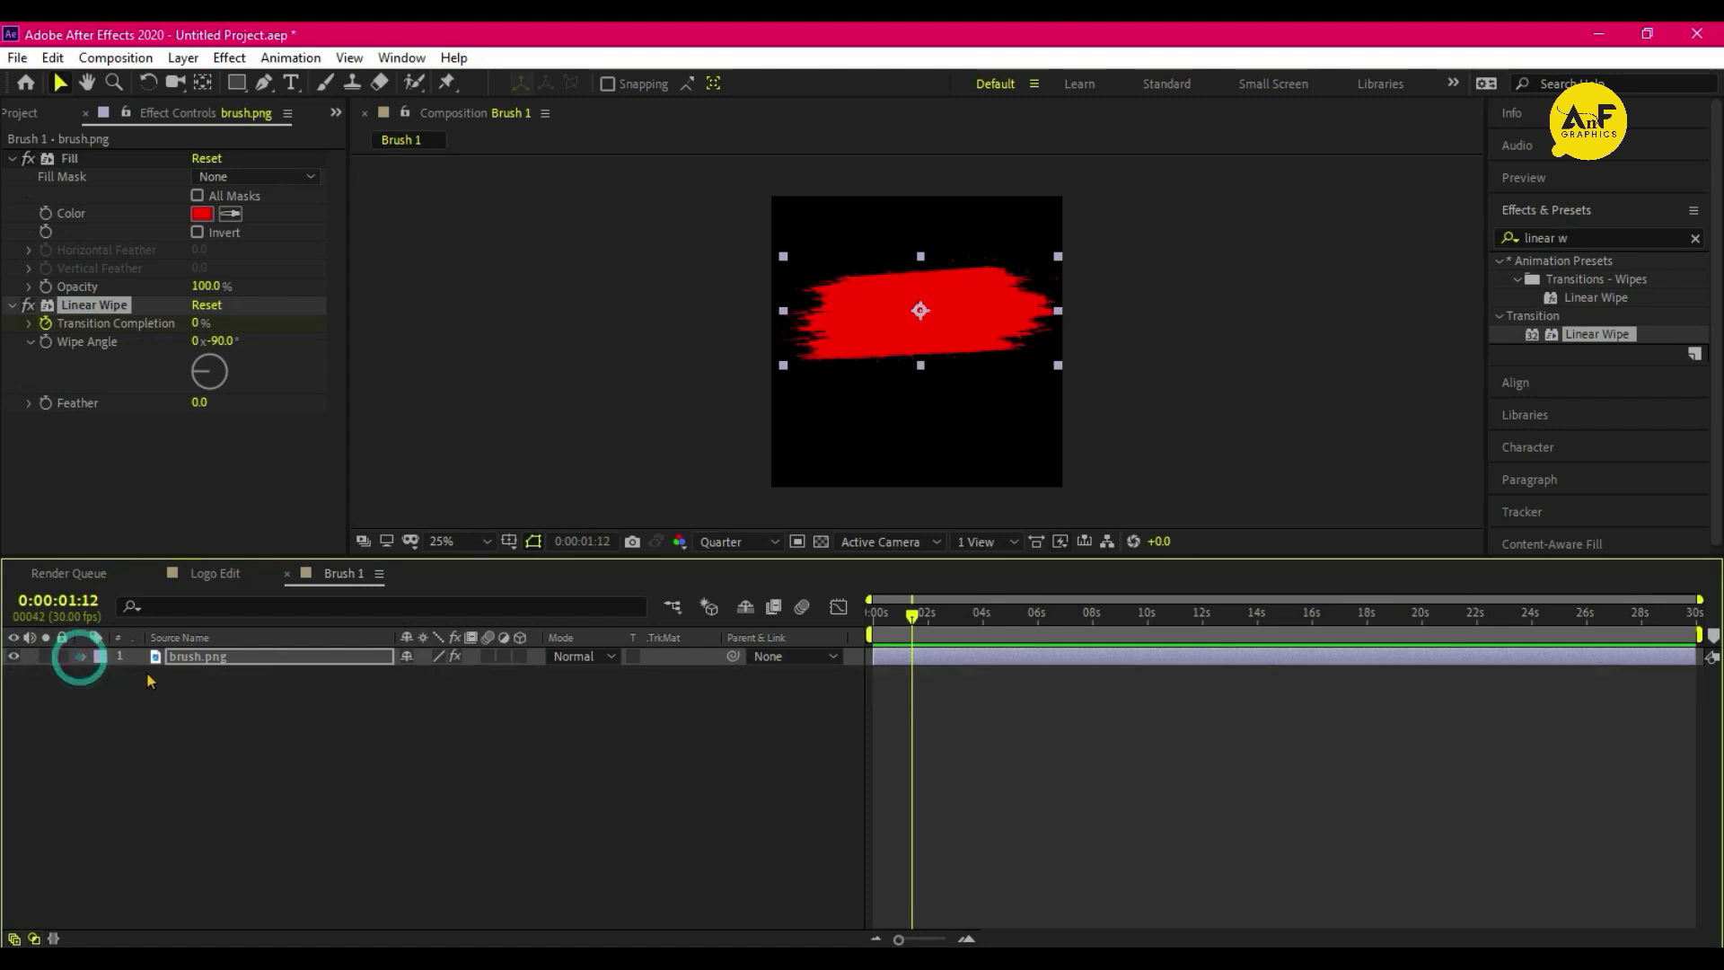
left_click(280, 755)
key("ctrl+d")
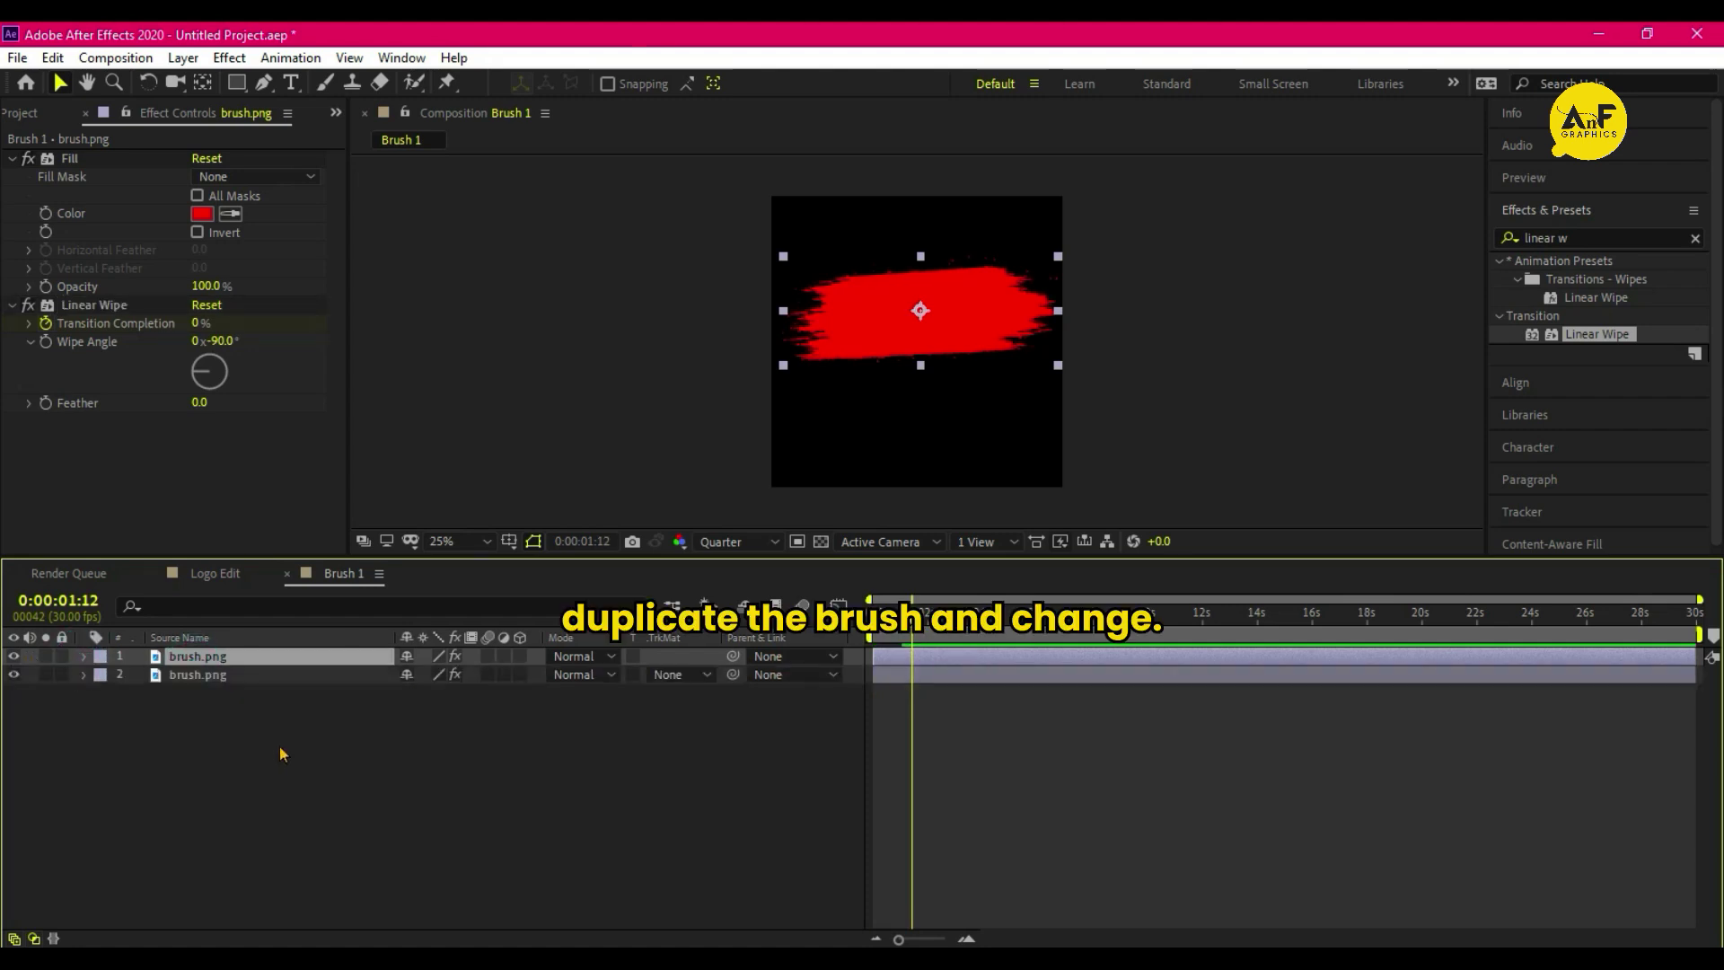
left_click(202, 677)
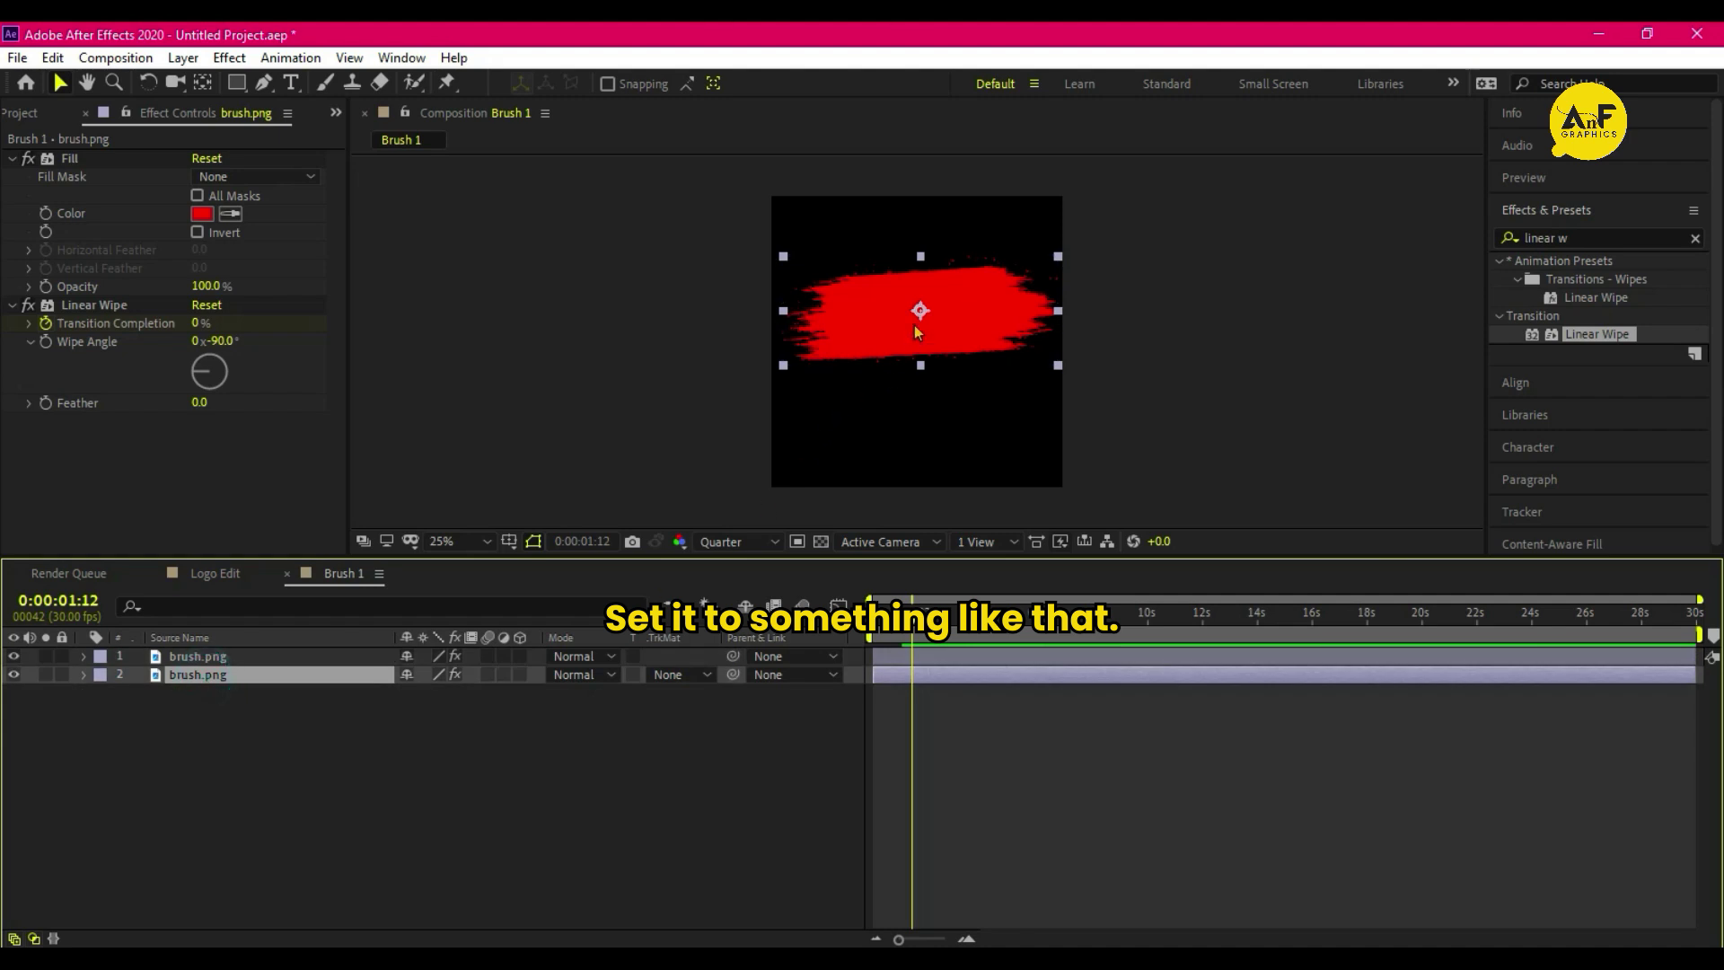
mouse_move(916, 330)
left_mouse_down()
mouse_move(907, 363)
mouse_move(922, 372)
left_mouse_up()
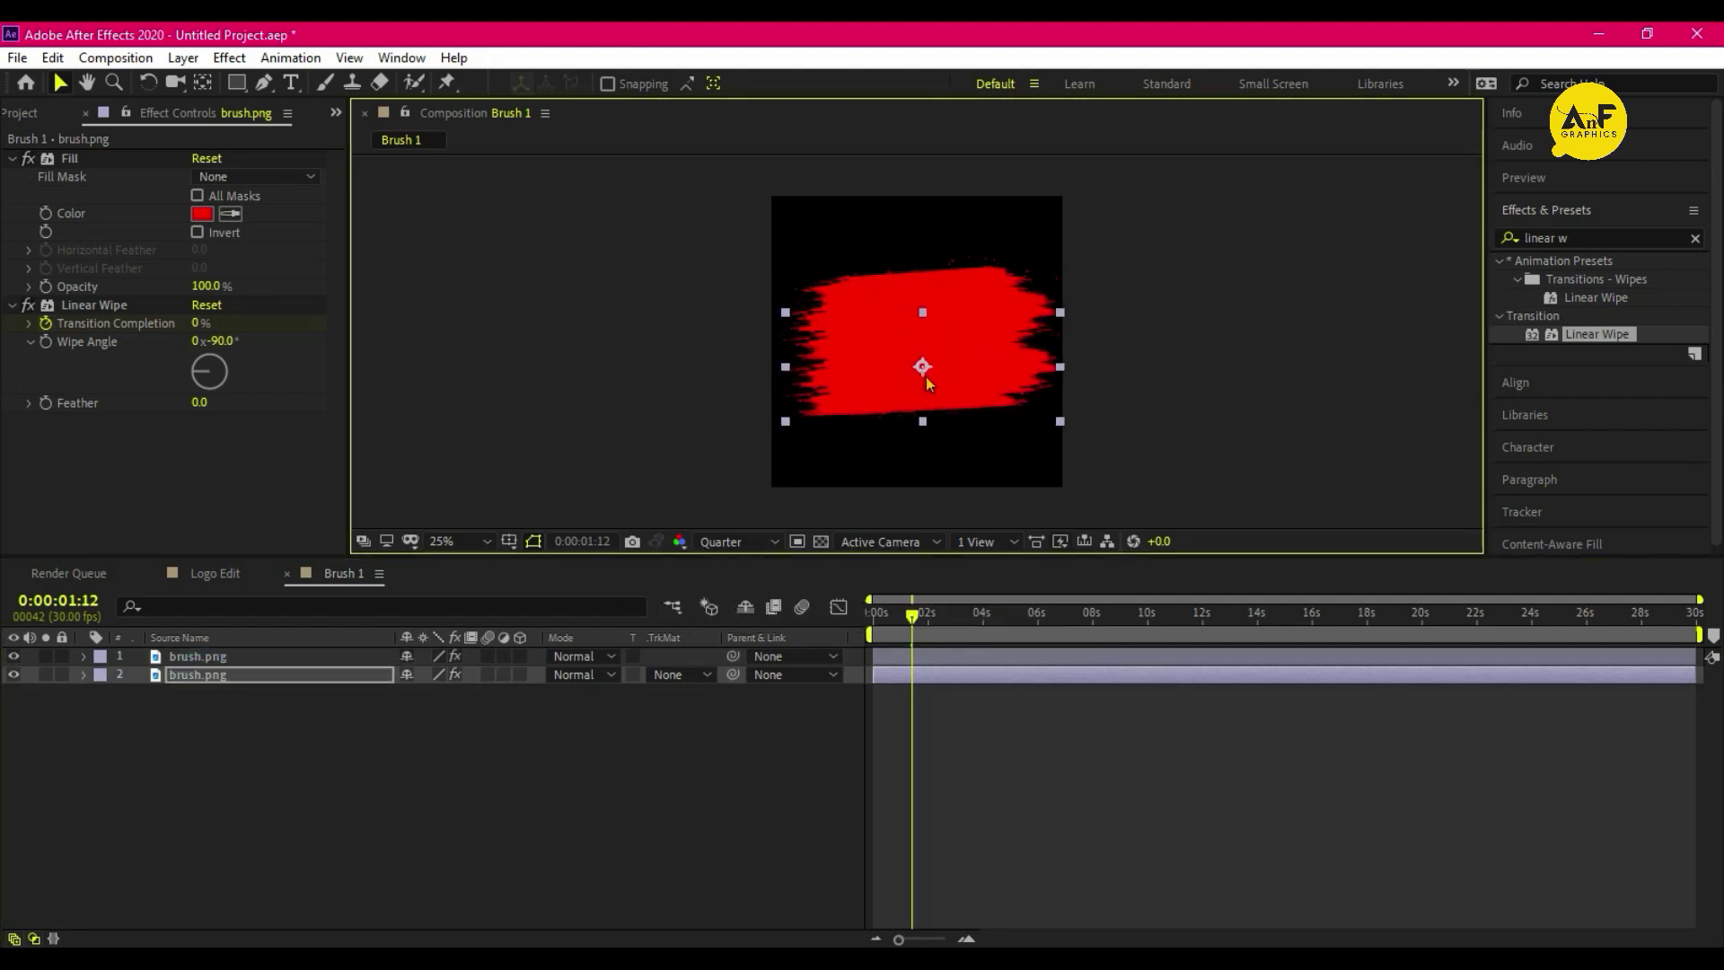
- Flip the lower brush layer horizontally and preview both strokes from the start
right_click(304, 685)
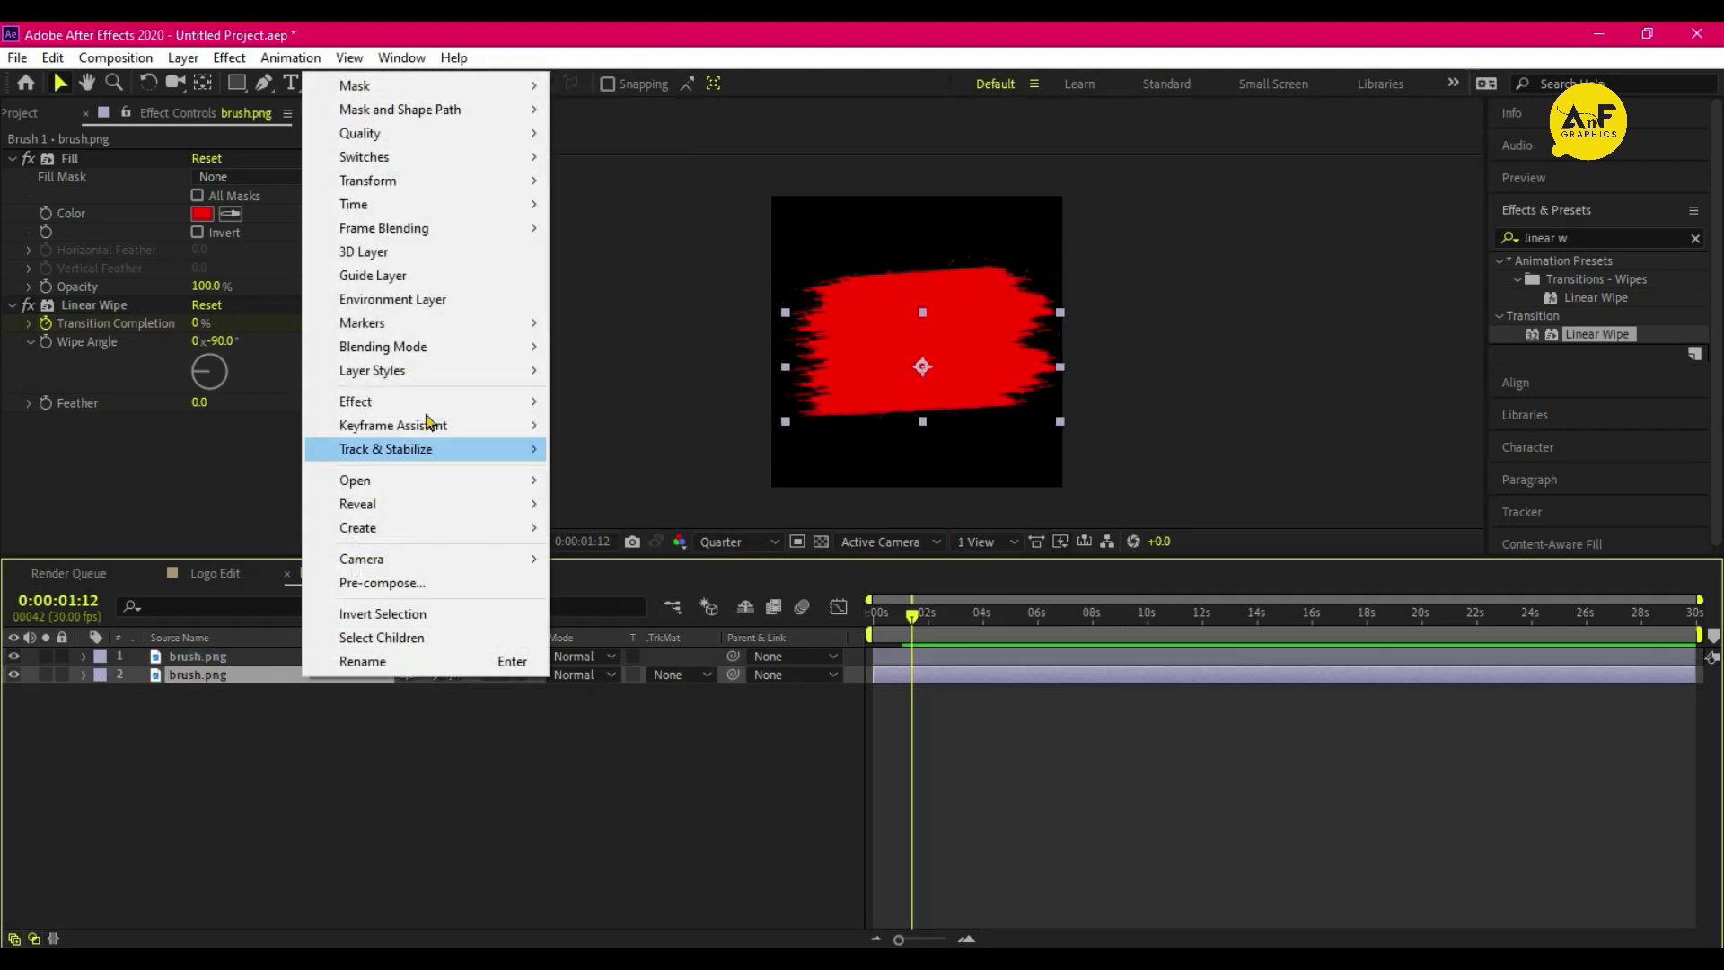
mouse_move(435, 180)
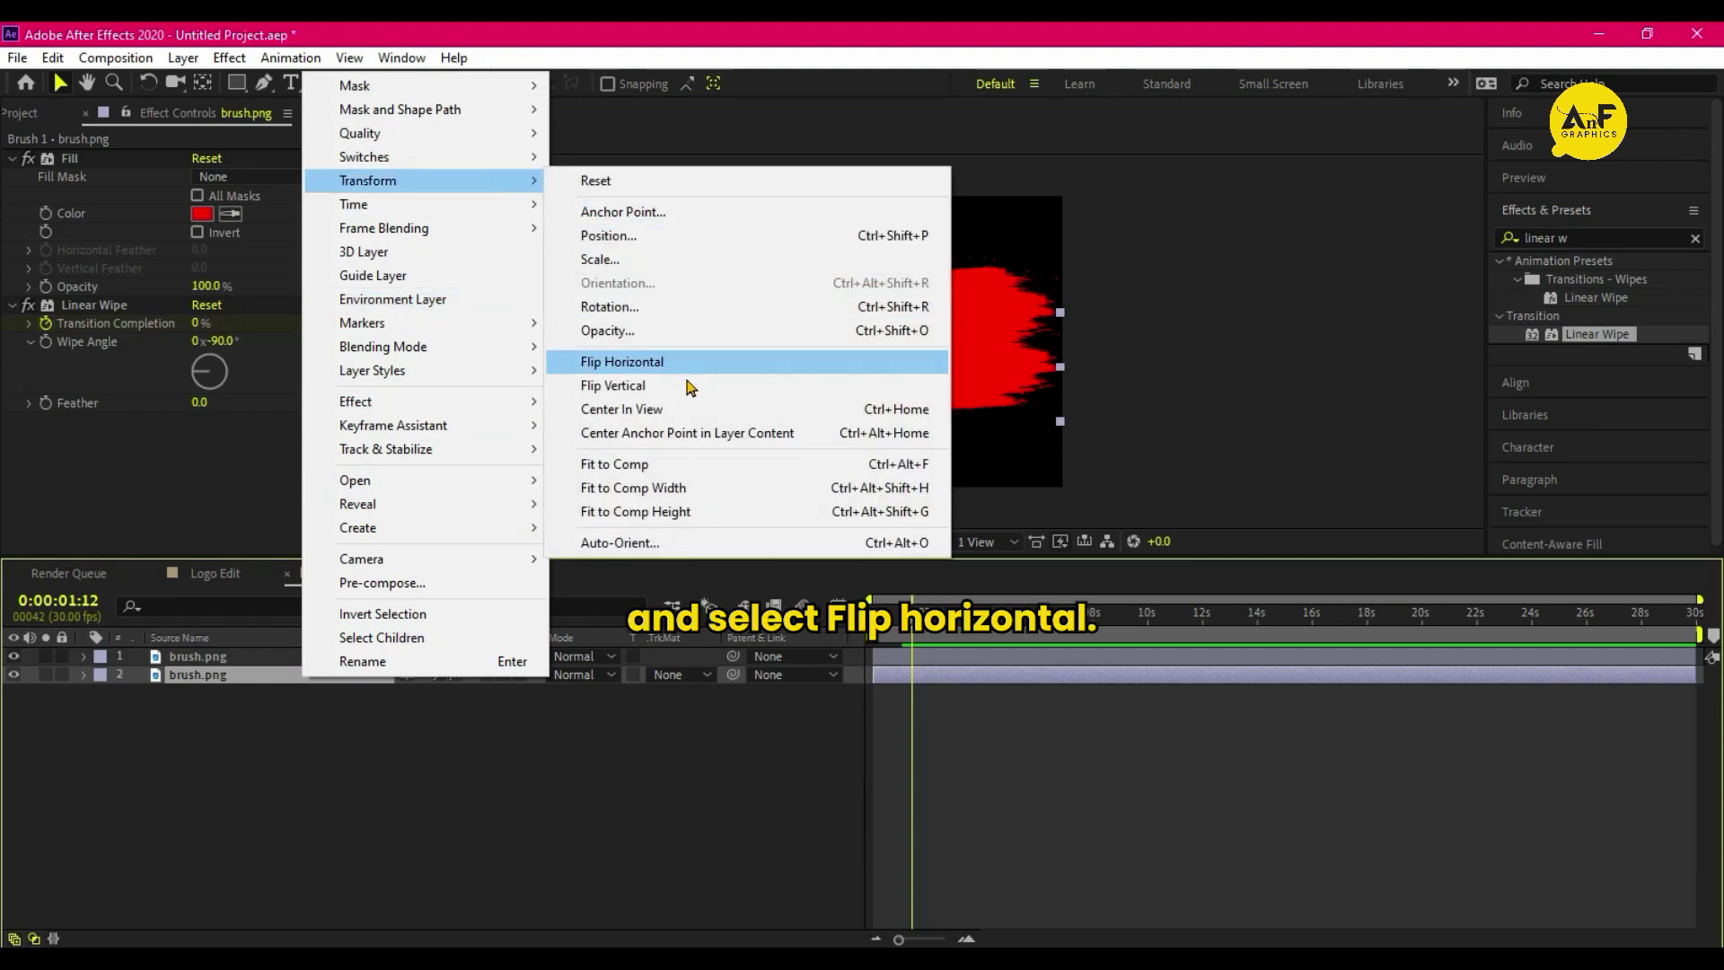
left_click(646, 362)
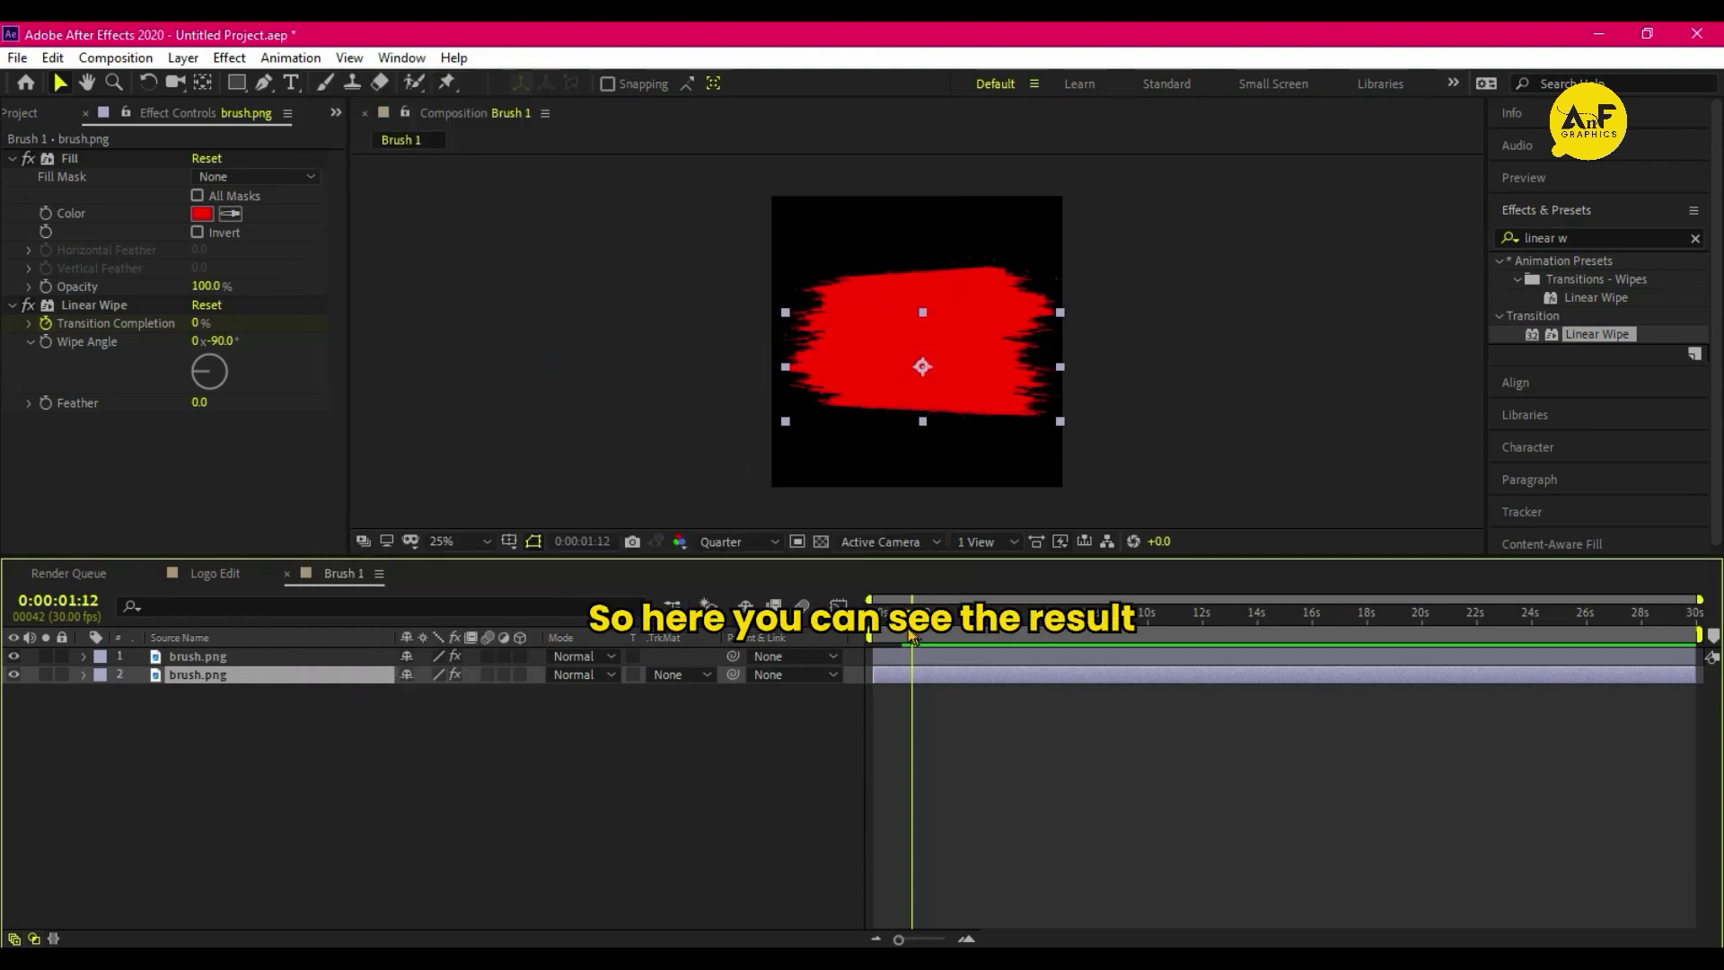
left_click_drag(905, 640, 844, 640)
key("space")
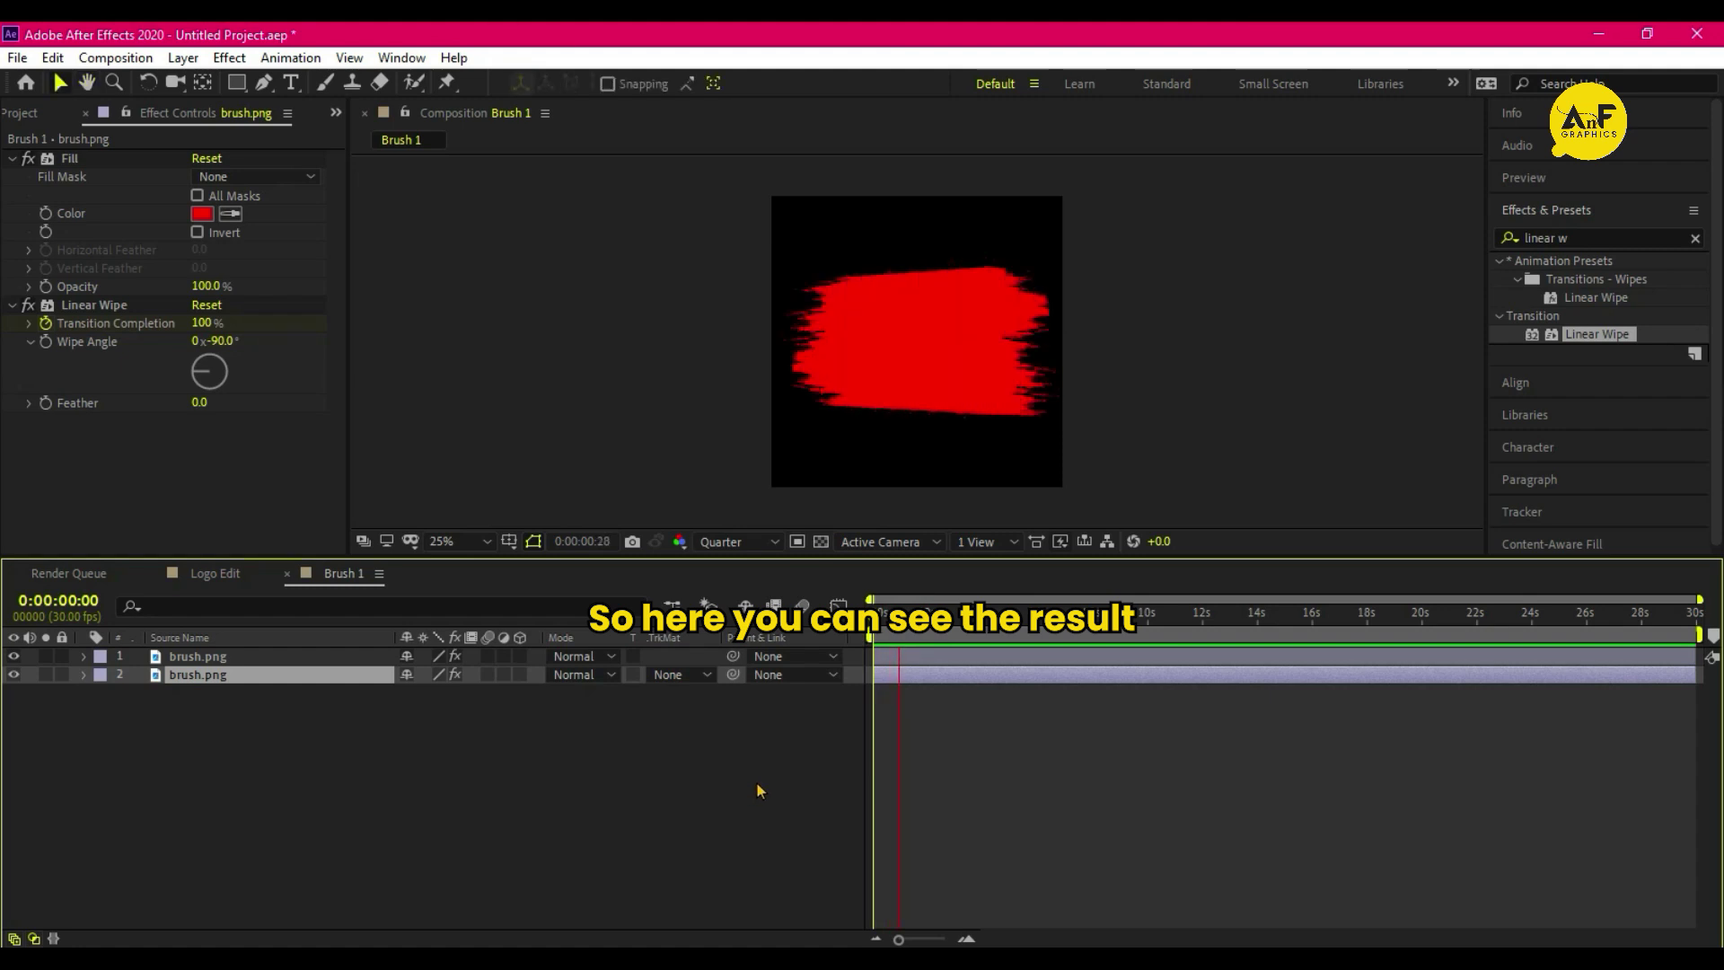
- Shift the lower brush layer slightly forward in time so its wipe starts after the upper stroke, fine-tuning the offset after a preview
left_click_drag(891, 682, 911, 682)
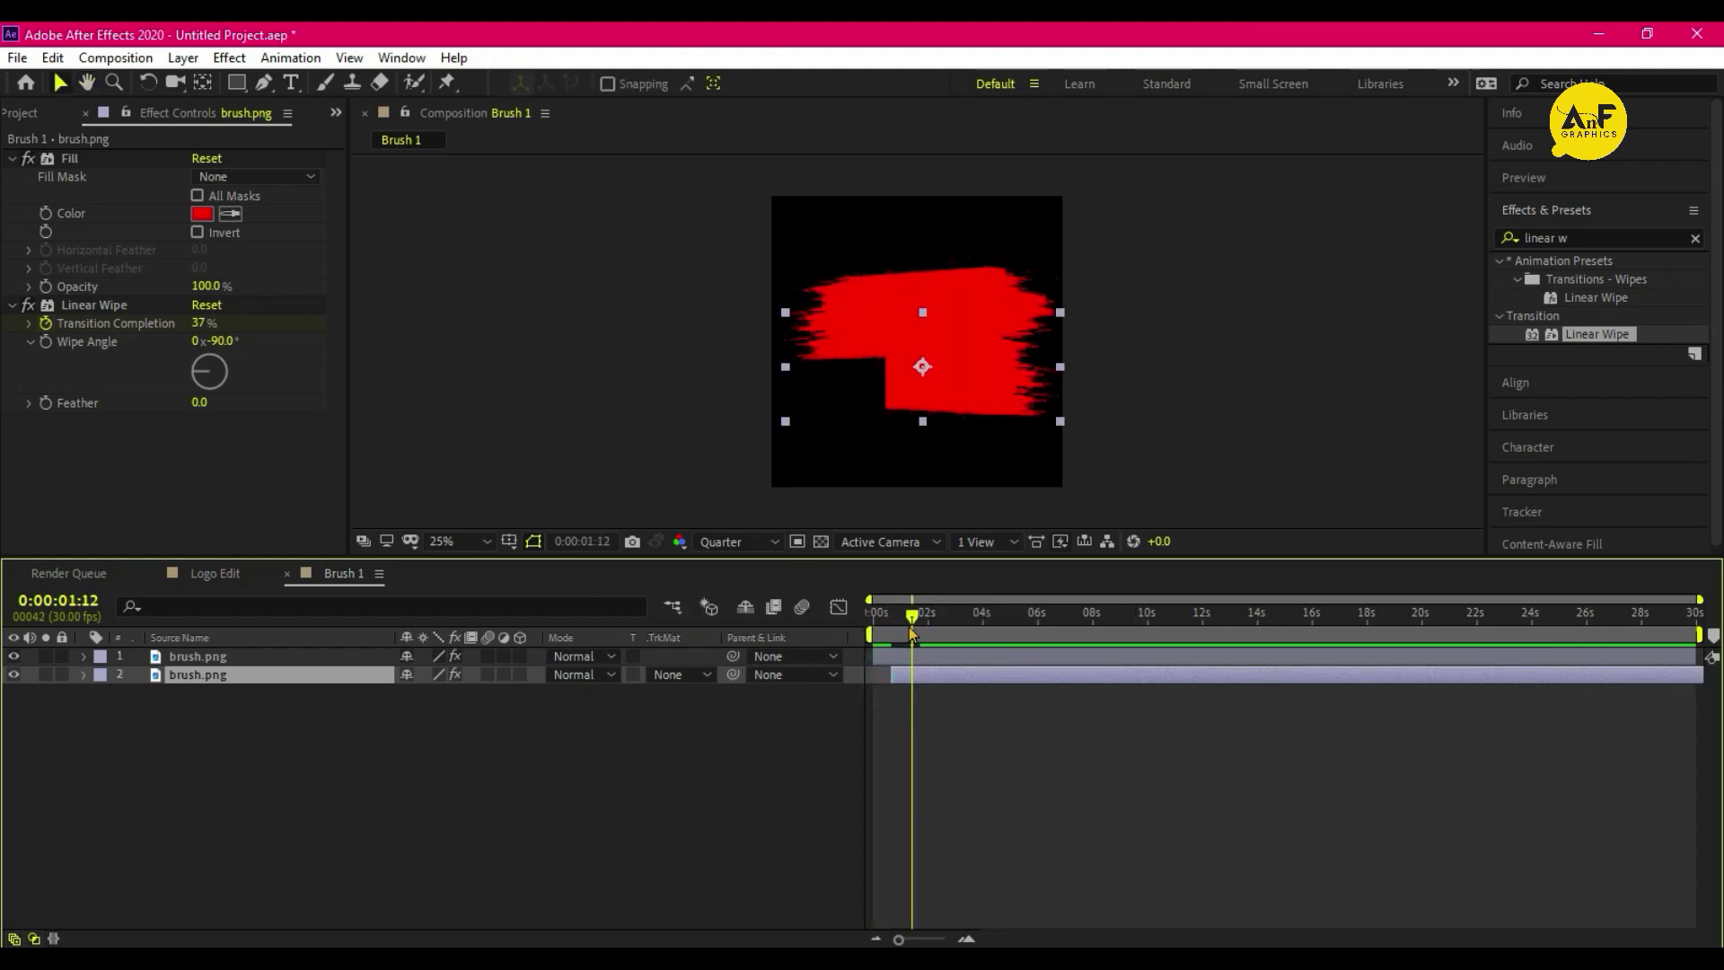
left_click_drag(911, 619, 767, 647)
key("space")
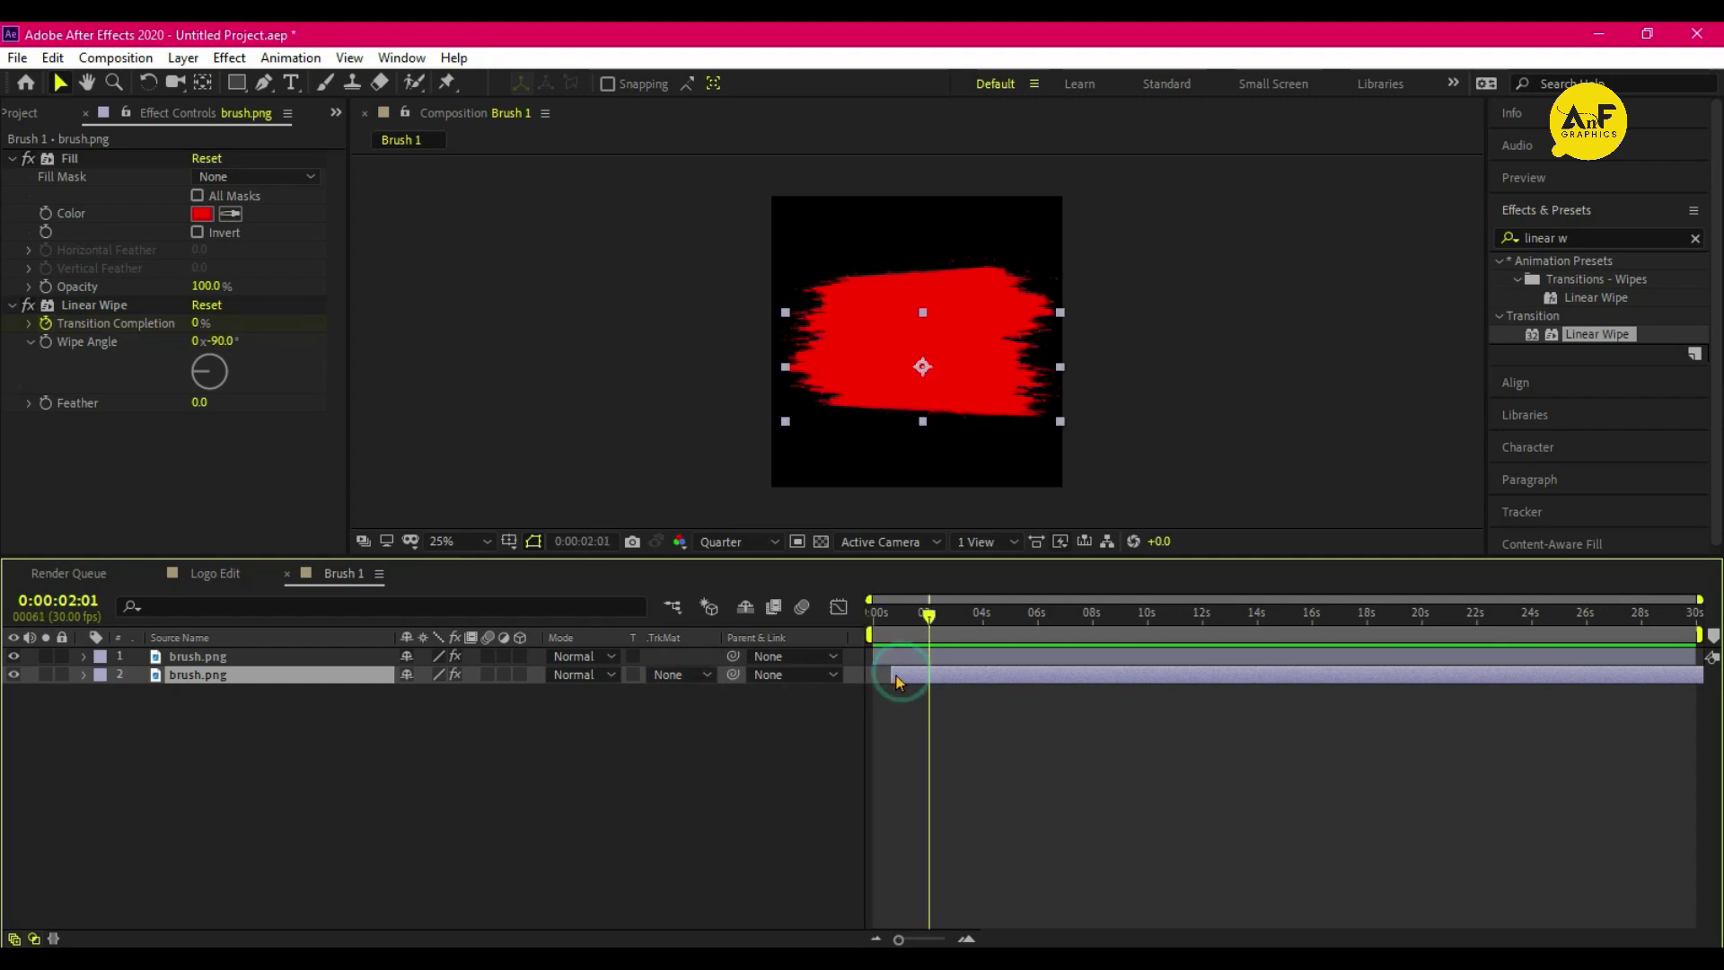
left_click_drag(902, 675, 895, 678)
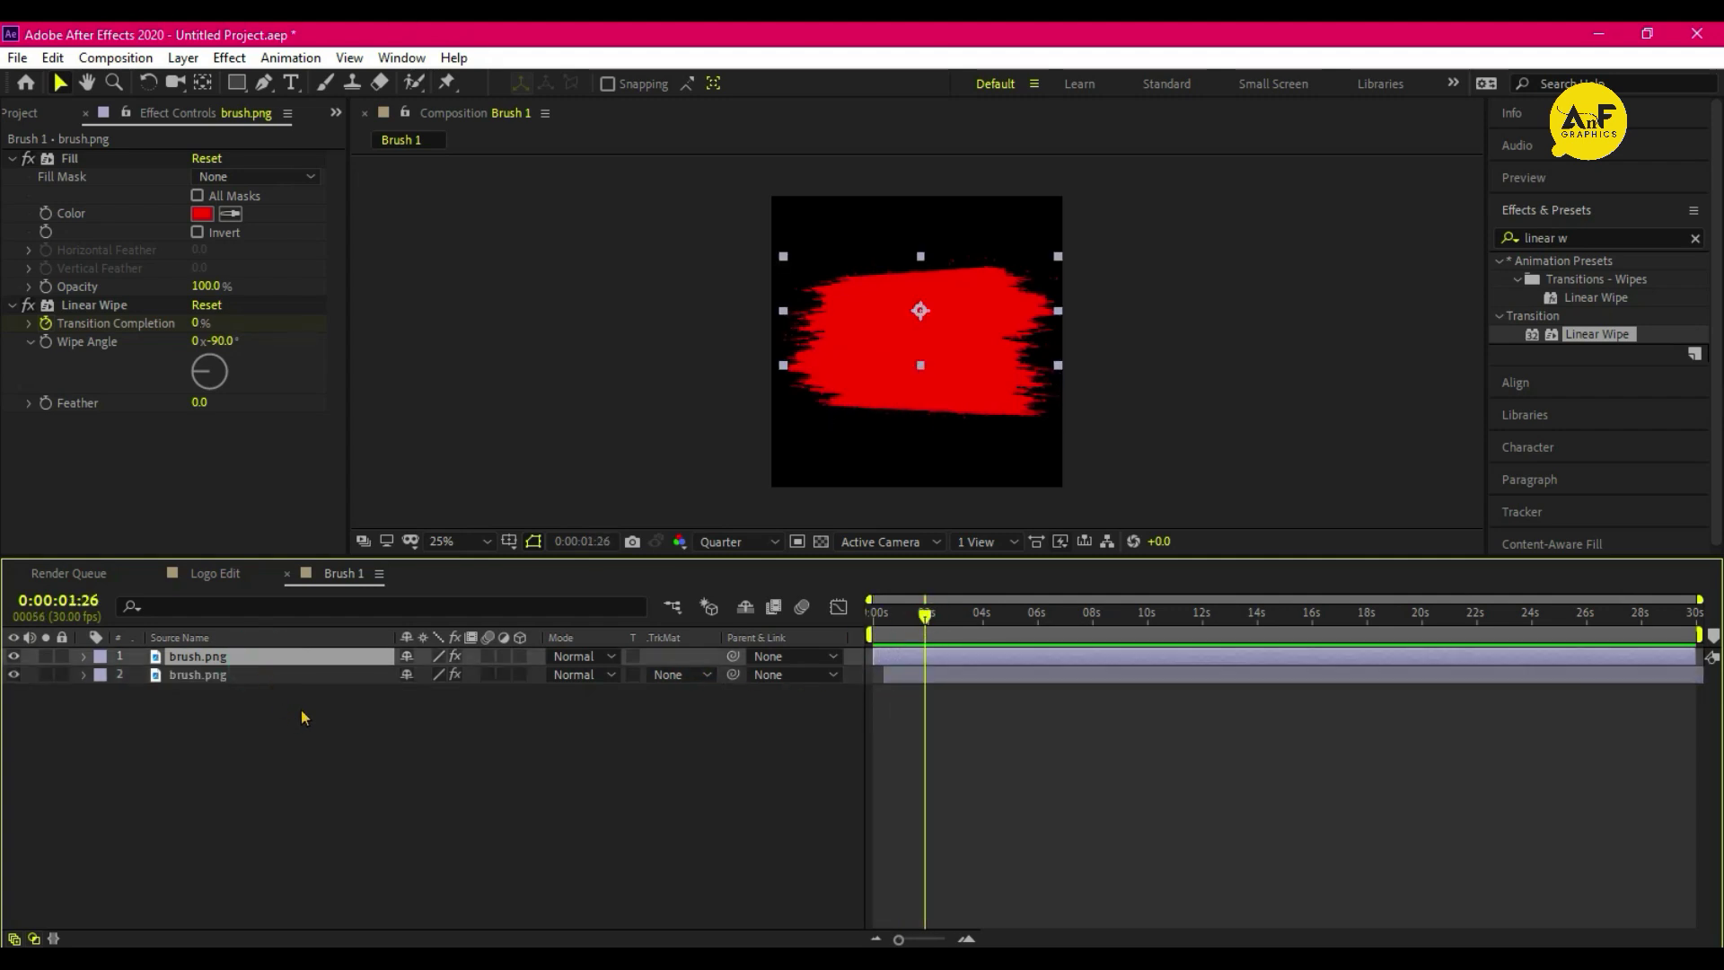
- Duplicate the upper brush layer and set the copy's Fill color to yellow (FFE400)
key("ctrl+d")
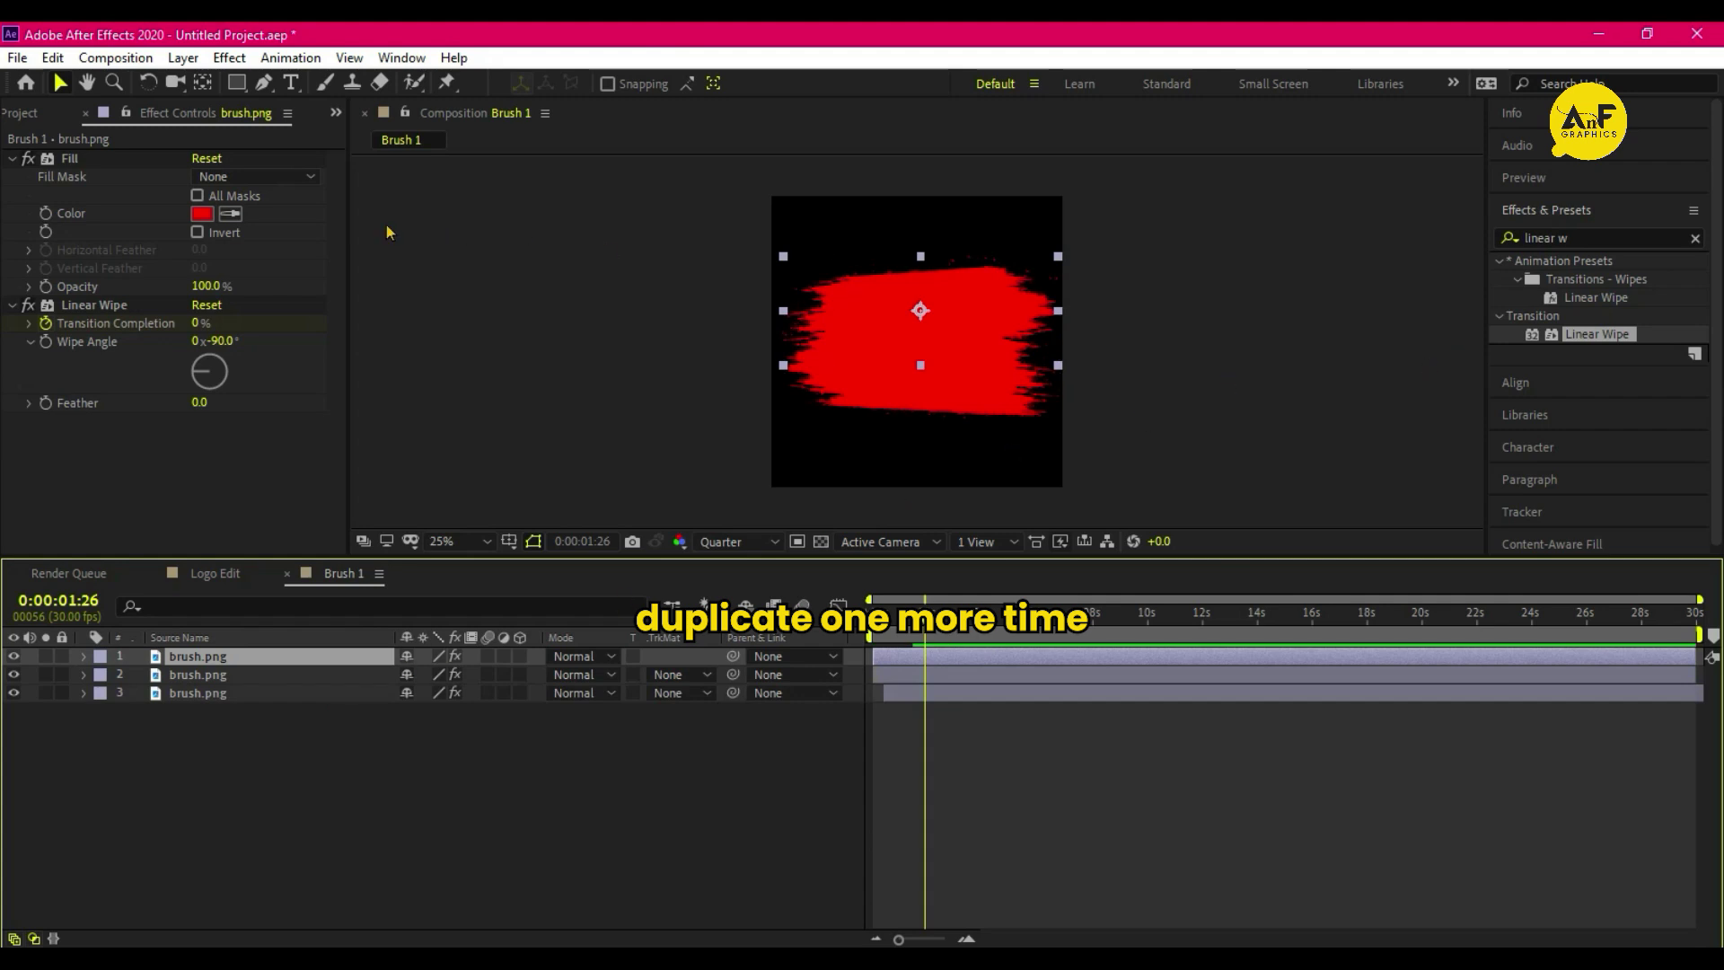
left_click(202, 212)
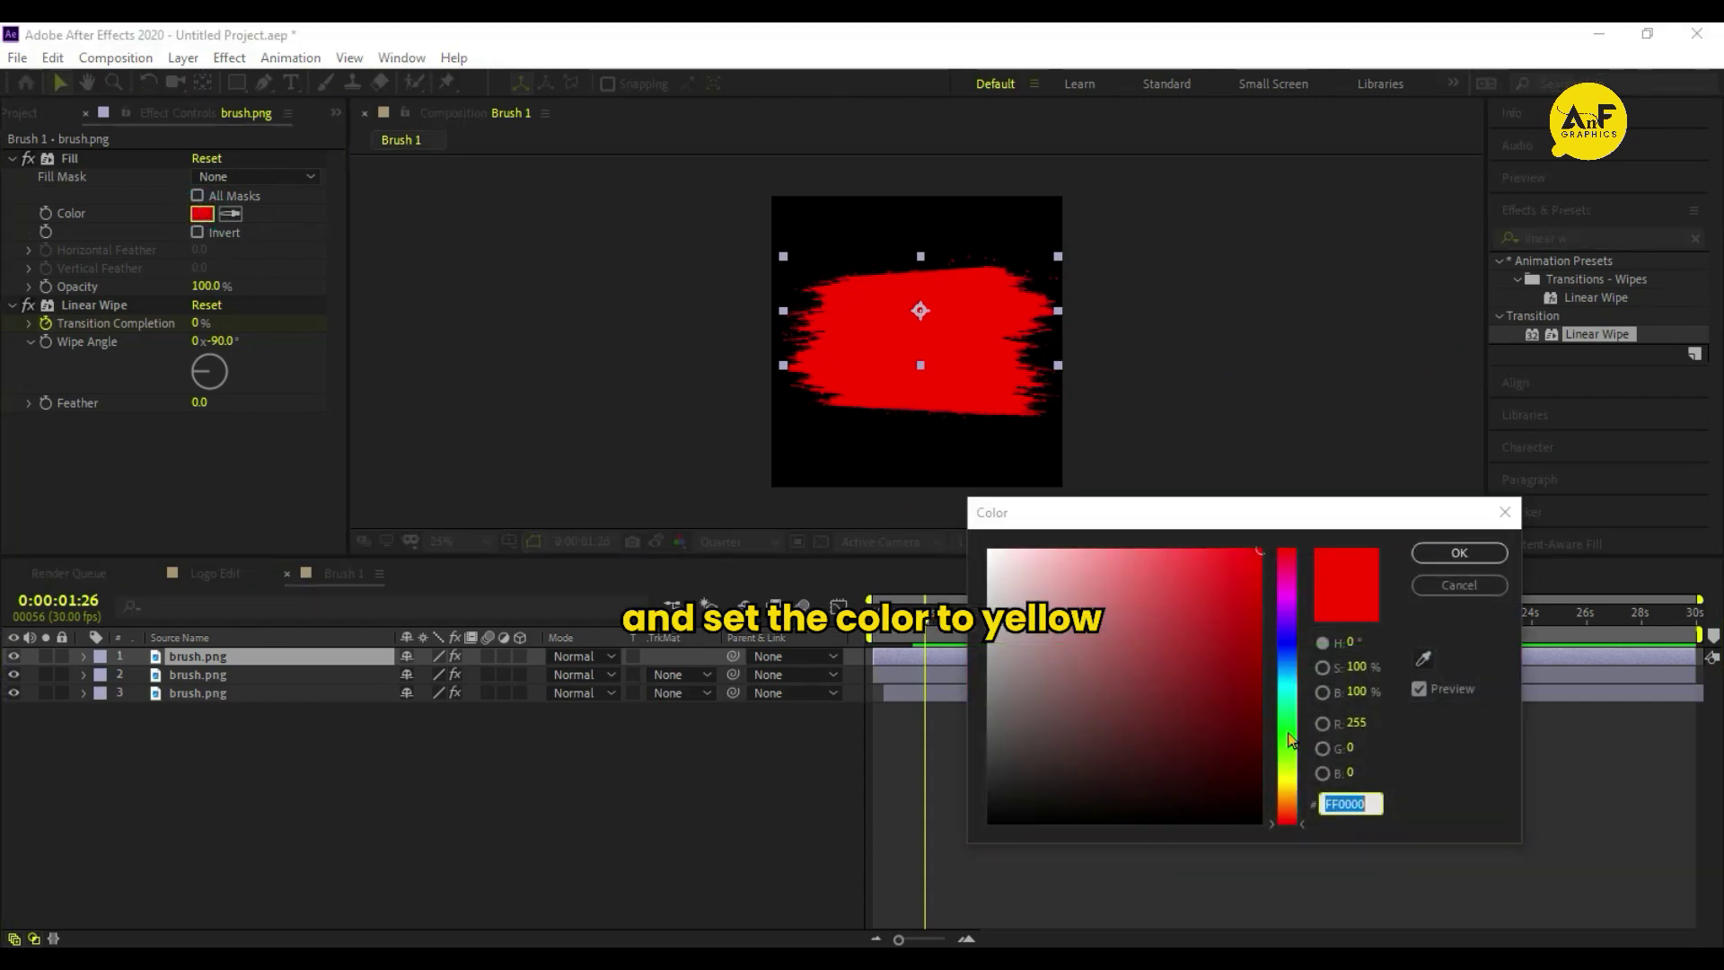
left_click_drag(1287, 734, 1286, 785)
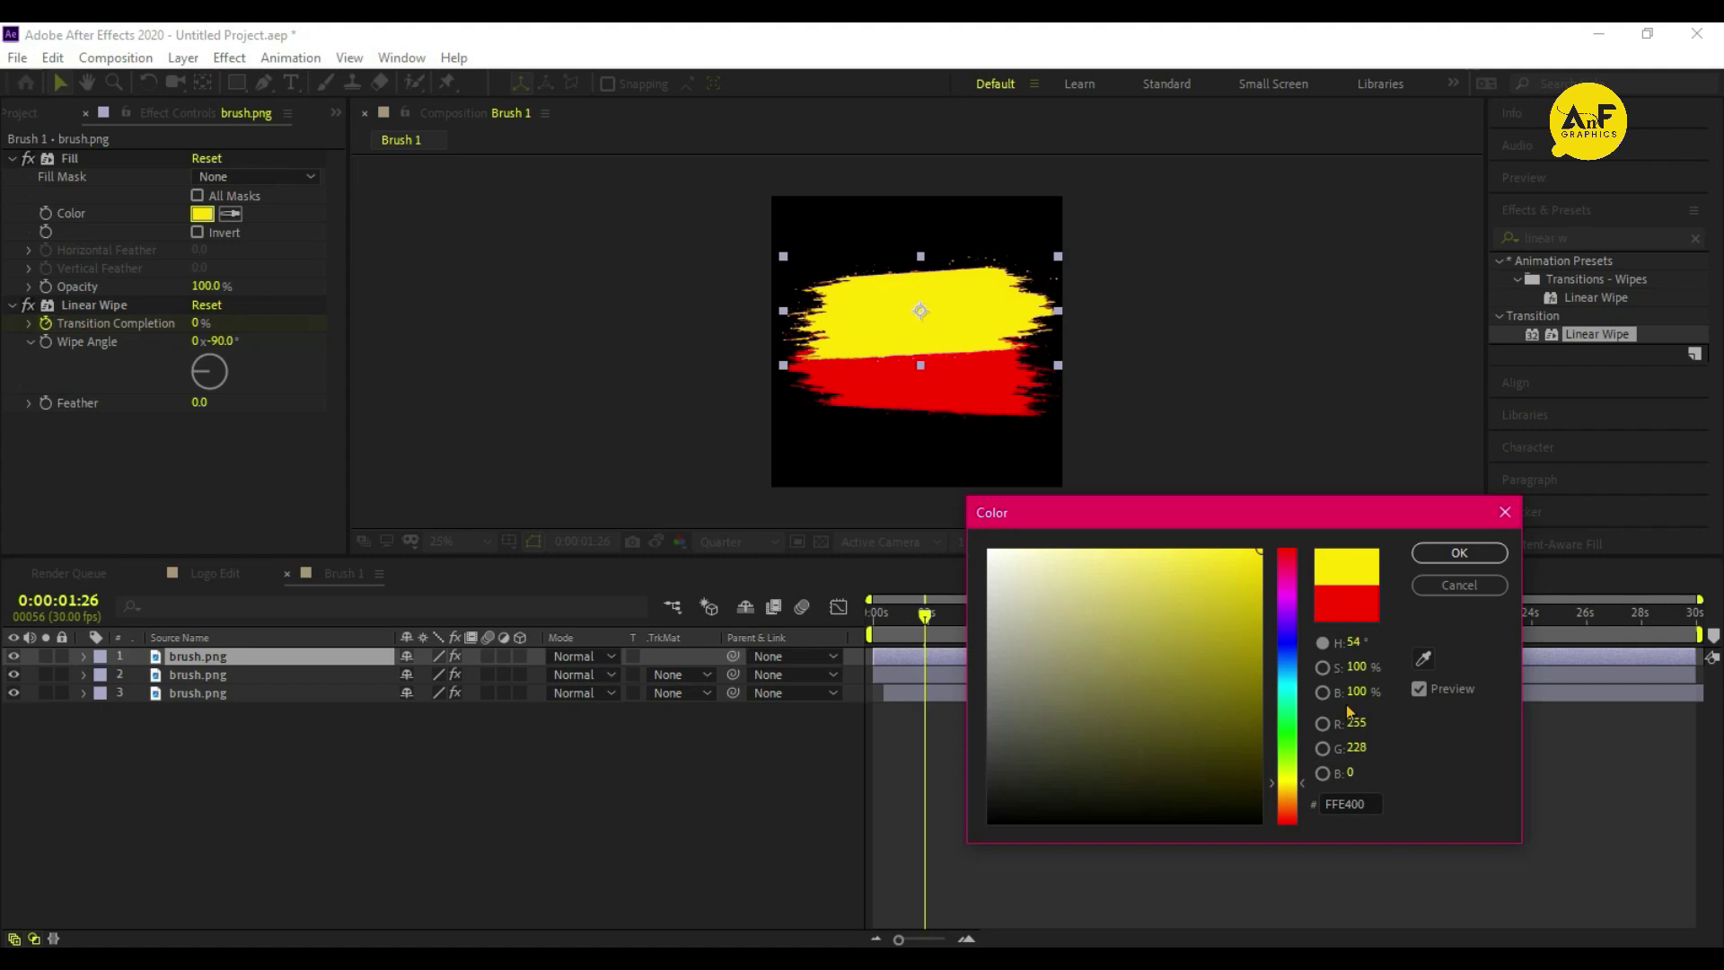
left_click(1456, 553)
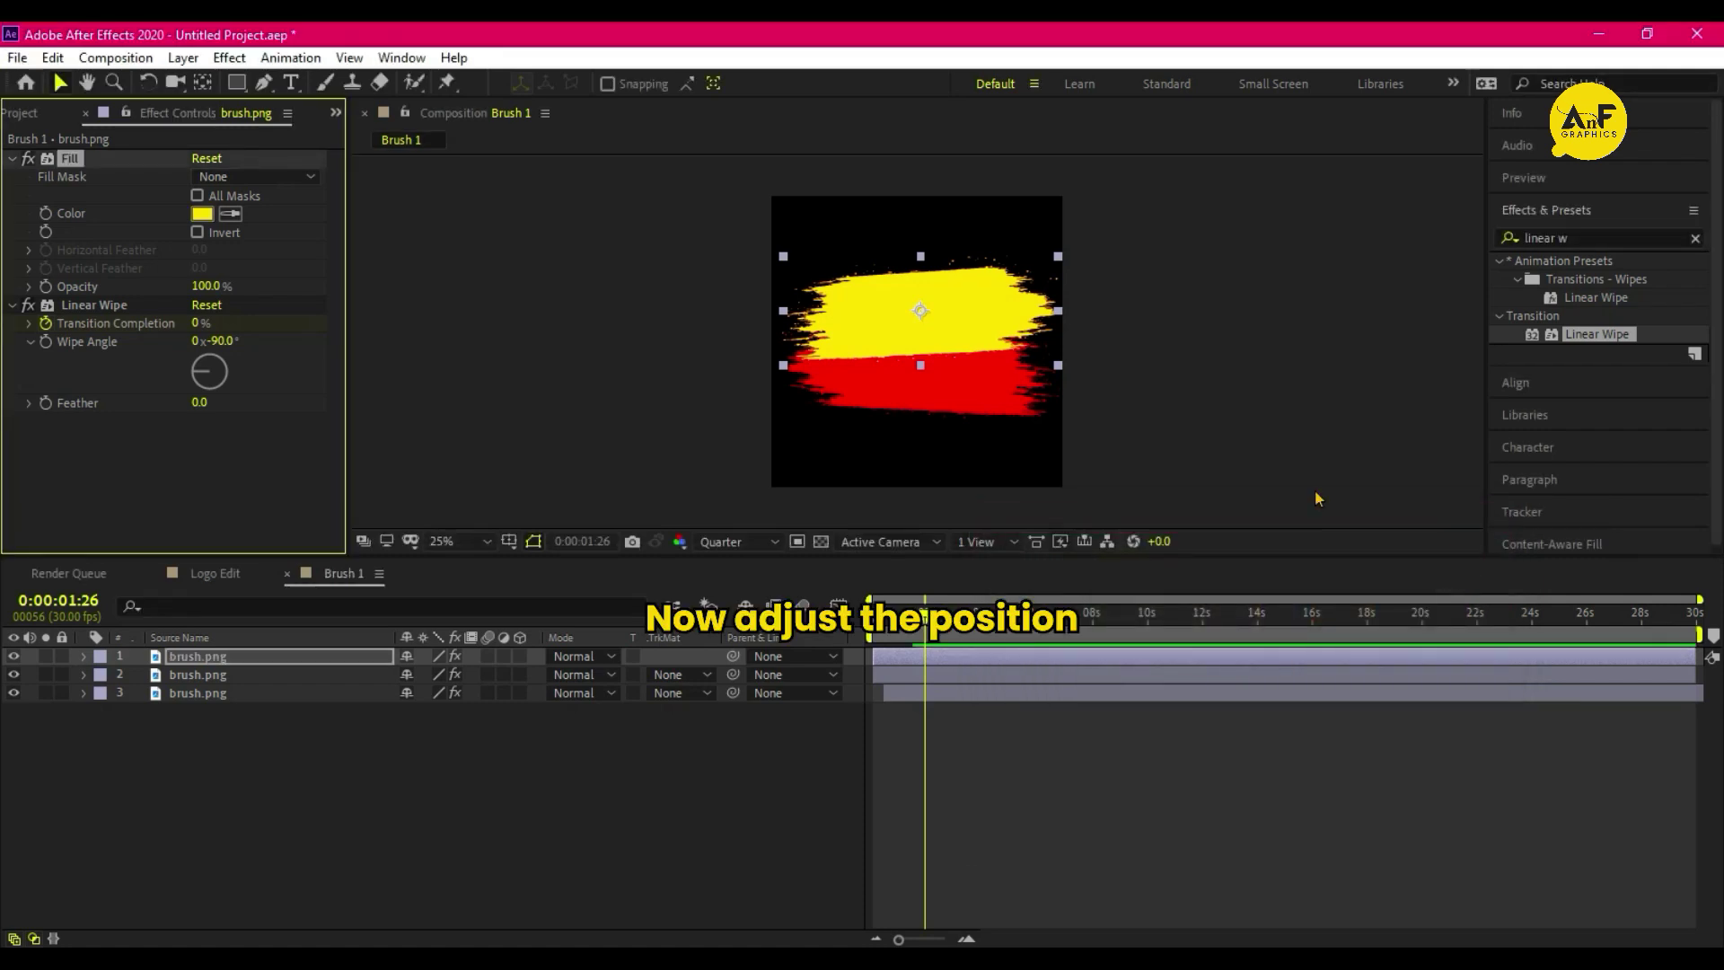
- Bring the red upper brush layer above the yellow one, move it down slightly and narrow it so the yellow shows around it
left_click_drag(237, 682, 254, 657)
left_click_drag(953, 326, 958, 344)
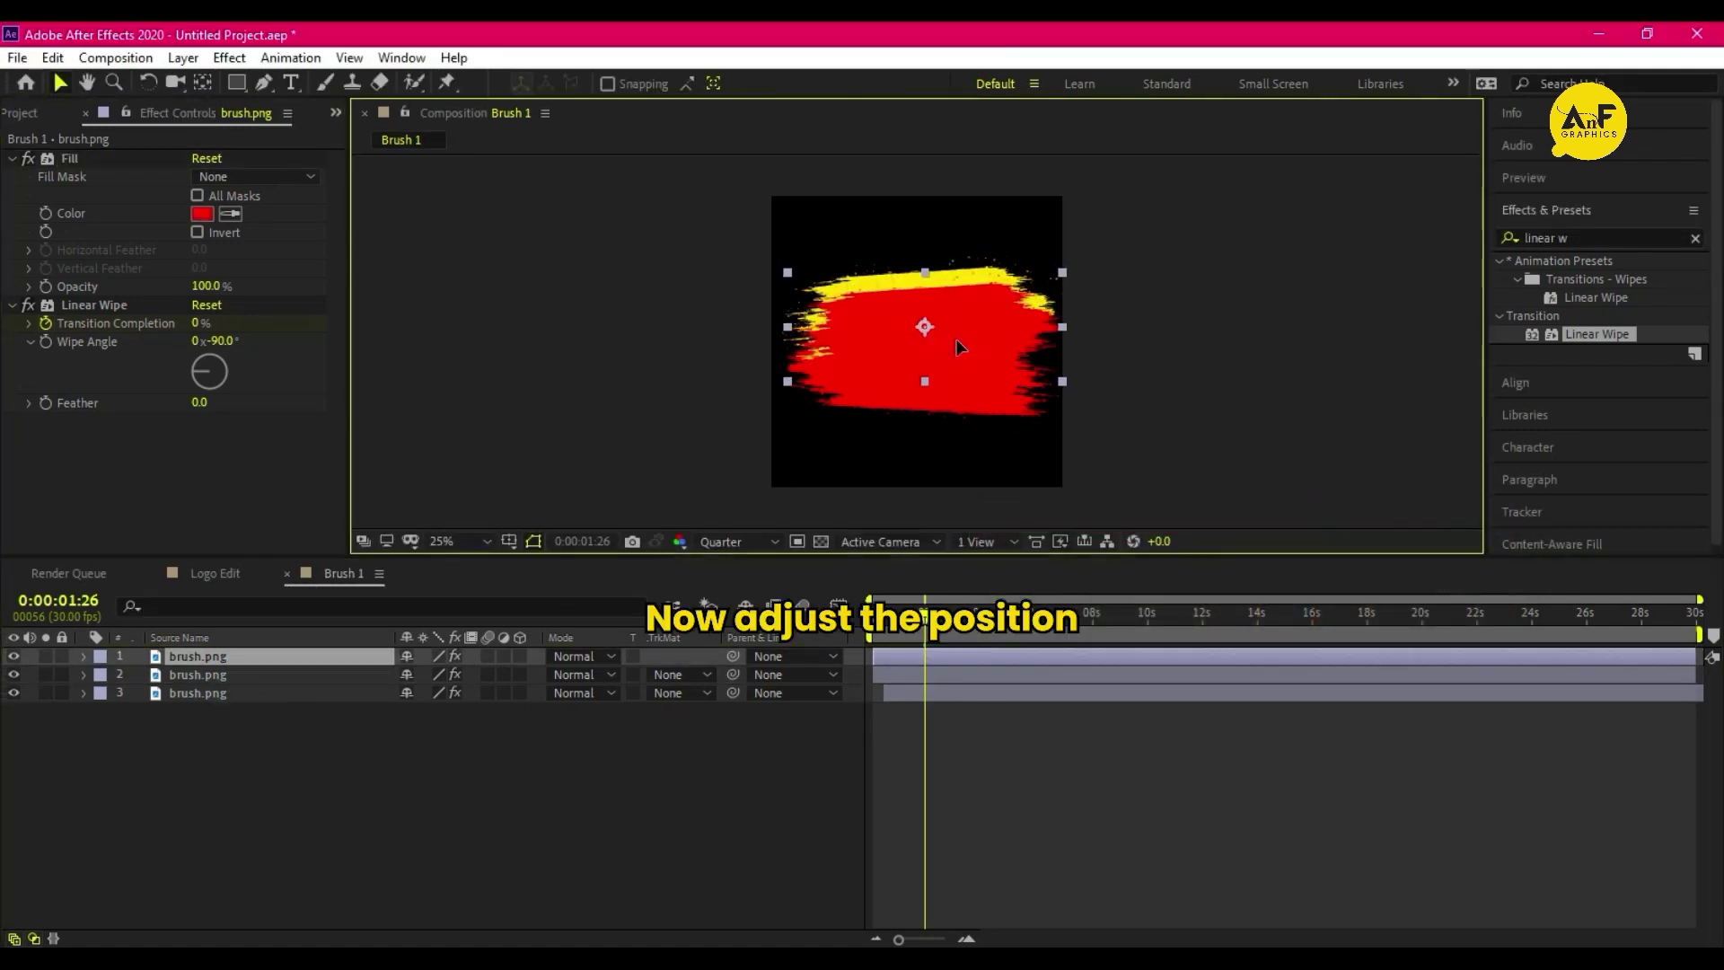
left_click_drag(1062, 330, 916, 339)
- Set the lower brush layer's Fill color to yellow and stretch the red center stroke downward to fit over both yellow strokes
left_click(194, 693)
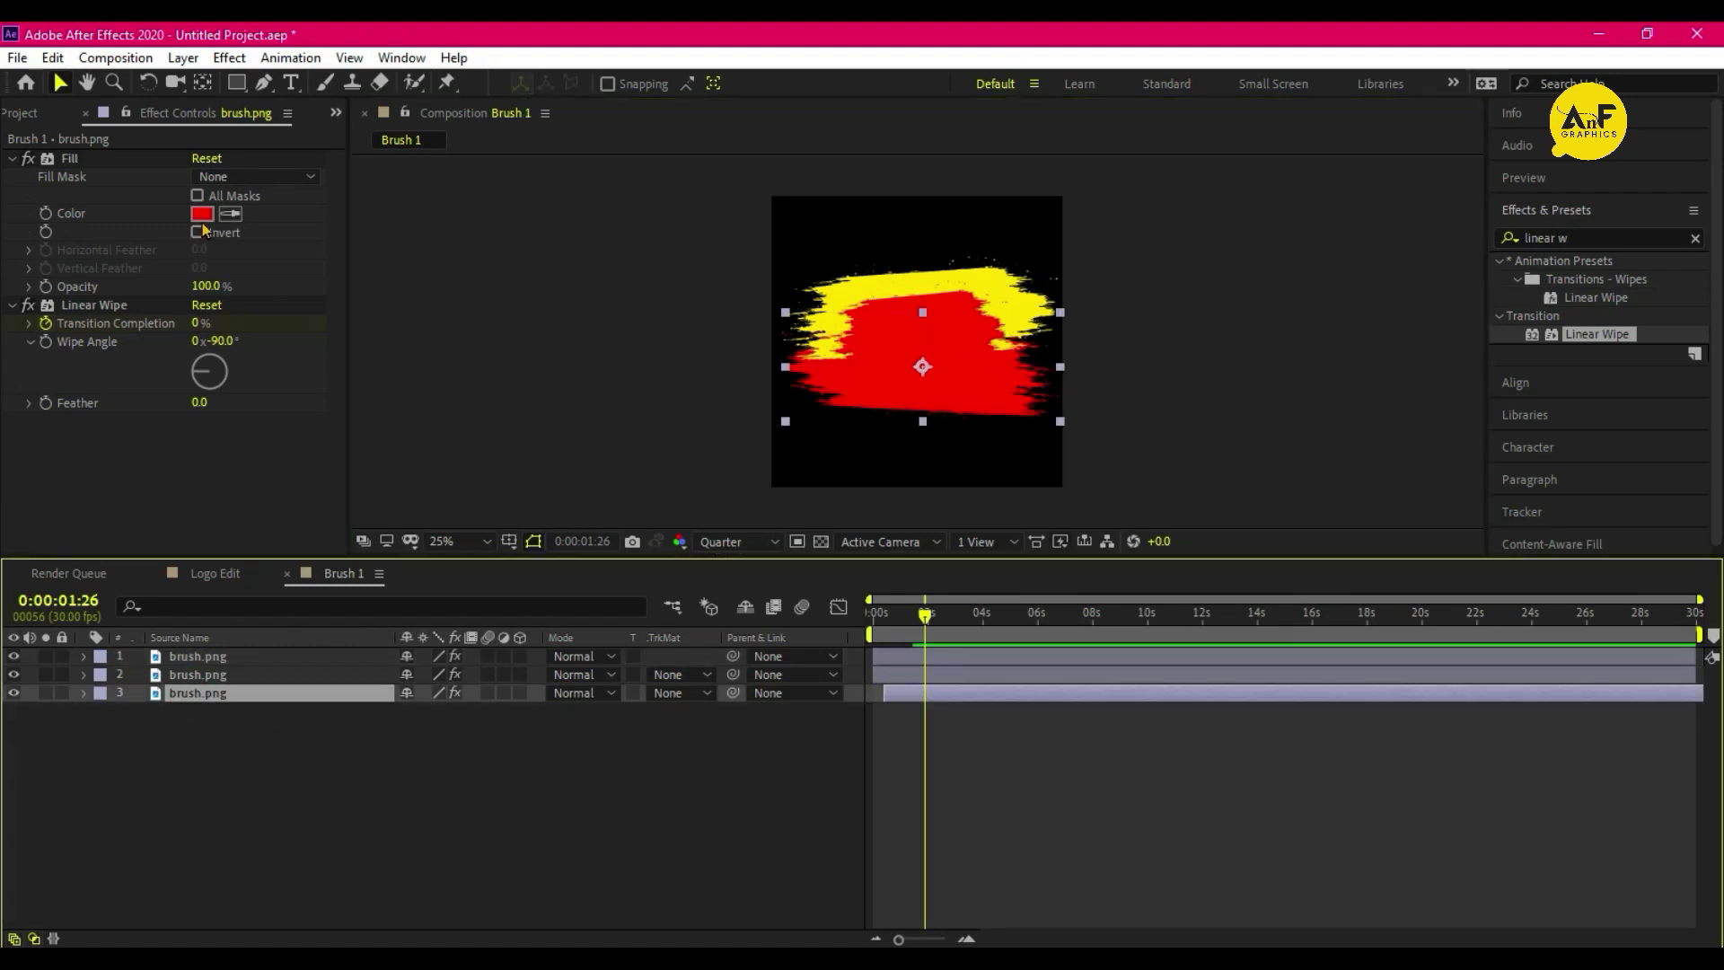
left_click(202, 214)
left_click_drag(1291, 735, 1294, 785)
left_click(1458, 553)
left_click(238, 660)
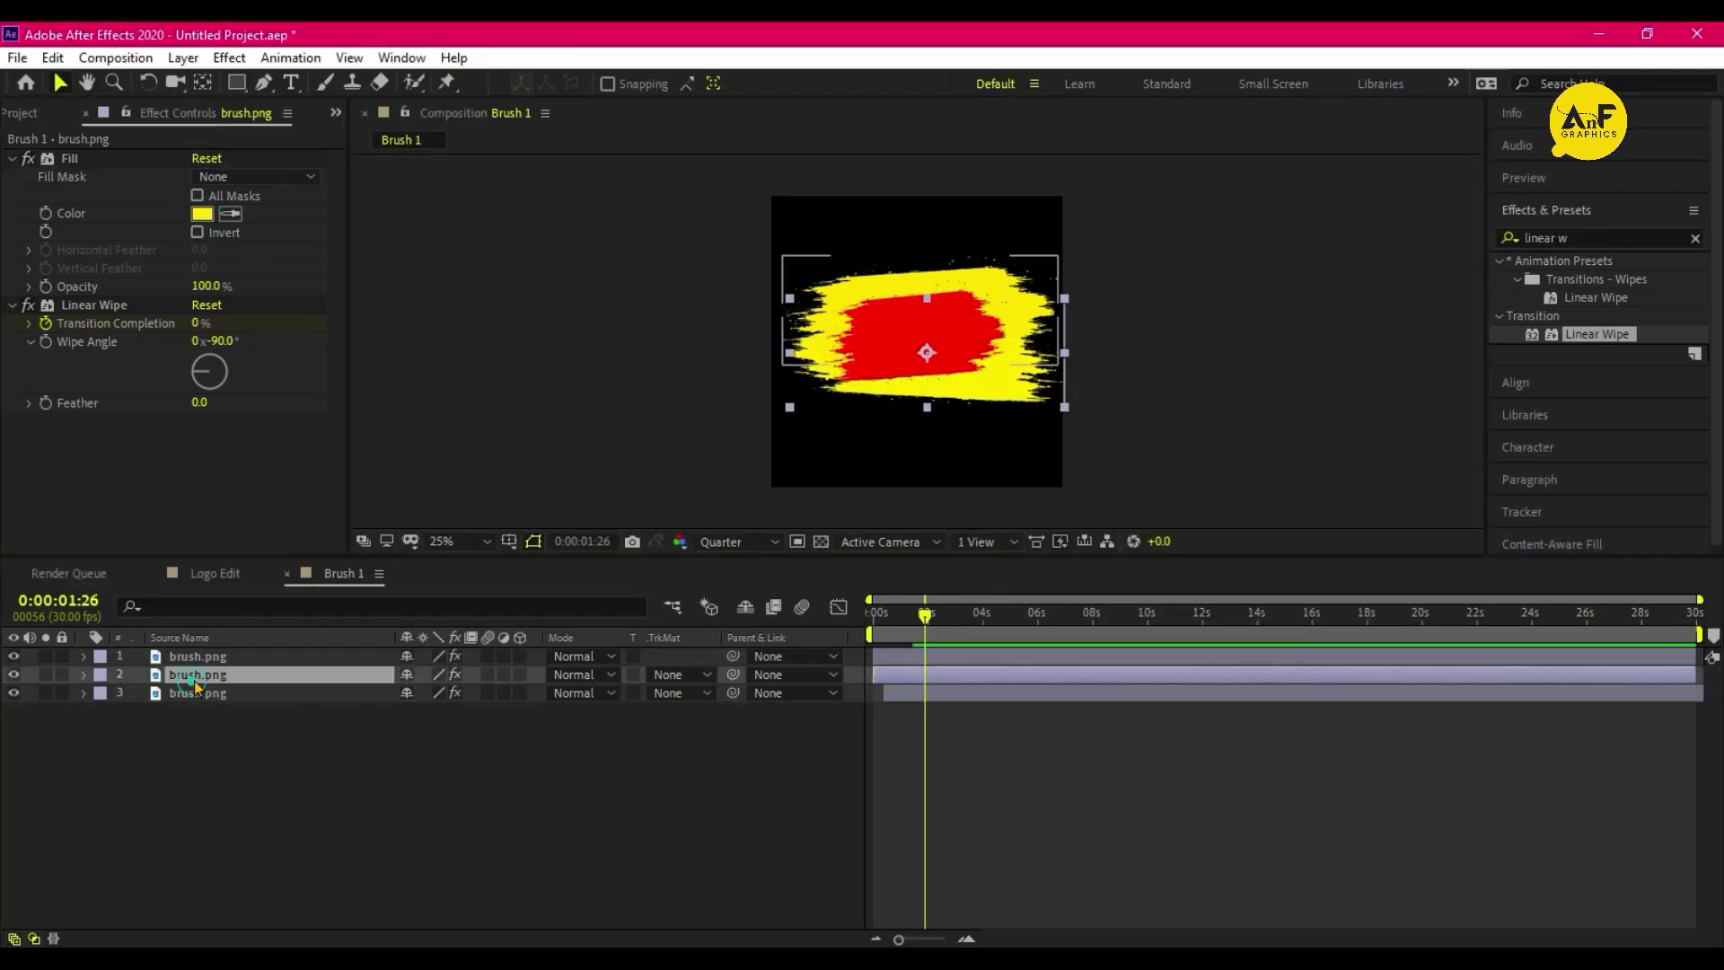
left_click_drag(916, 387, 917, 402)
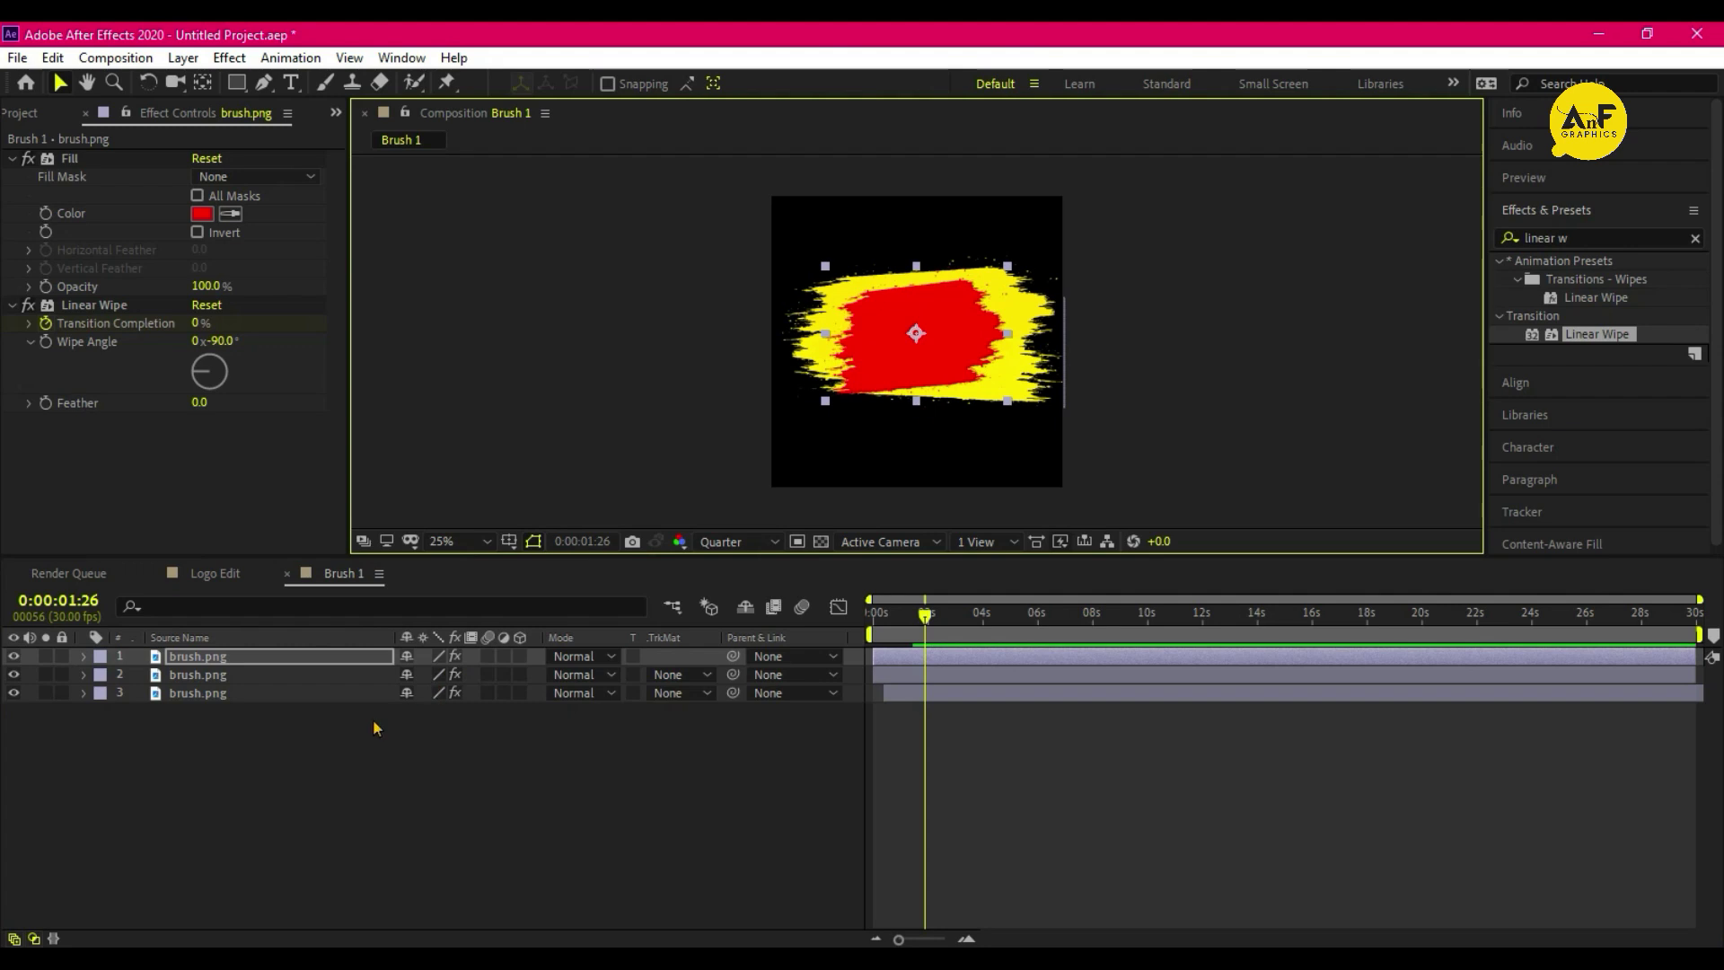
- Create a composition named Logo Reveal, 1920 x 1080 px, with a duration of 0:00:20:00
left_click(34, 113)
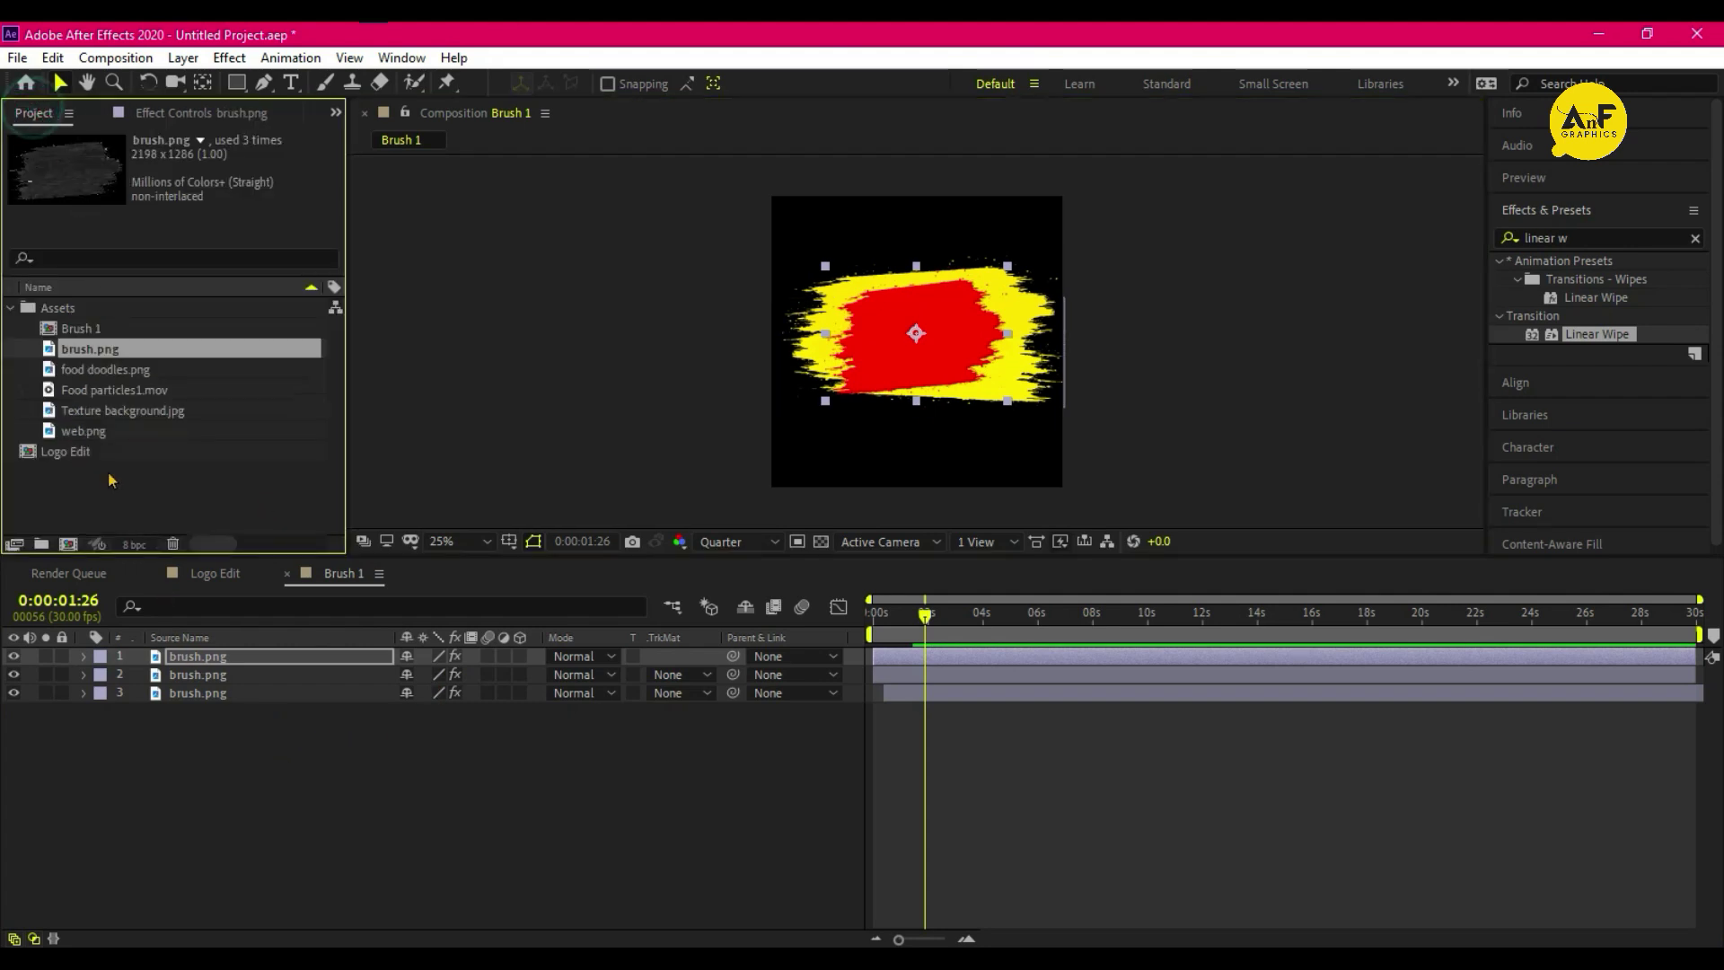
left_click(68, 544)
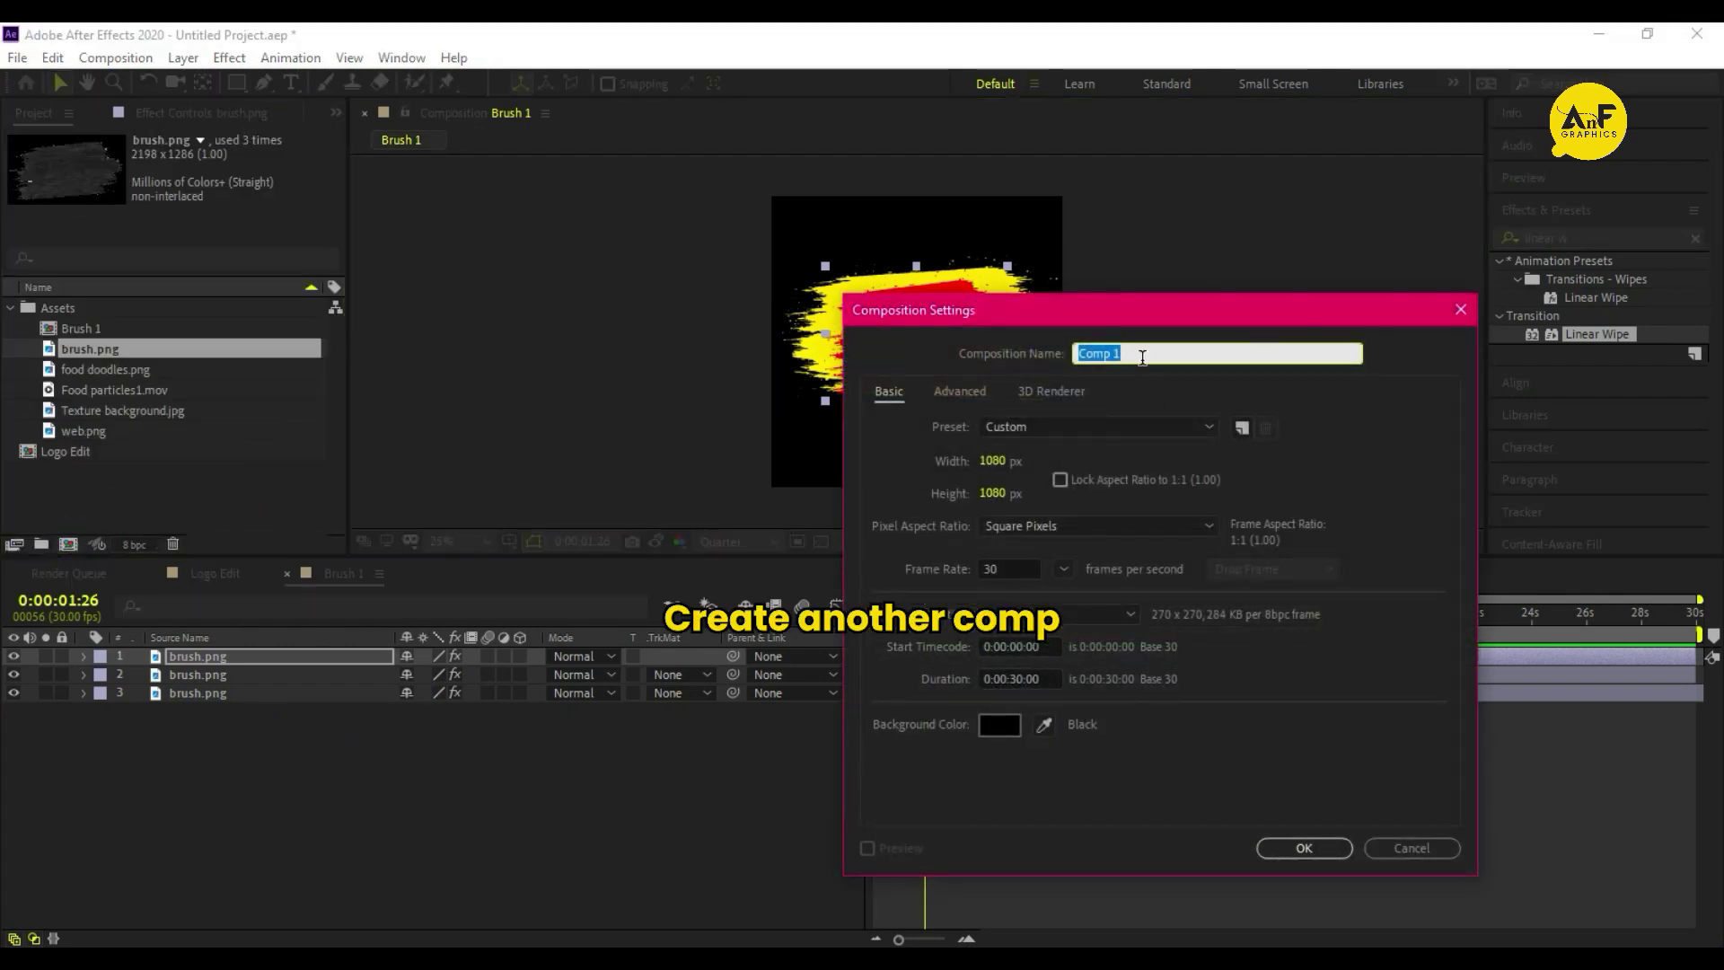
double_click(1138, 356)
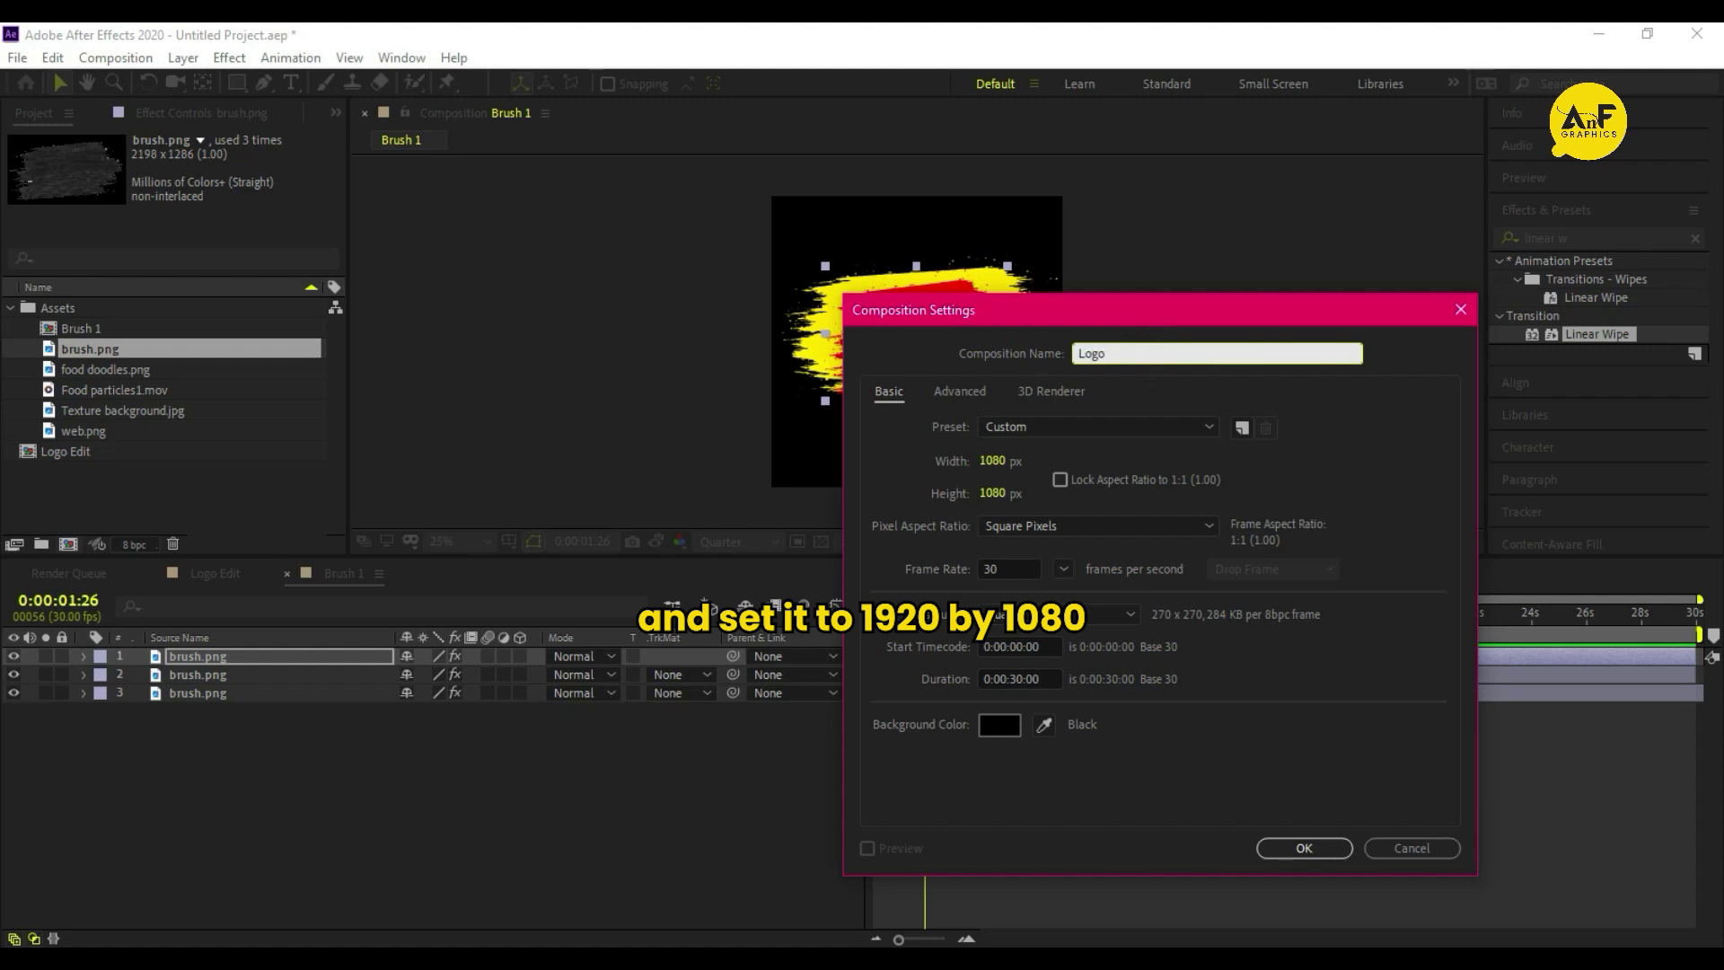
left_click(1002, 462)
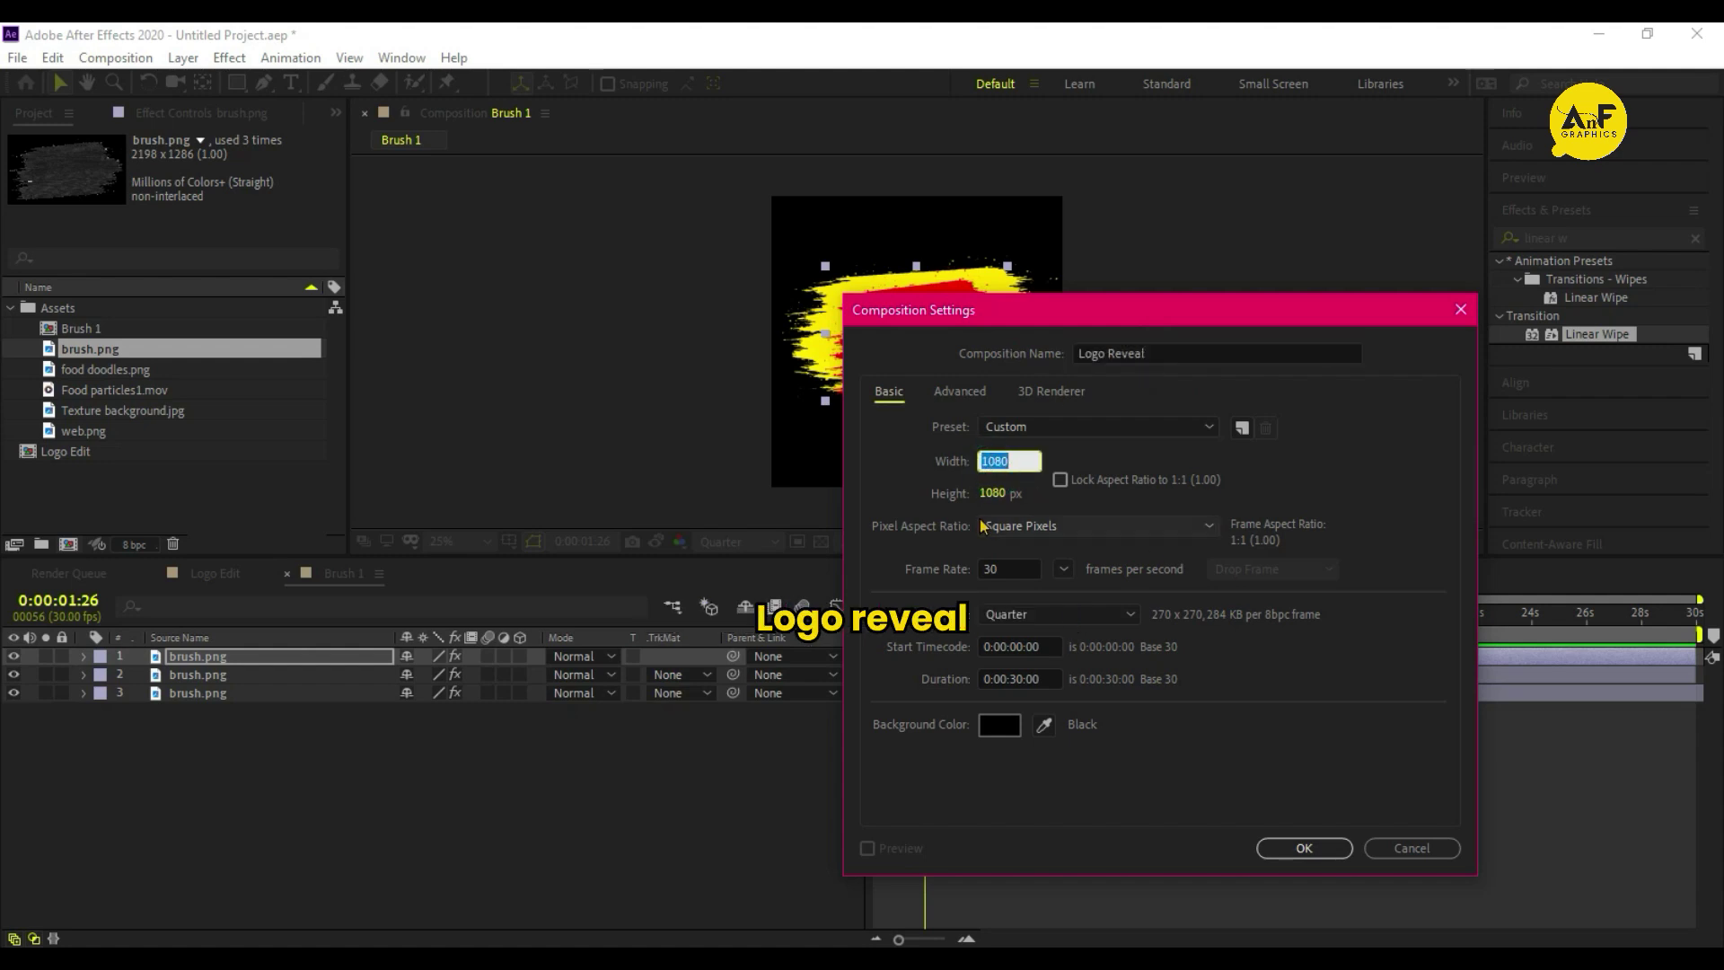
type("1920")
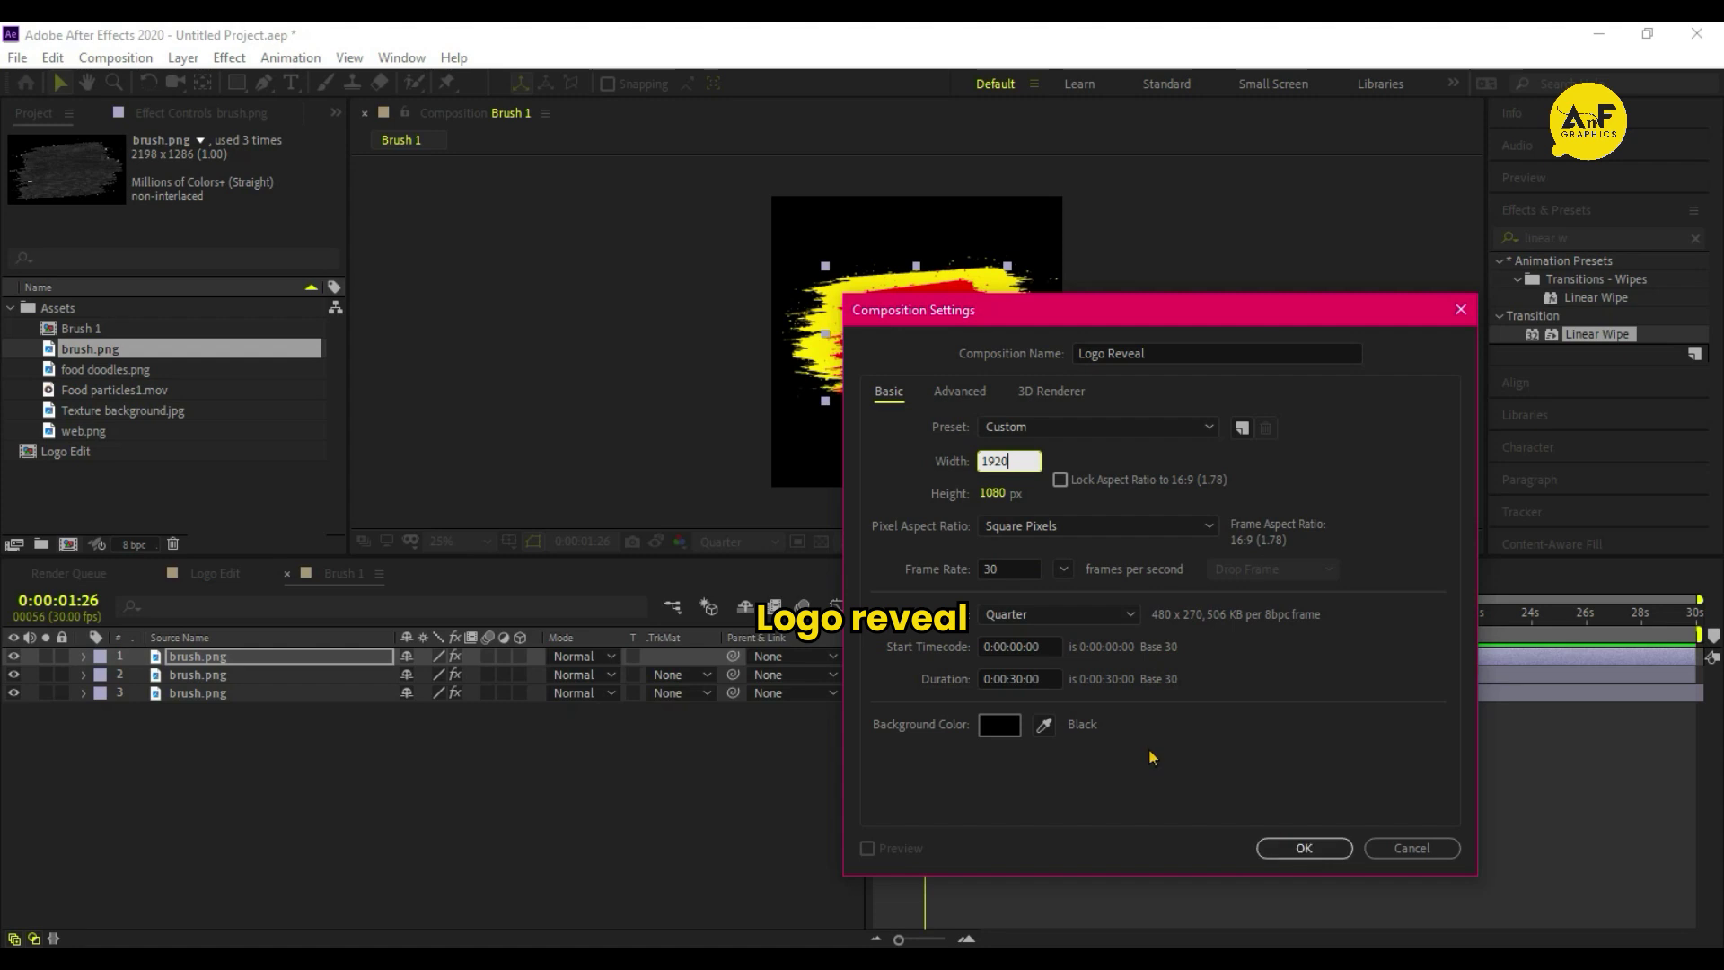
left_click(1015, 678)
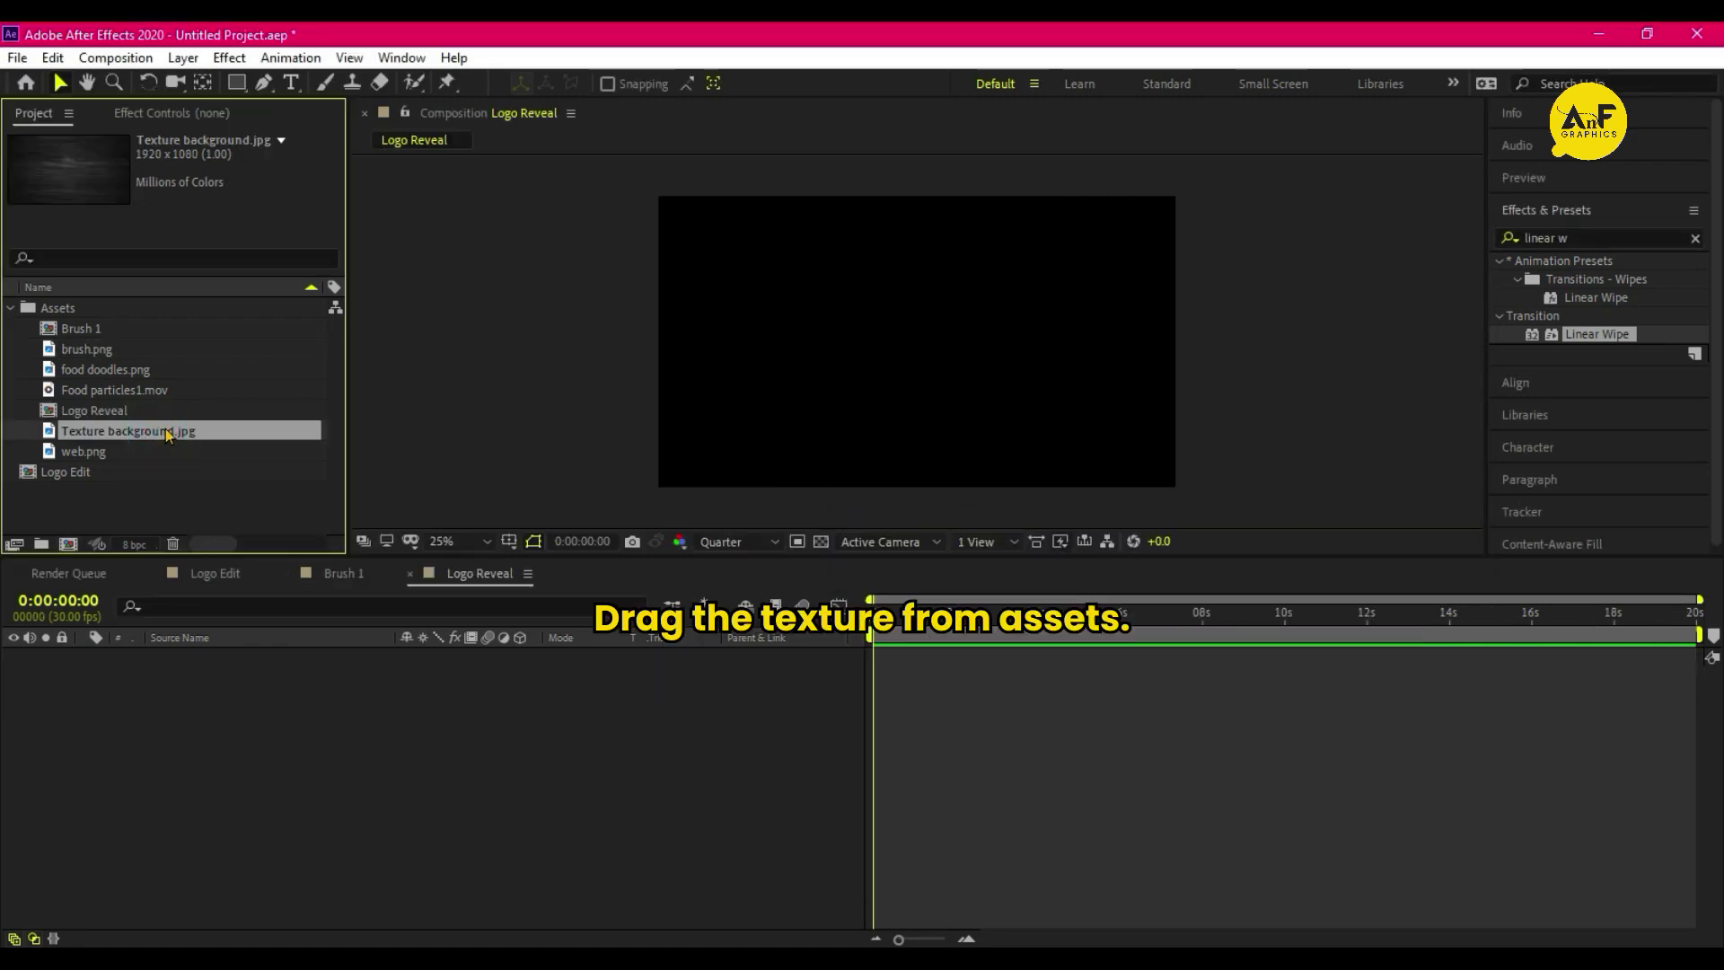
- Add Texture background.jpg to the Logo Reveal composition, place Food particles1.mov above it and check the particles at 0:00:05:13
left_click_drag(126, 431, 208, 682)
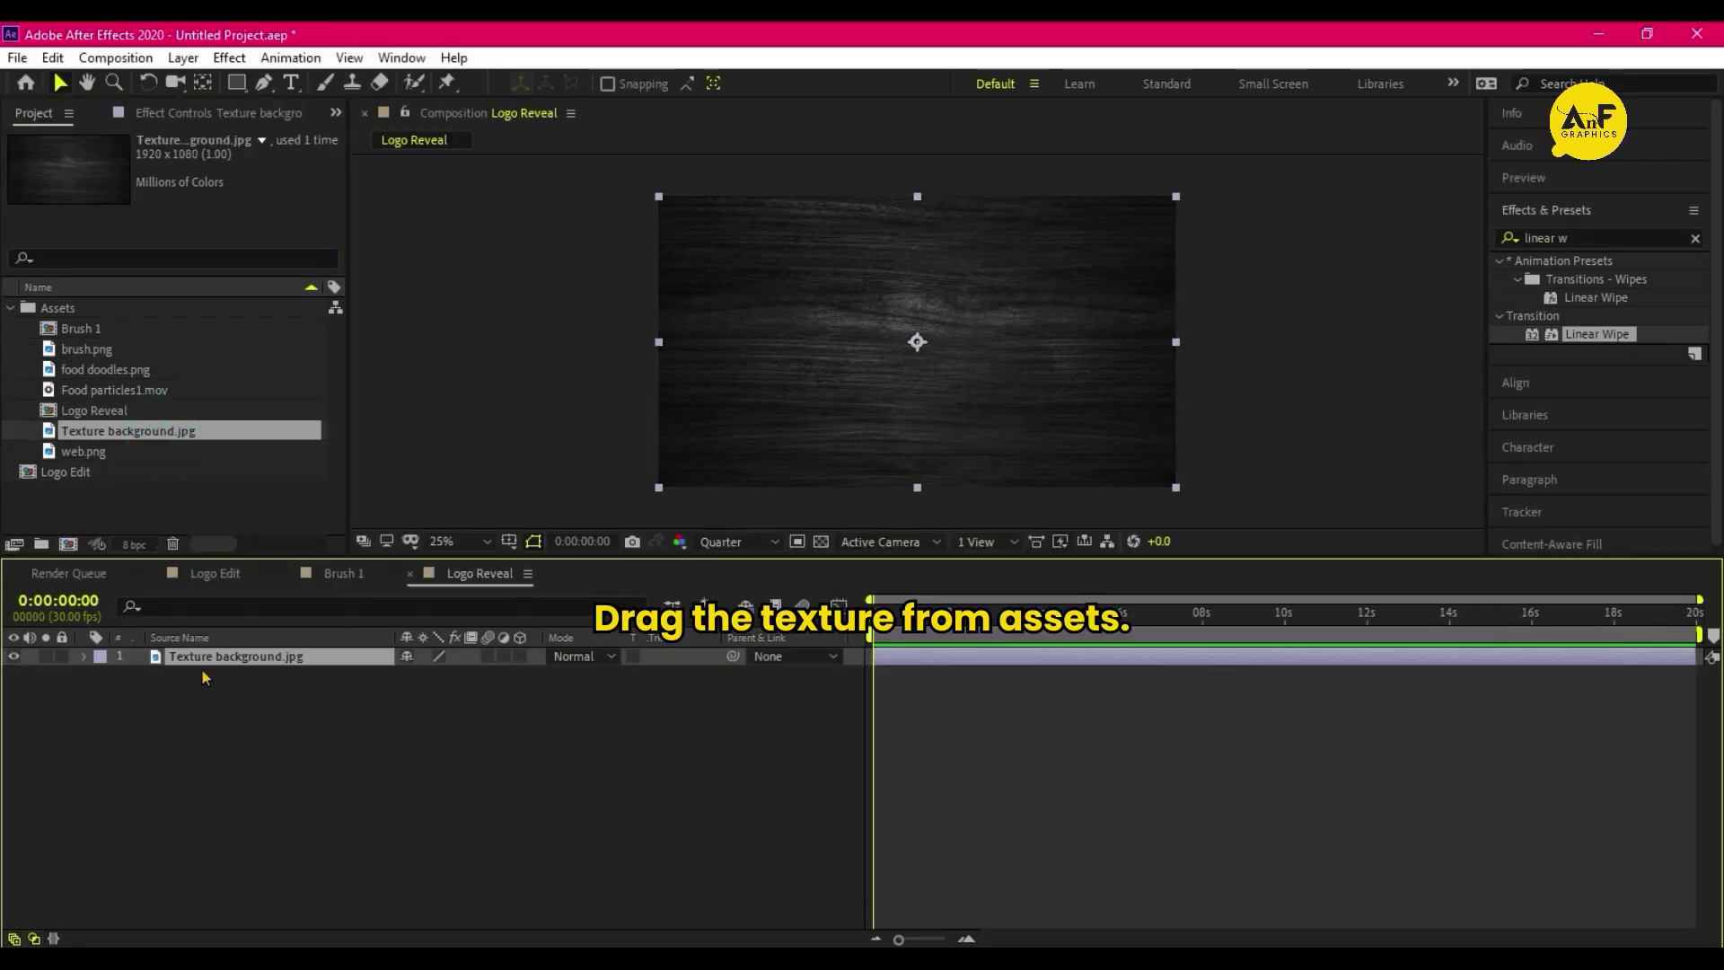
left_click_drag(126, 389, 220, 660)
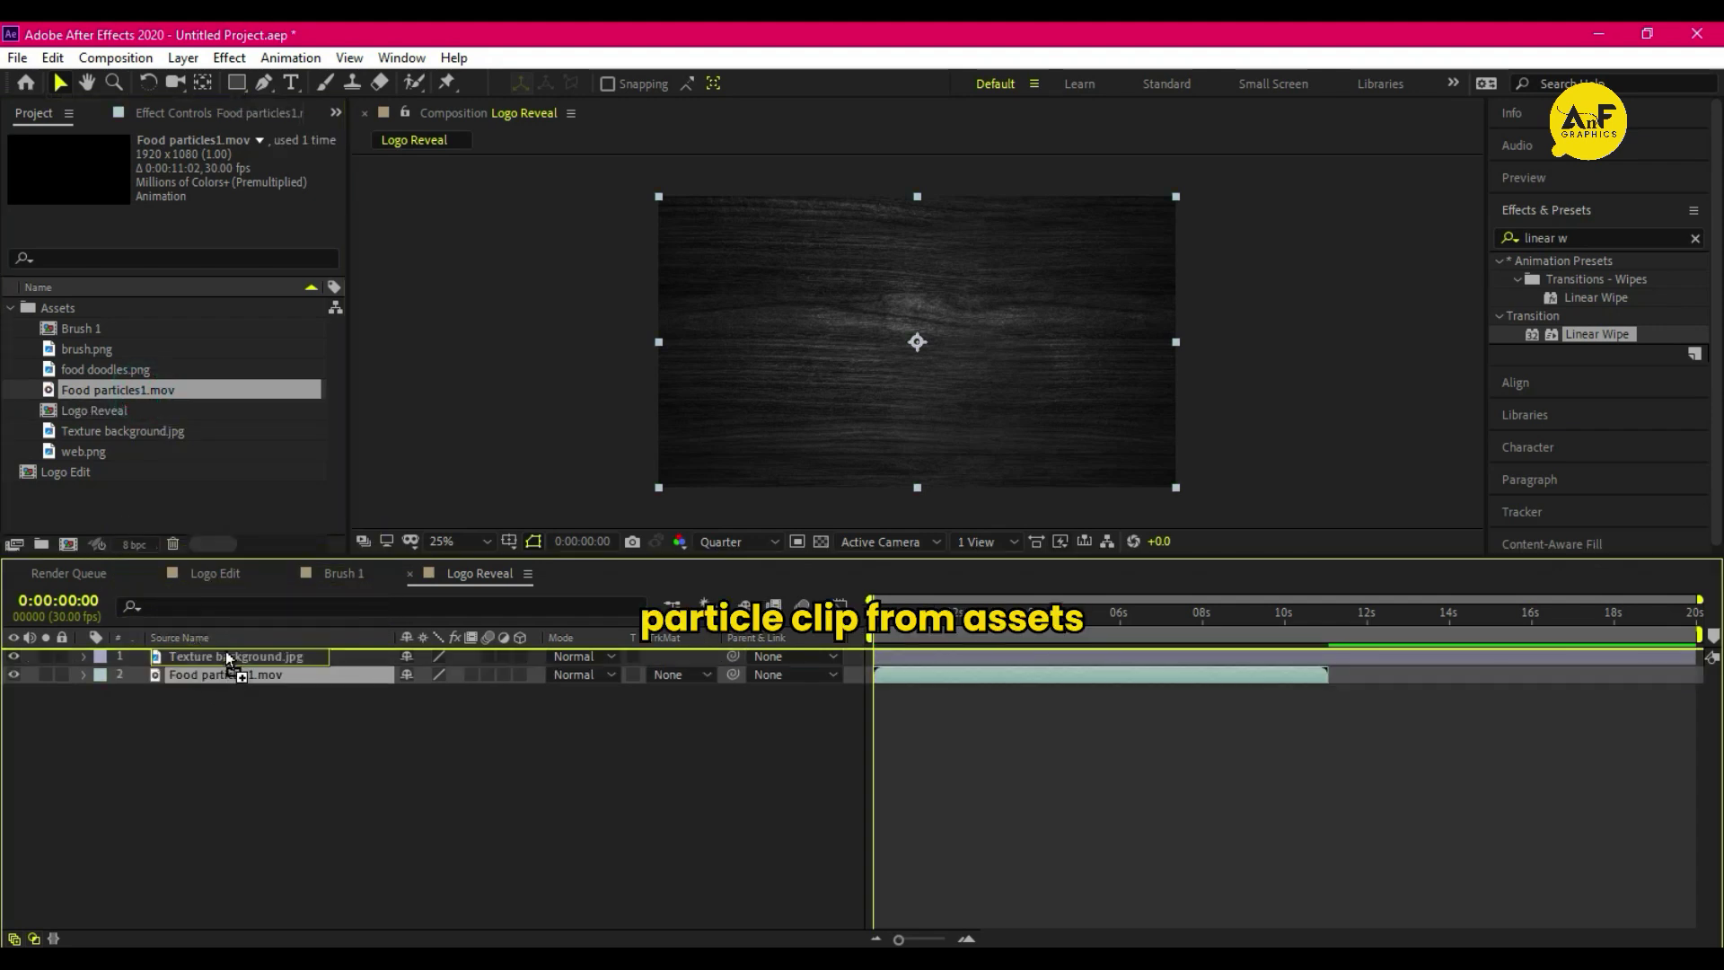
left_click_drag(892, 629, 1111, 637)
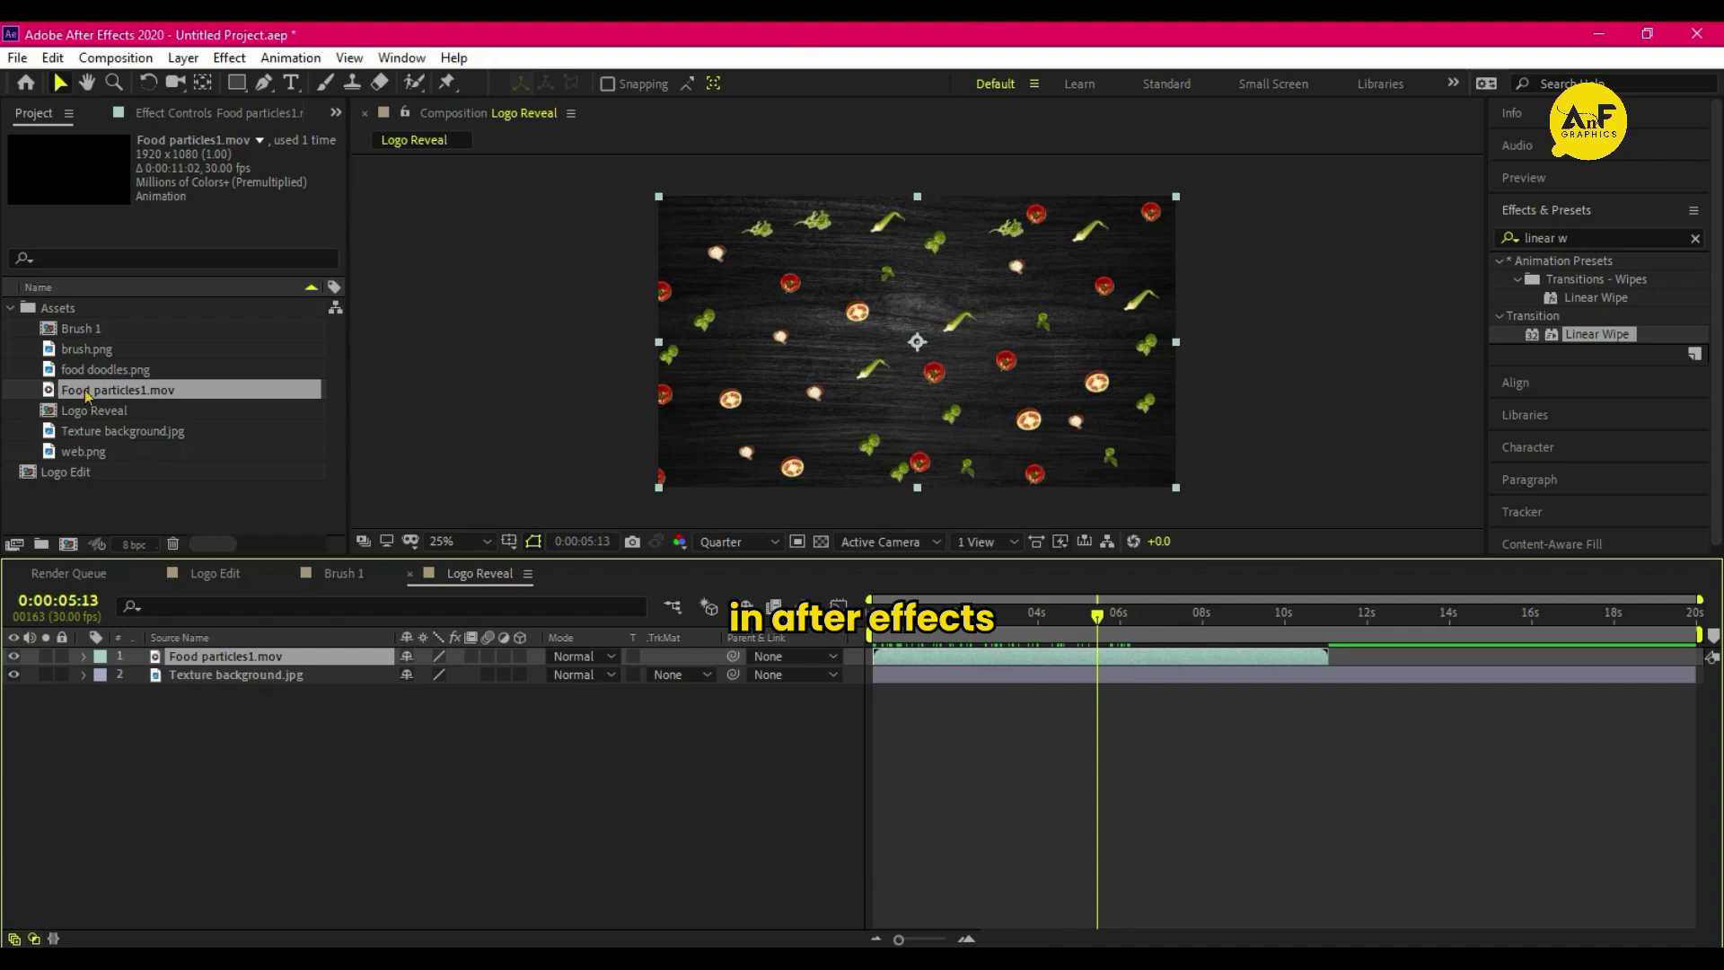
- Add food doodles.png between the particles and the texture background, and scale it down to slightly larger than the frame
left_click(98, 369)
mouse_move(165, 377)
left_mouse_down()
mouse_move(170, 660)
mouse_move(220, 674)
left_mouse_up()
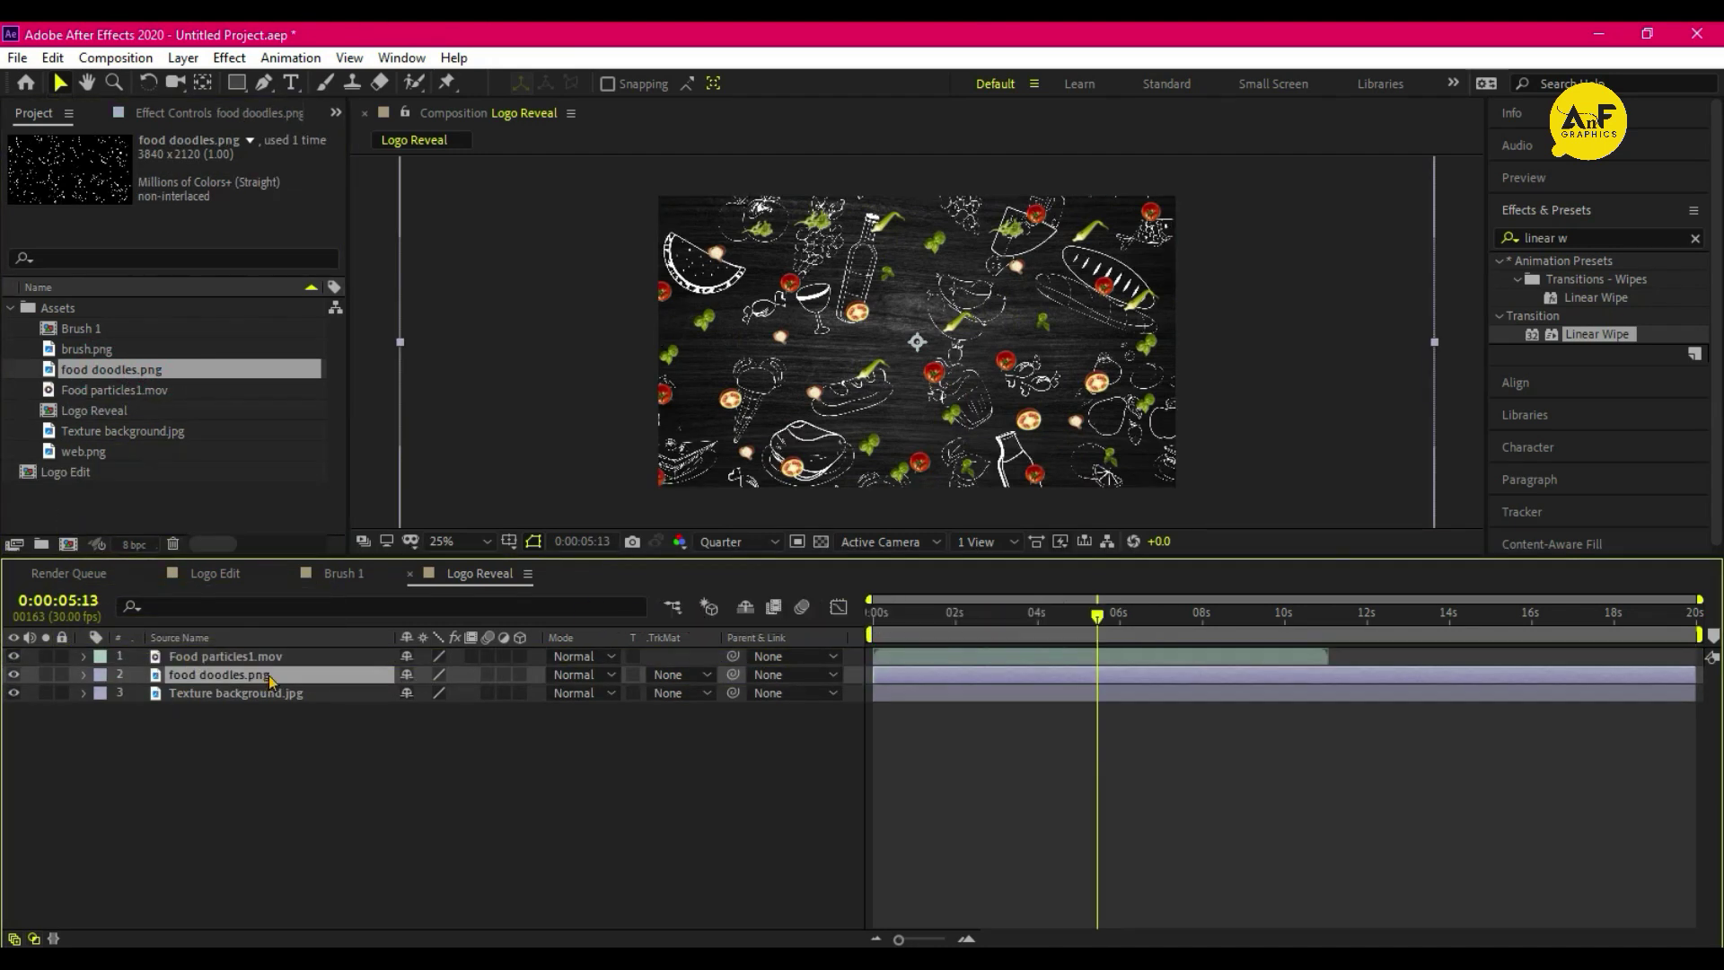
left_click_drag(1434, 342, 1218, 389)
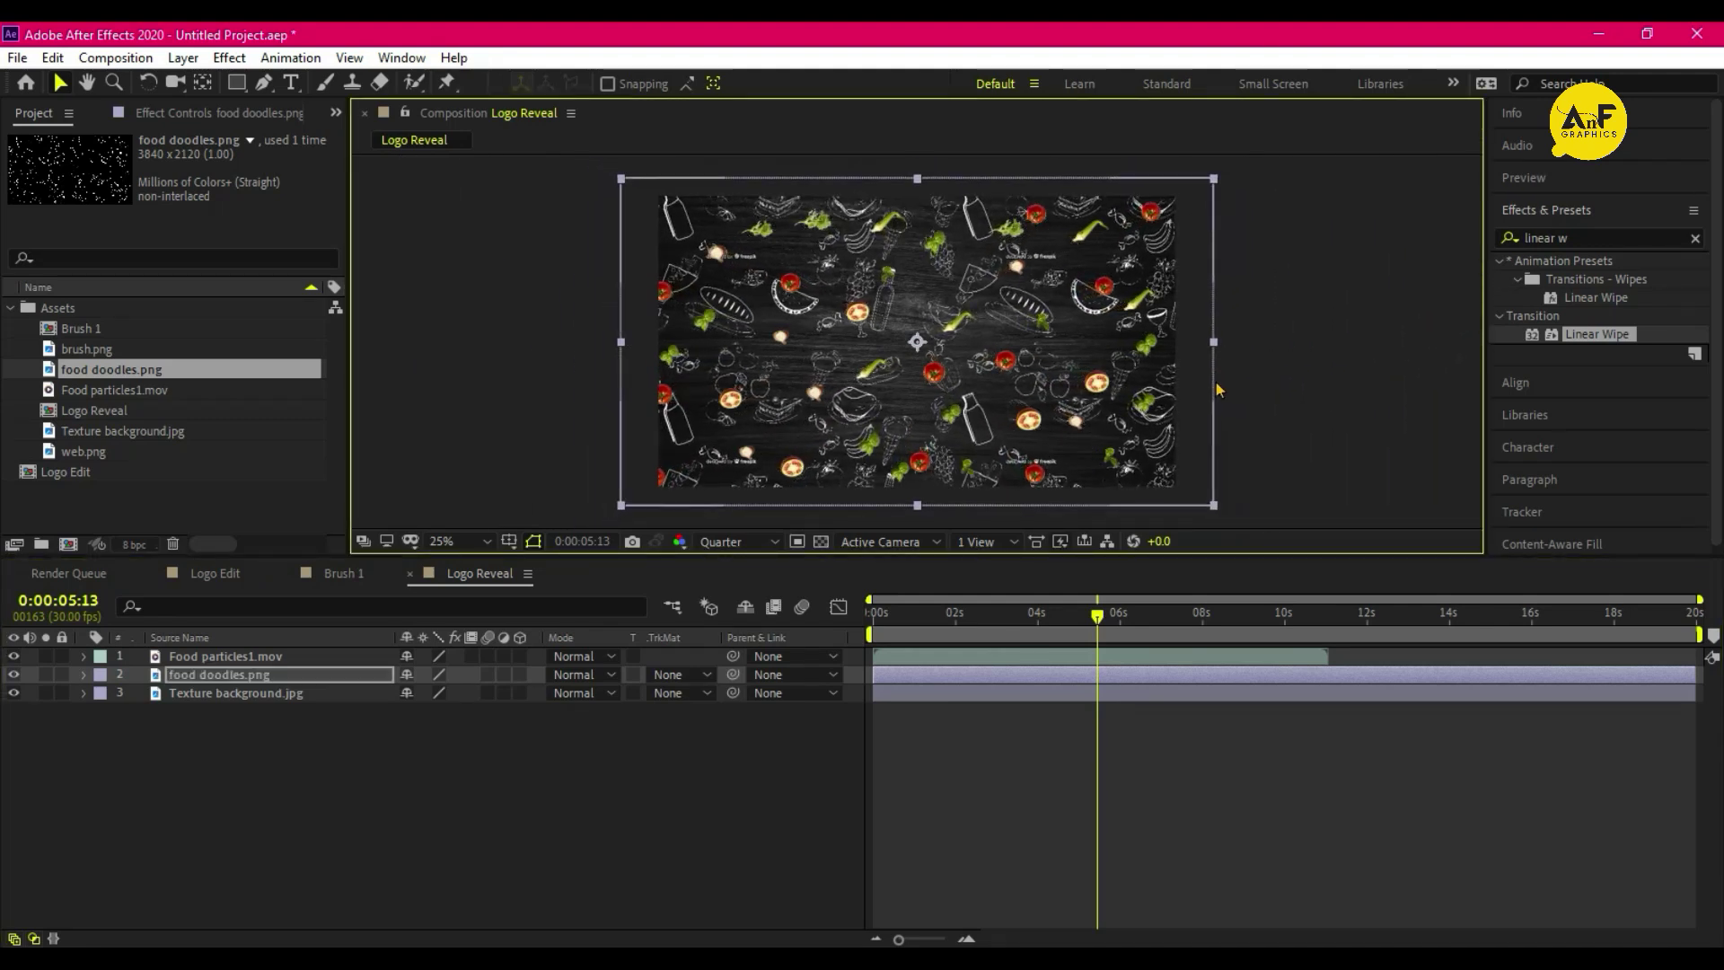
- Set the food doodles layer's Opacity to 50% and preview the composition from the start
left_click(299, 675)
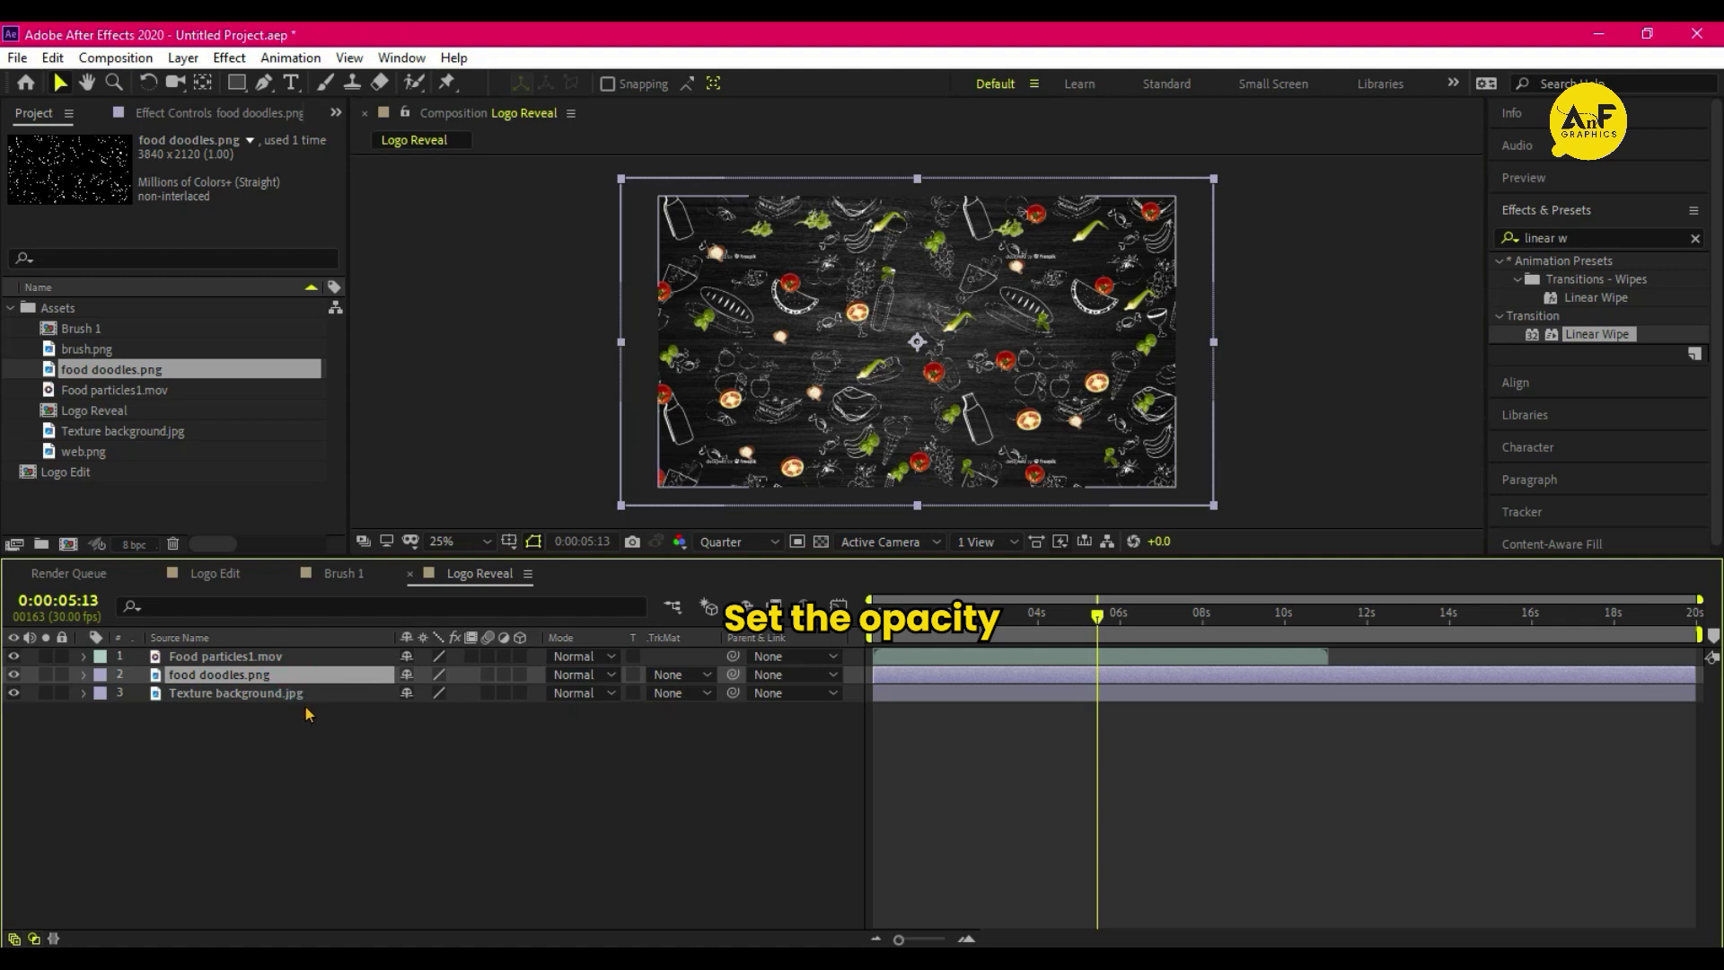
key("t")
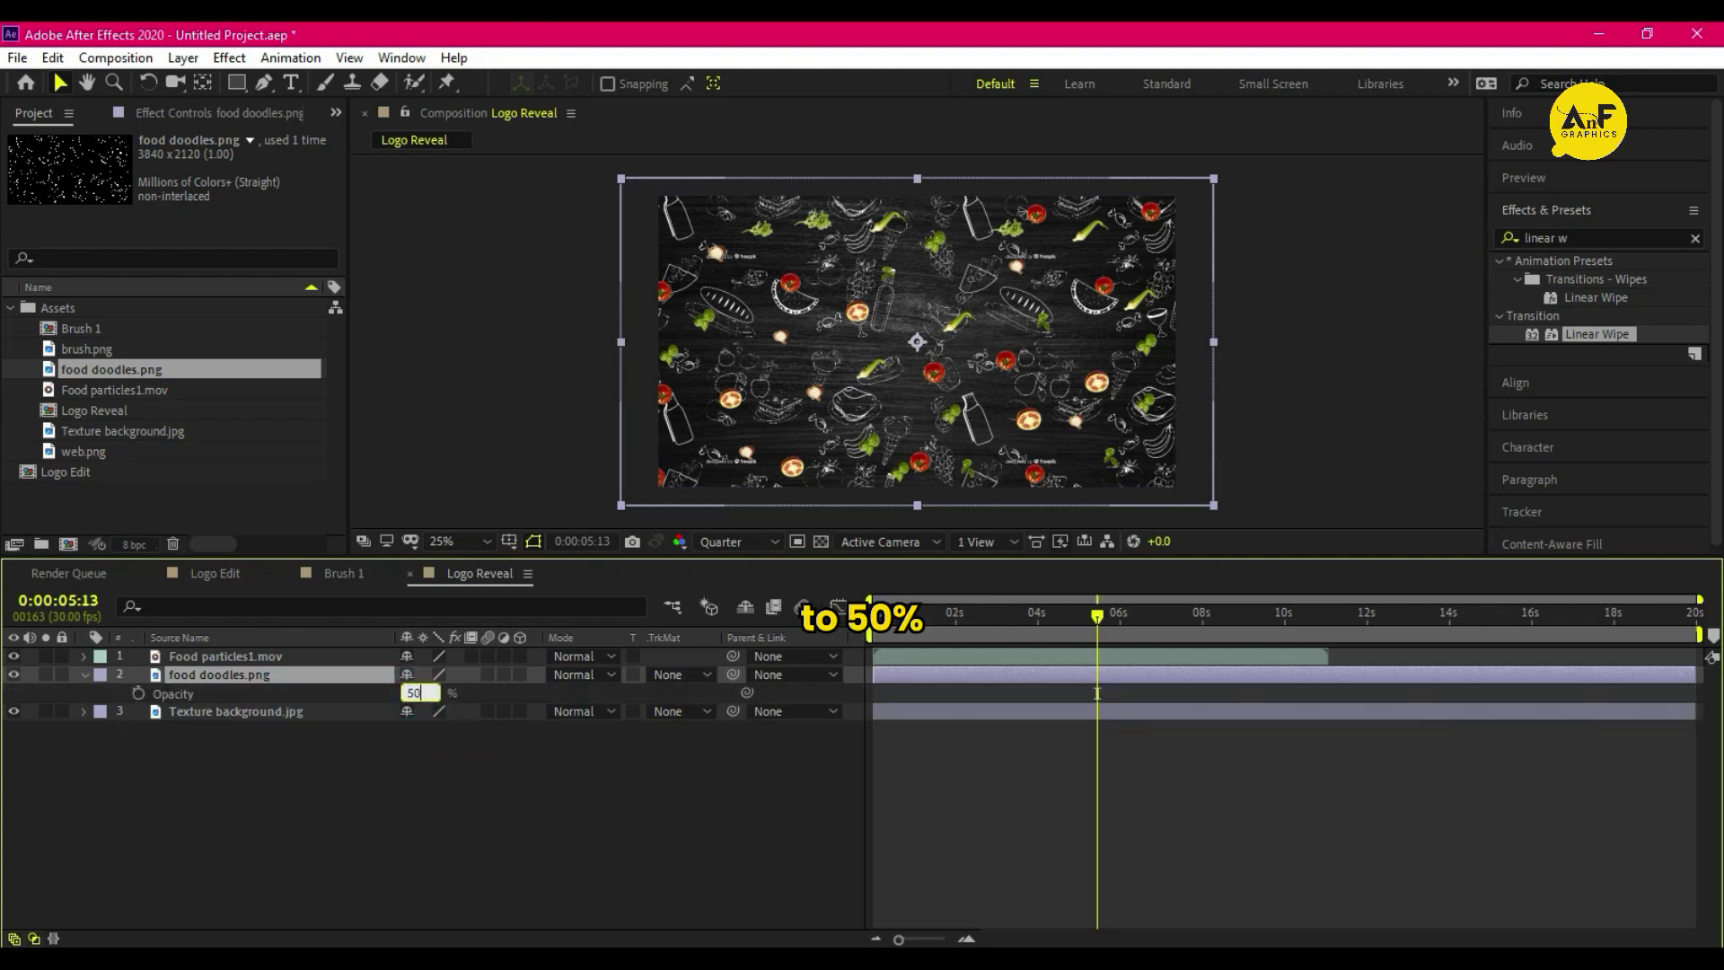
type("50")
key("Return")
key("Home")
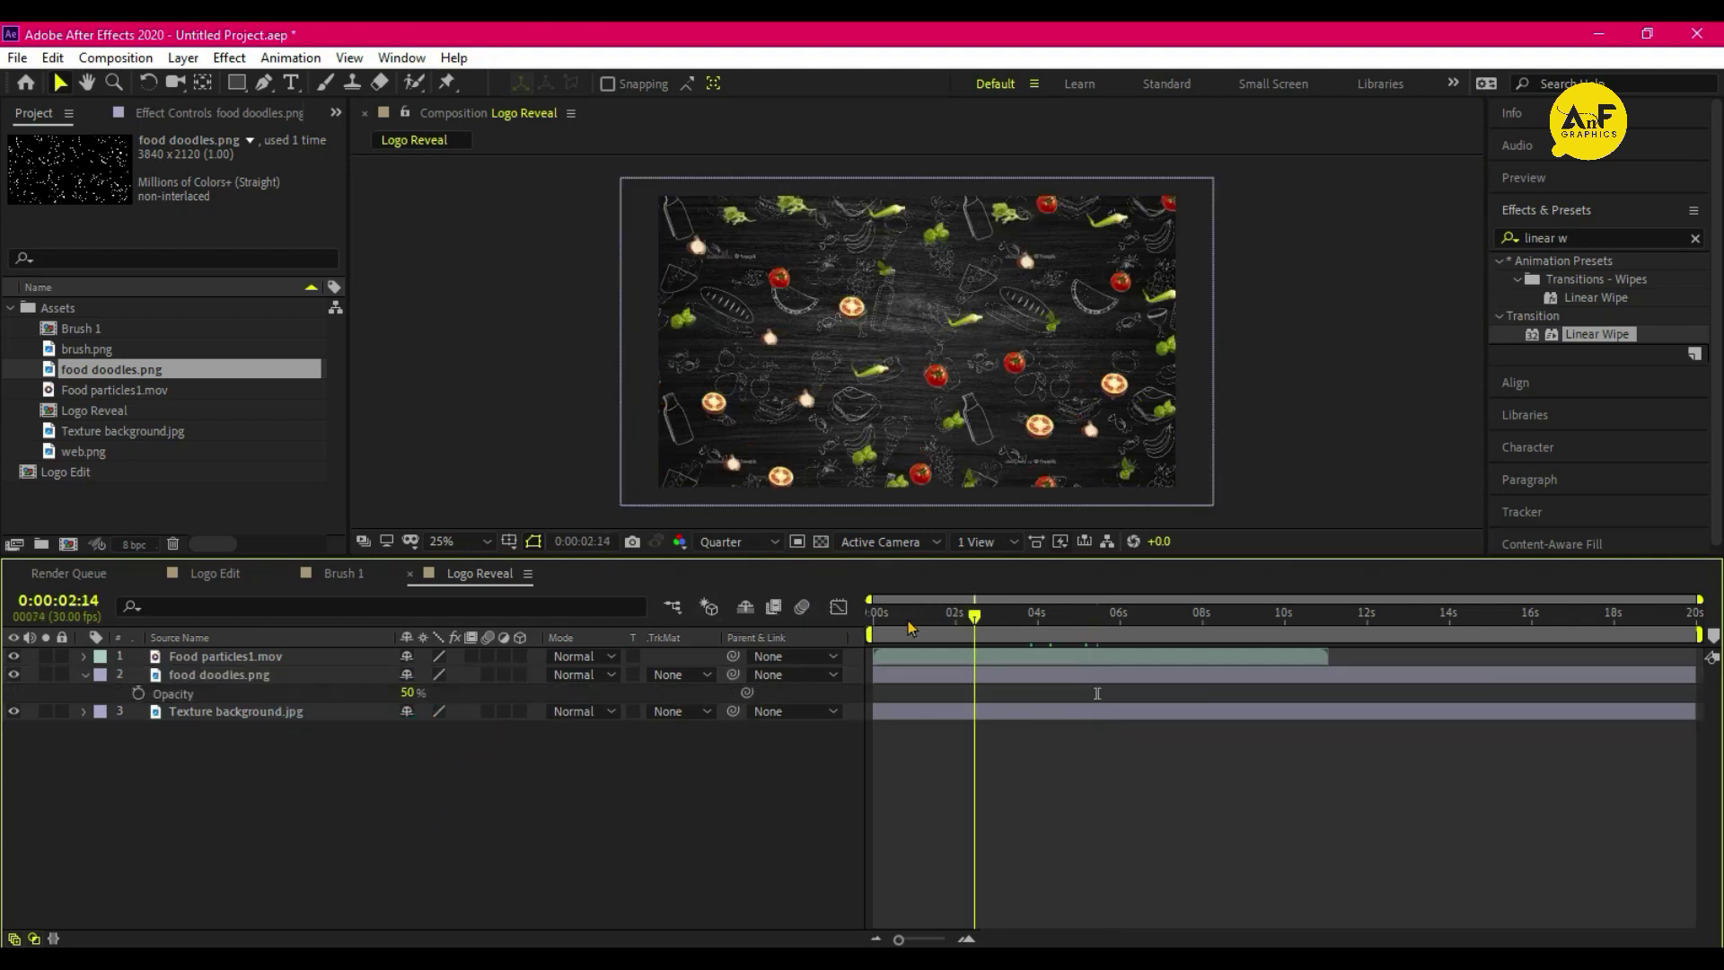
left_click(1017, 739)
key("space")
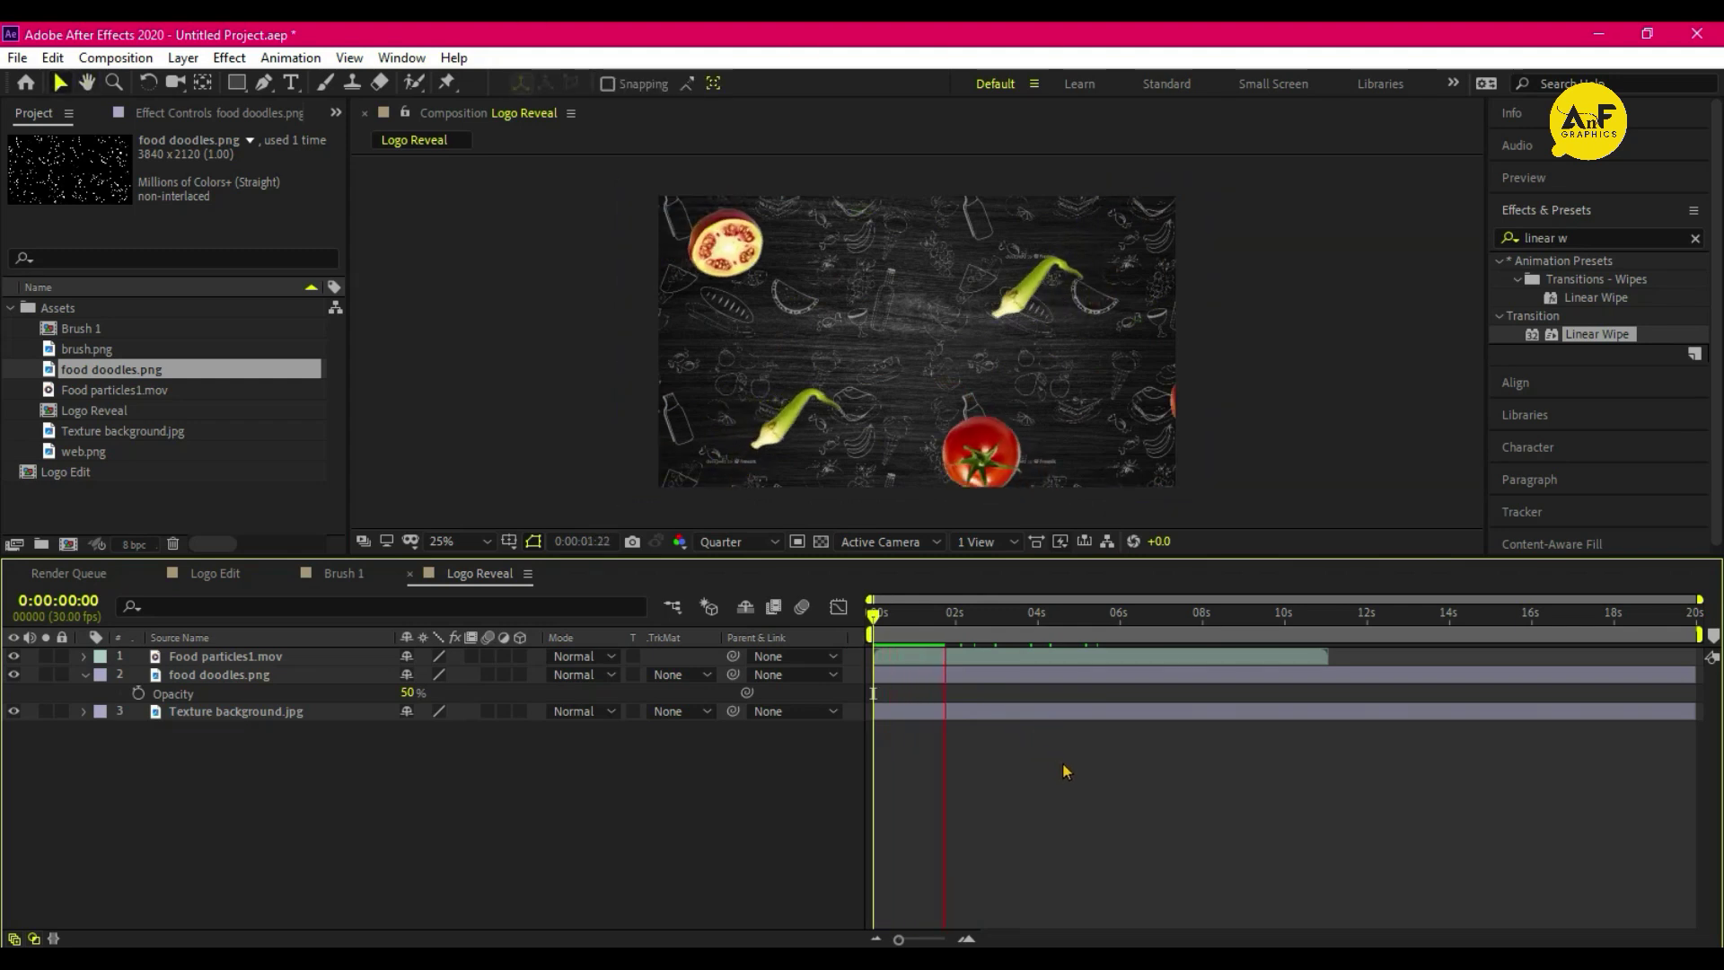
- Add the Brush 1 composition as the top layer and move it slightly below the frame's center
mouse_move(130, 329)
left_mouse_down()
mouse_move(194, 544)
mouse_move(197, 654)
left_mouse_up()
key("space")
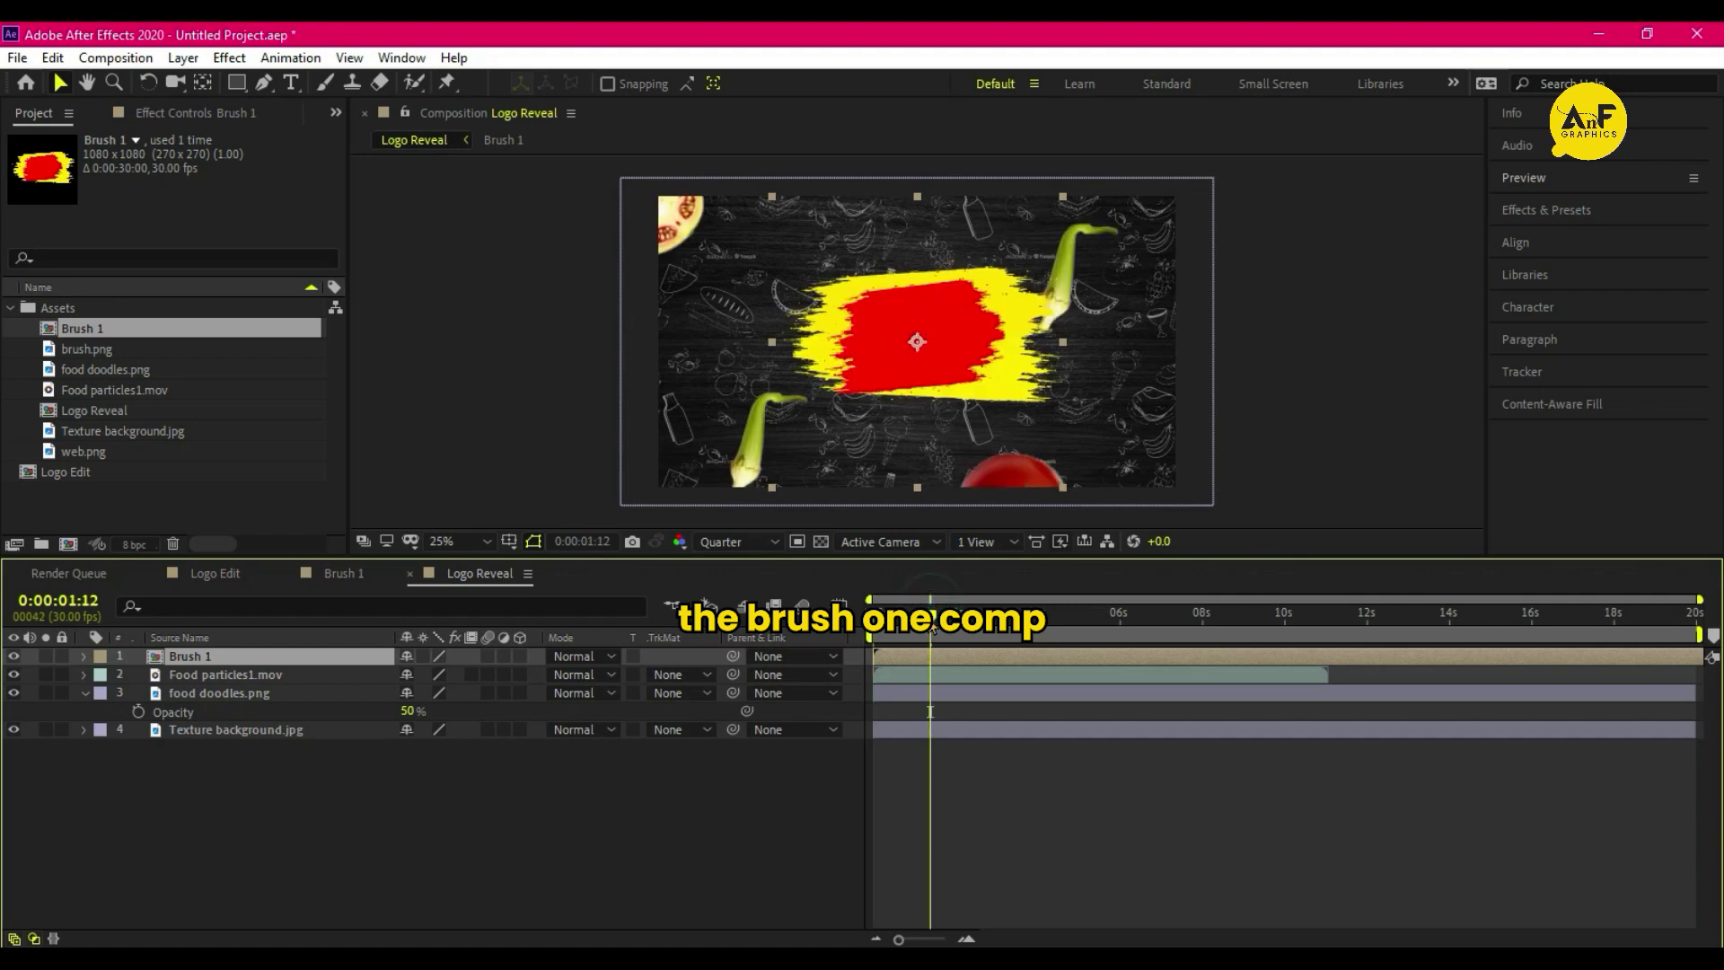
left_click_drag(958, 289, 972, 327)
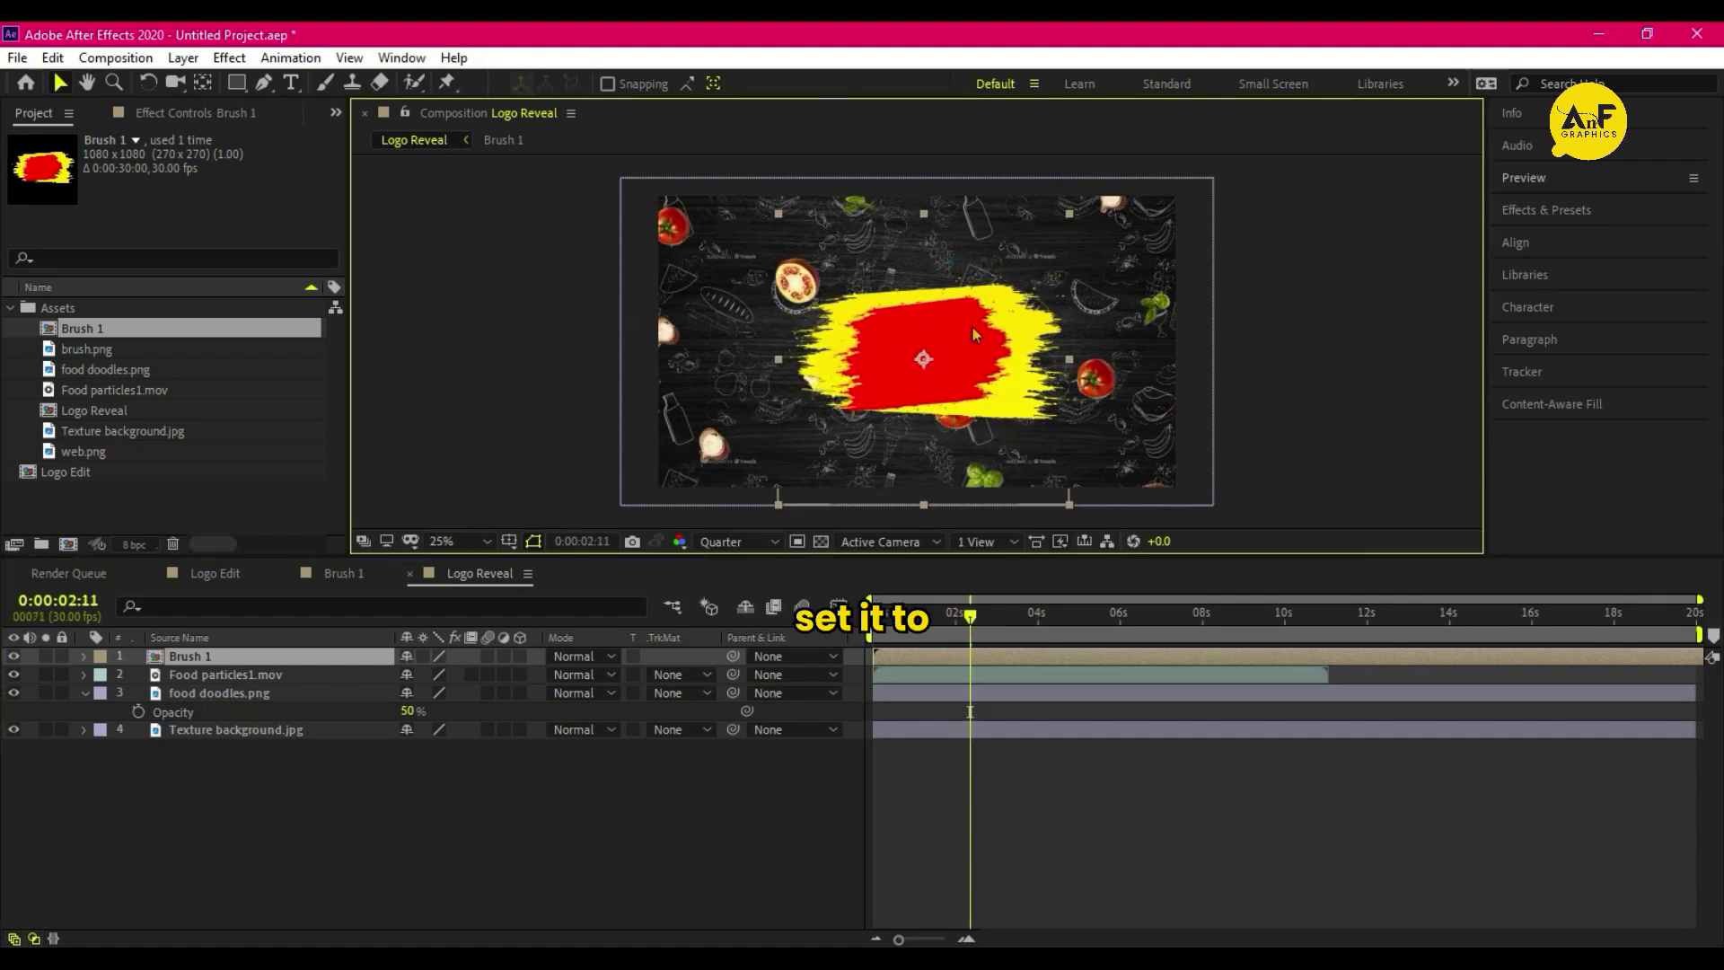
- Shift the Brush 1 layer to start at 0:00:02:11 and preview the brush reveal from the beginning
left_click(889, 654)
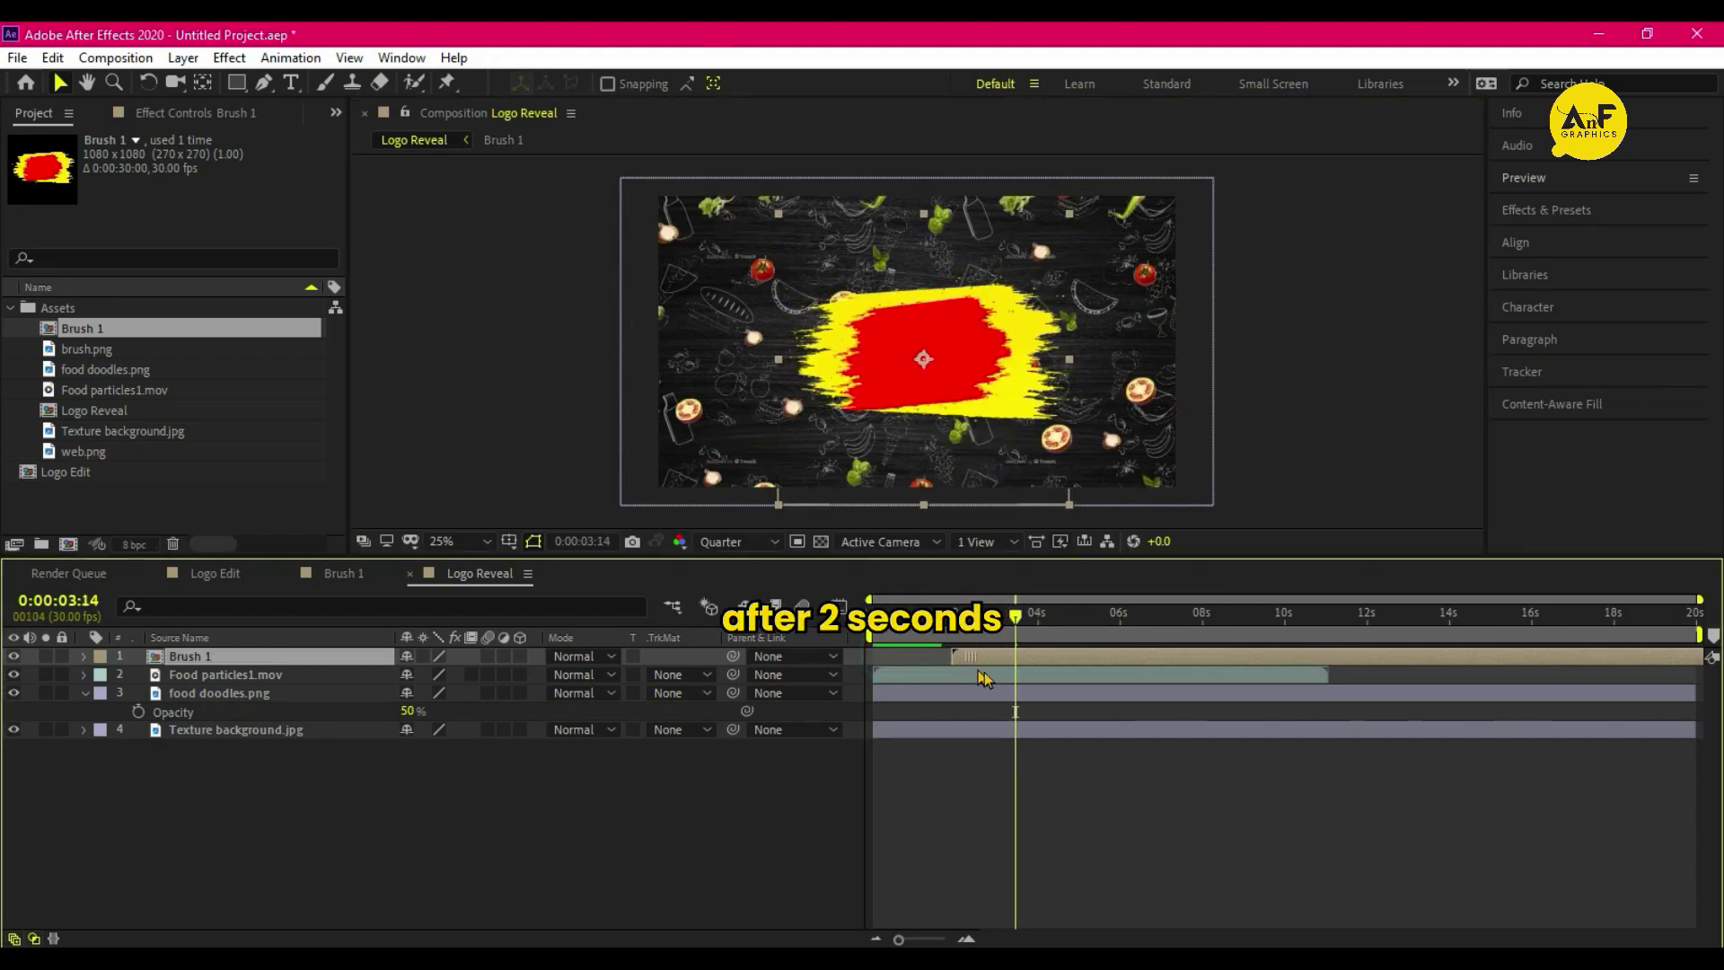
left_click_drag(978, 670, 995, 671)
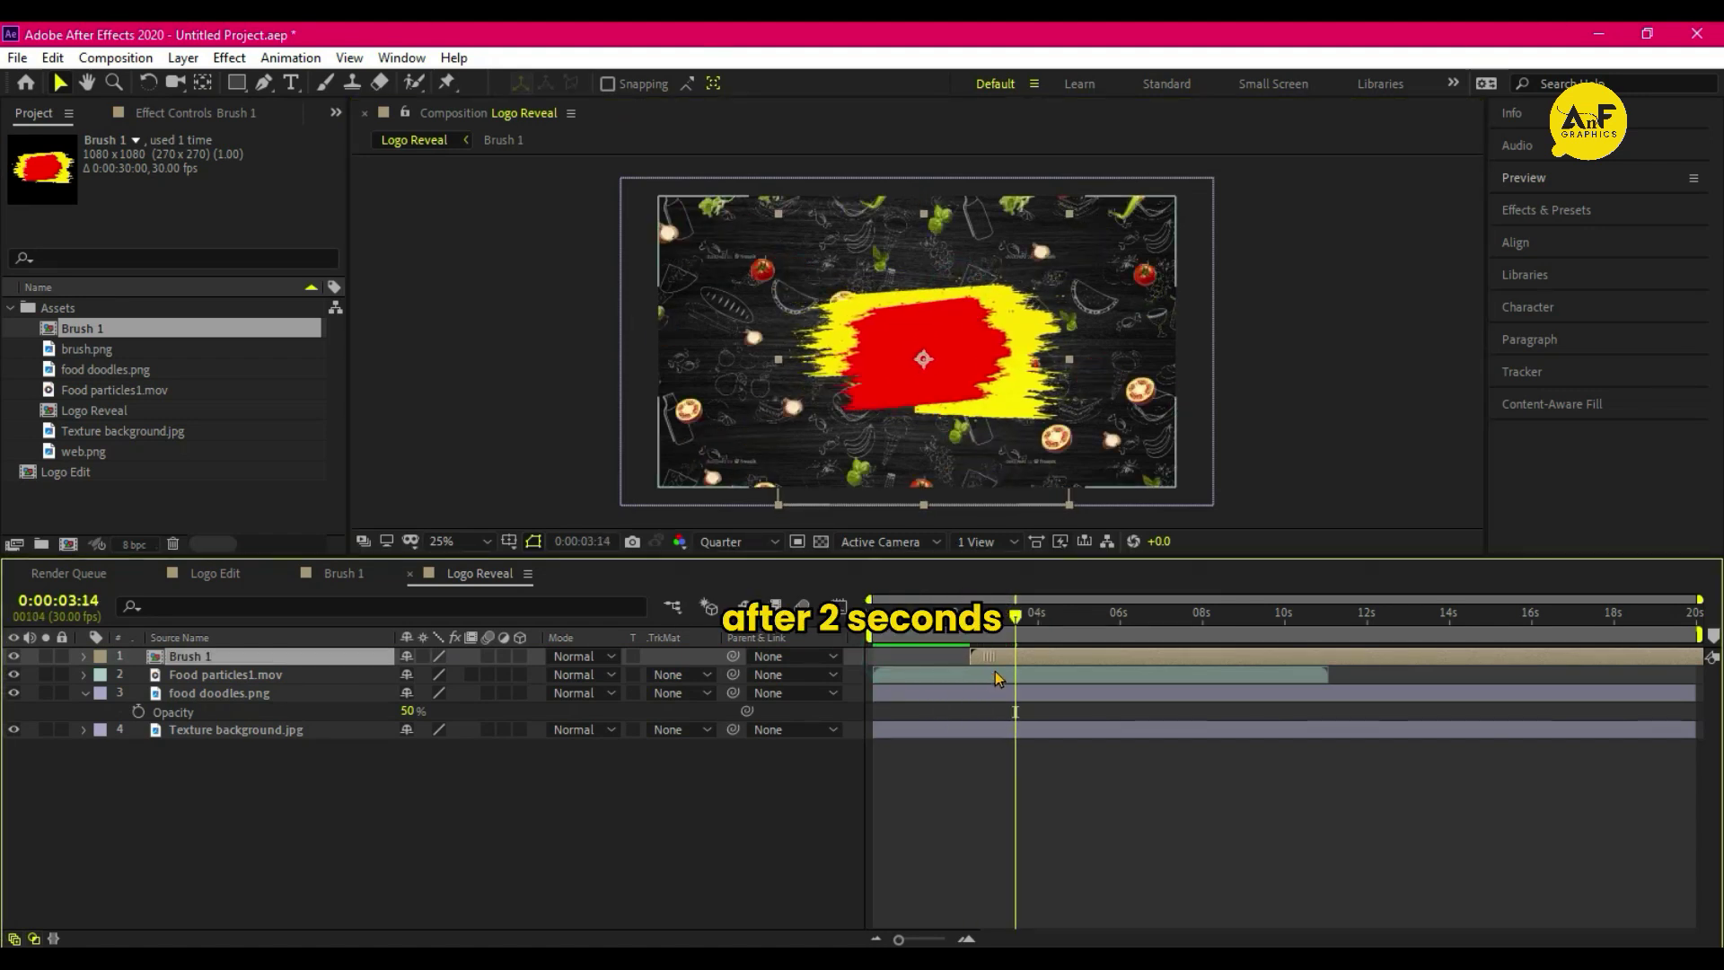
left_click(935, 619)
key("space")
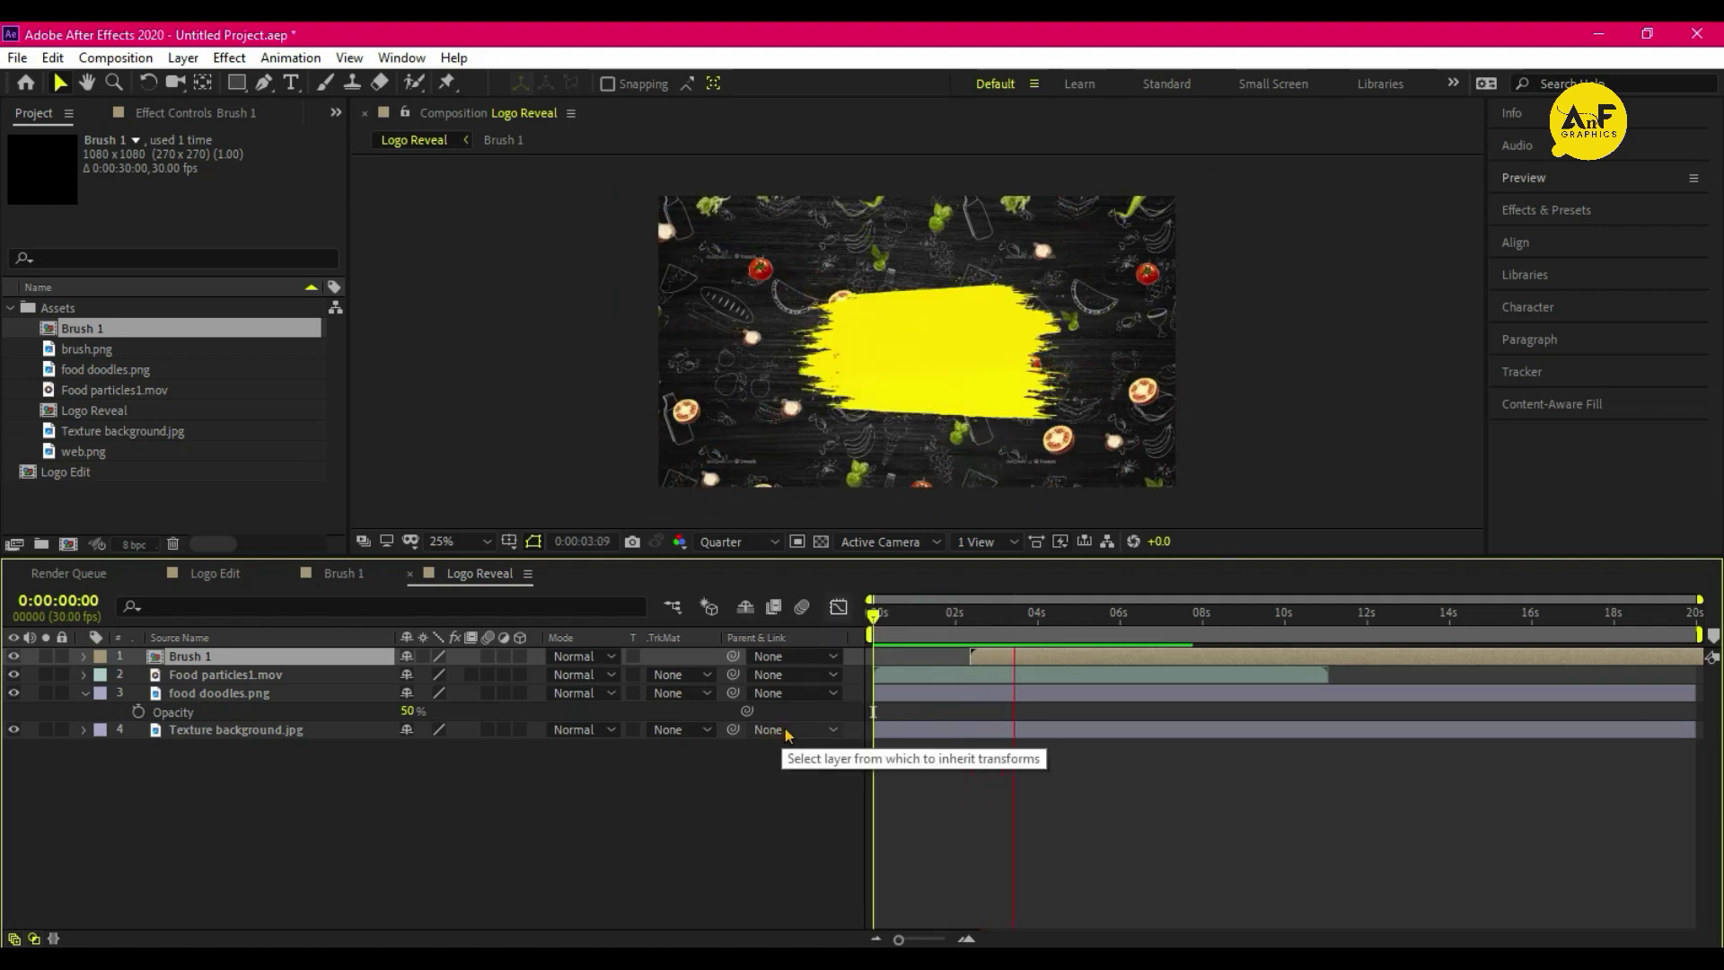
- Add the Logo Edit composition as the top layer of Logo Reveal, above Brush 1
left_click(94, 410)
left_click_drag(90, 471, 194, 654)
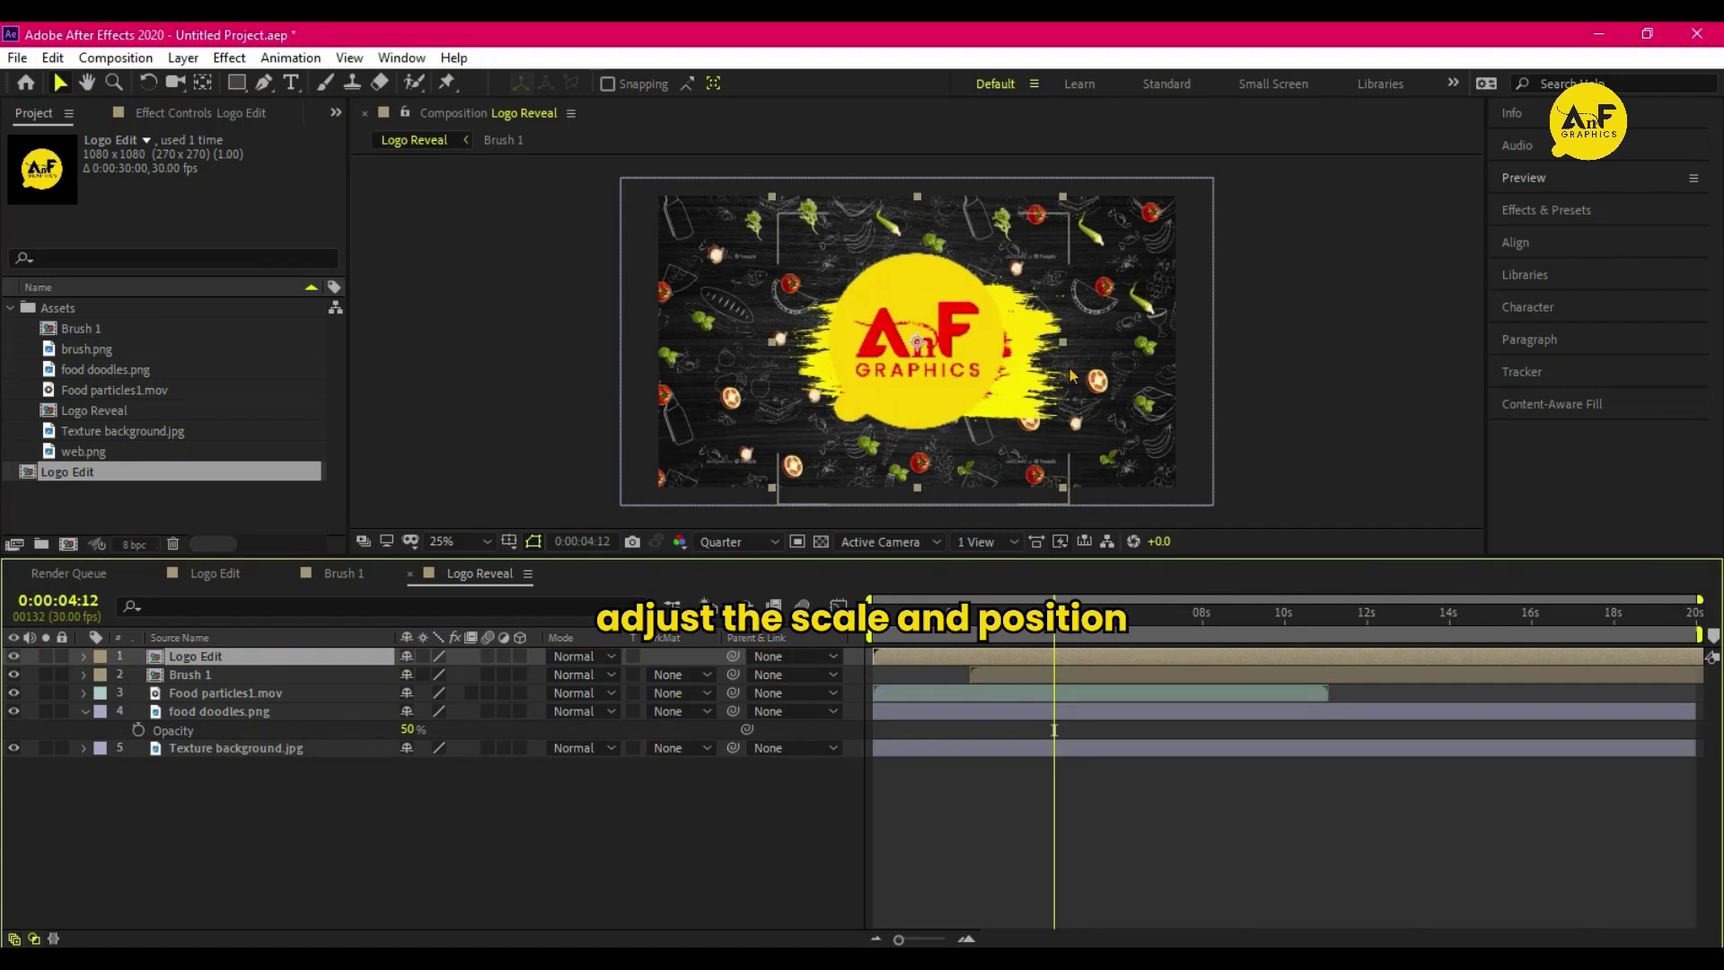
- Scale the logo down to fit inside the red brush stroke, and center the Logo Edit and Brush 1 layers in the composition
left_click_drag(1063, 344, 946, 355)
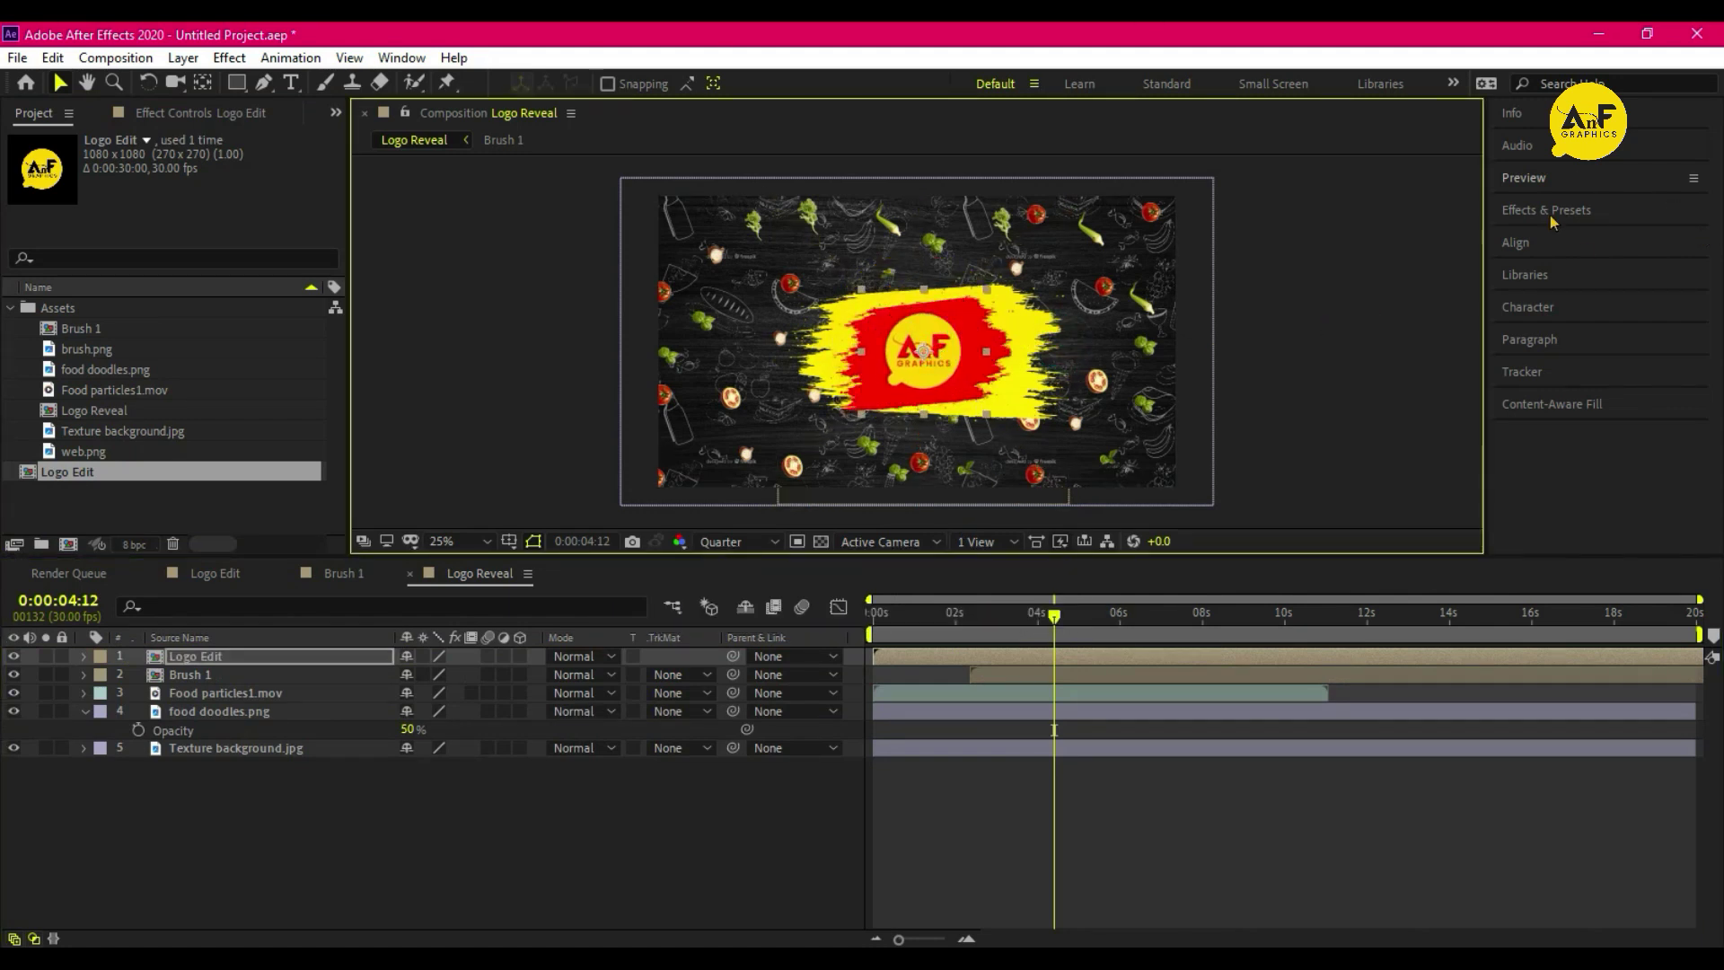
left_click(1538, 243)
left_click(1545, 297)
left_click(1656, 296)
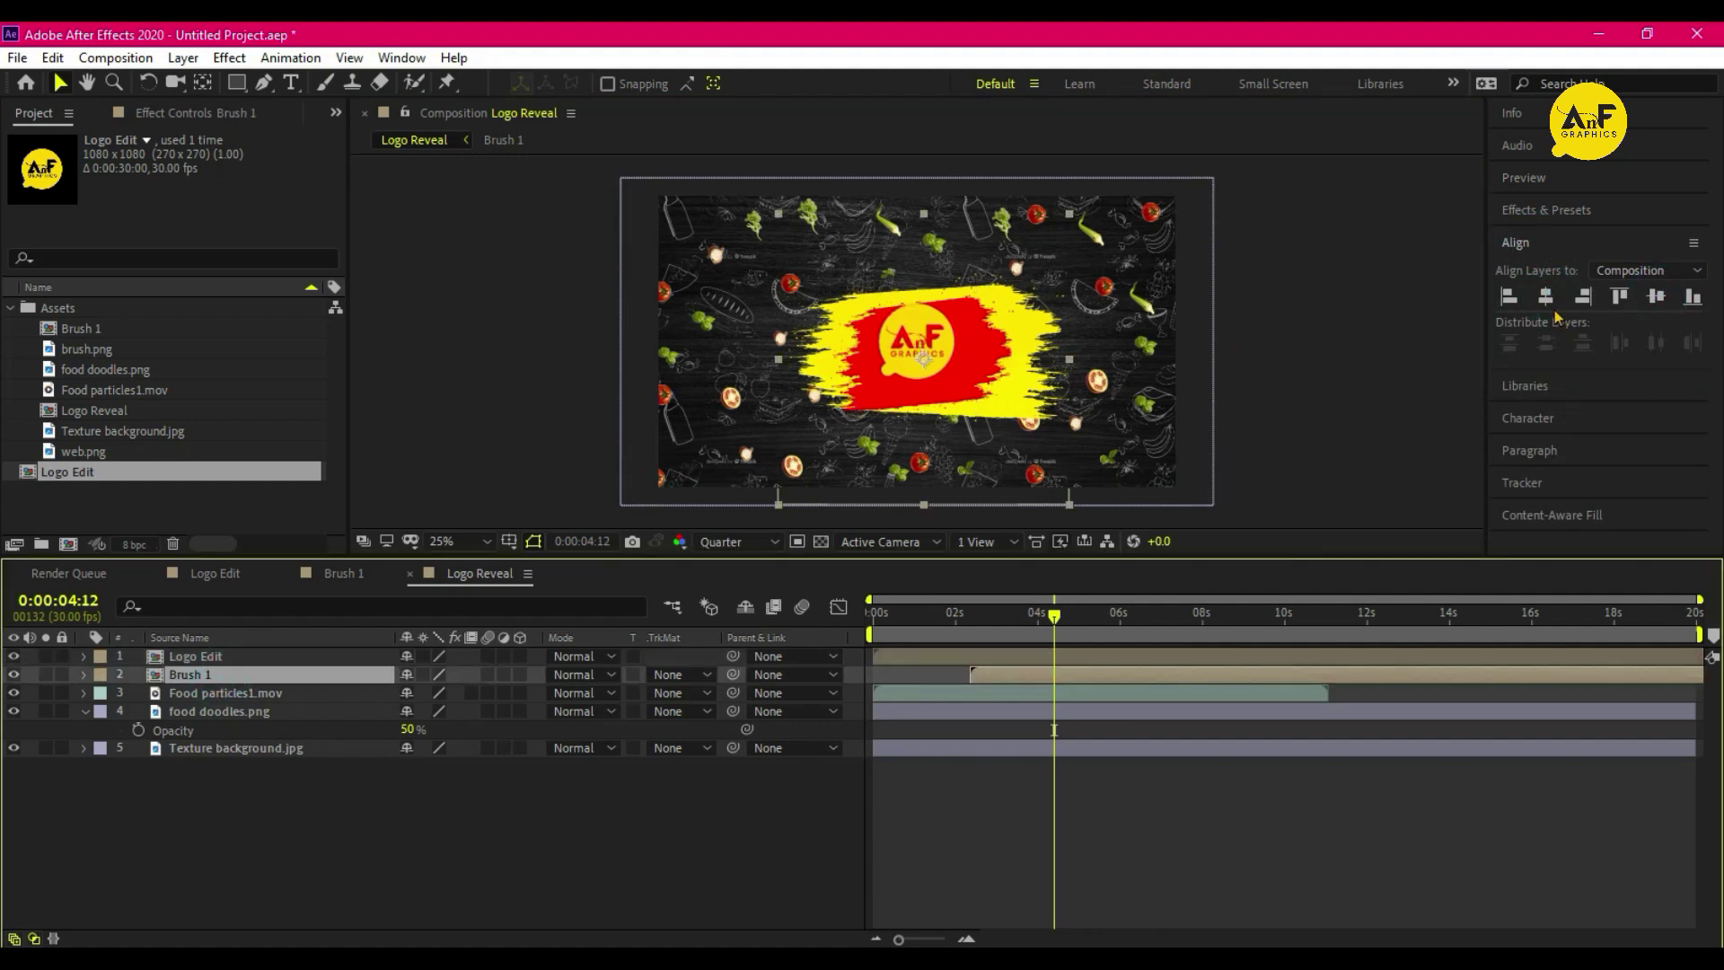
left_click(1545, 296)
left_click(1656, 296)
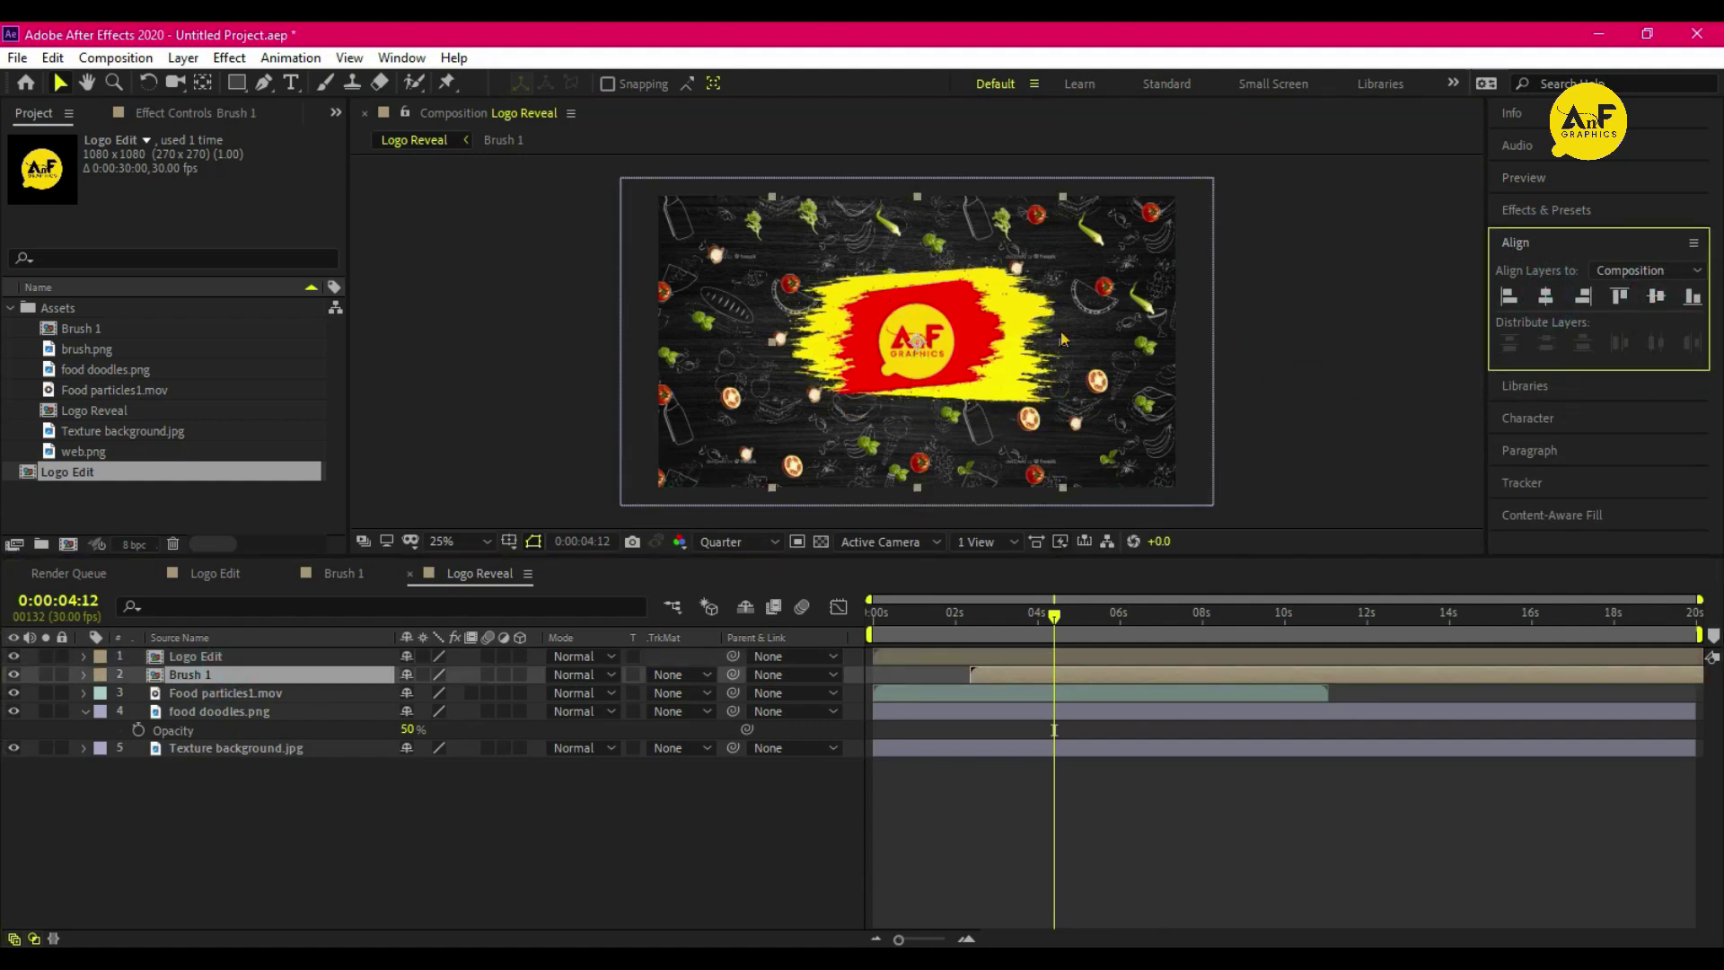
- Duplicate the Brush 1 composition as Brush 2 and add it above Logo Edit in Logo Reveal
left_click(90, 329)
key("ctrl+d")
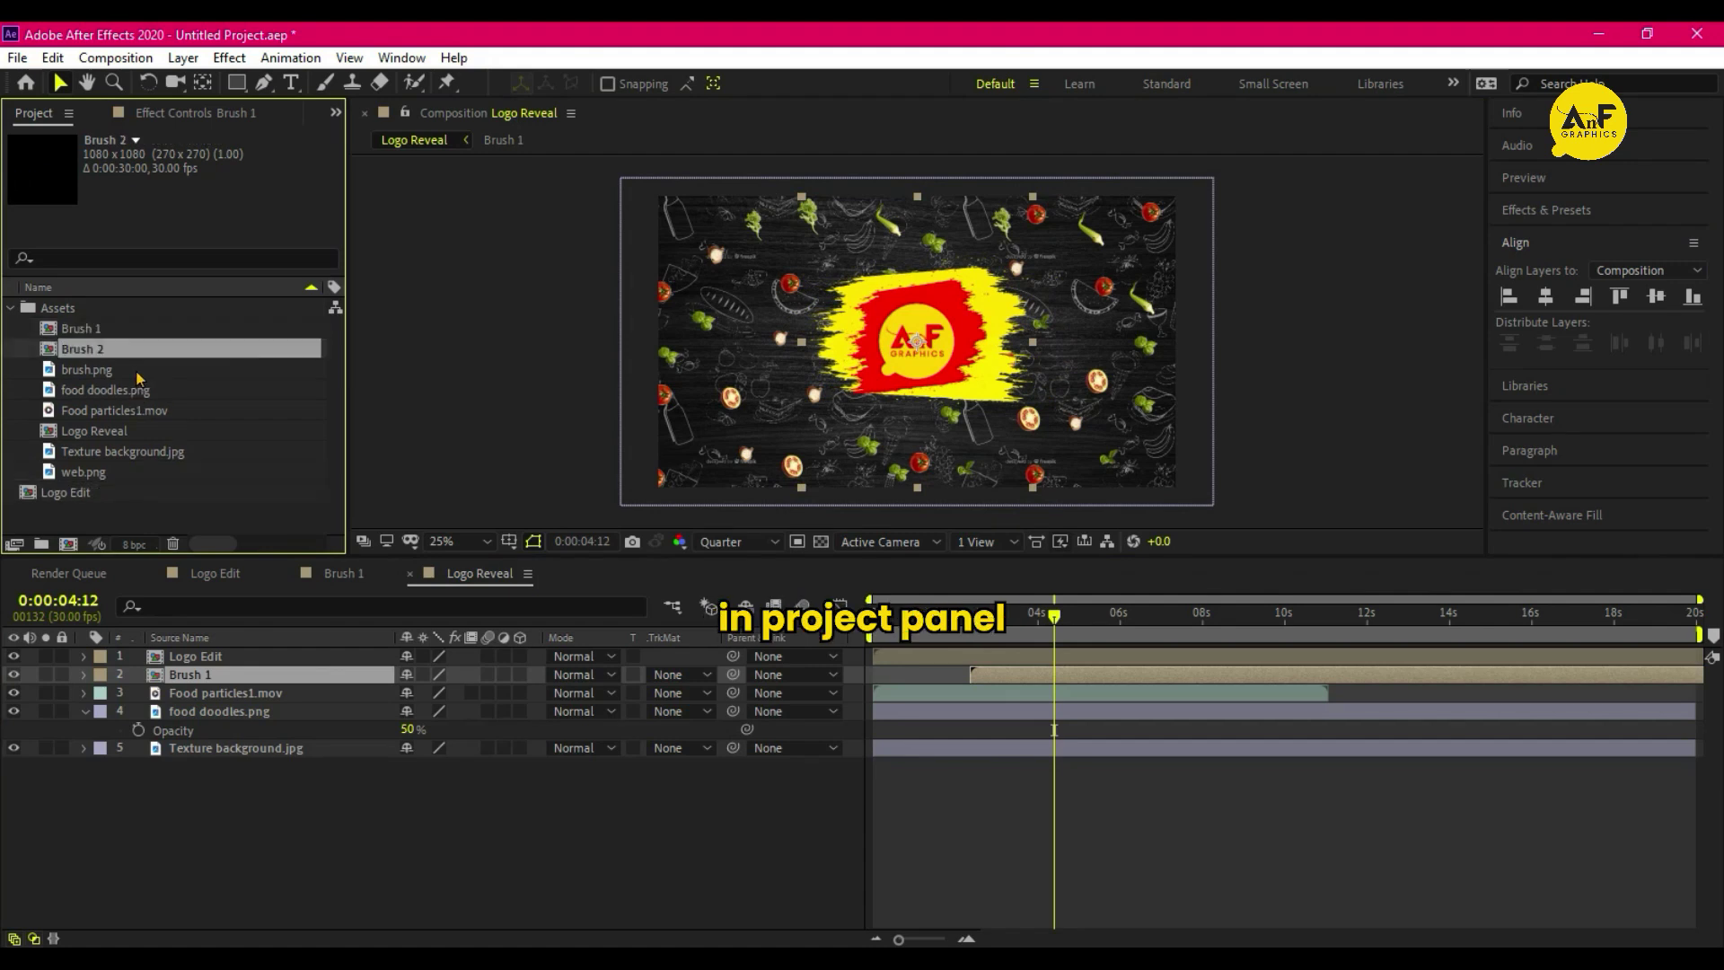
mouse_move(117, 352)
left_mouse_down()
mouse_move(135, 595)
mouse_move(180, 662)
left_mouse_up()
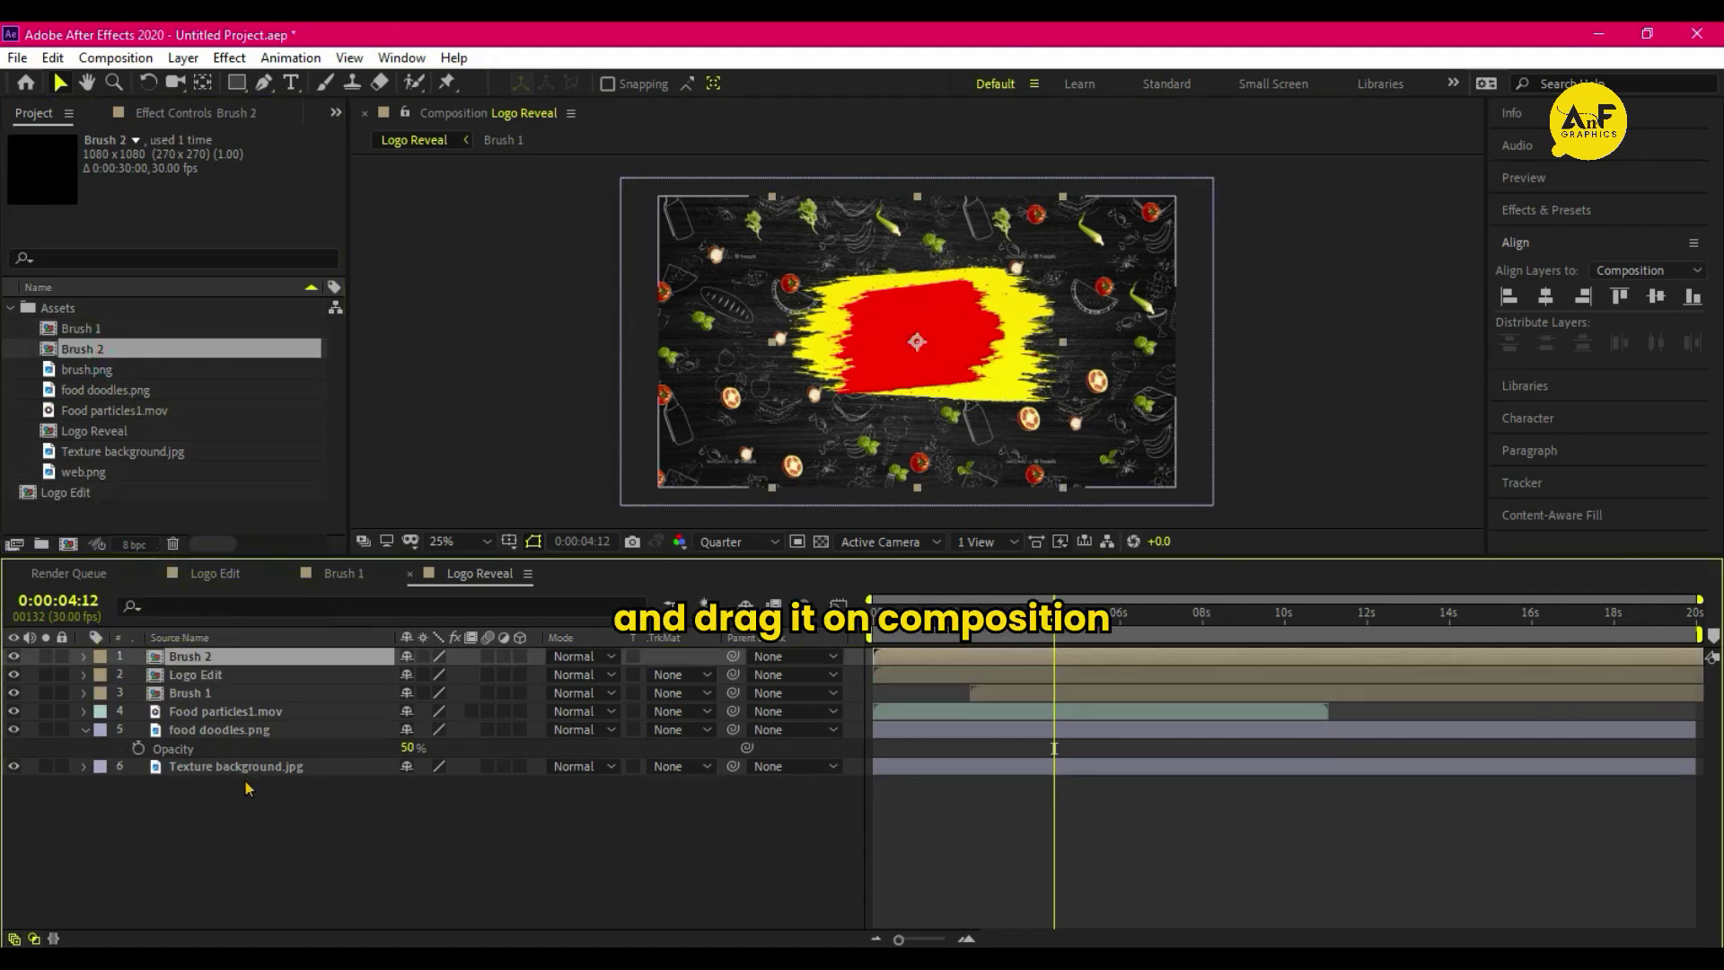
- Shift the Brush 2 and Logo Edit layers together to start at about 4 seconds and check the timing
left_click(235, 678, "ctrl")
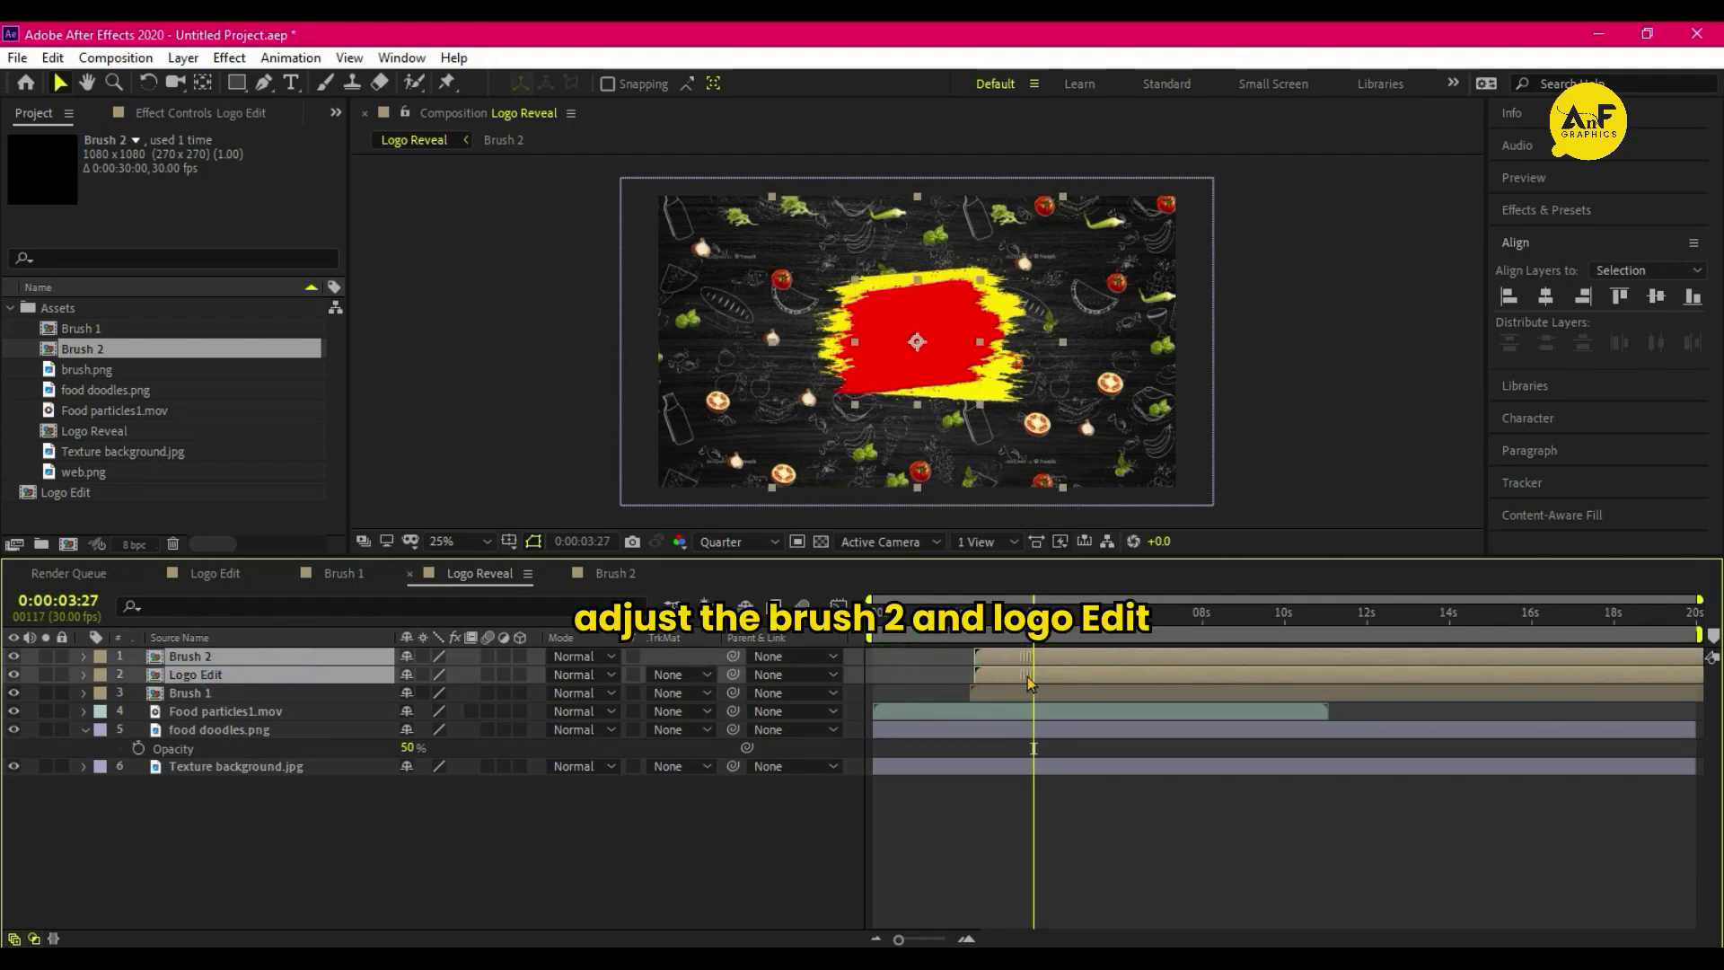
left_click_drag(1029, 683, 1036, 682)
mouse_move(944, 625)
left_mouse_down()
mouse_move(989, 653)
mouse_move(1057, 654)
mouse_move(1056, 672)
mouse_move(961, 616)
mouse_move(1129, 616)
mouse_move(1080, 636)
left_mouse_up()
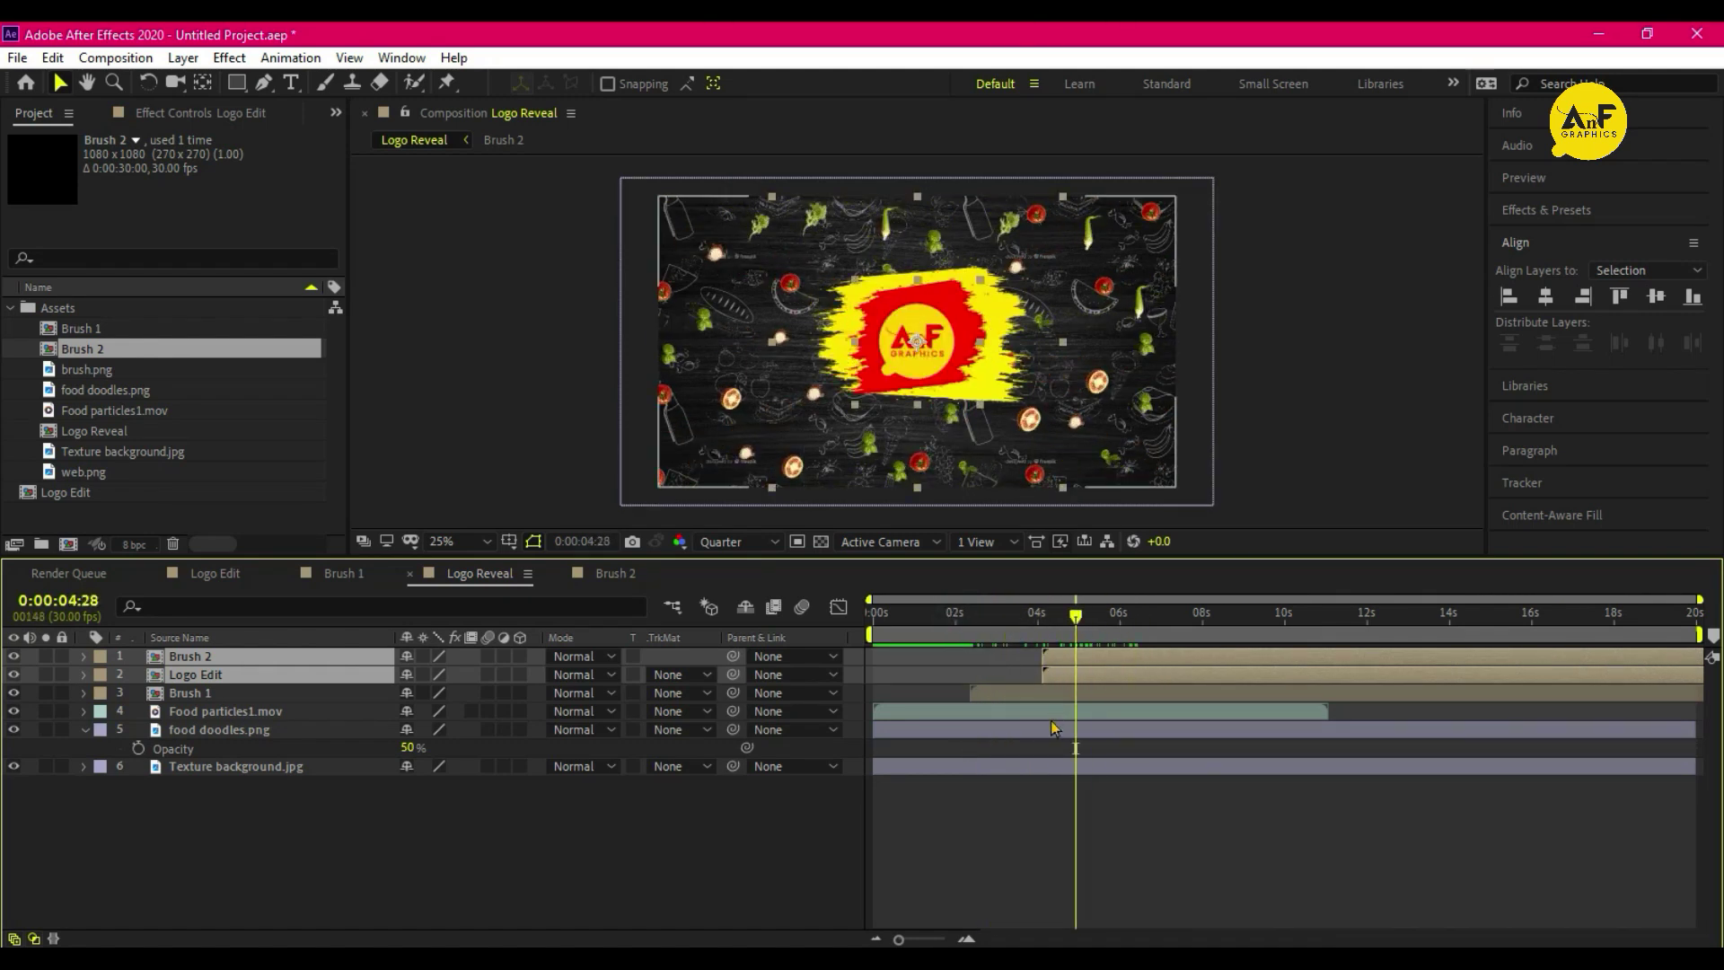
- Set the Logo Edit layer's track matte to Alpha Matte using Brush 2, and preview the reveal
left_click(1008, 835)
left_click(1154, 658)
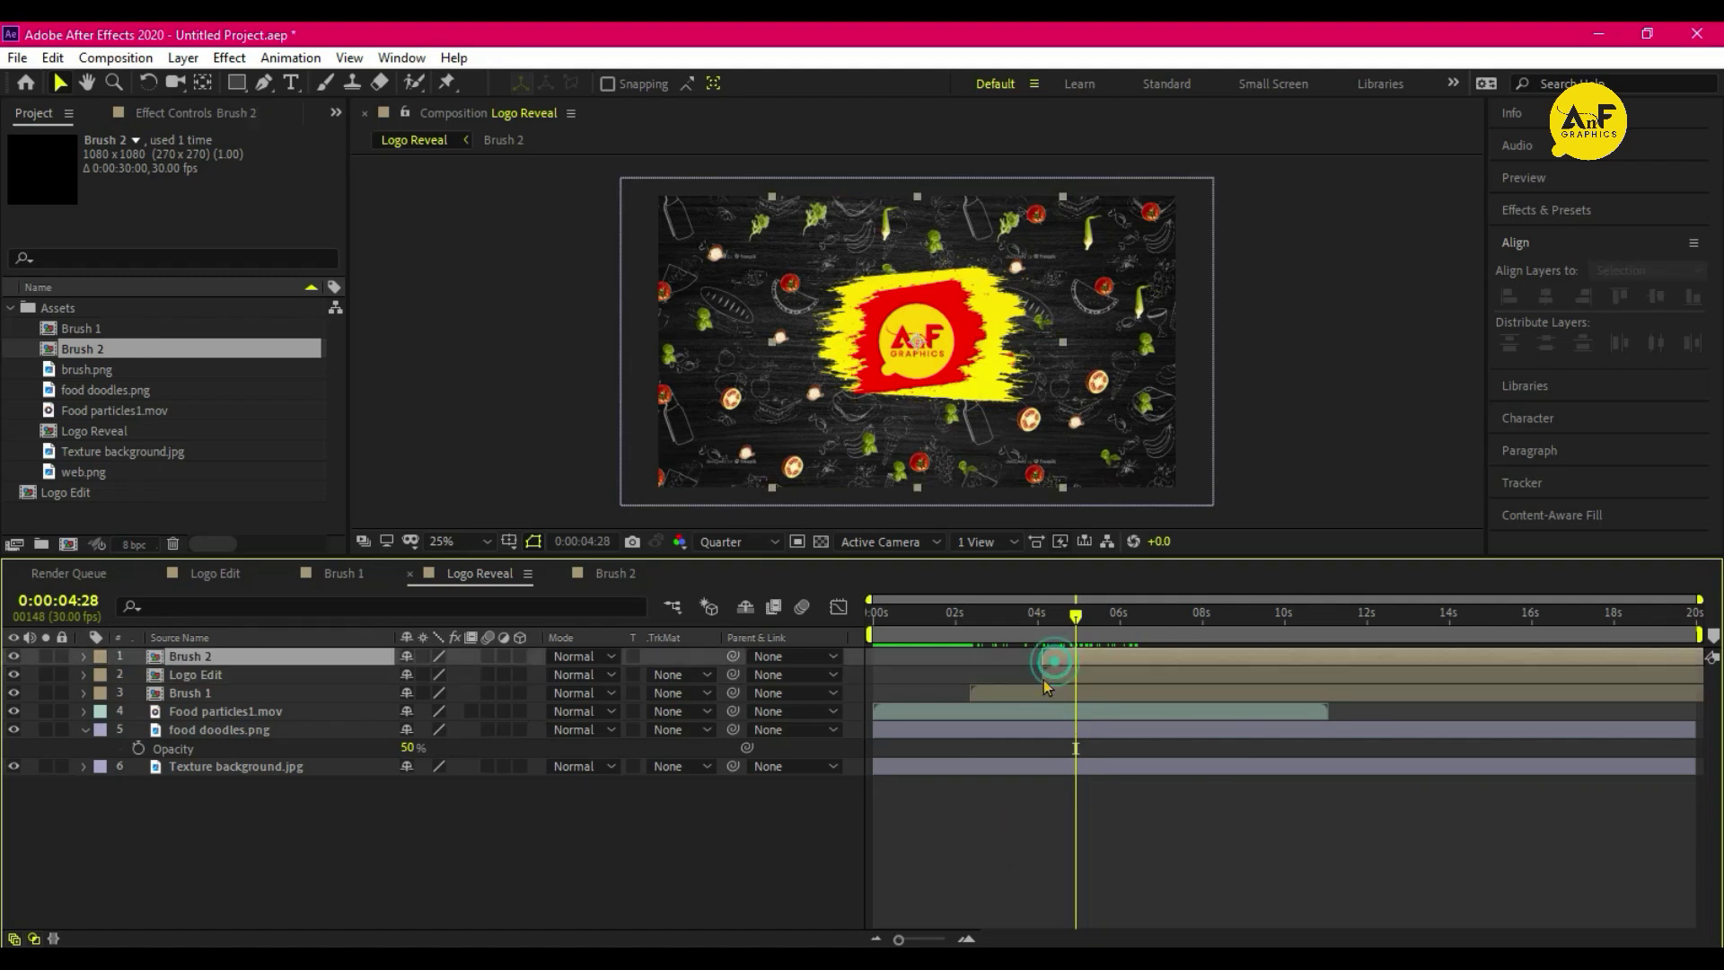
left_click(668, 682)
left_click(744, 727)
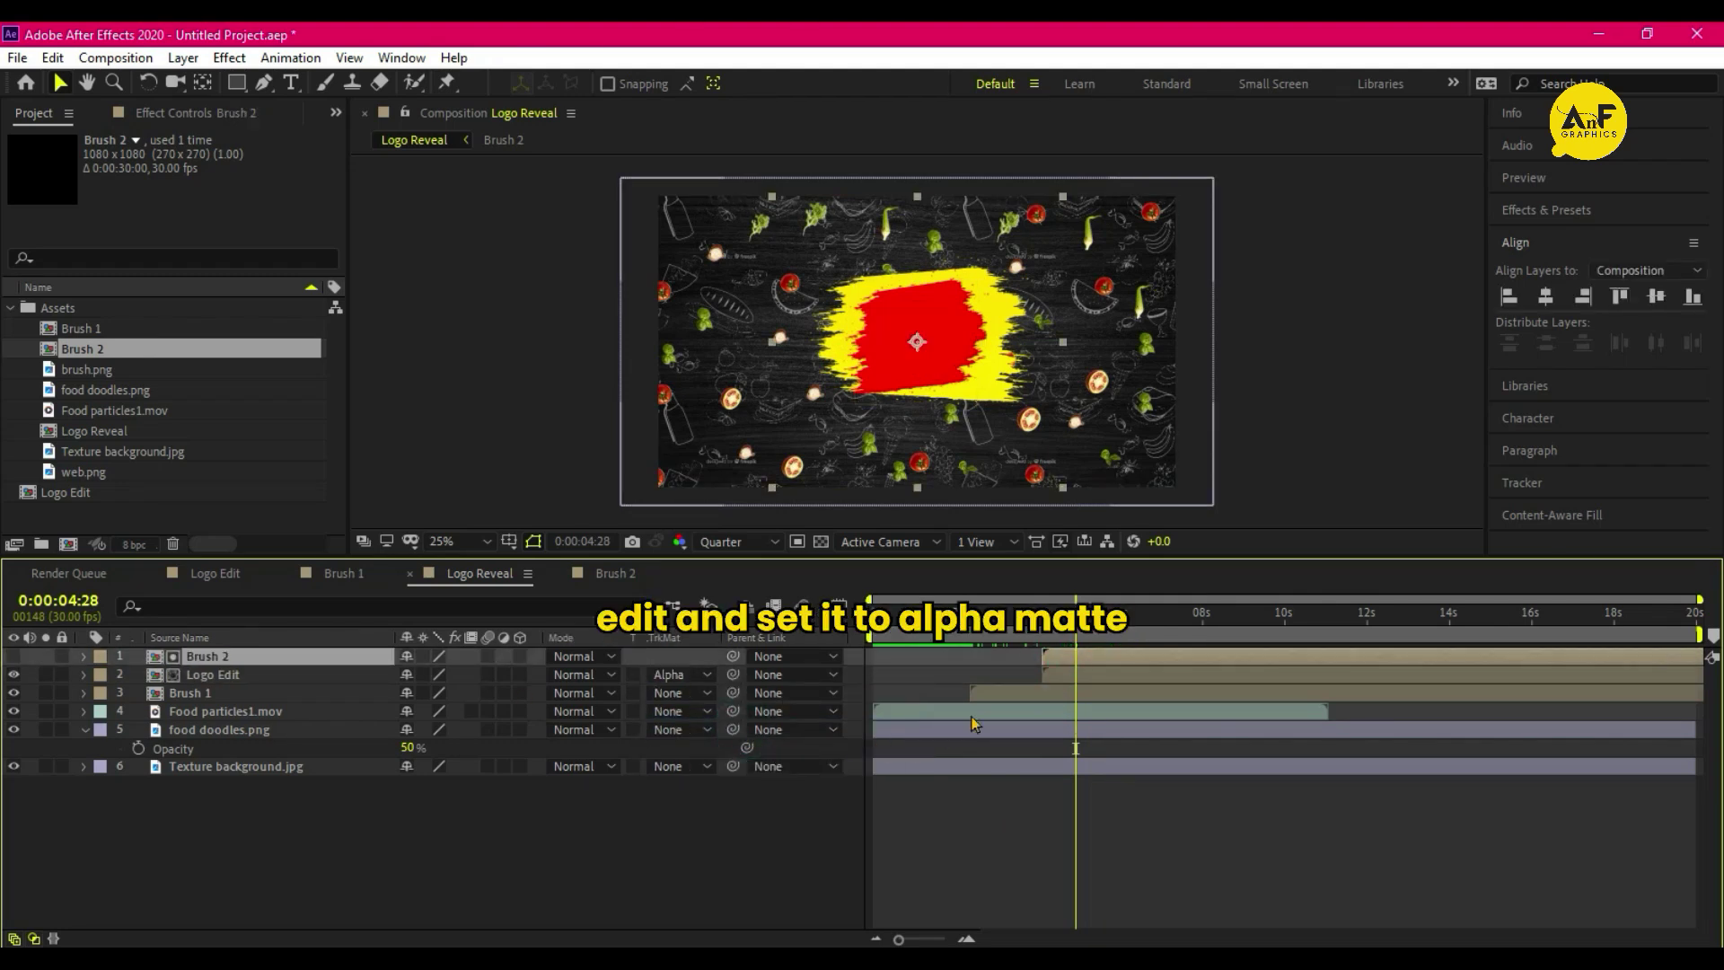
key("space")
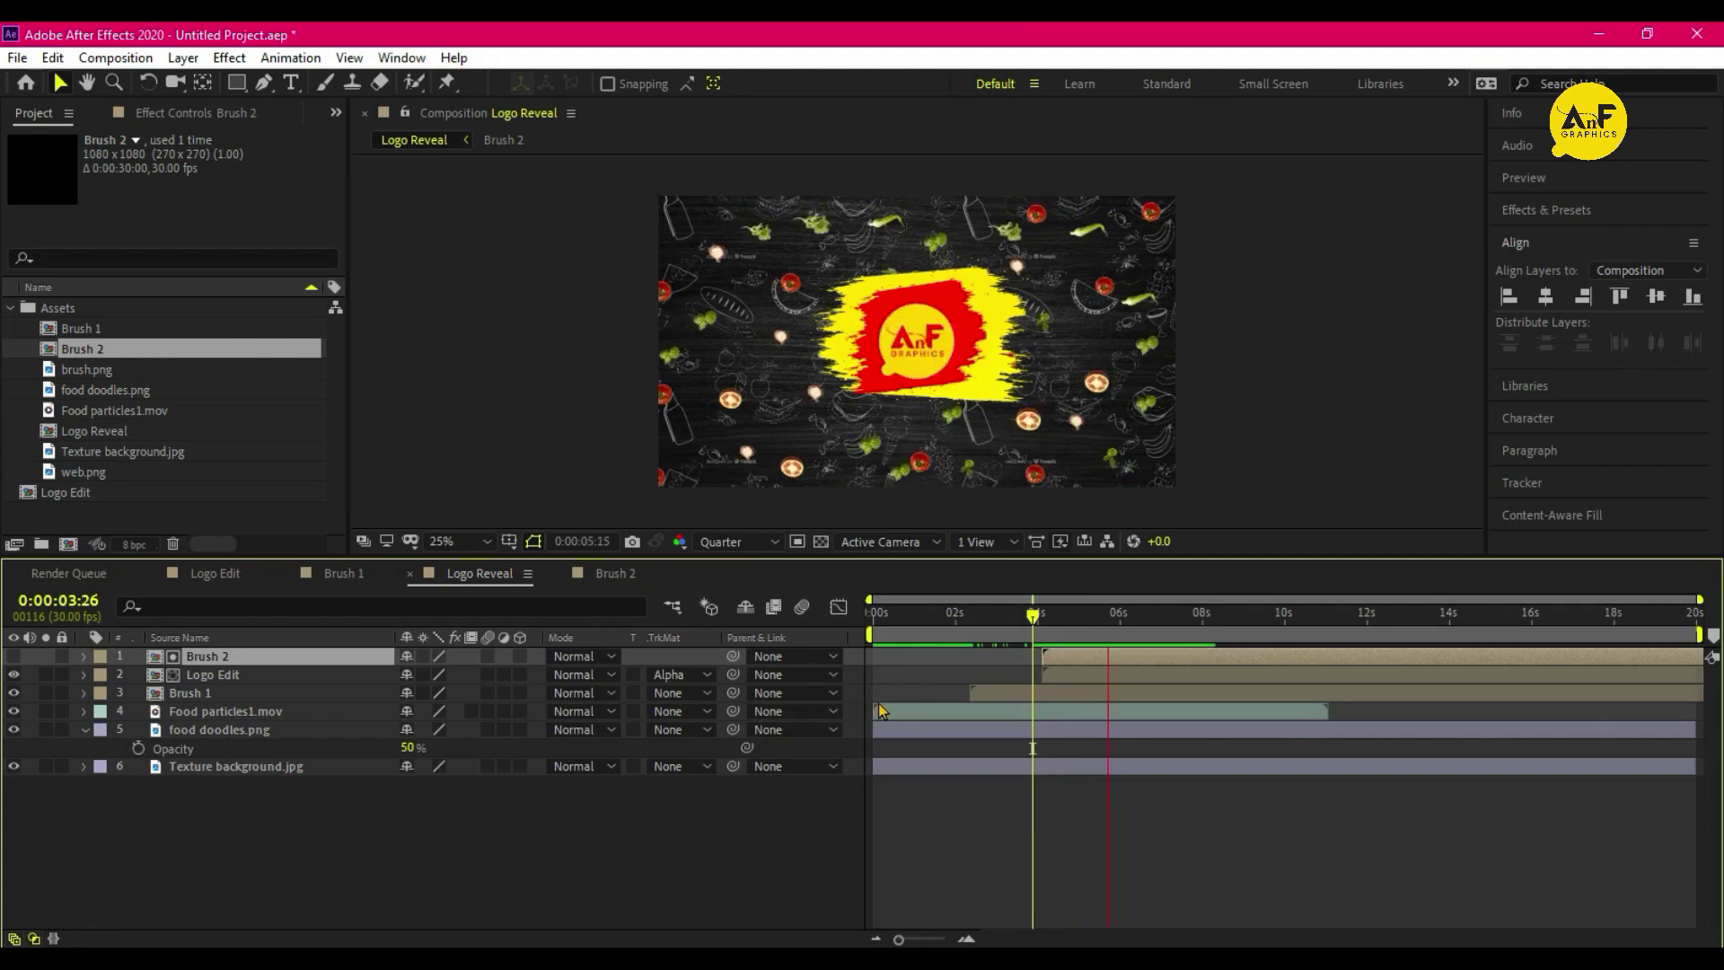
- Shift the Brush 2 and Logo Edit layers together to start about half a second after Brush 1, checking the timing in previews
left_click(1067, 672)
left_click_drag(1067, 672, 1041, 673)
key("space")
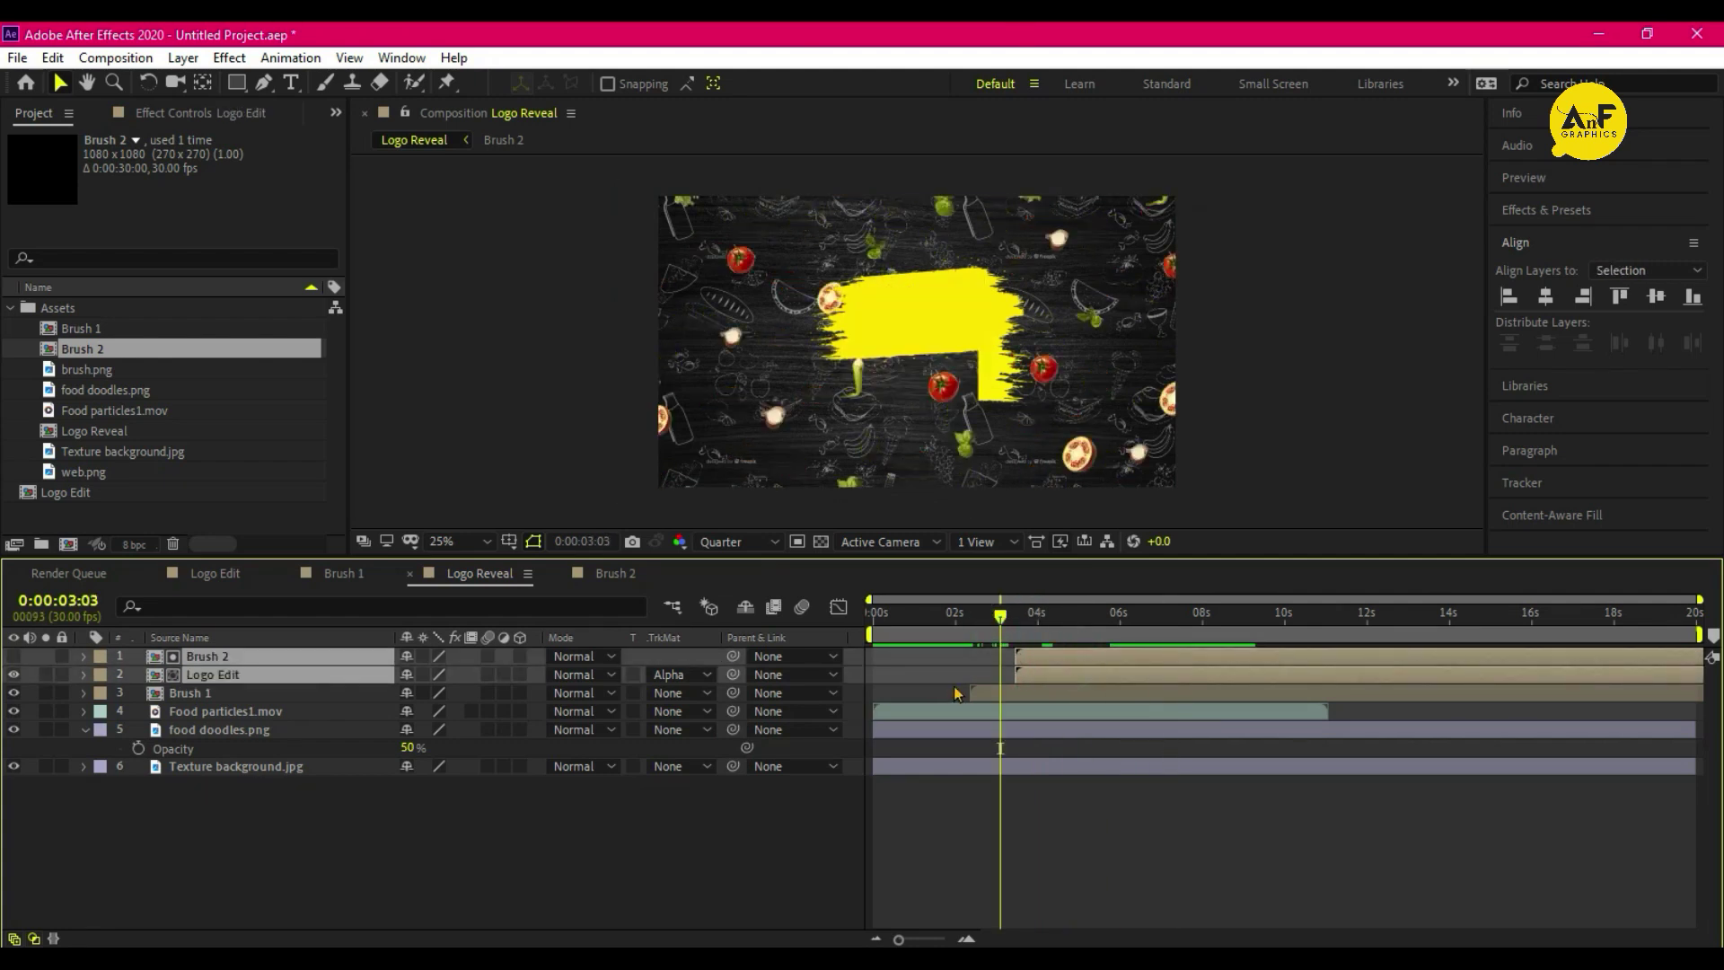
left_click(975, 615)
key("space")
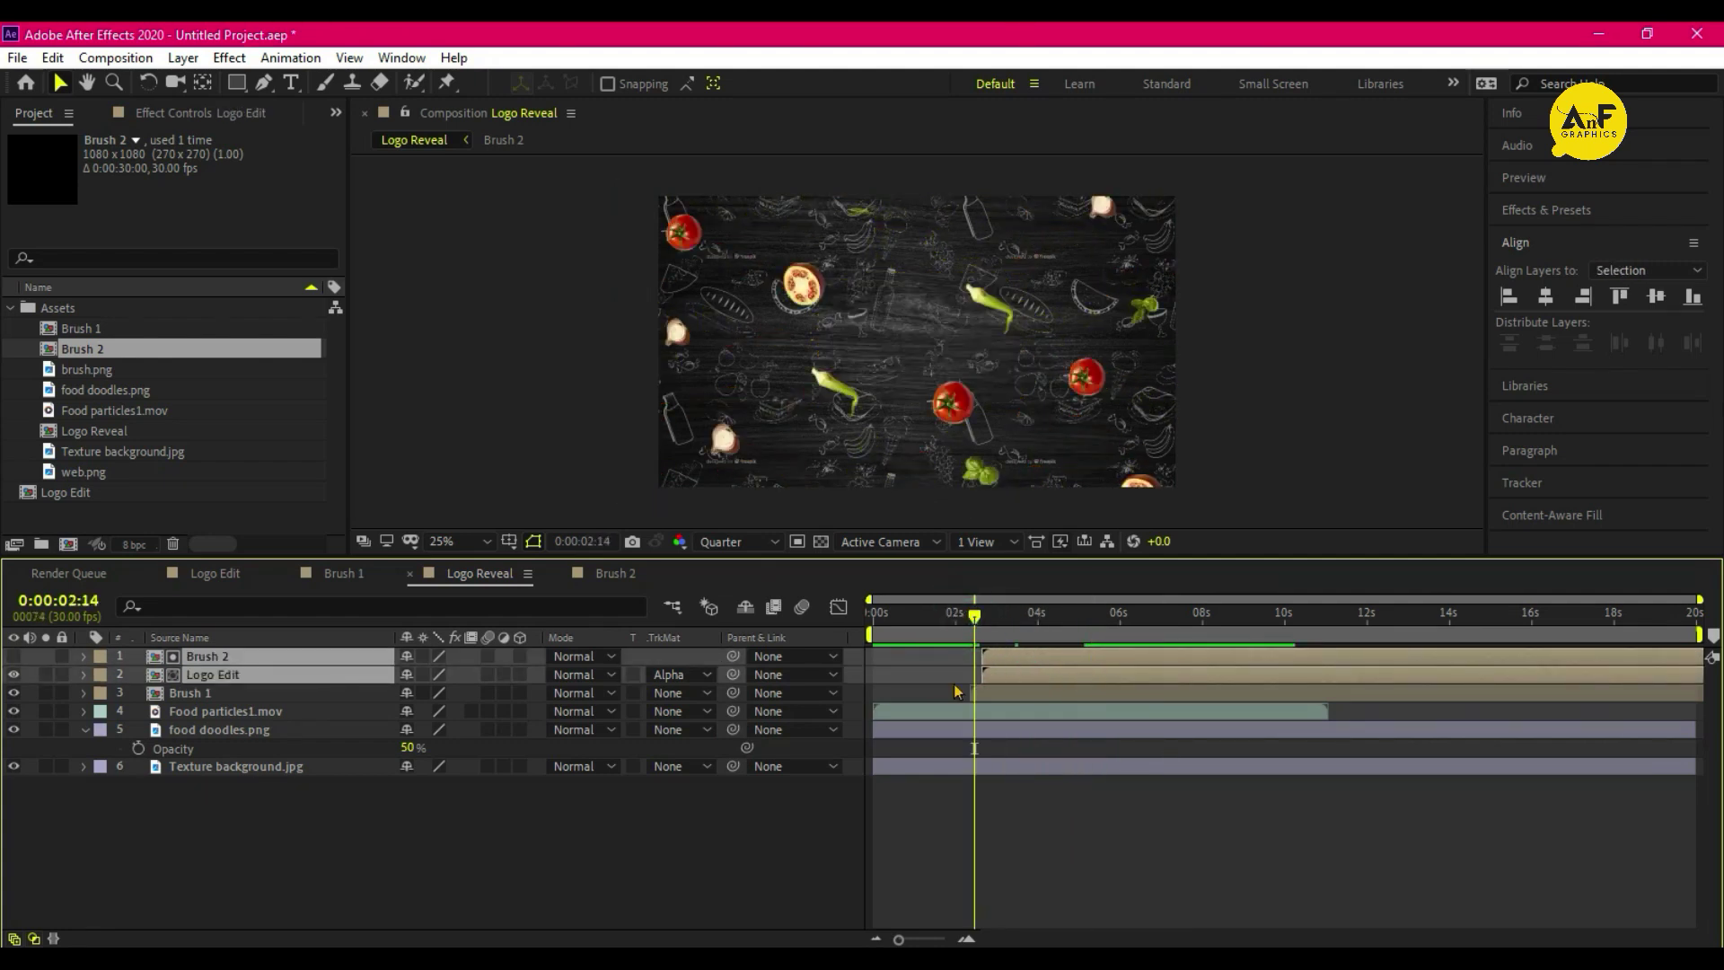
key("space")
left_click_drag(1006, 678, 1012, 678)
left_click(260, 823)
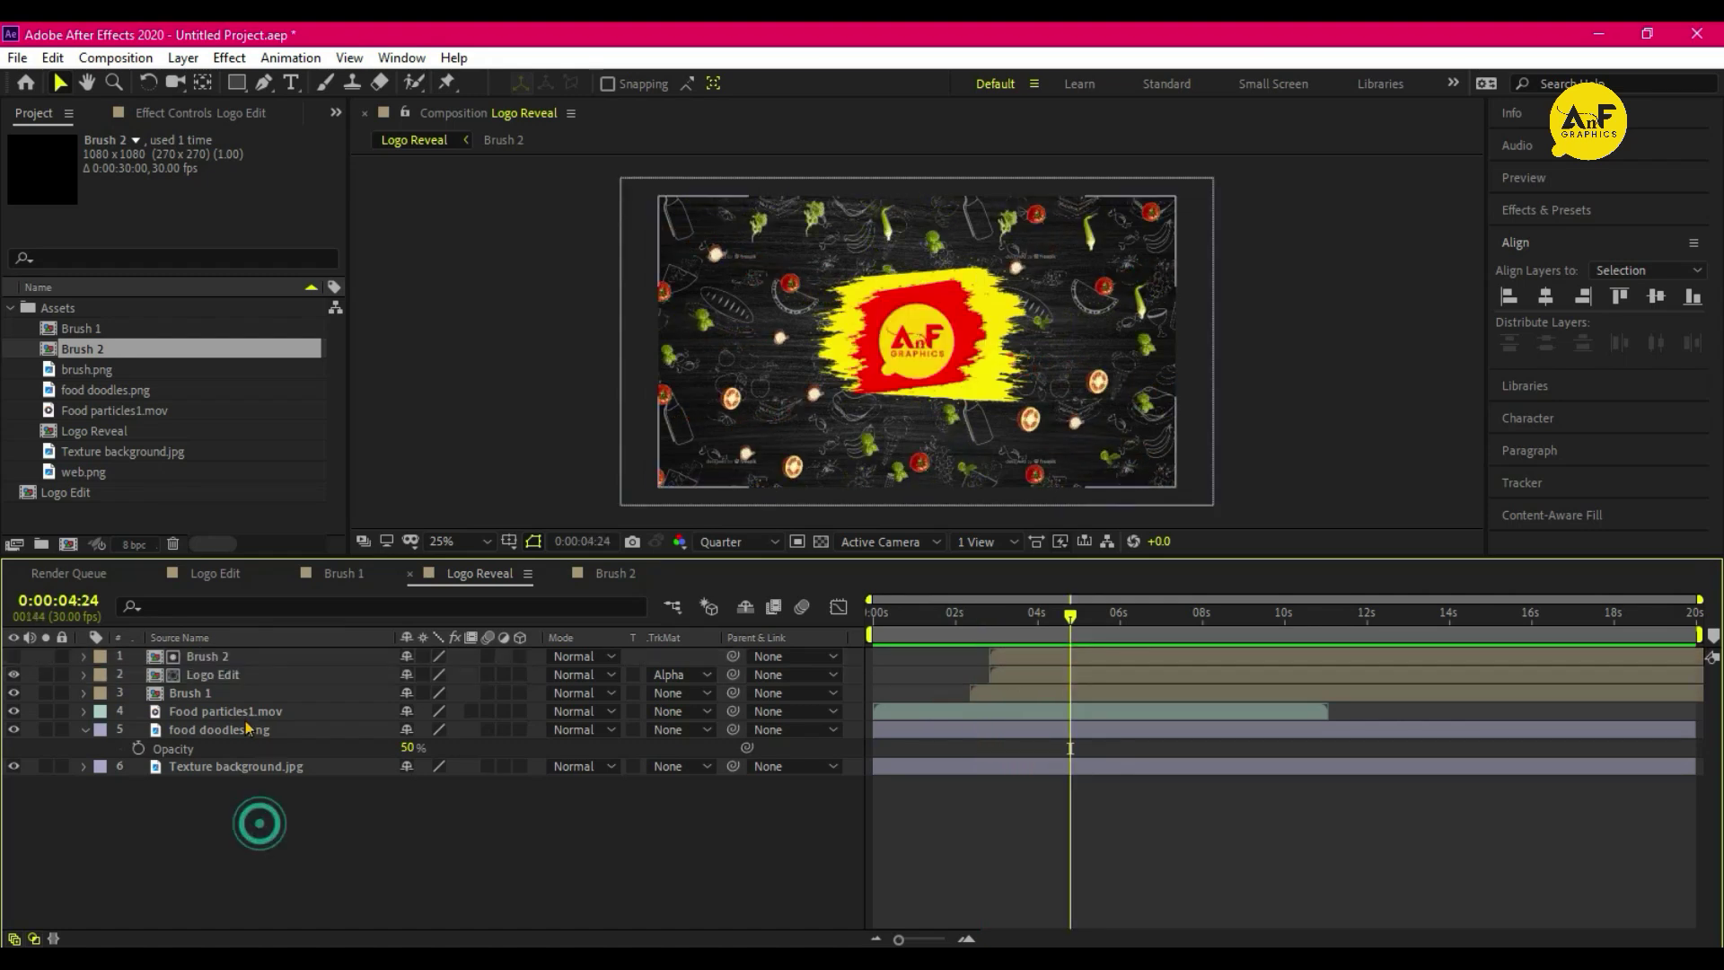
- Flip brush.png horizontally inside the Brush 2 composition, and preview the result in Logo Reveal
double_click(241, 660)
right_click(282, 668)
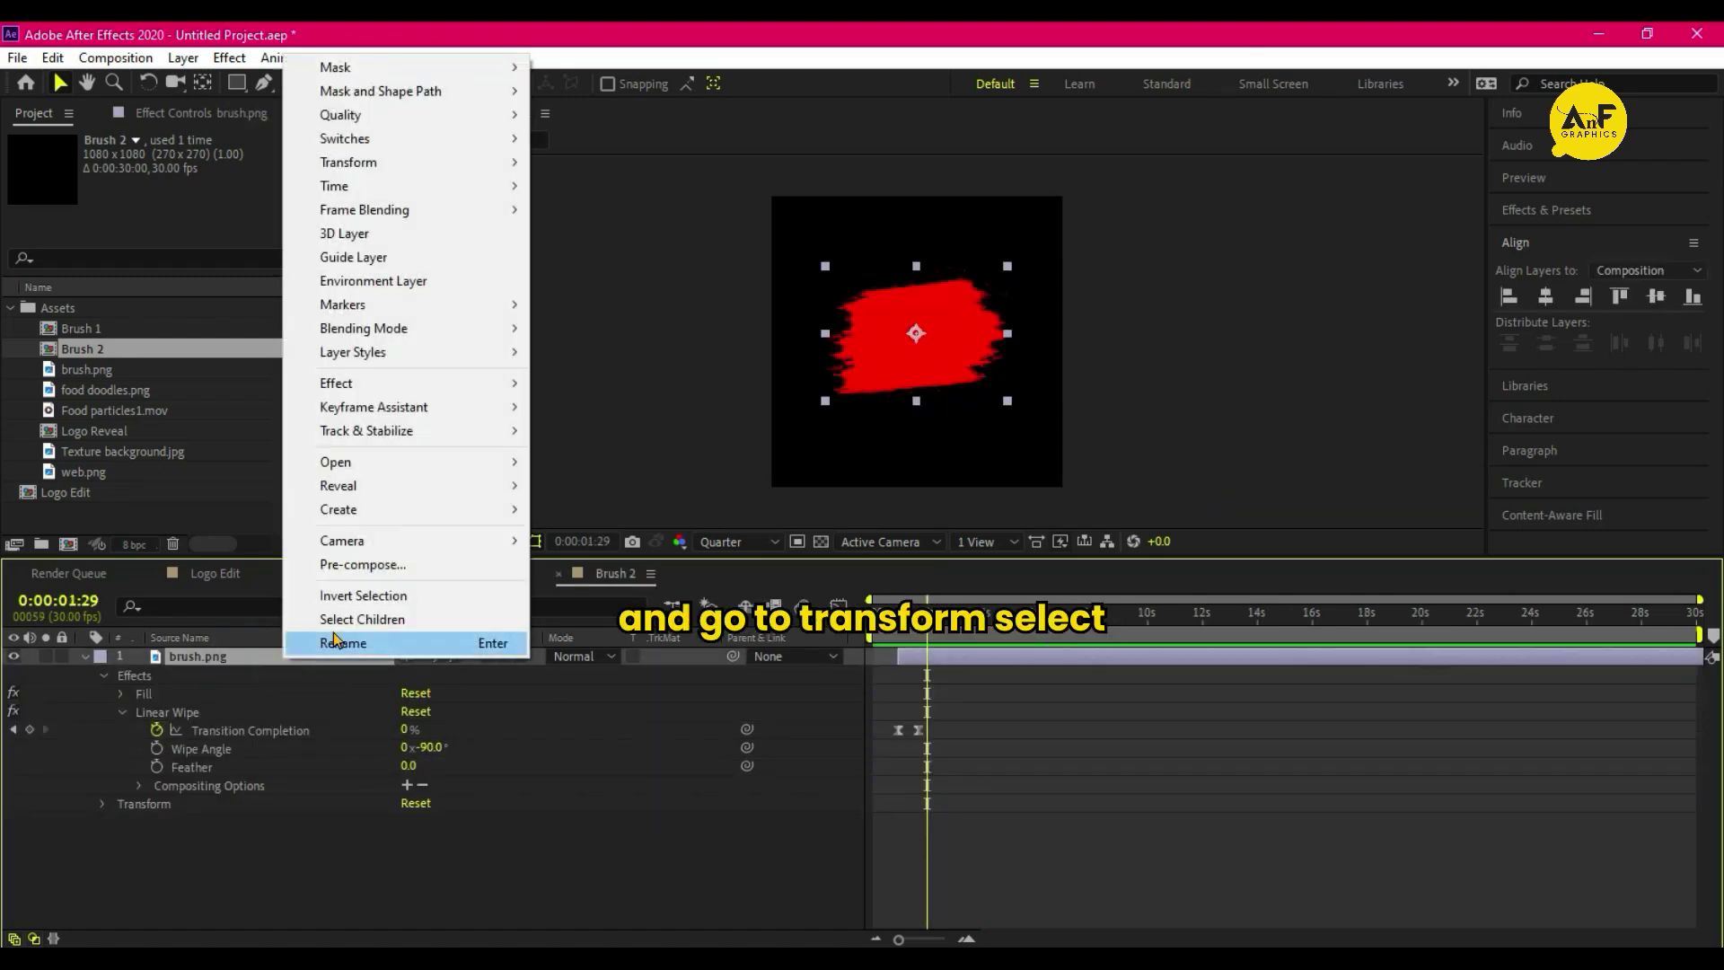
mouse_move(391, 165)
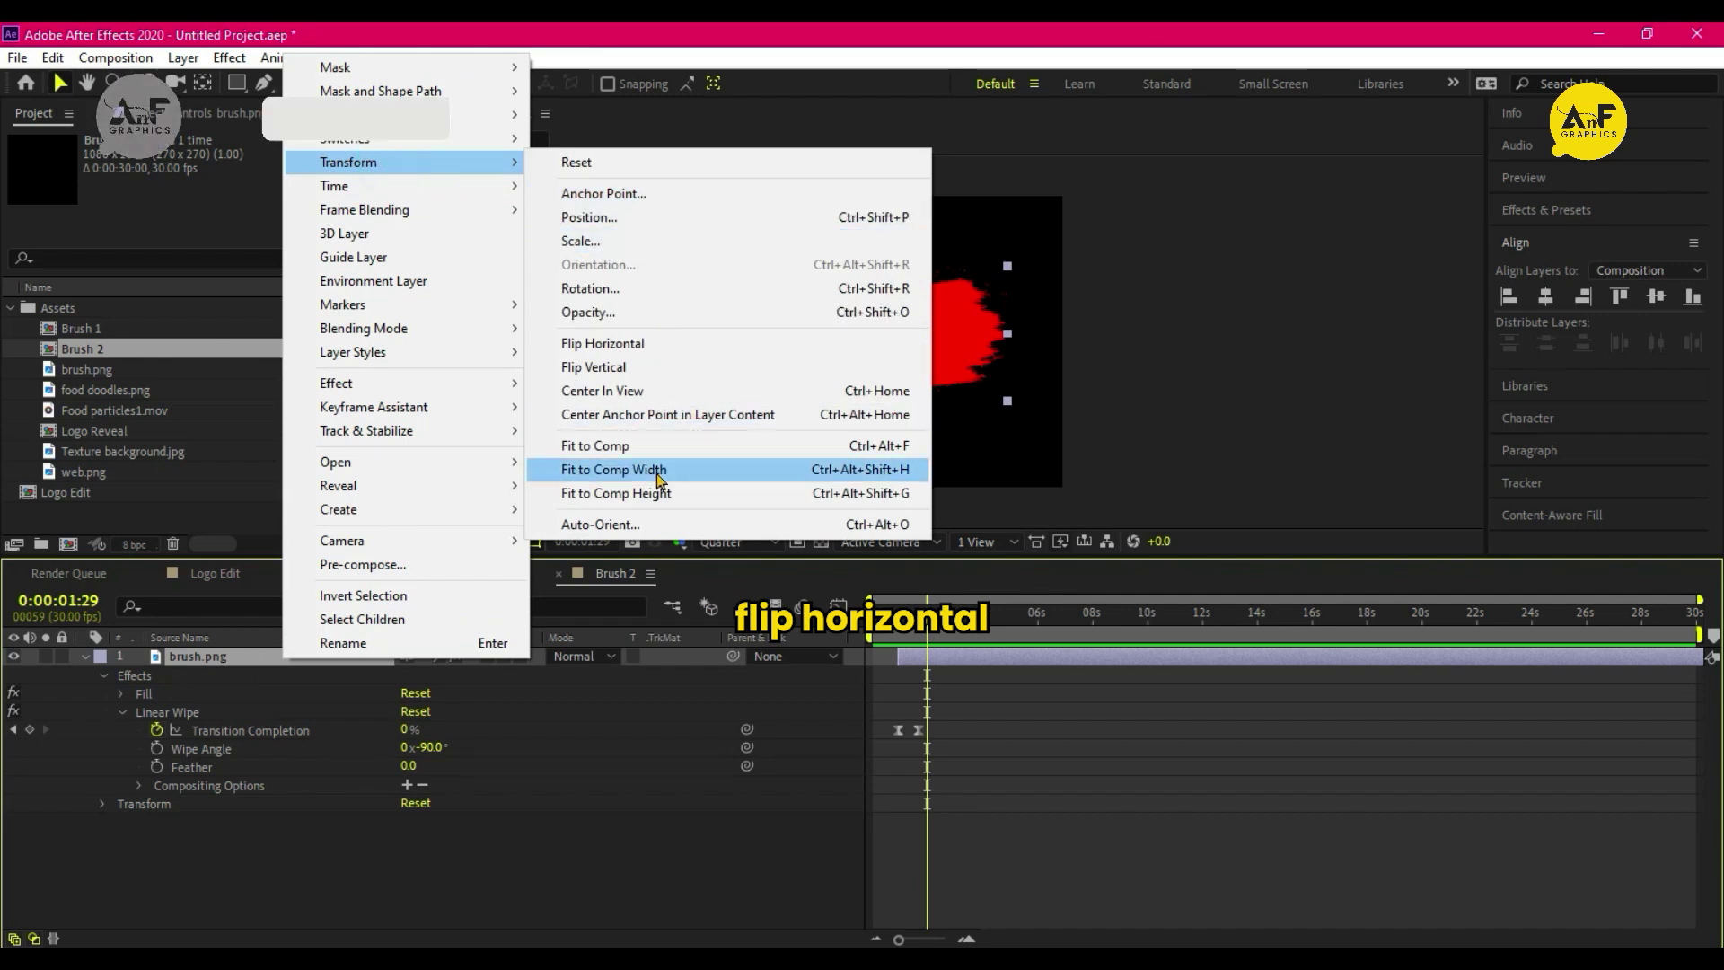
left_click(623, 355)
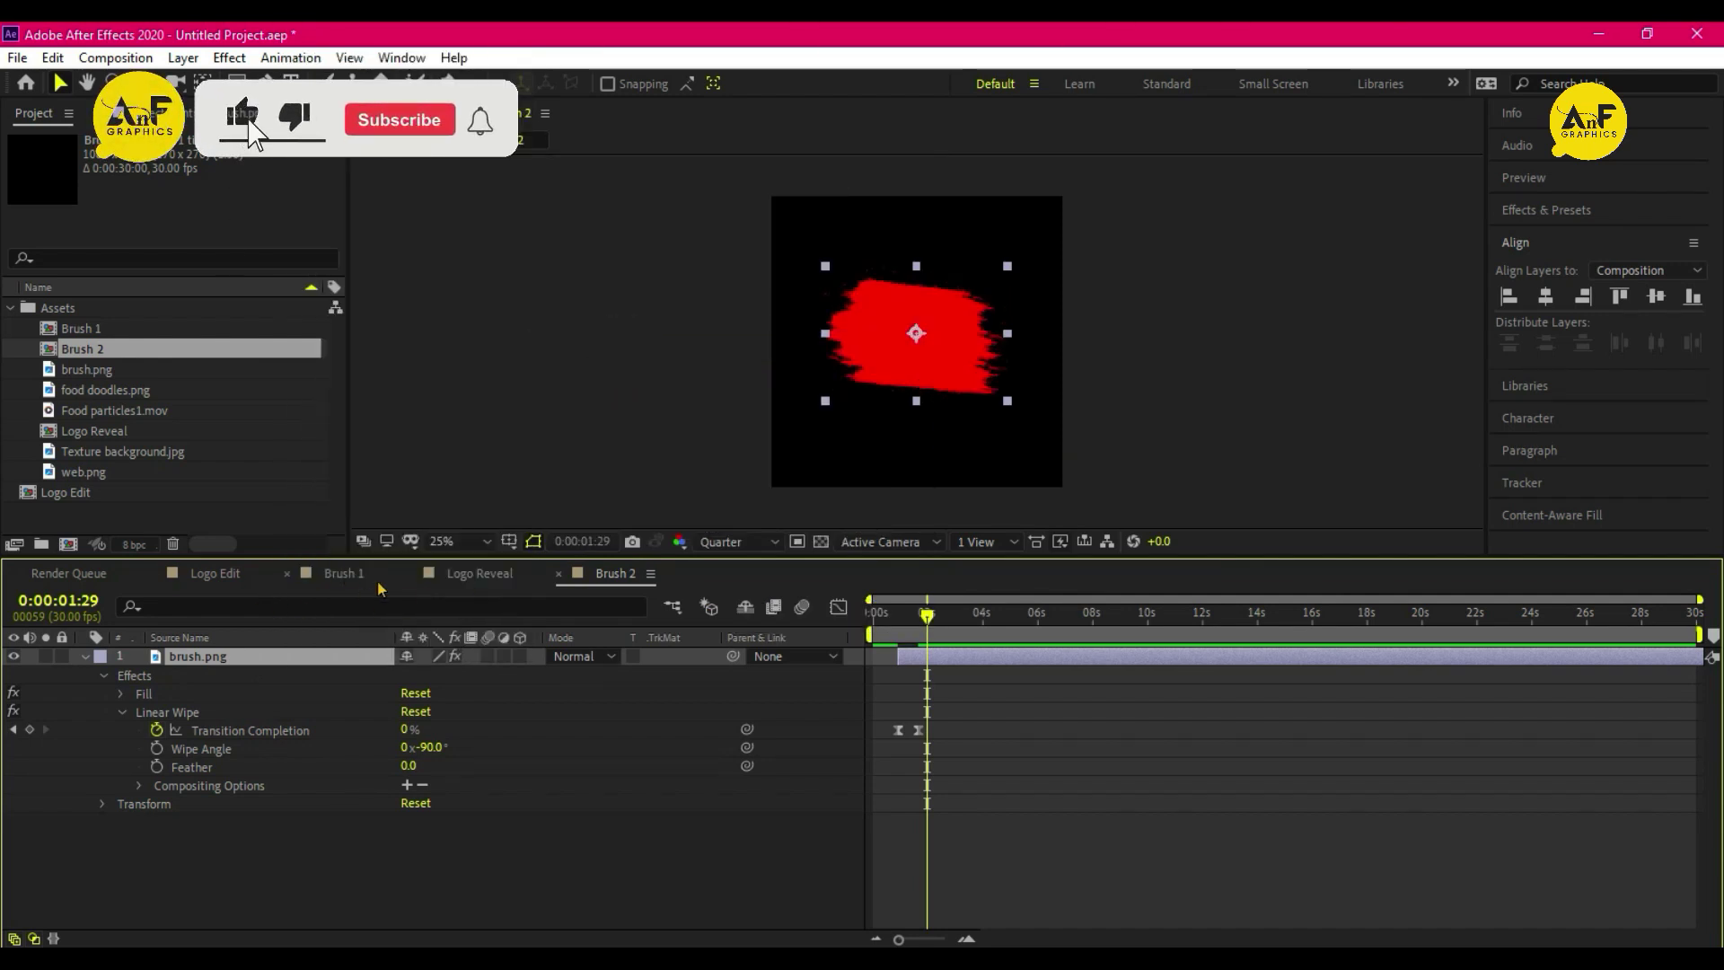
left_click(470, 574)
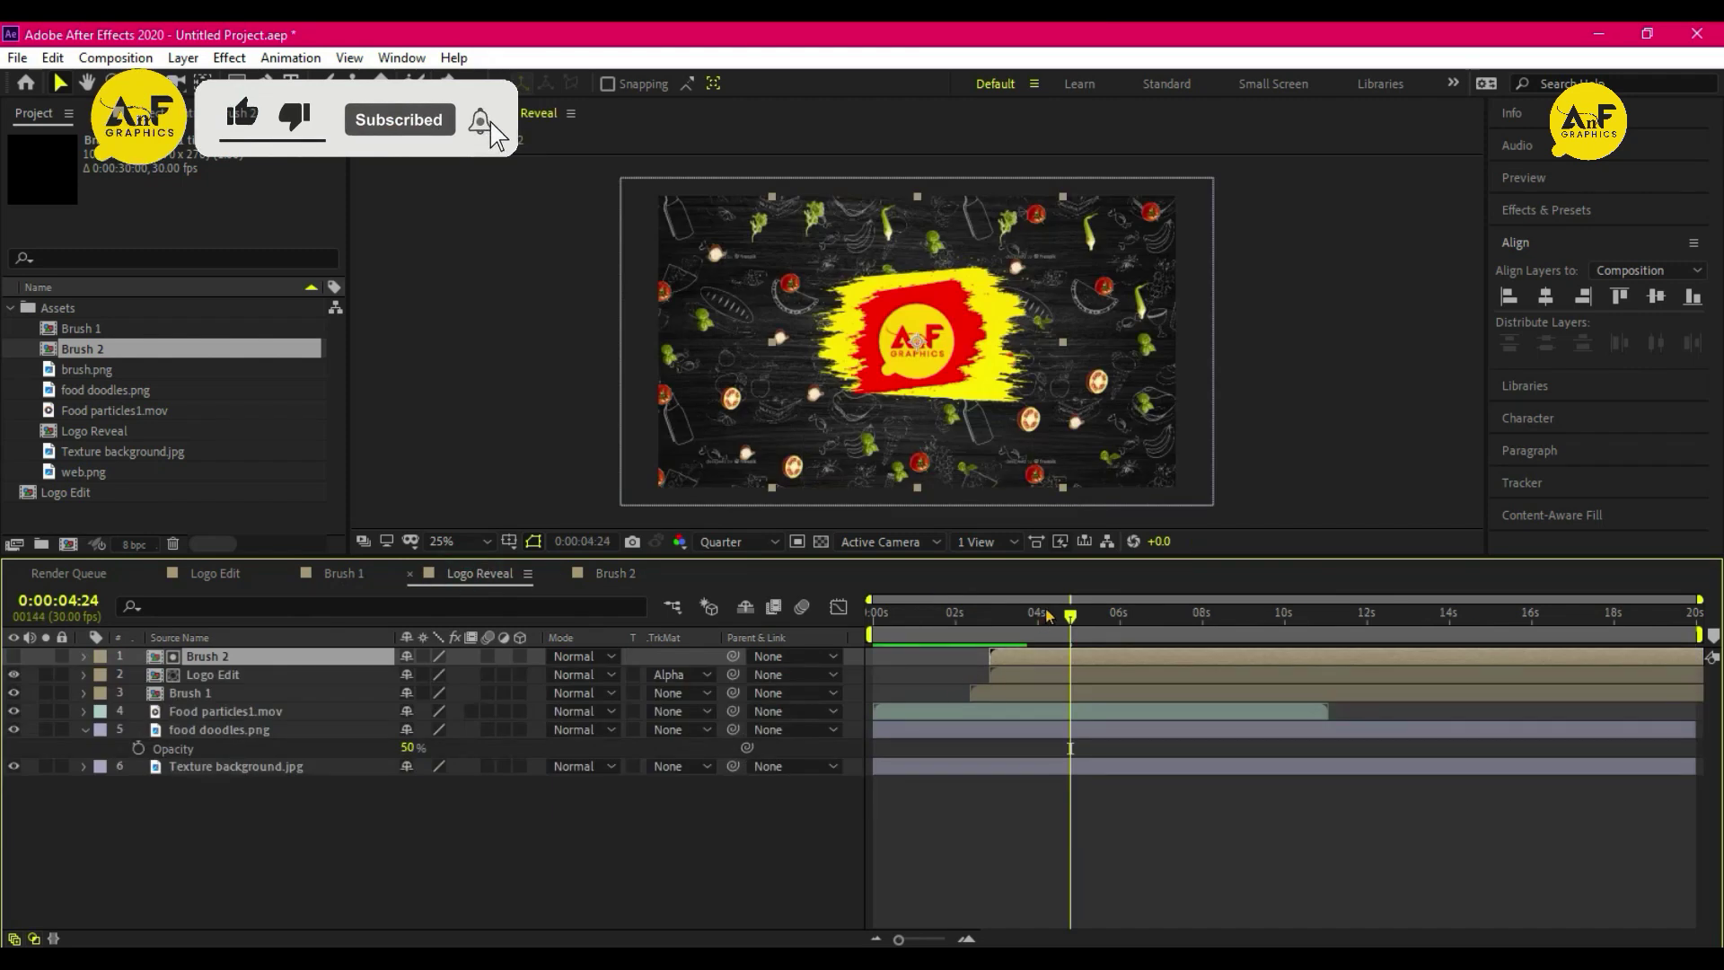
key("space")
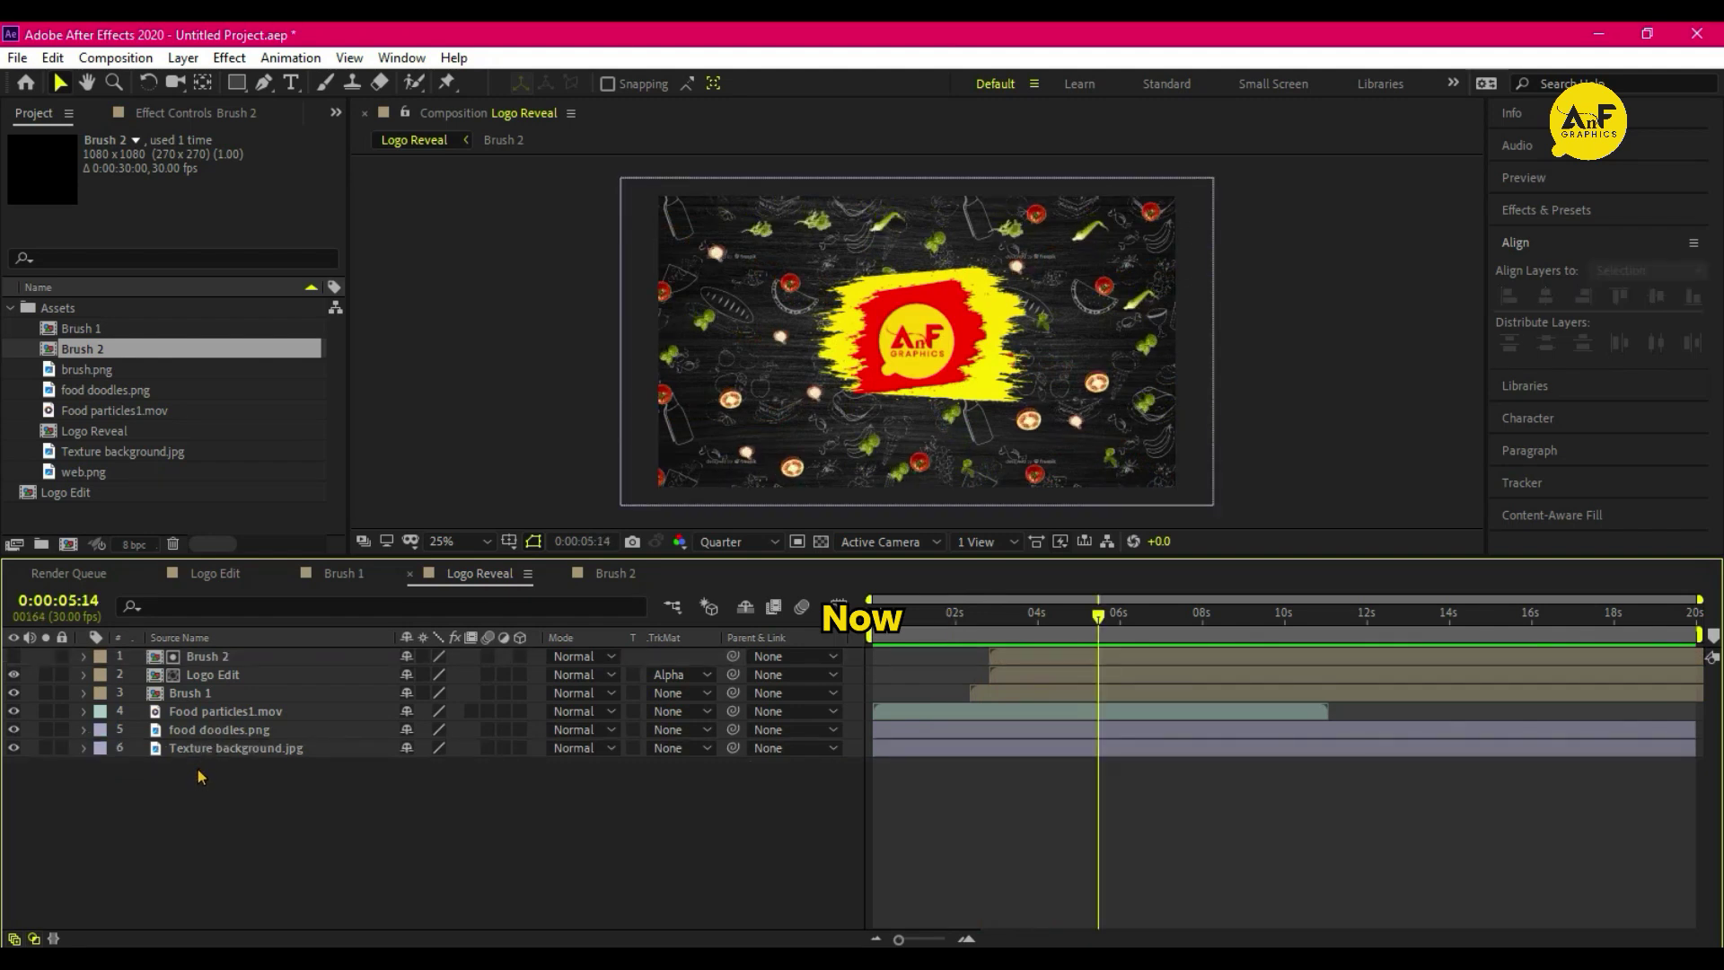
- Show the Position property of all layers, and add the expression wiggle(1,10) to Brush 2's Position, selecting its text for reuse
left_click_drag(196, 783, 220, 651)
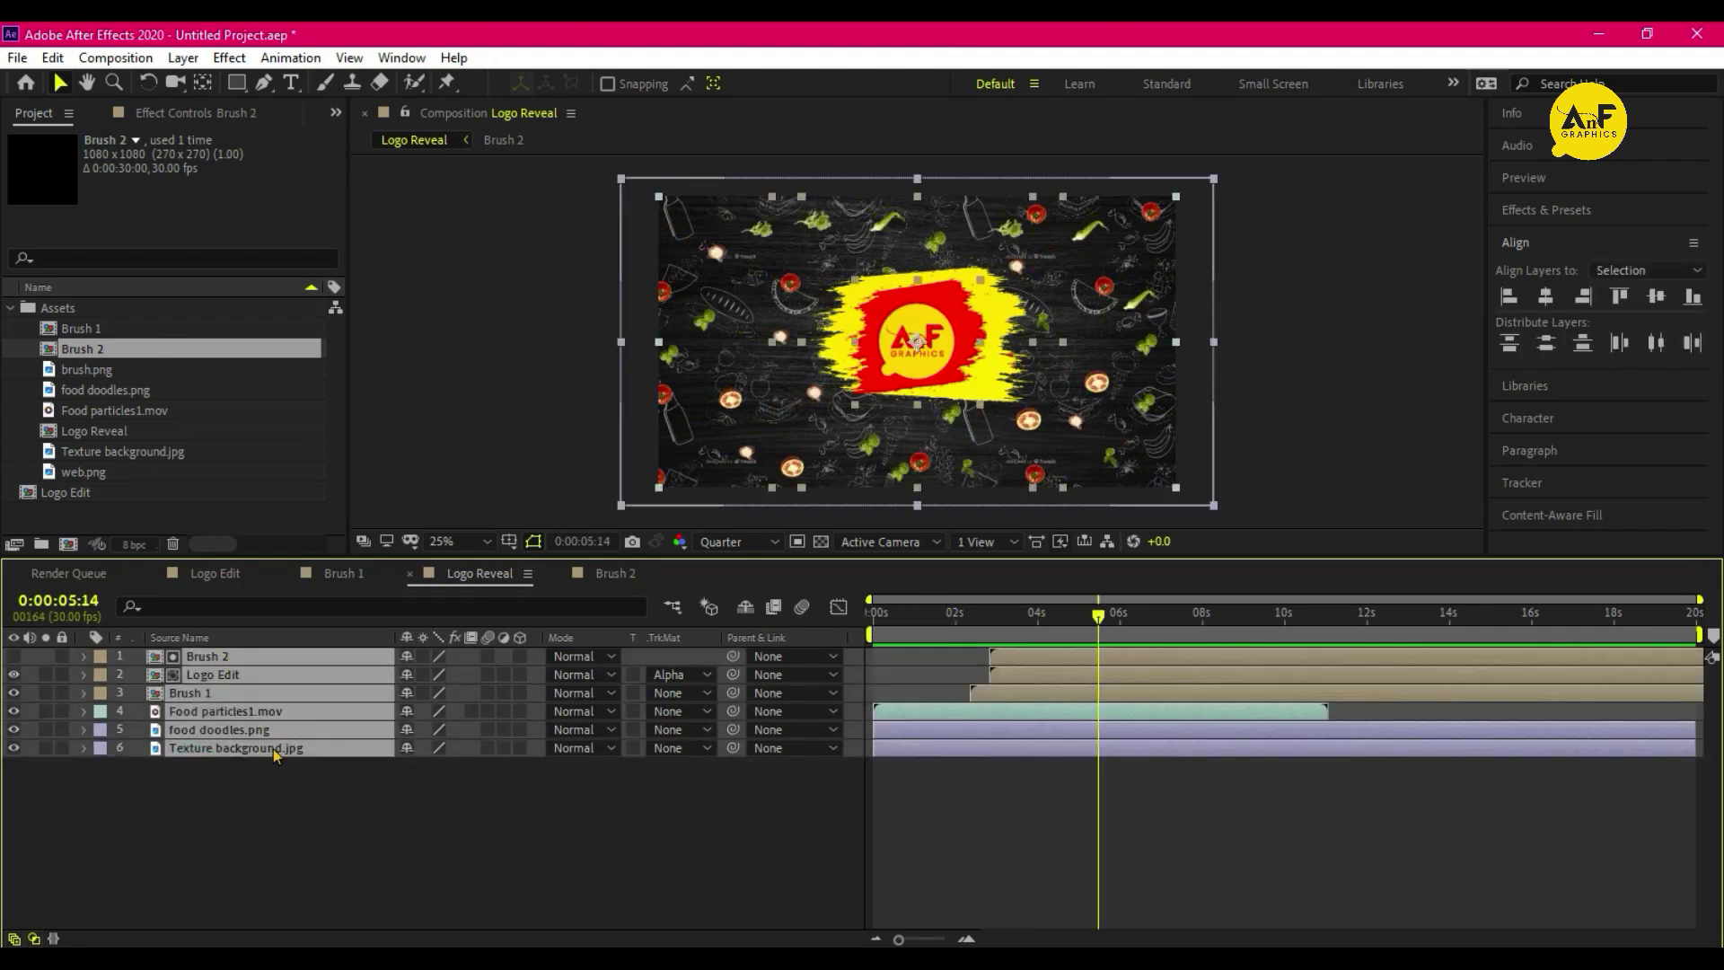
key("p")
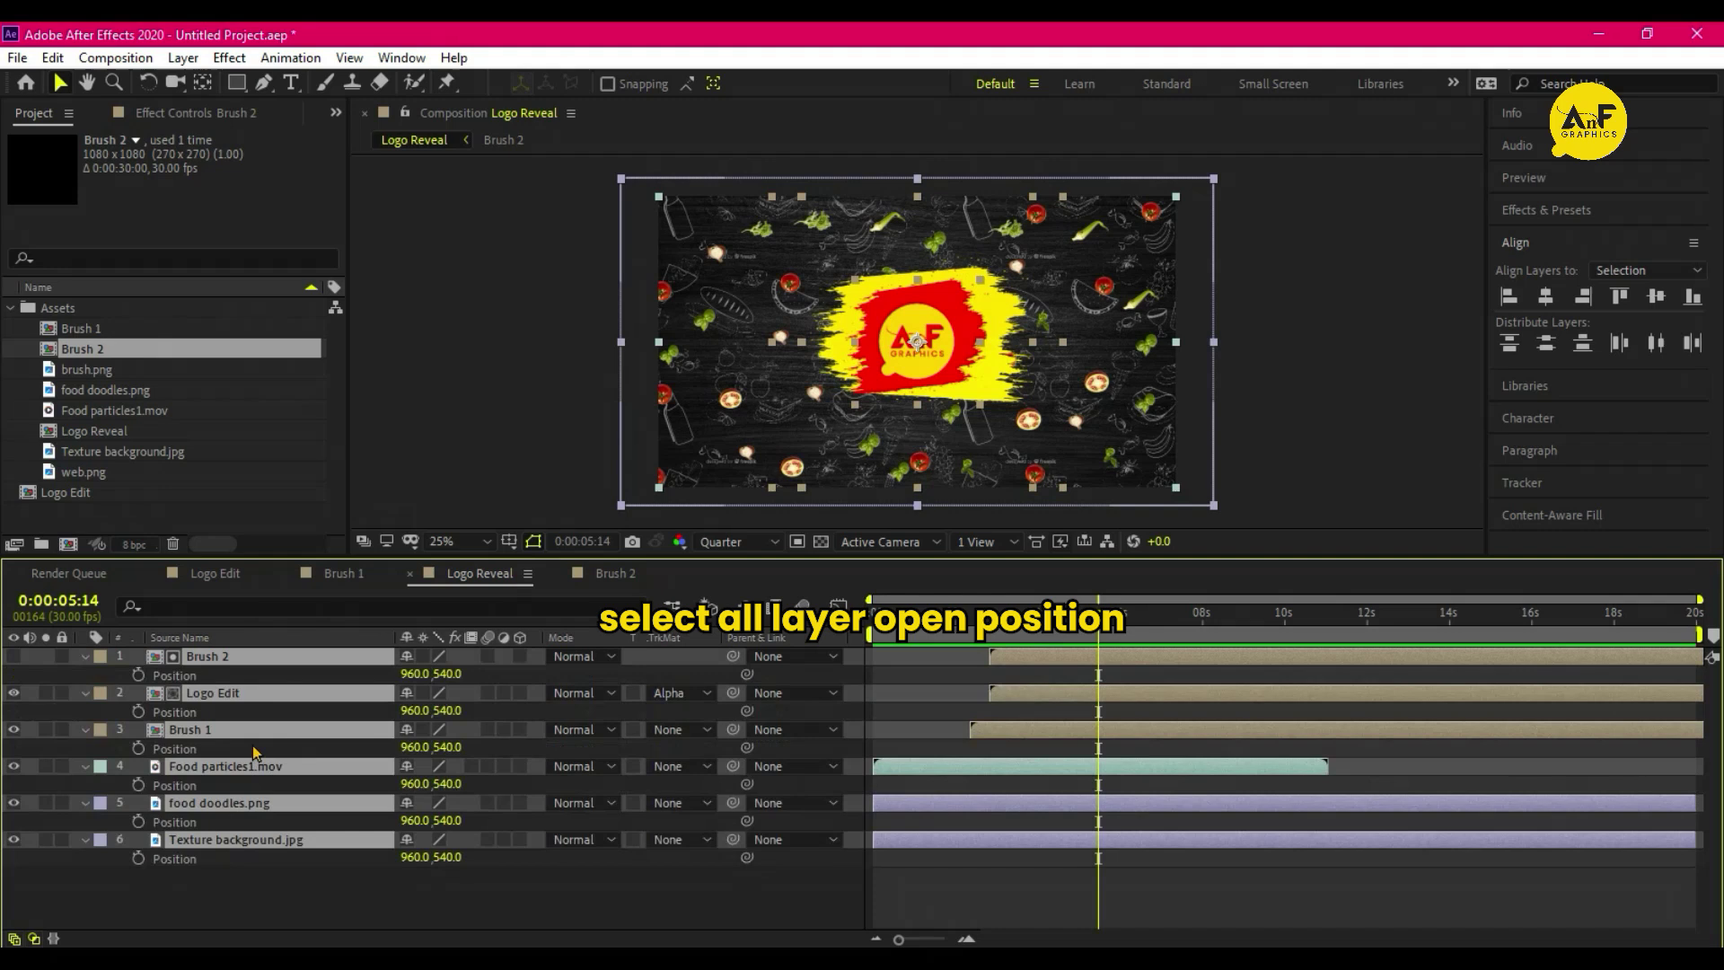
left_click(139, 675, "alt")
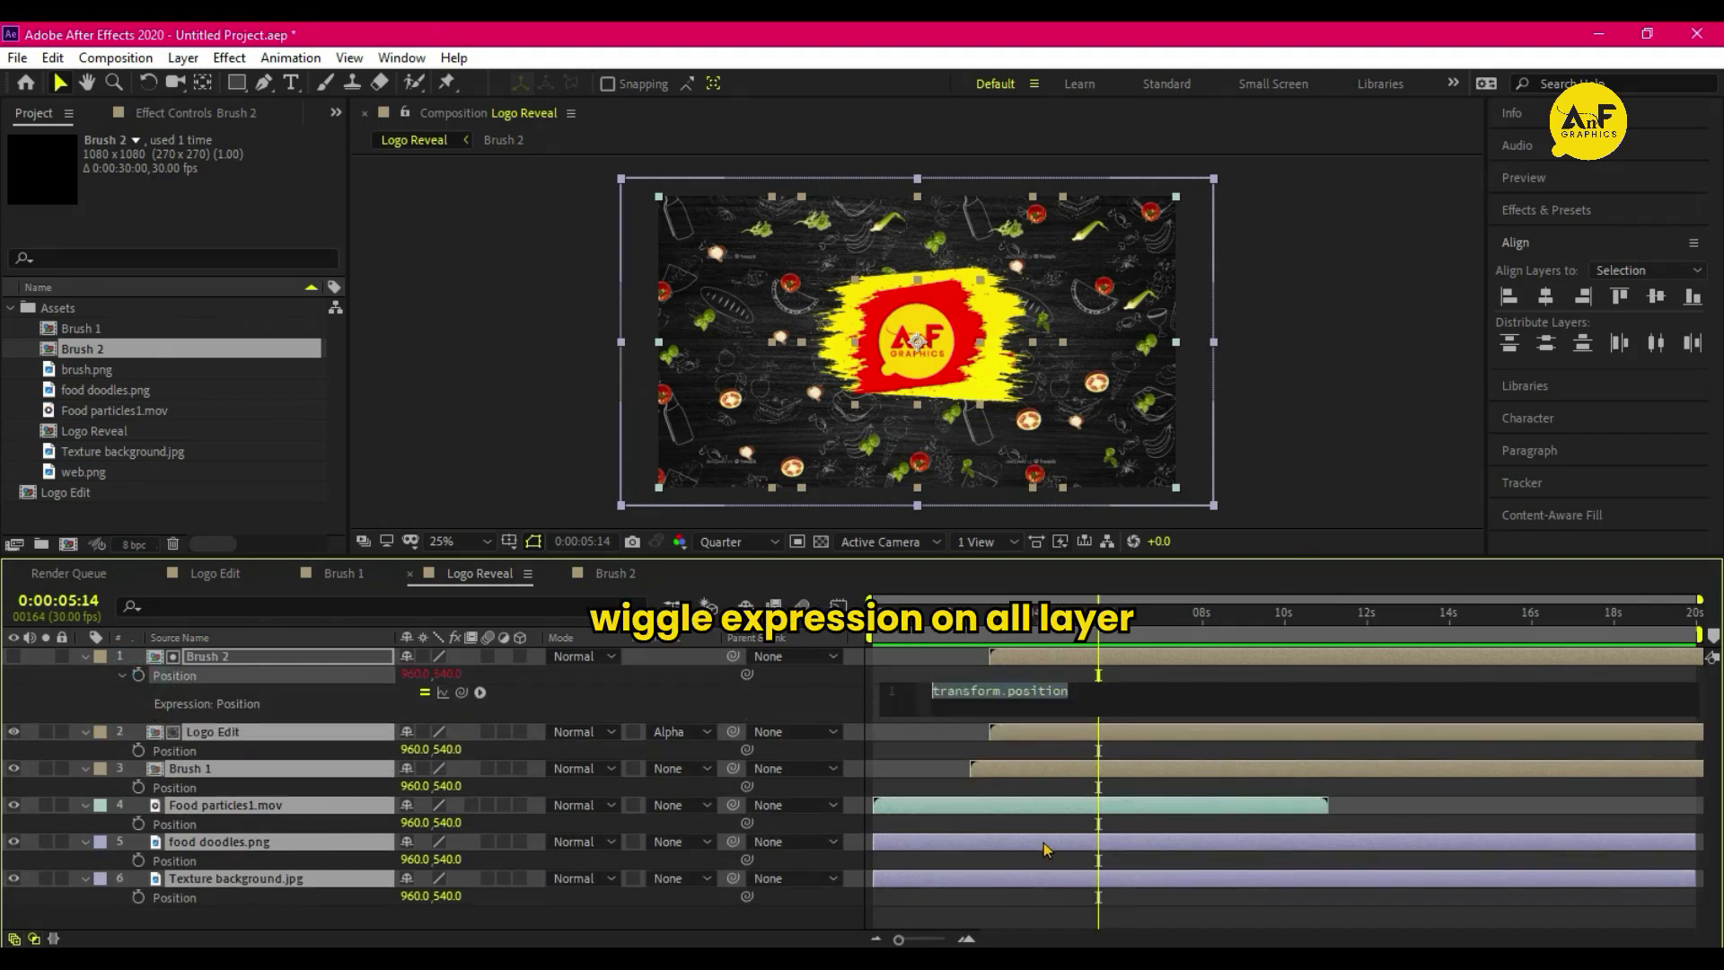
type("wiggle(")
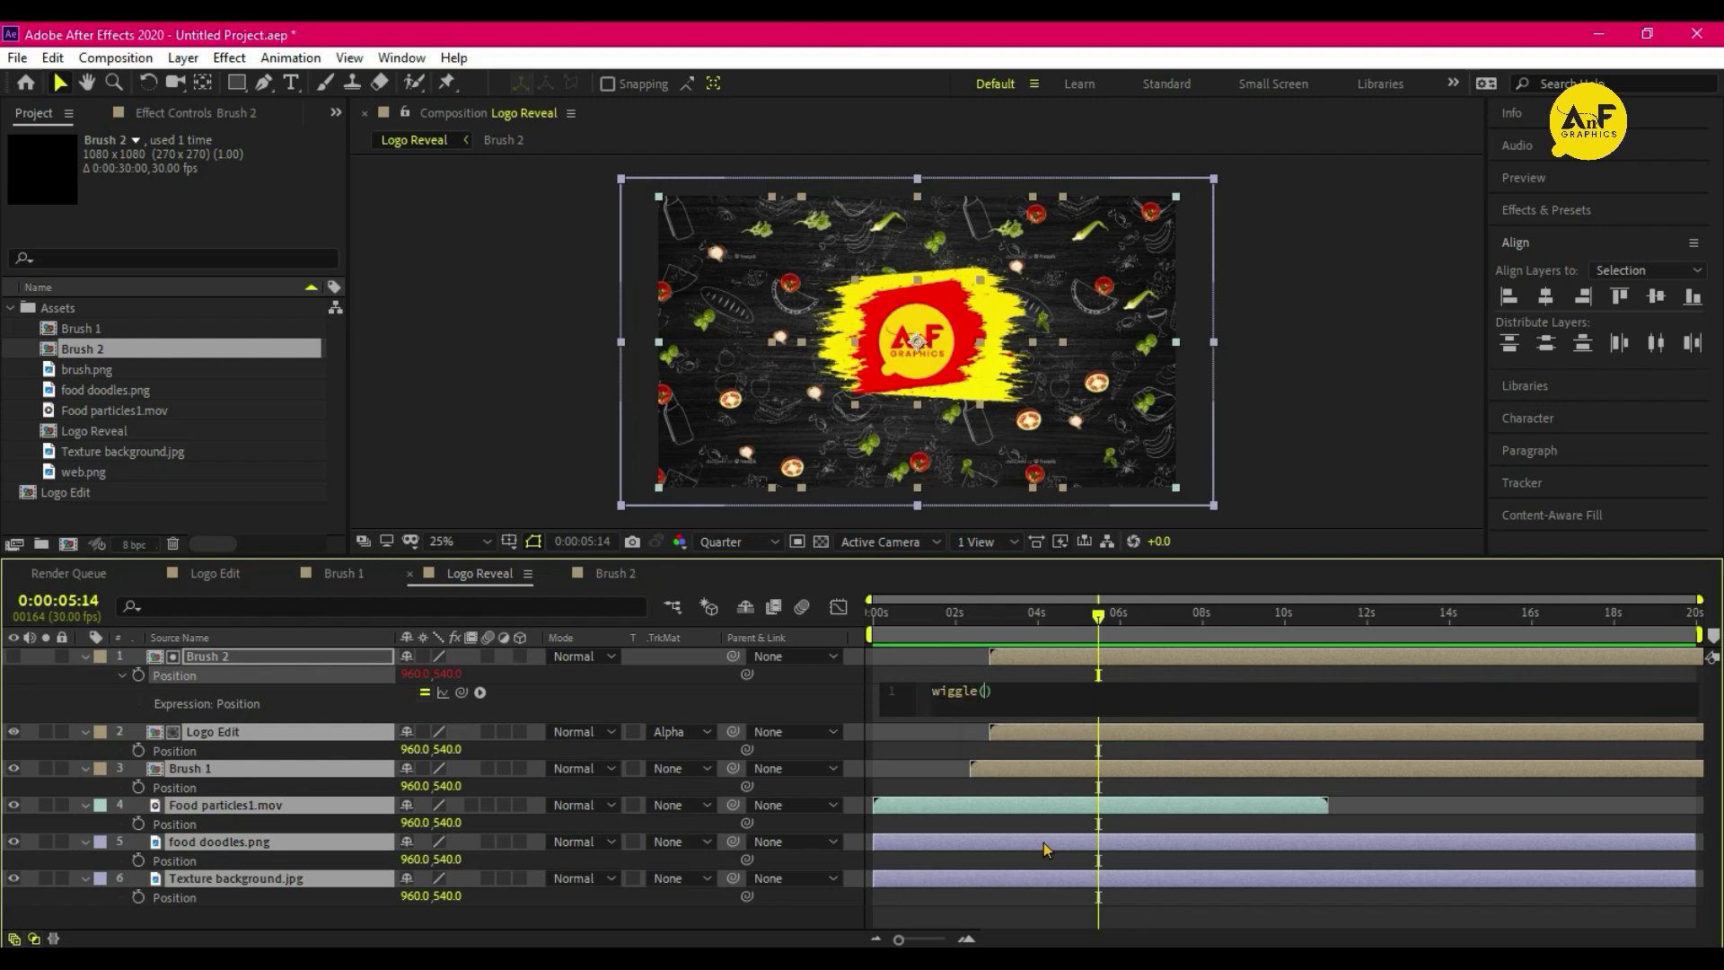
type("1,10")
key("ctrl+a")
key("ctrl+c")
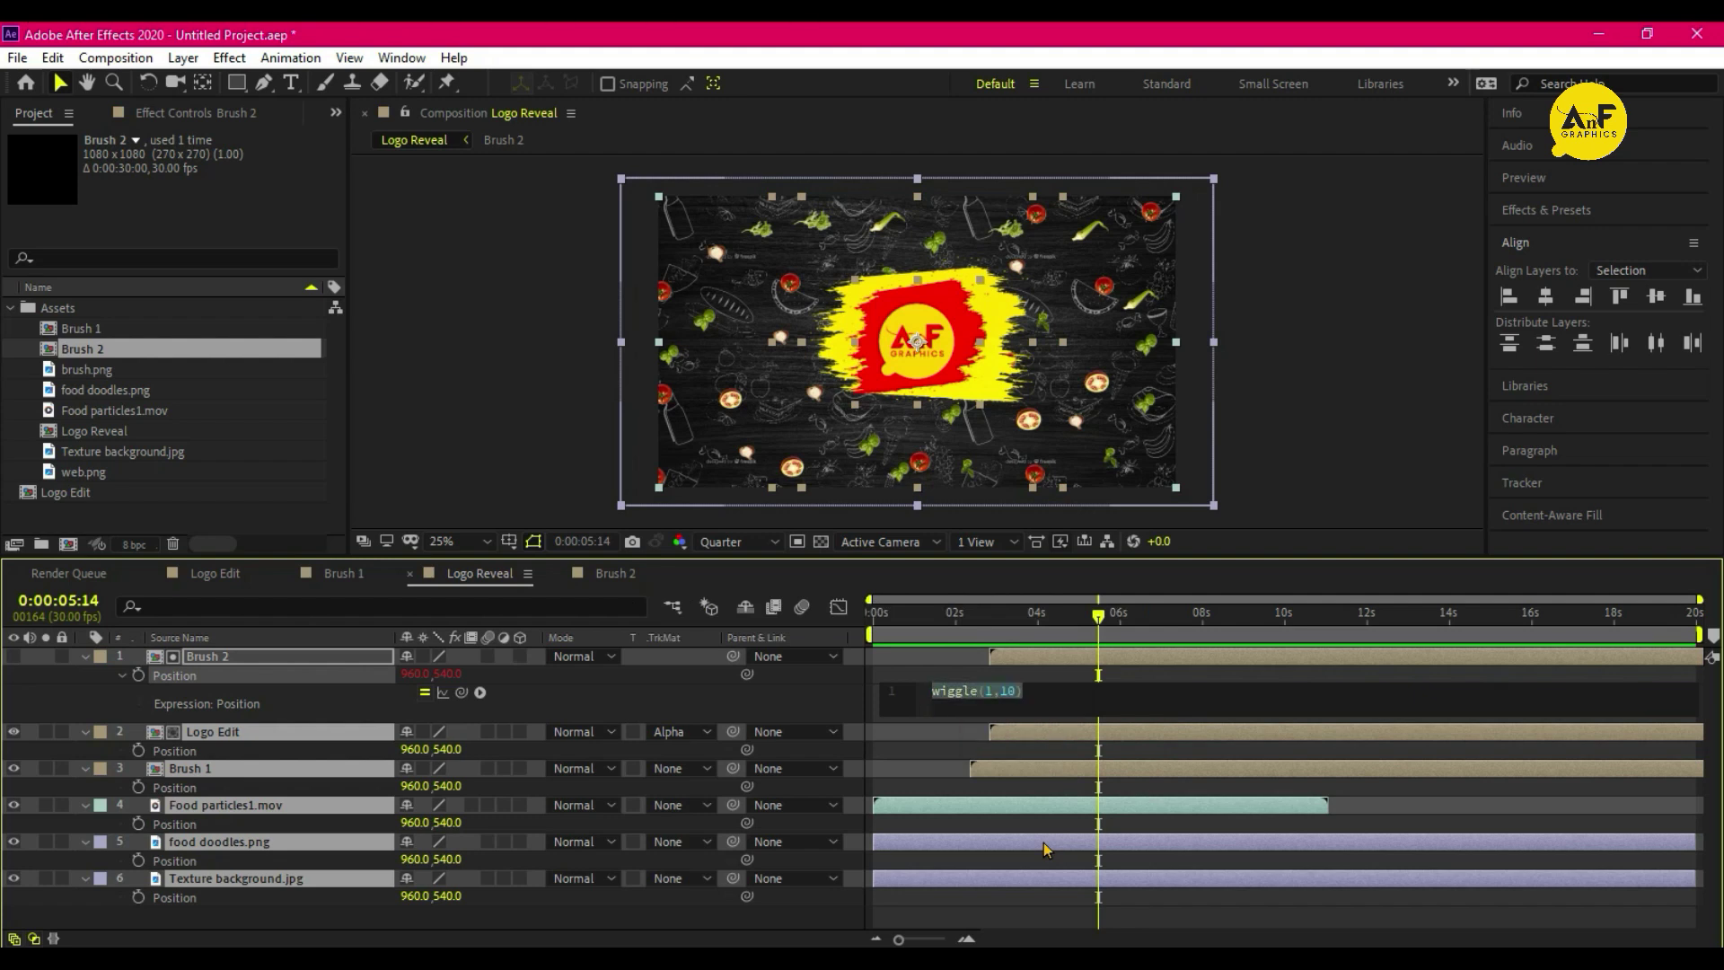
- Apply wiggle(1,10) to the Position of Logo Edit, Brush 1, food doodles and Texture background, and preview from the start
left_click(137, 752, "alt")
key("ctrl+v")
left_click(138, 826, "alt")
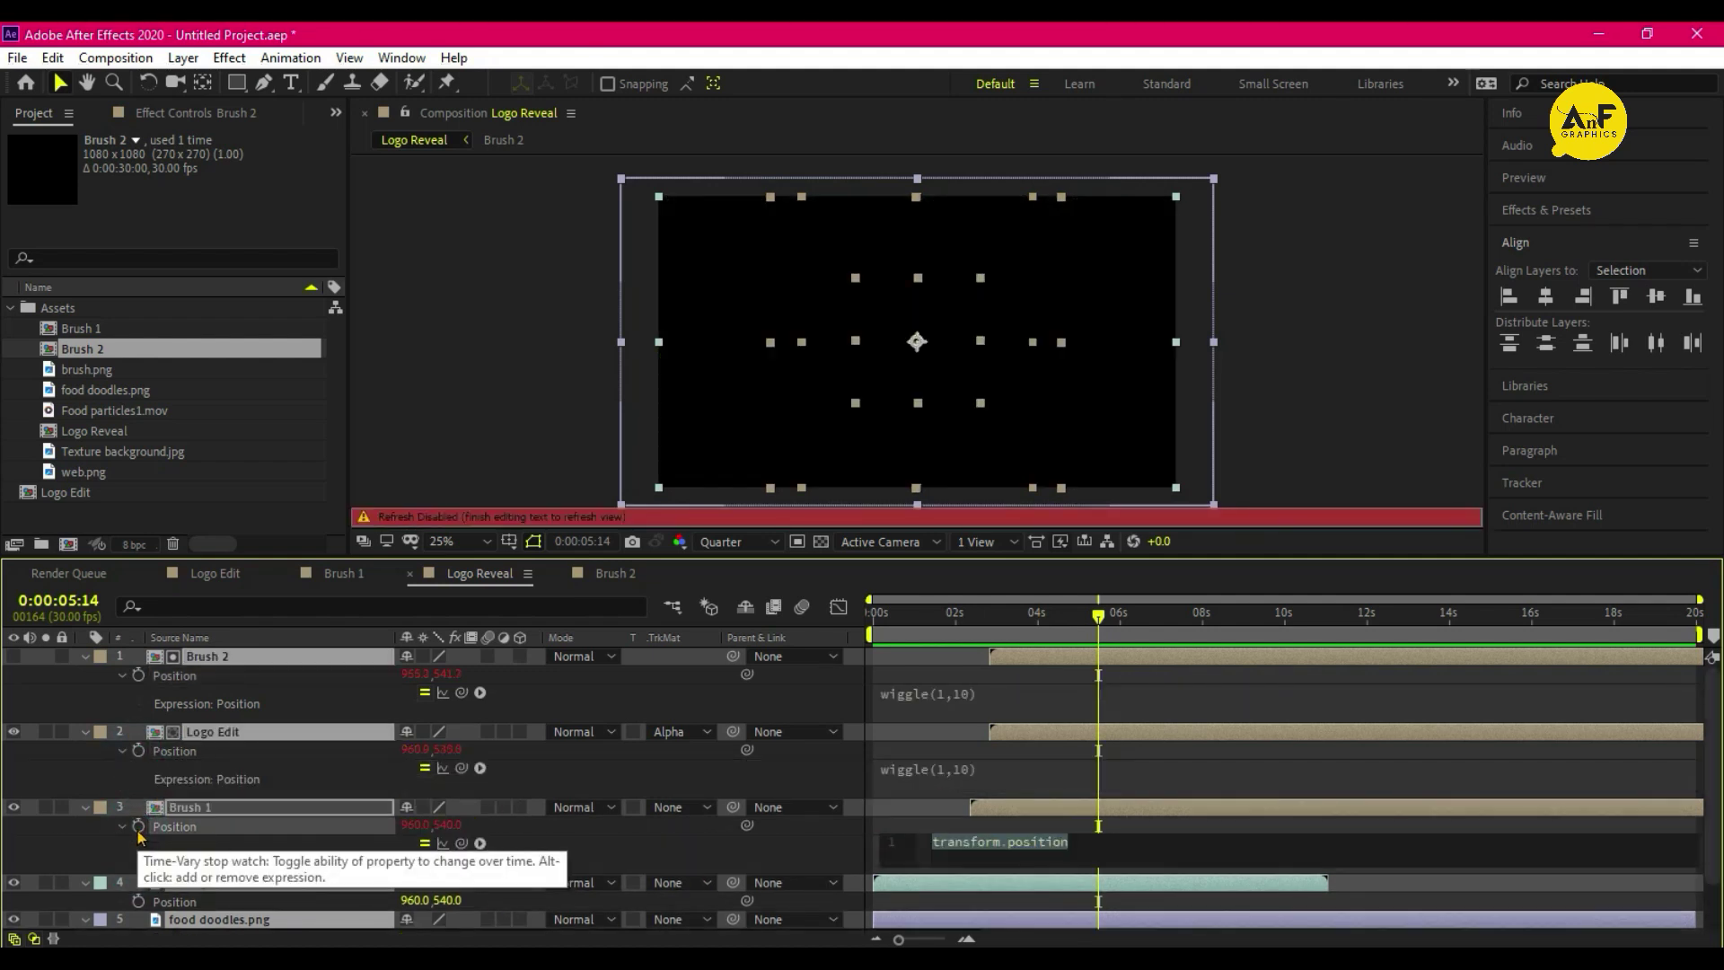
key("ctrl+v")
scroll(144, 903, "down", 2)
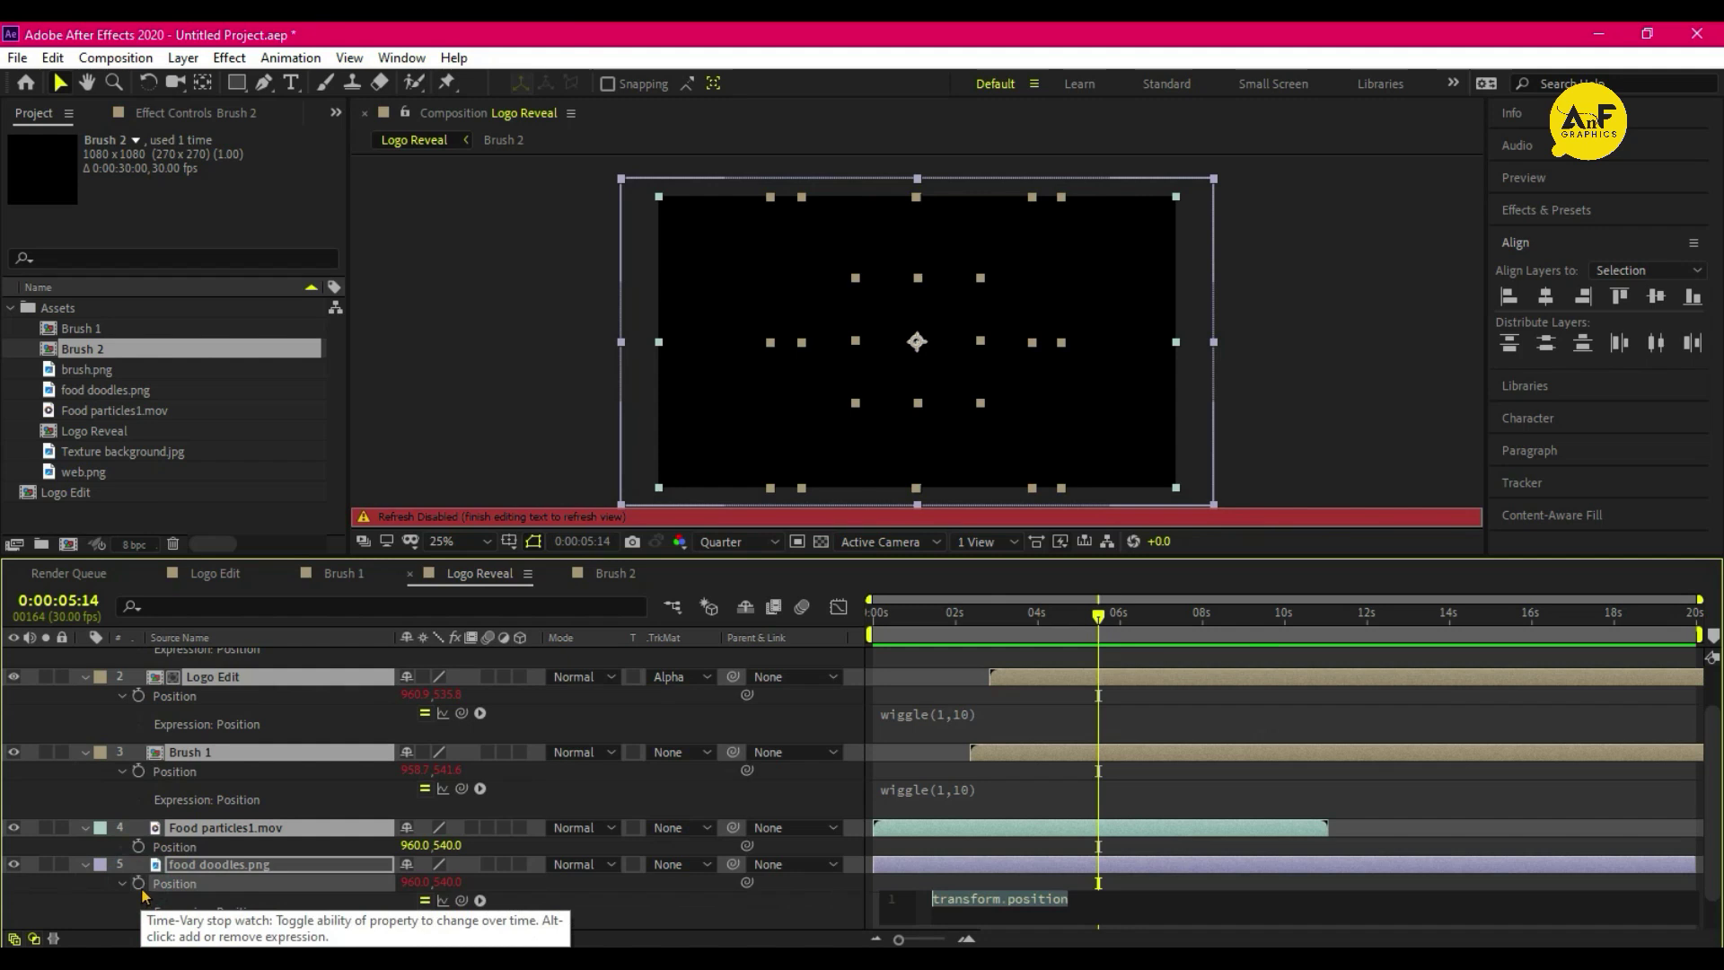
left_click(138, 920, "alt")
left_click_drag(1097, 618, 760, 675)
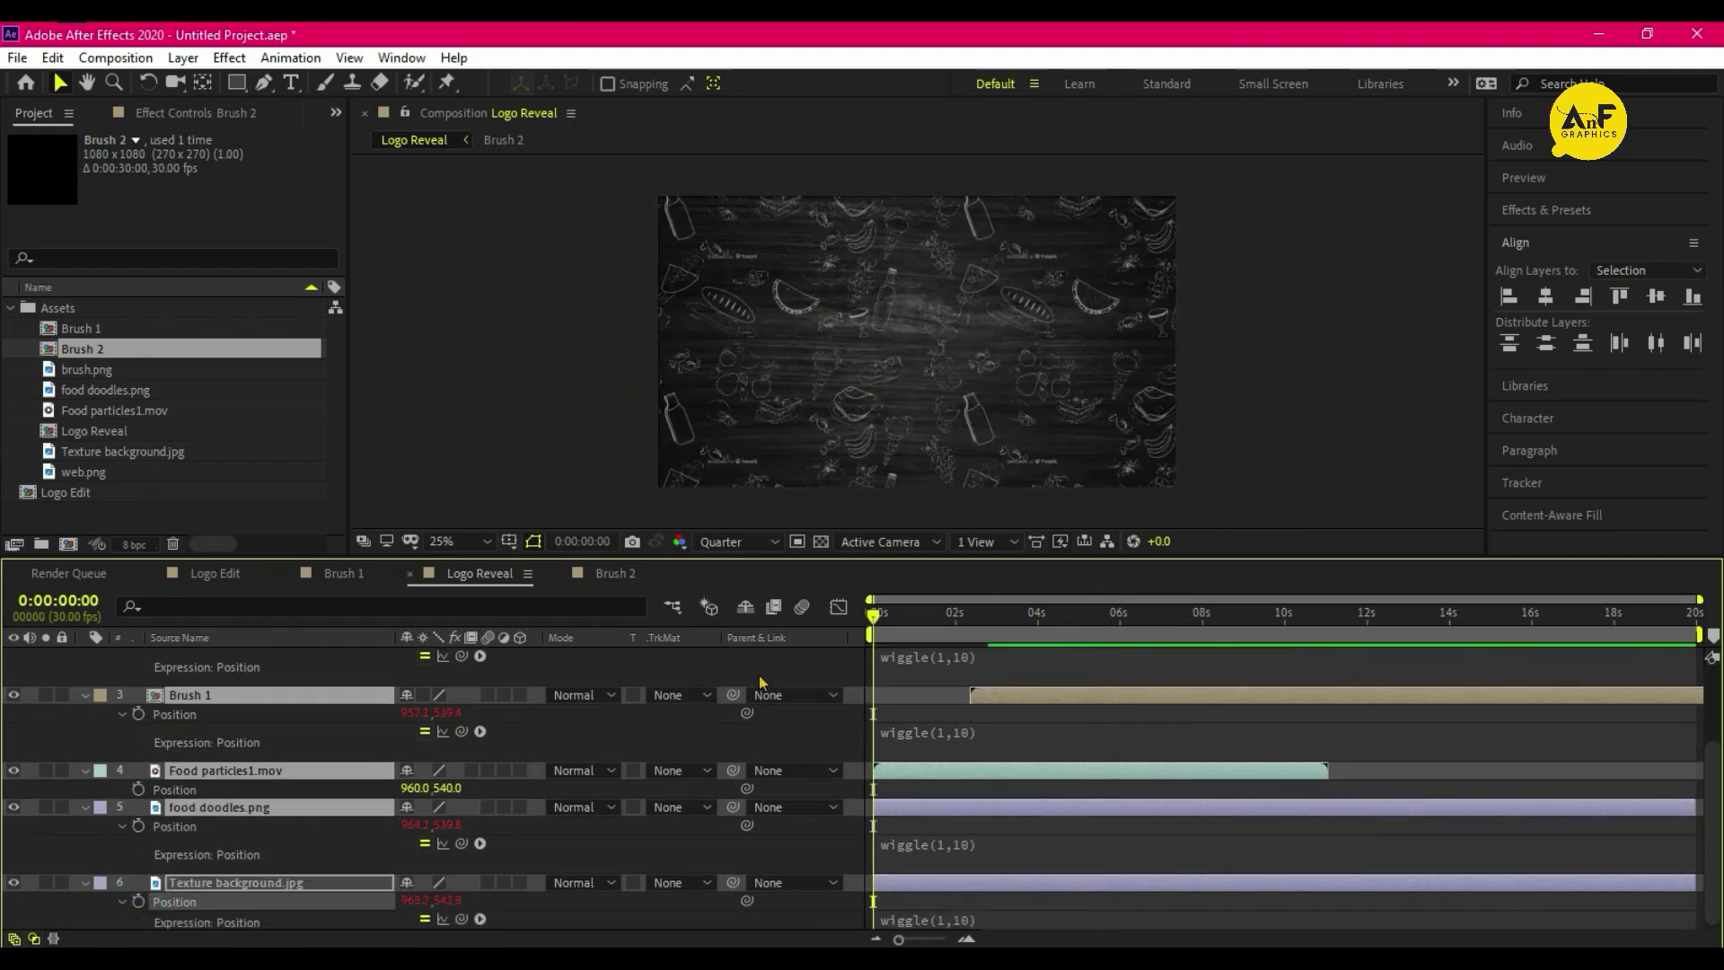
key("space")
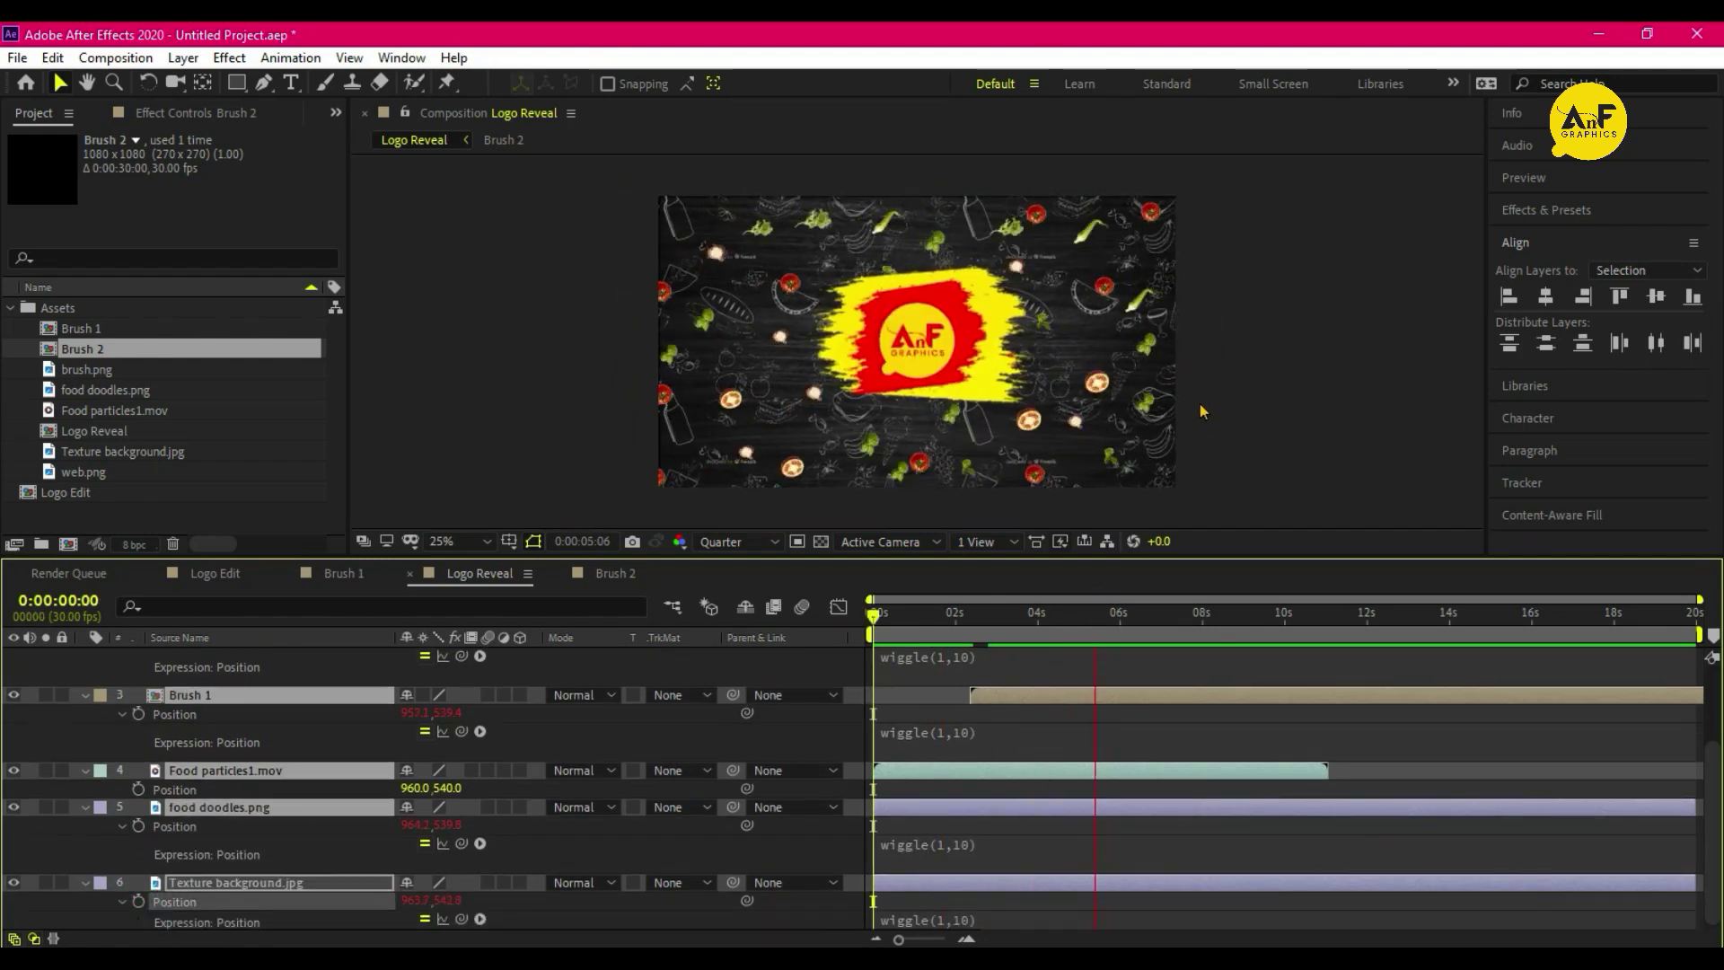
key("space")
- Convert all six Logo Reveal layers to 3D and switch the composition to Custom View 1
key("ctrl+a")
scroll(406, 844, "up", 2)
key("u")
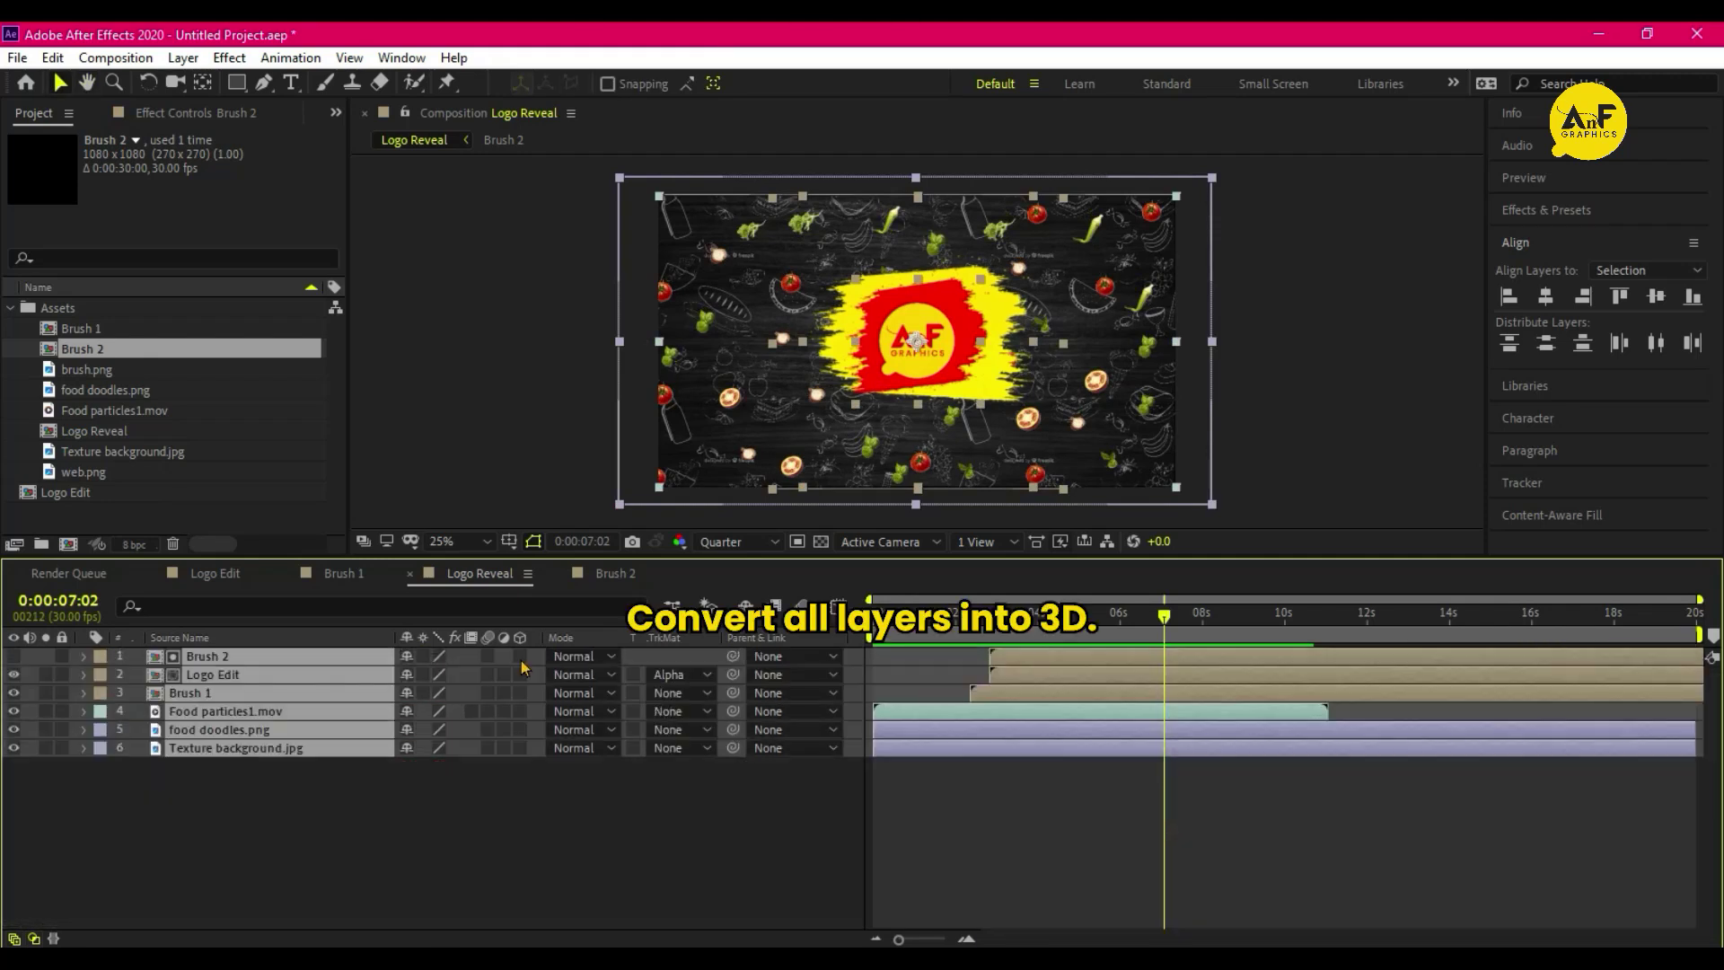
left_click(519, 656)
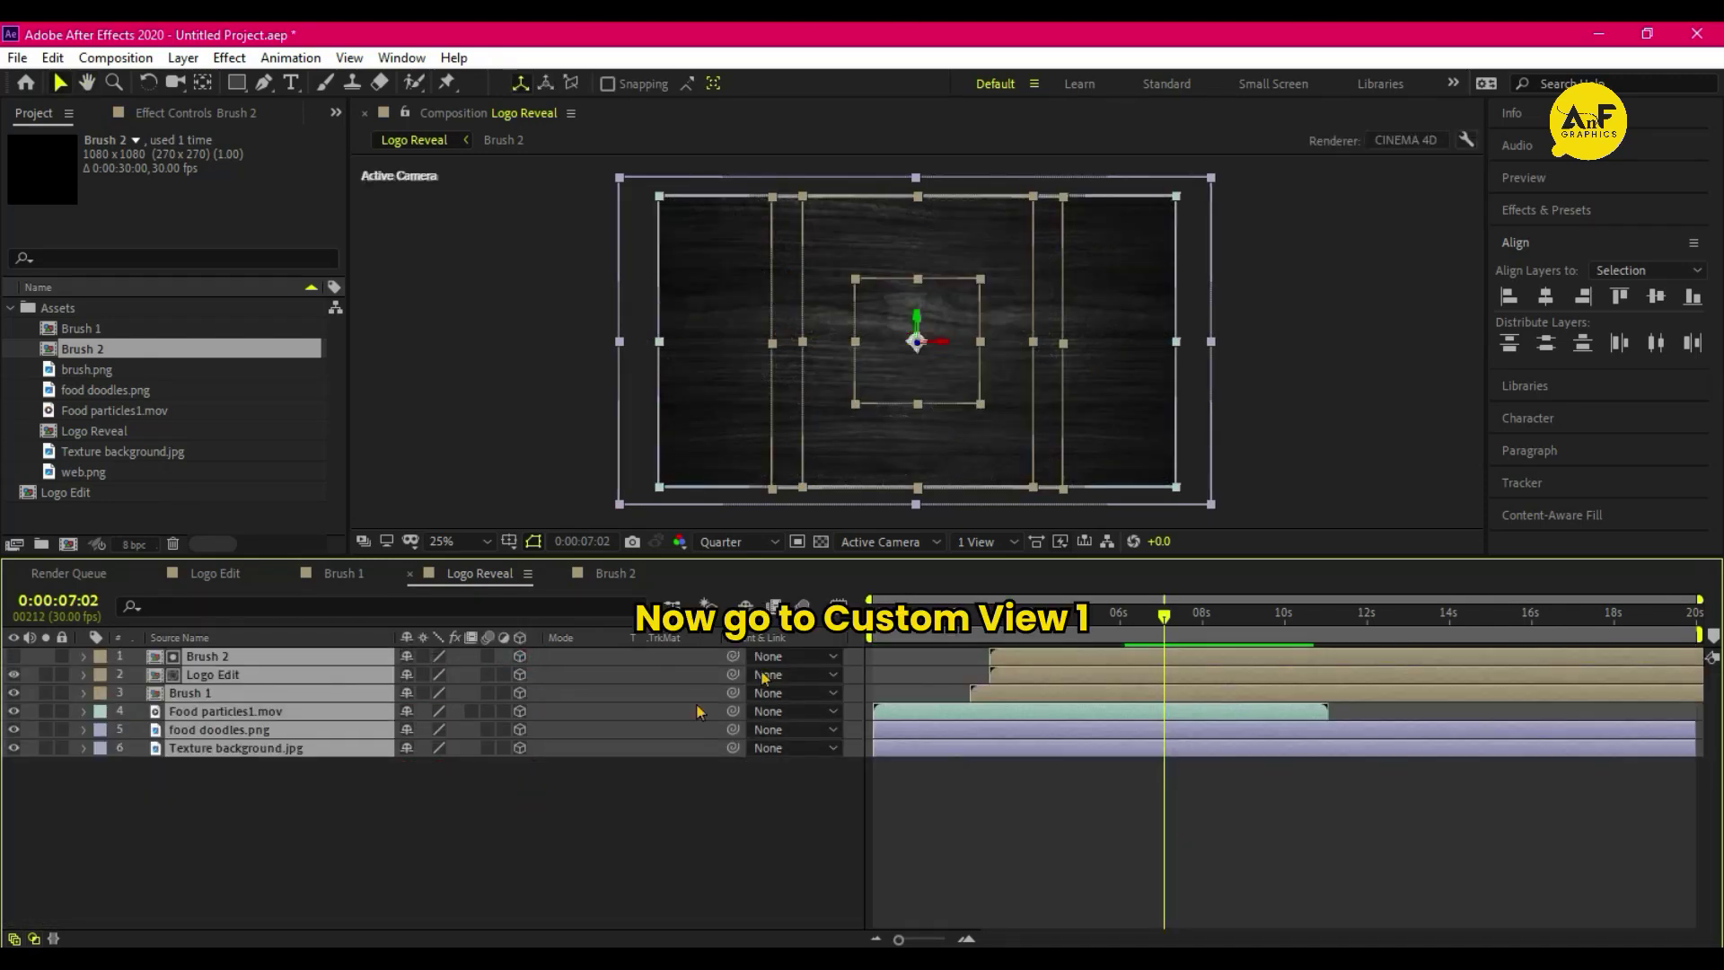
left_click(884, 542)
left_click(911, 745)
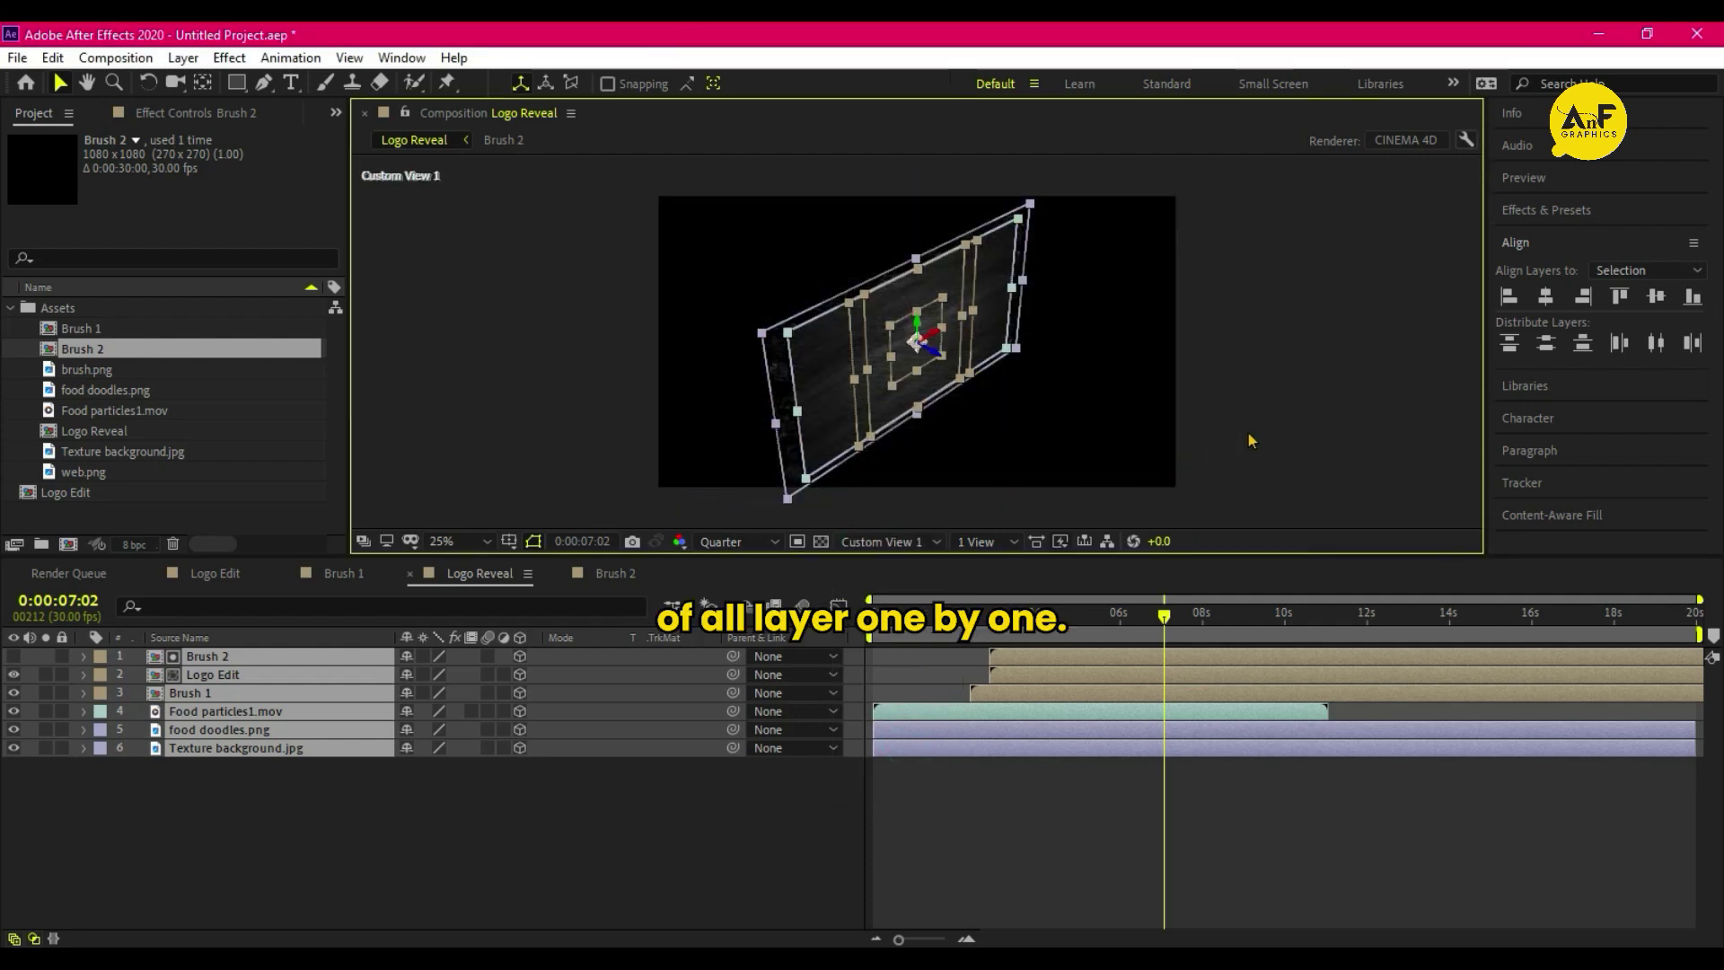
- Offset the layers in depth along Z one by one, handling Brush 2 and Logo Edit together, and return to the Active Camera view
left_click(500, 821)
left_click(244, 657)
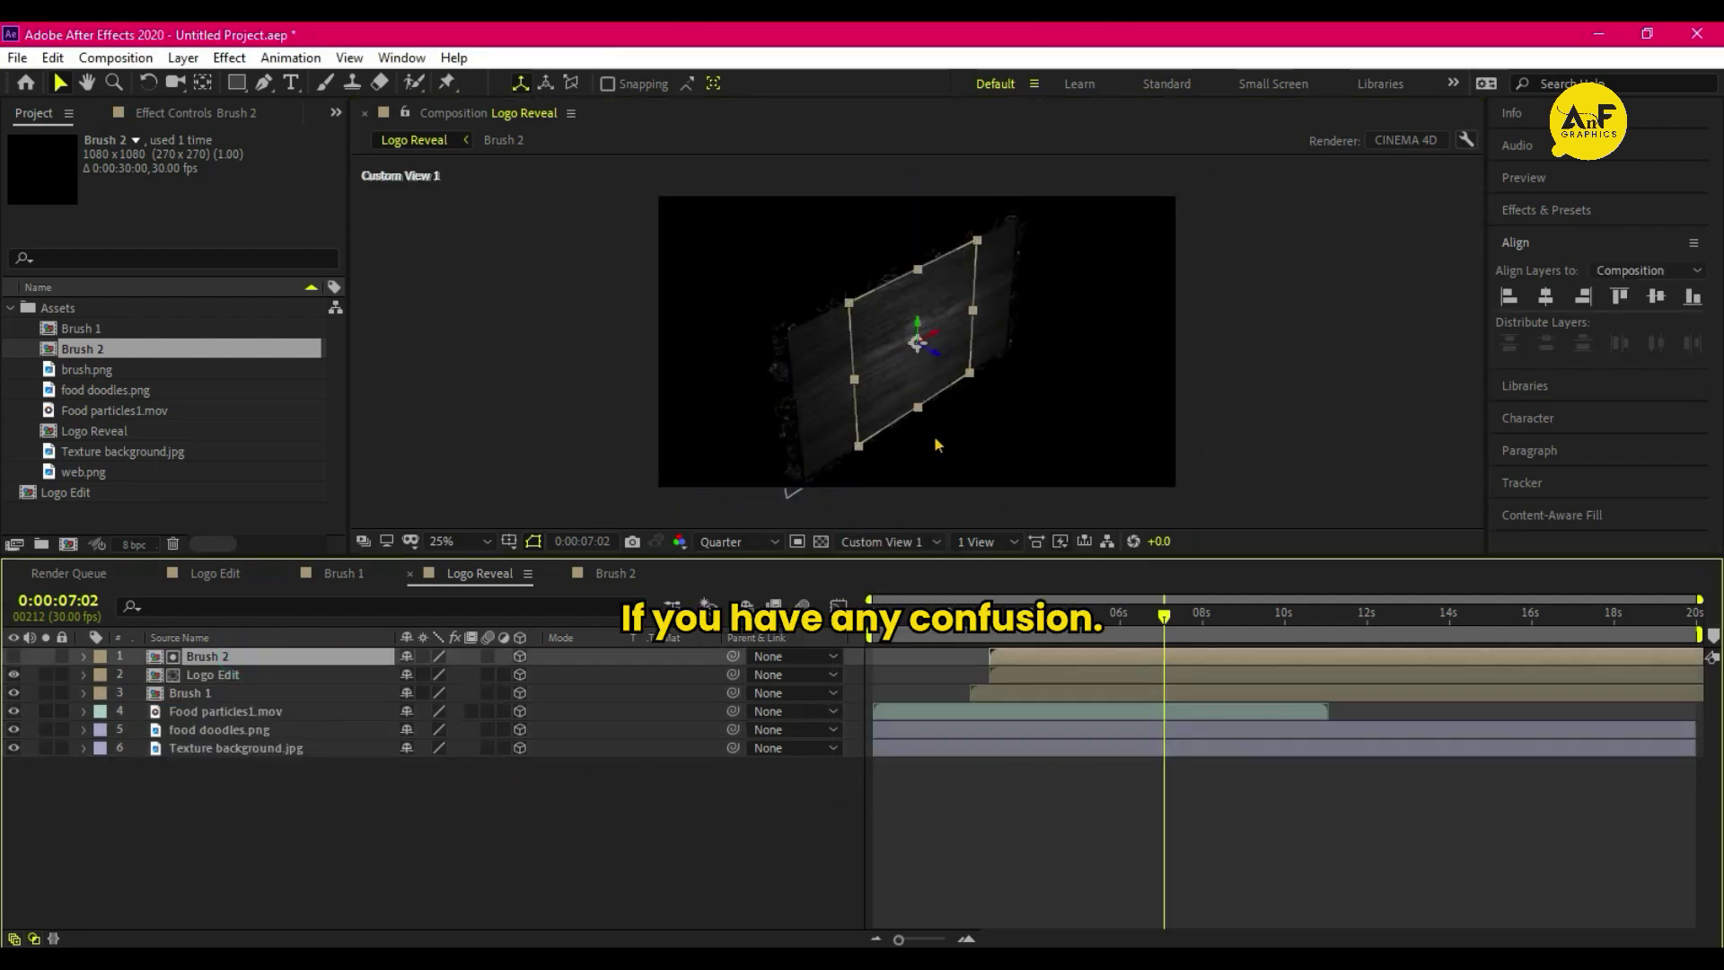
left_click(296, 748)
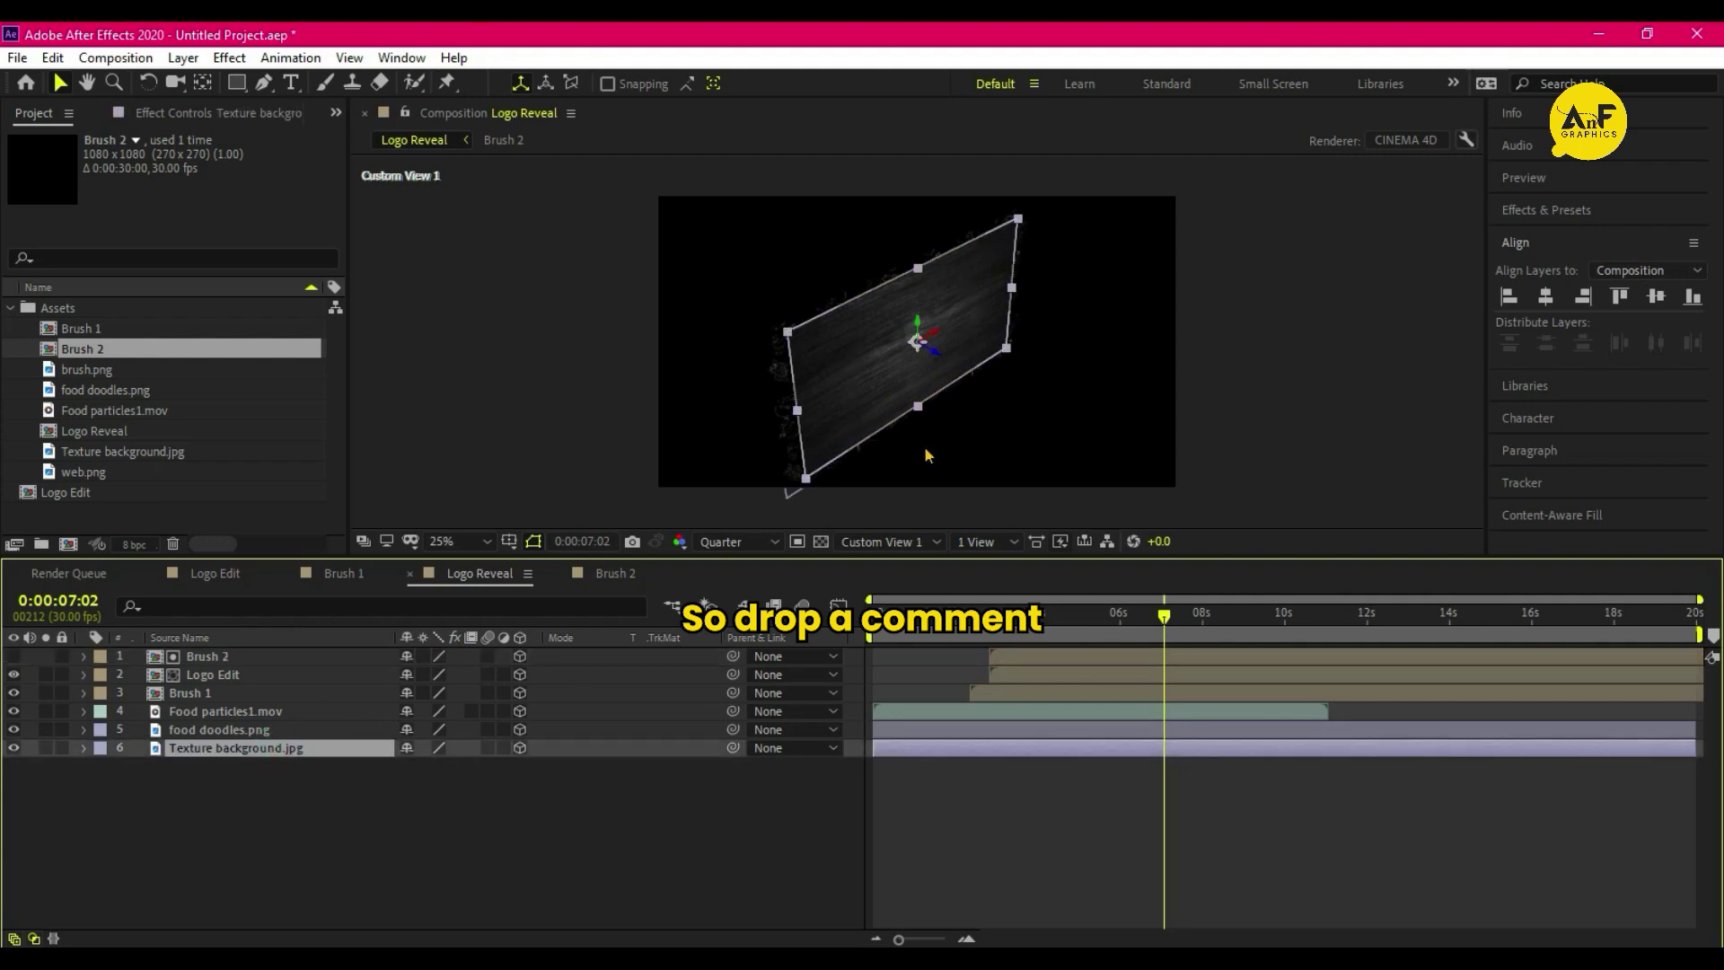
left_click(241, 674)
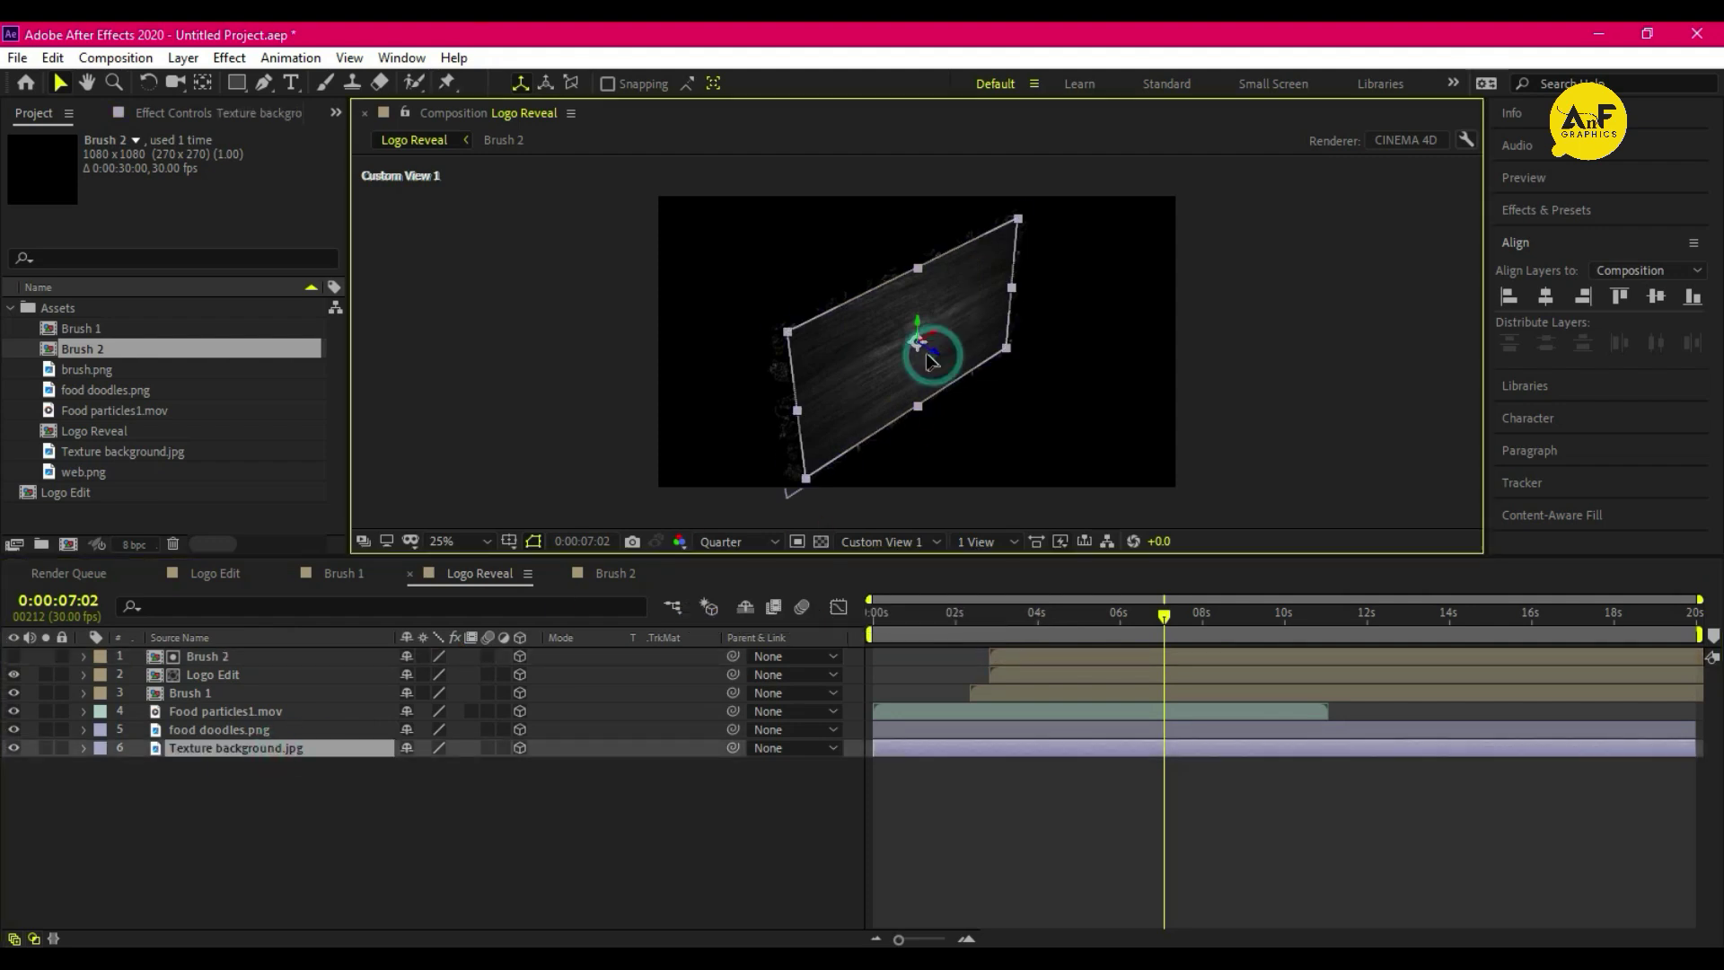
left_click(235, 656, "shift")
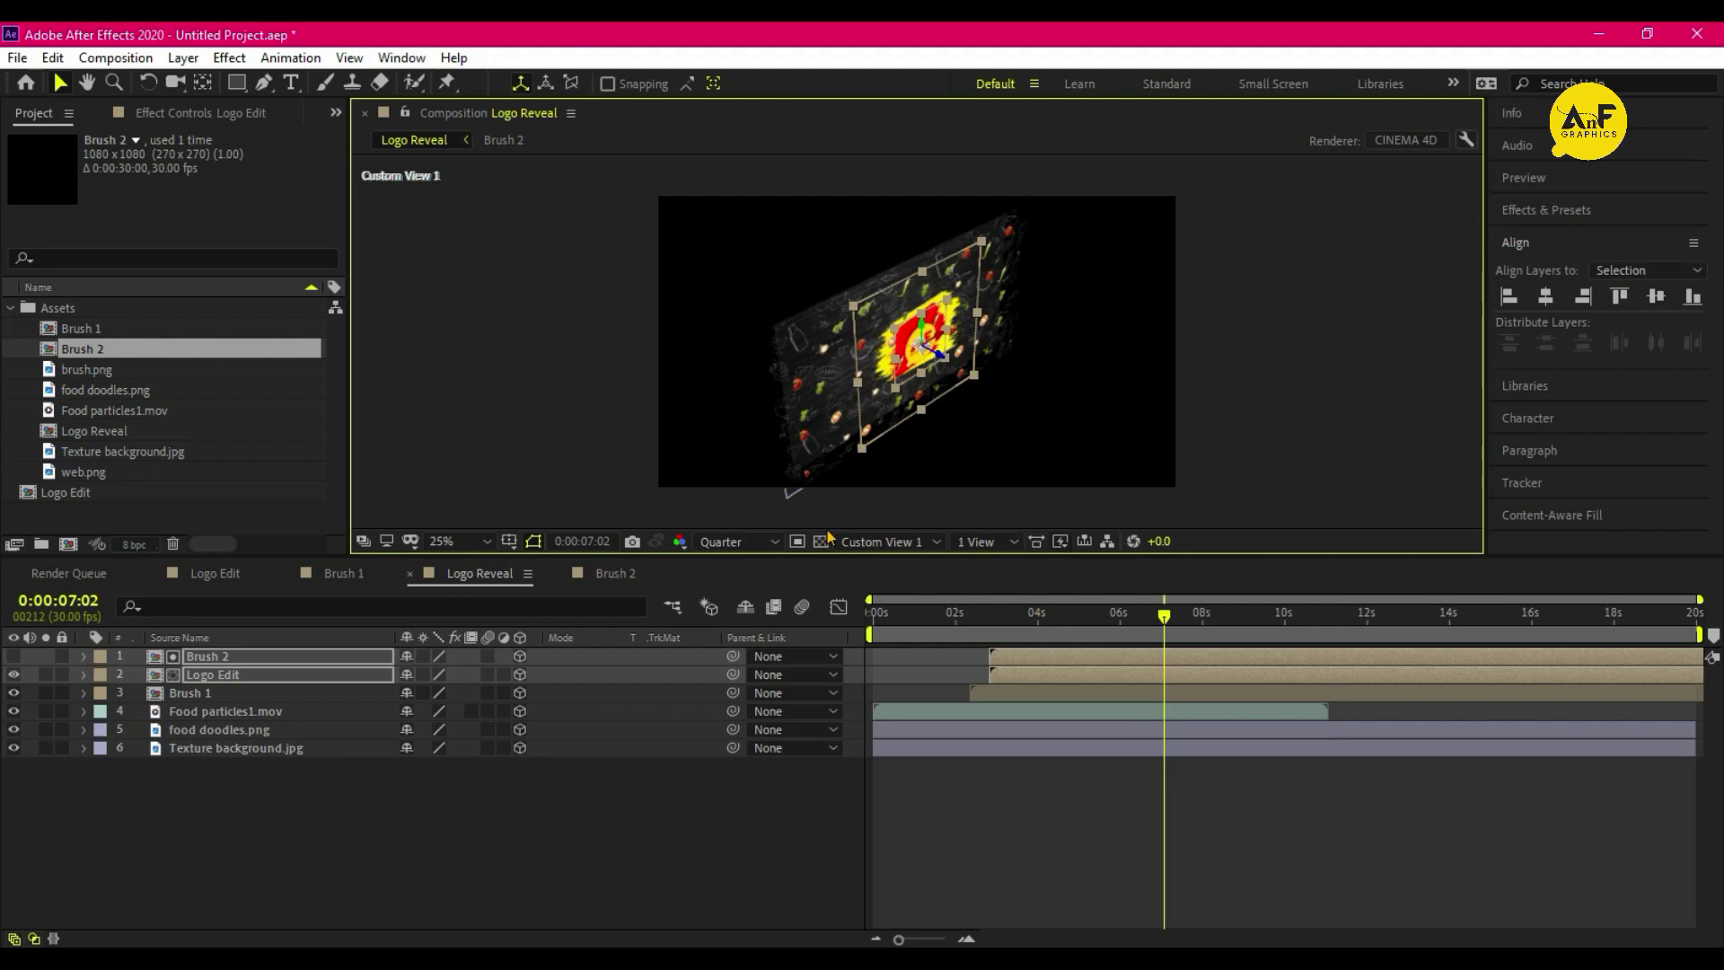
left_click(233, 692)
left_click(269, 729)
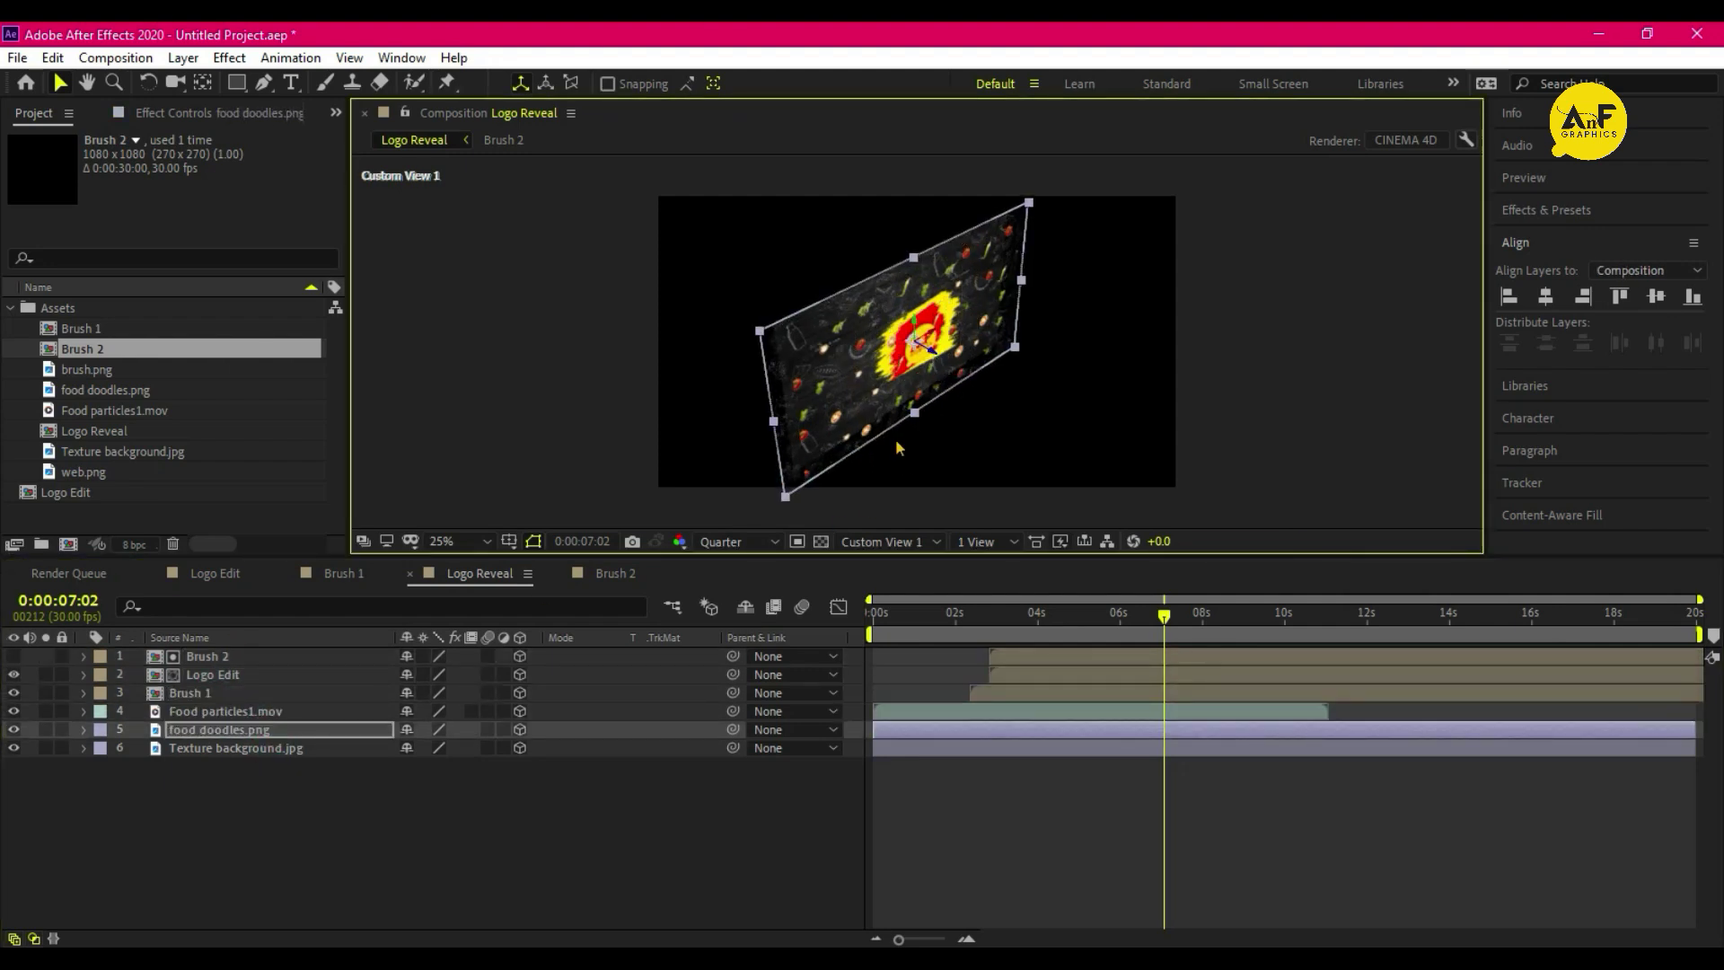
left_click(889, 538)
left_click(887, 563)
- Create a two-node camera with the 50mm preset in the Logo Reveal composition
right_click(258, 532)
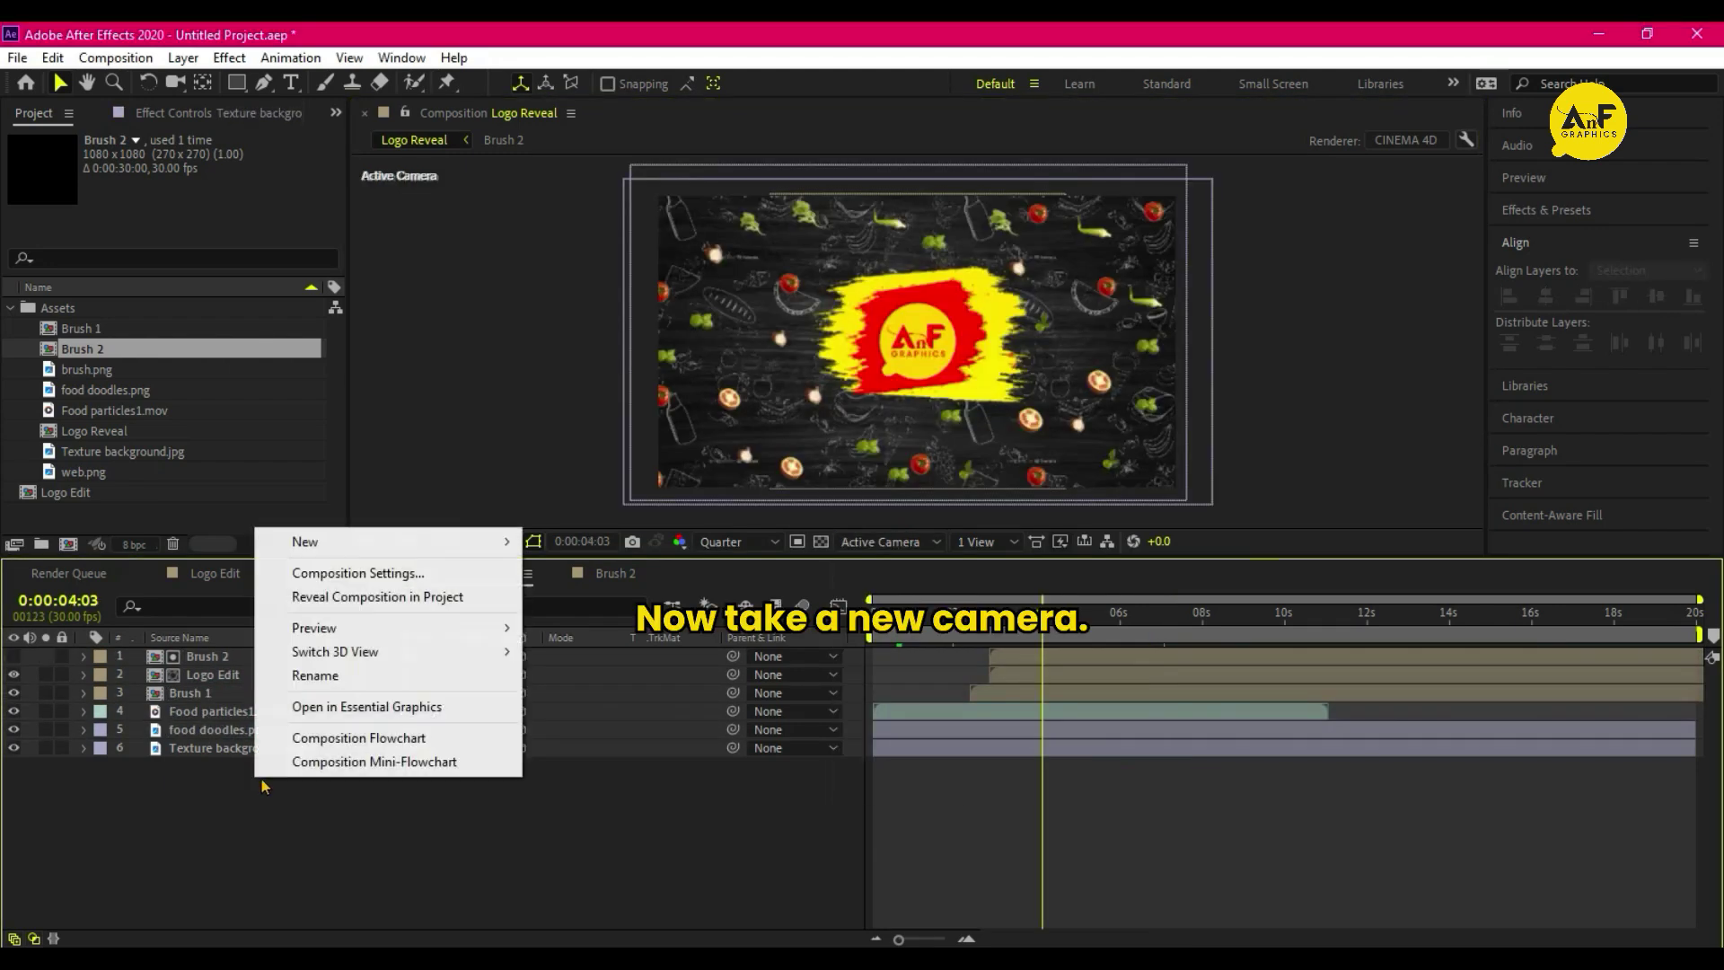
mouse_move(346, 542)
left_click(610, 647)
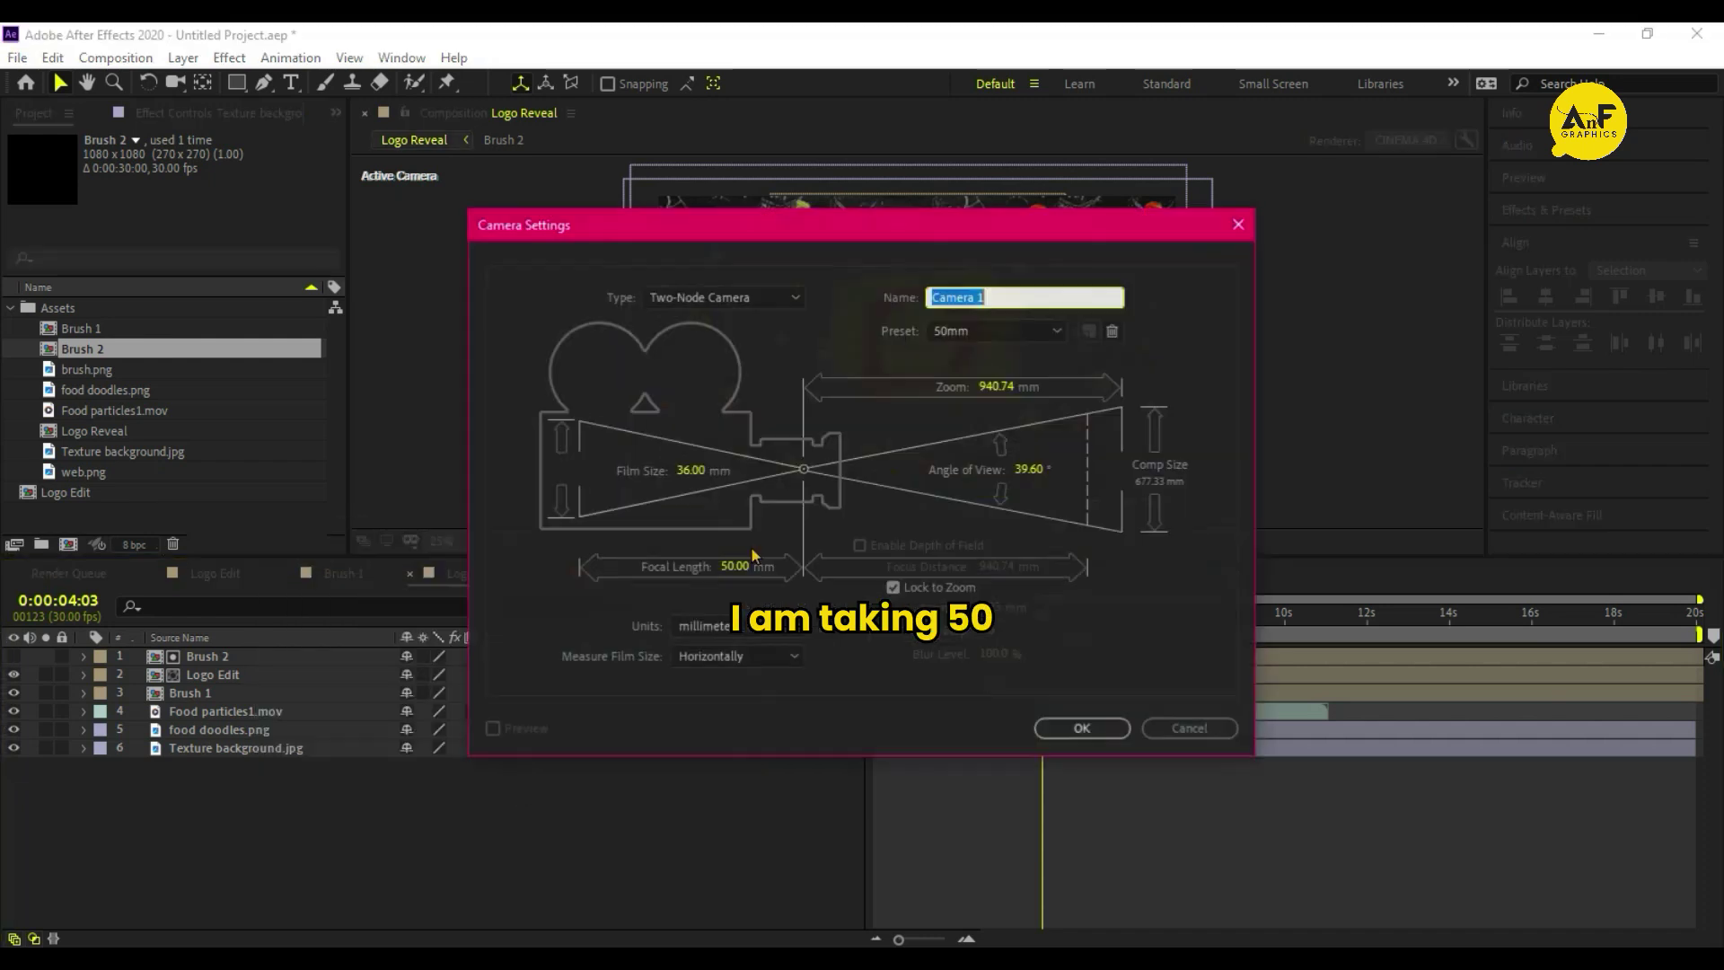
left_click(1028, 330)
left_click(968, 502)
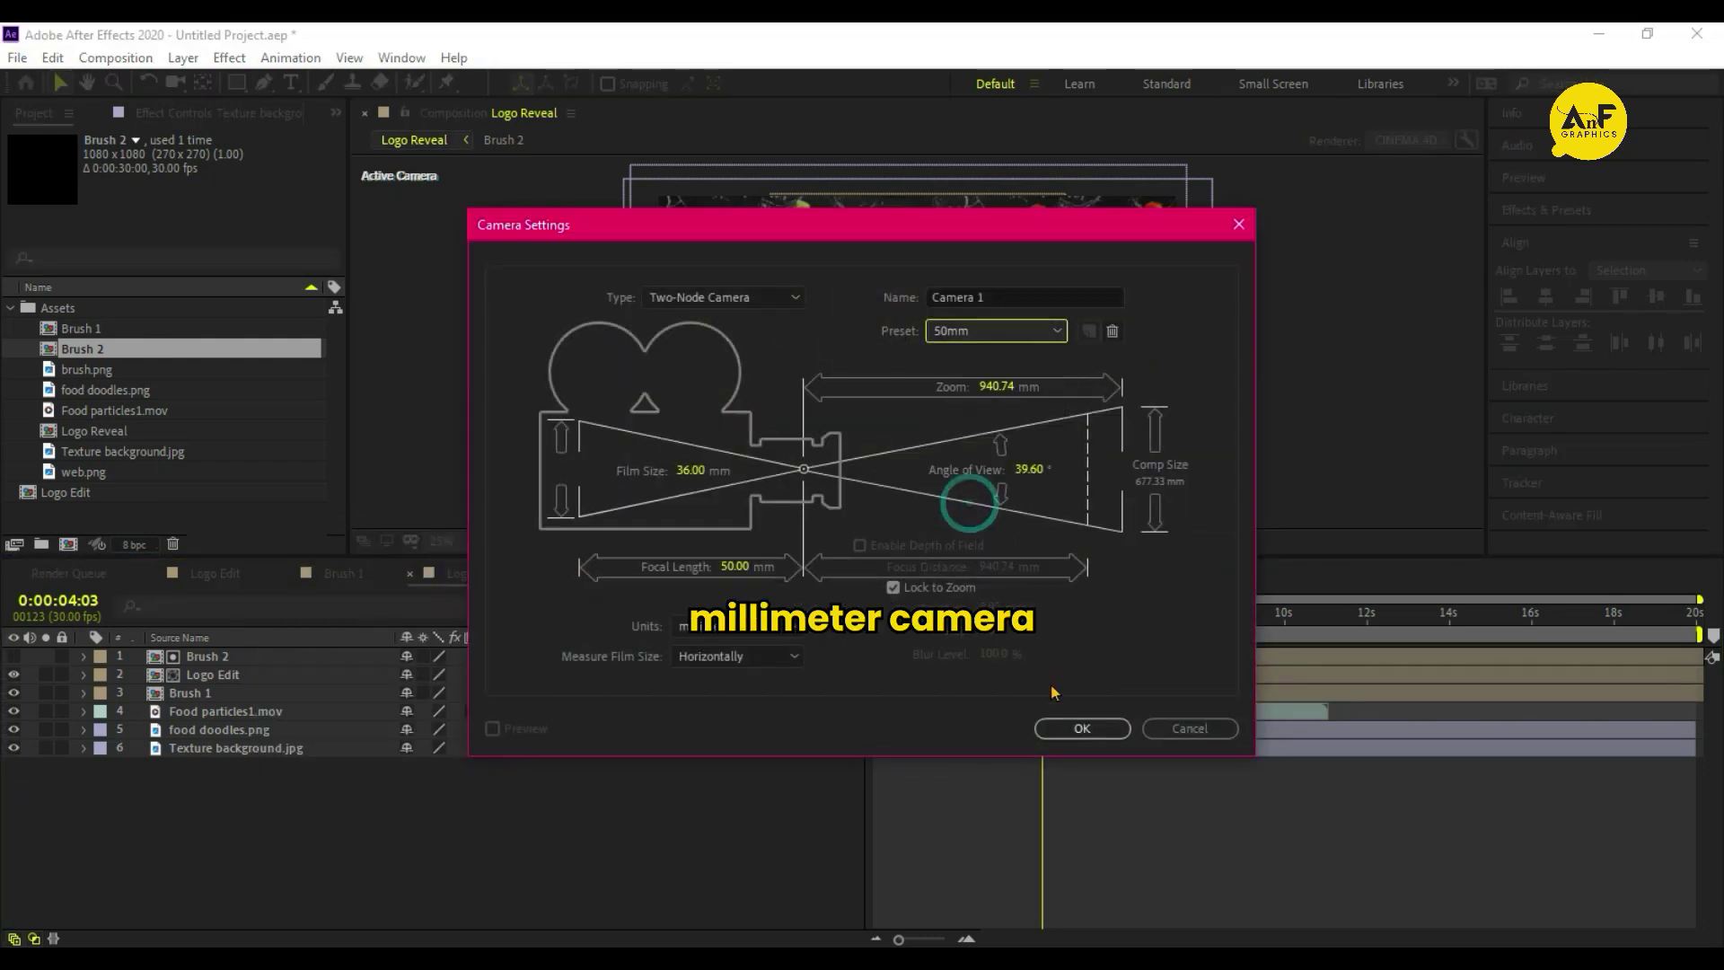
left_click(1082, 728)
- Add a null object to Logo Reveal and parent Camera 1 to it
right_click(400, 861)
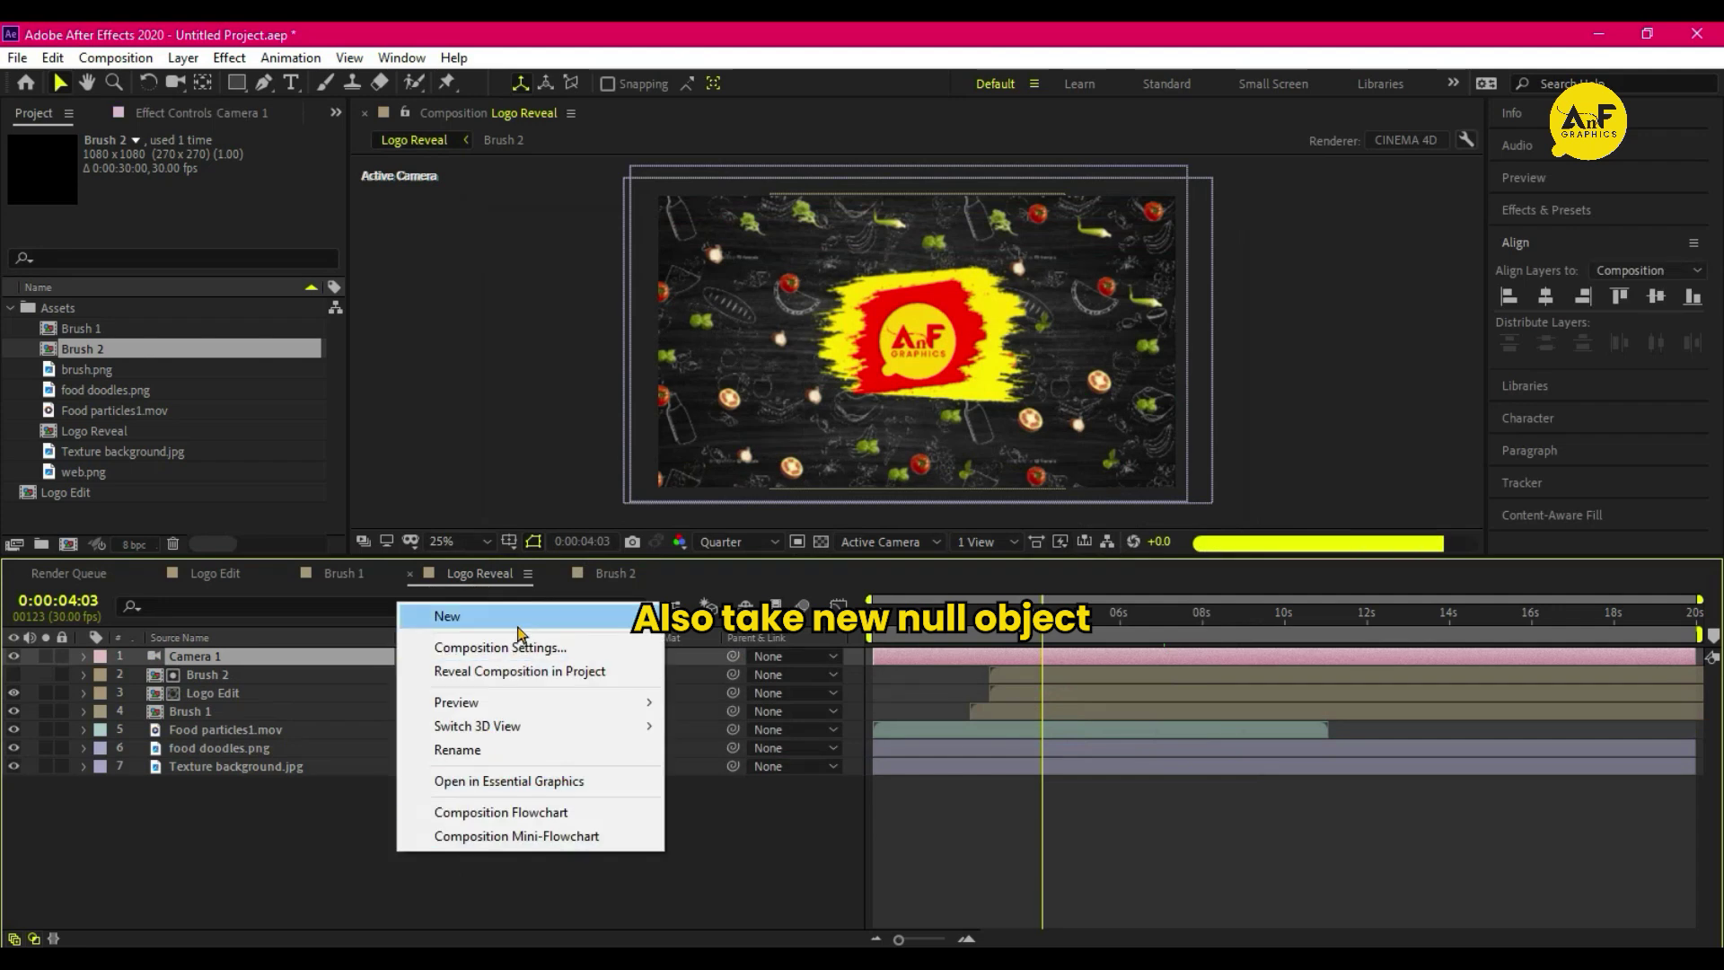
mouse_move(528, 618)
left_click(754, 744)
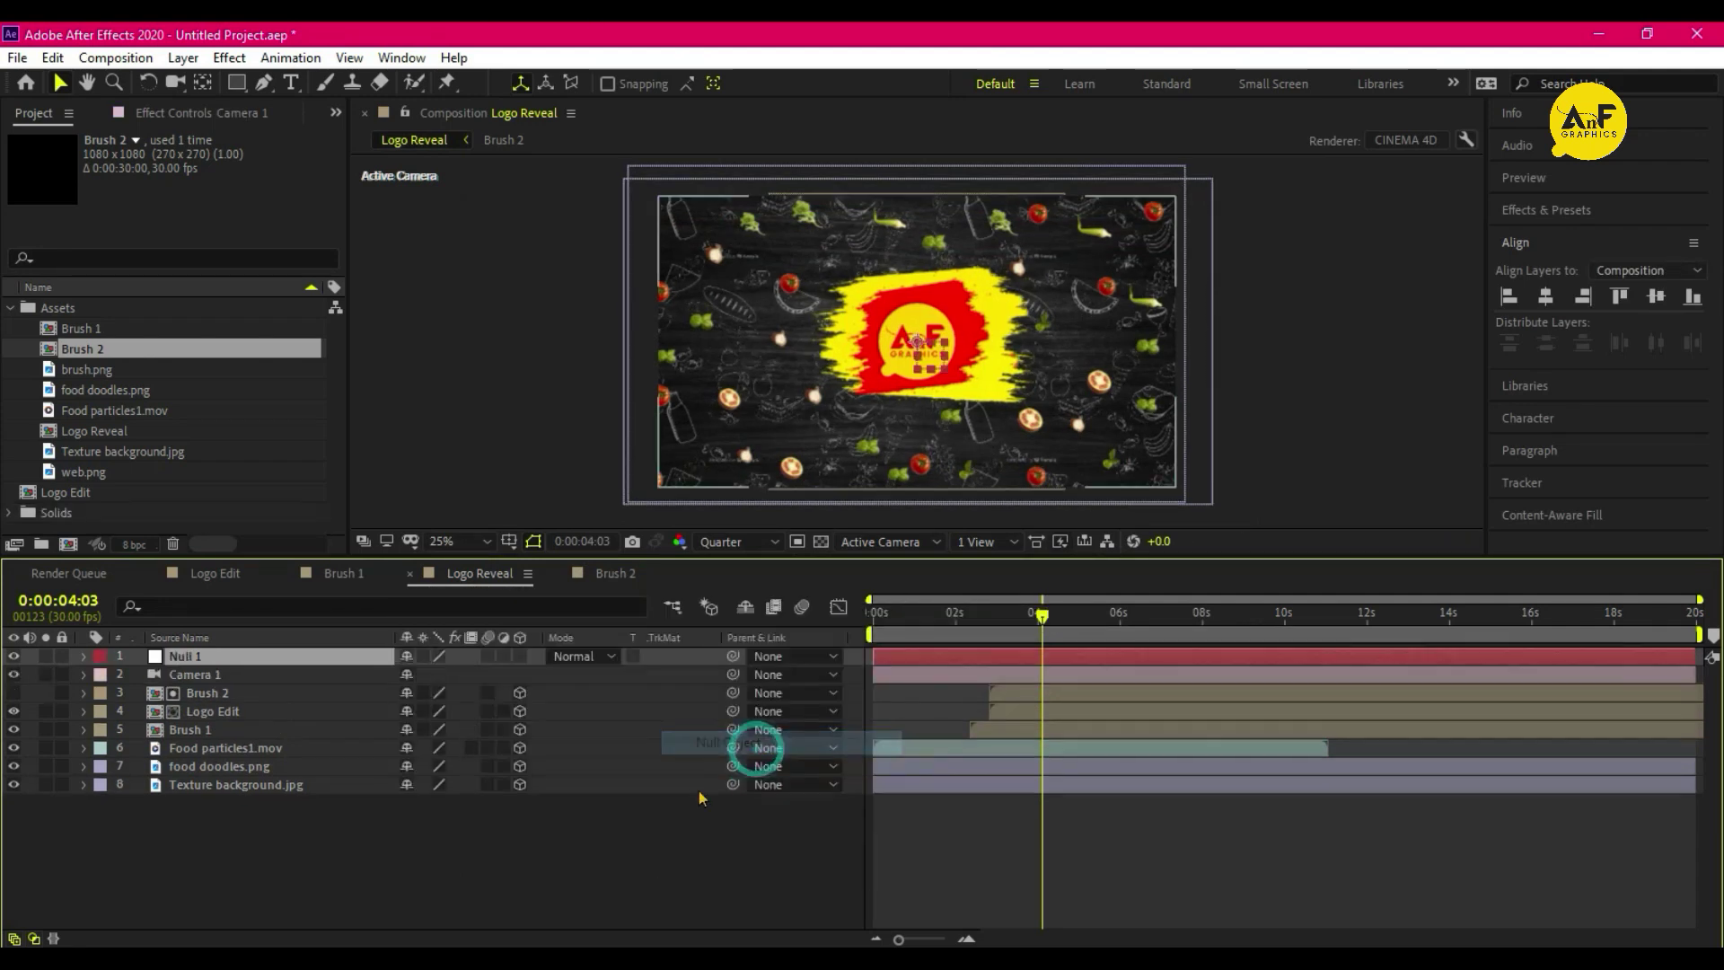
left_click_drag(733, 674, 334, 658)
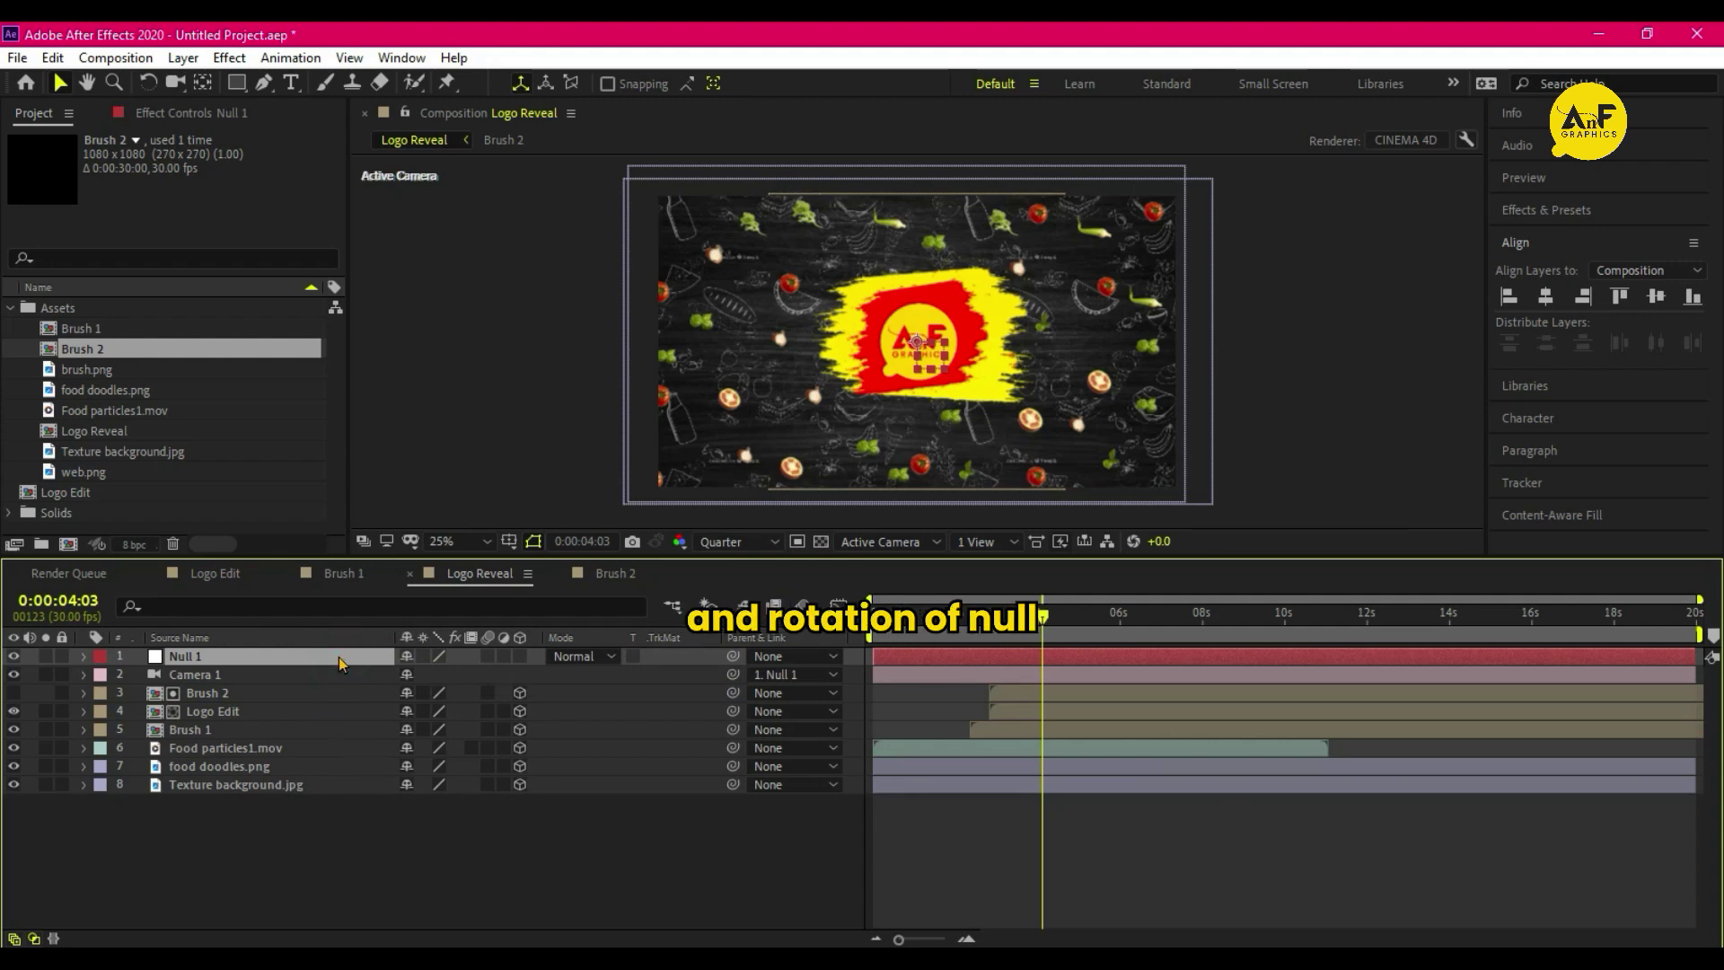
- Show the Position and Rotation properties of Null 1 and convert the null to a 3D layer
key("p")
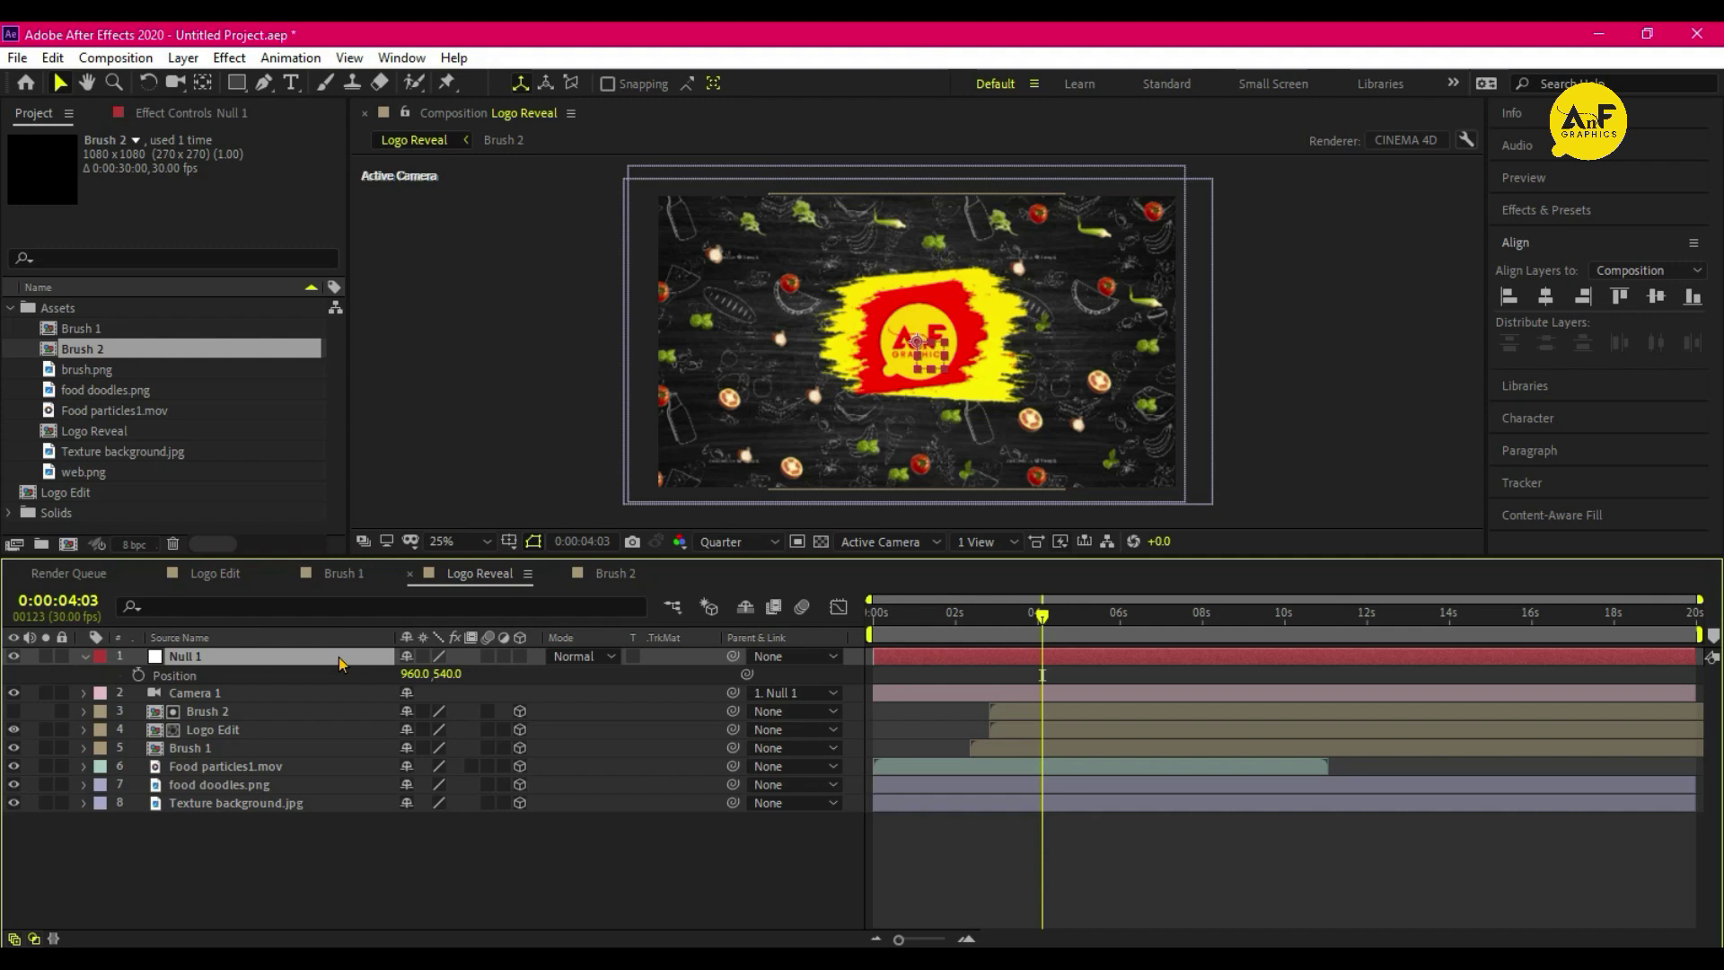
key("shift+r")
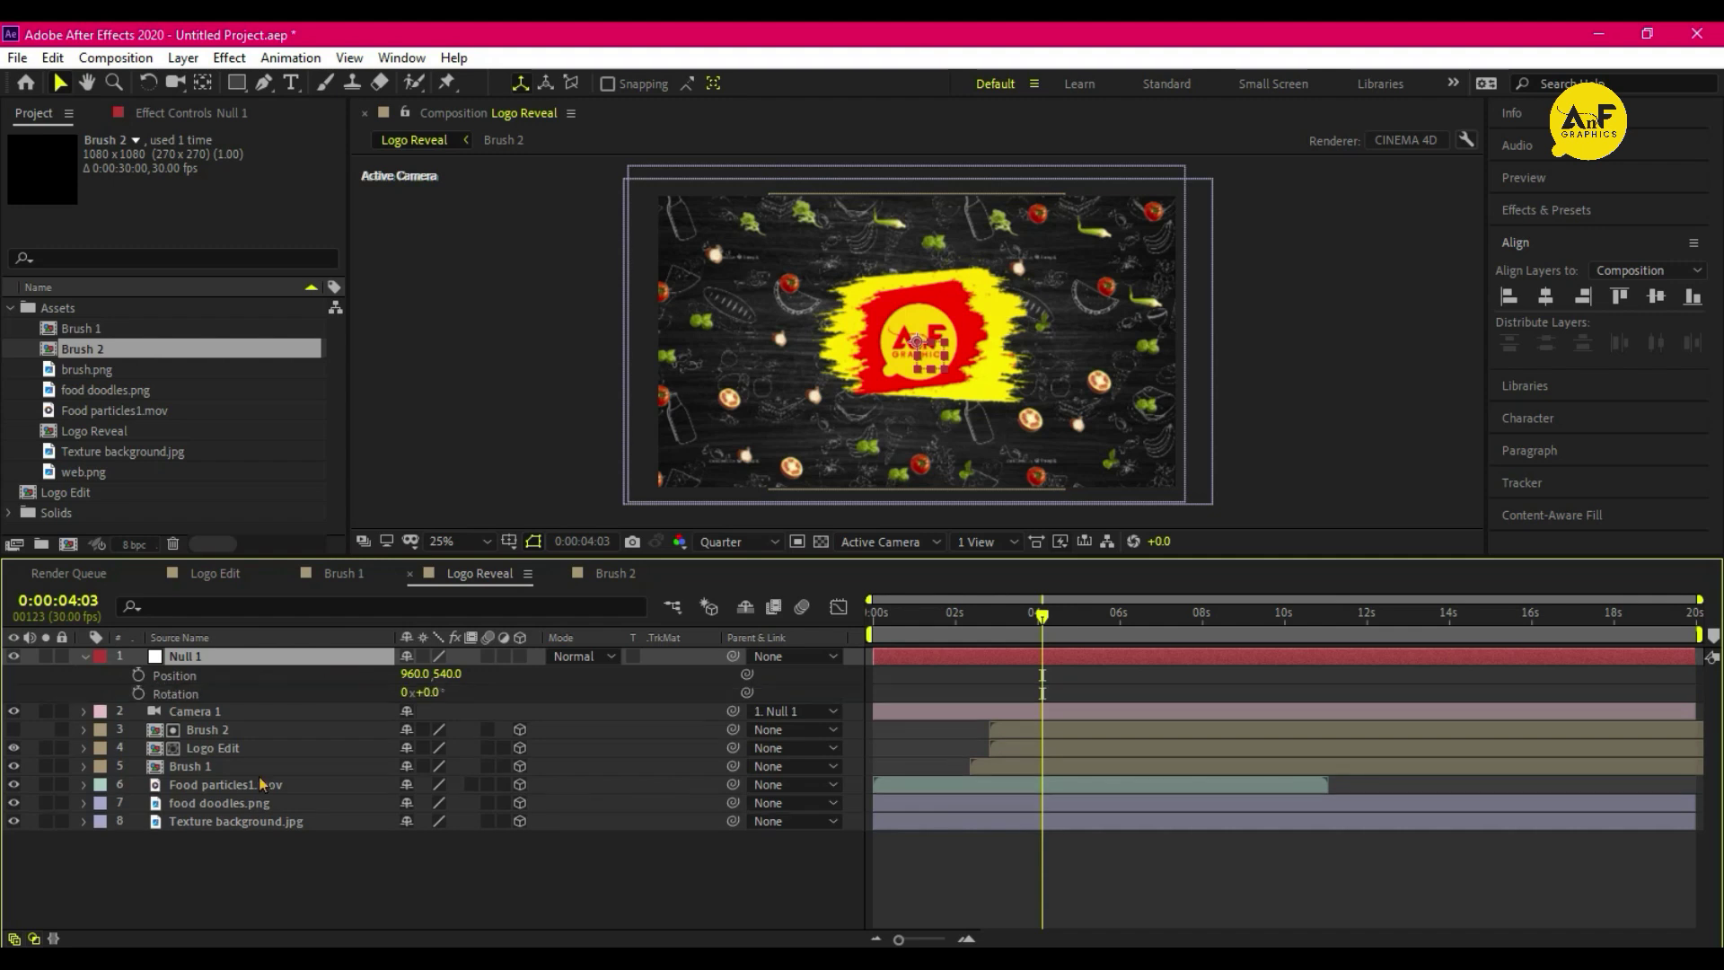
left_click(520, 657)
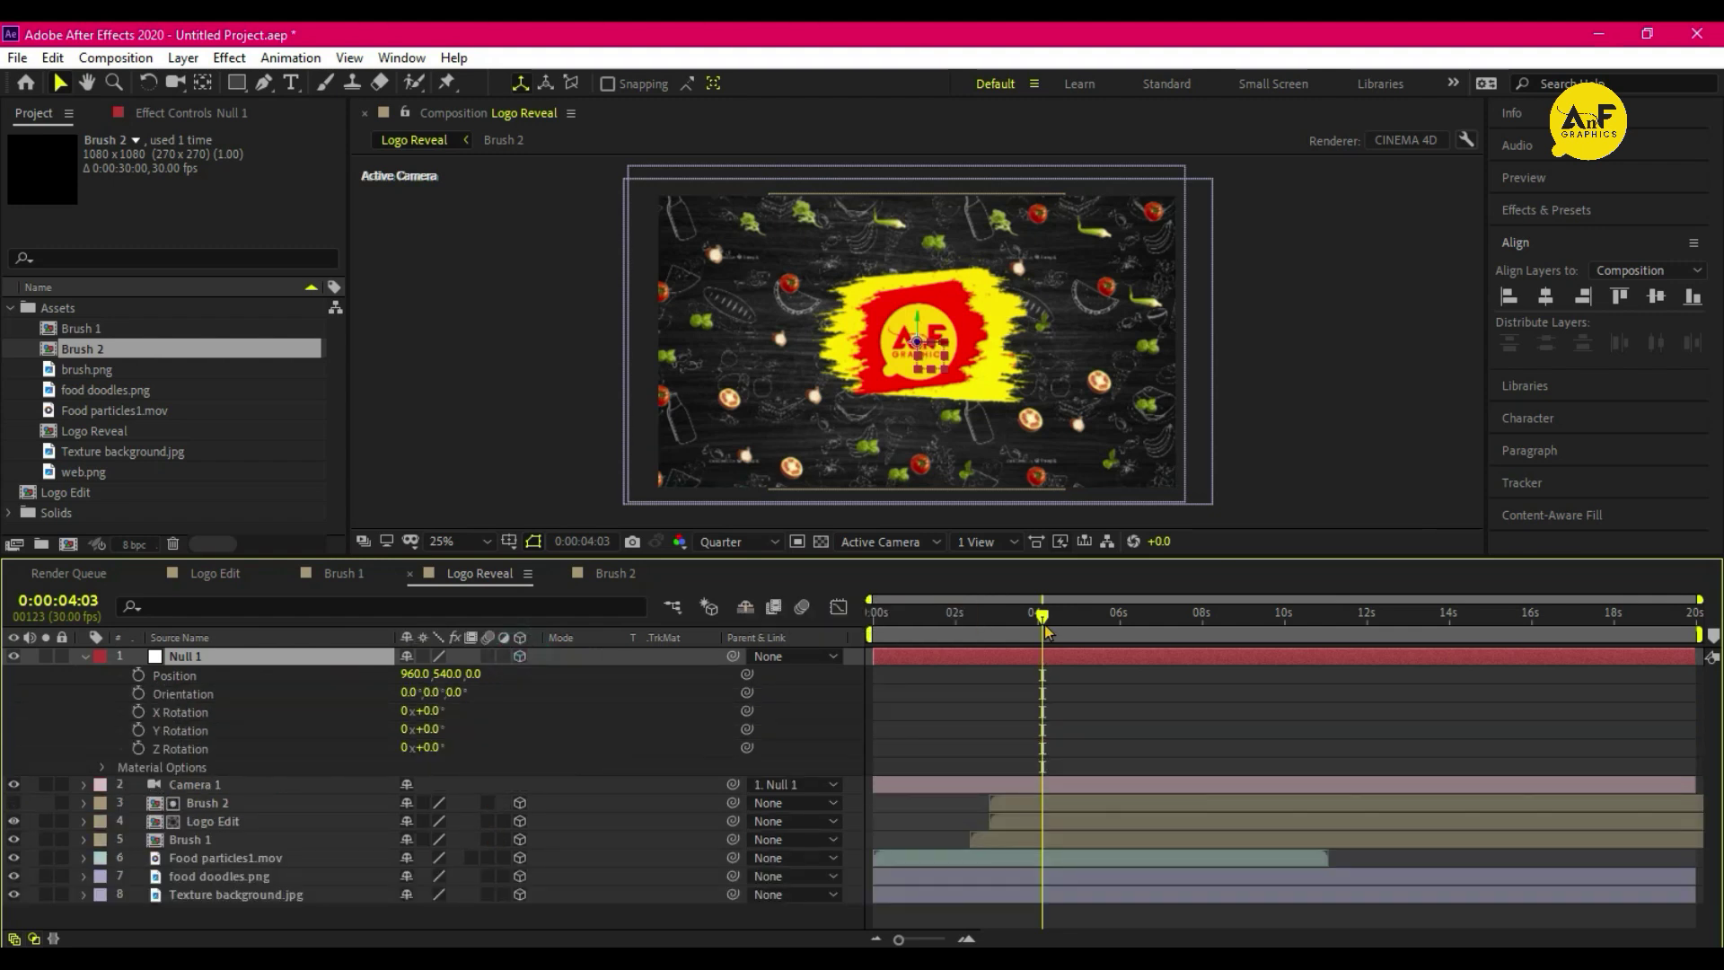
- Add a Position keyframe to Null 1 at 0:00:01:17, and set its Z position to 3000 at 0:00:00:02
left_click_drag(1041, 615, 942, 634)
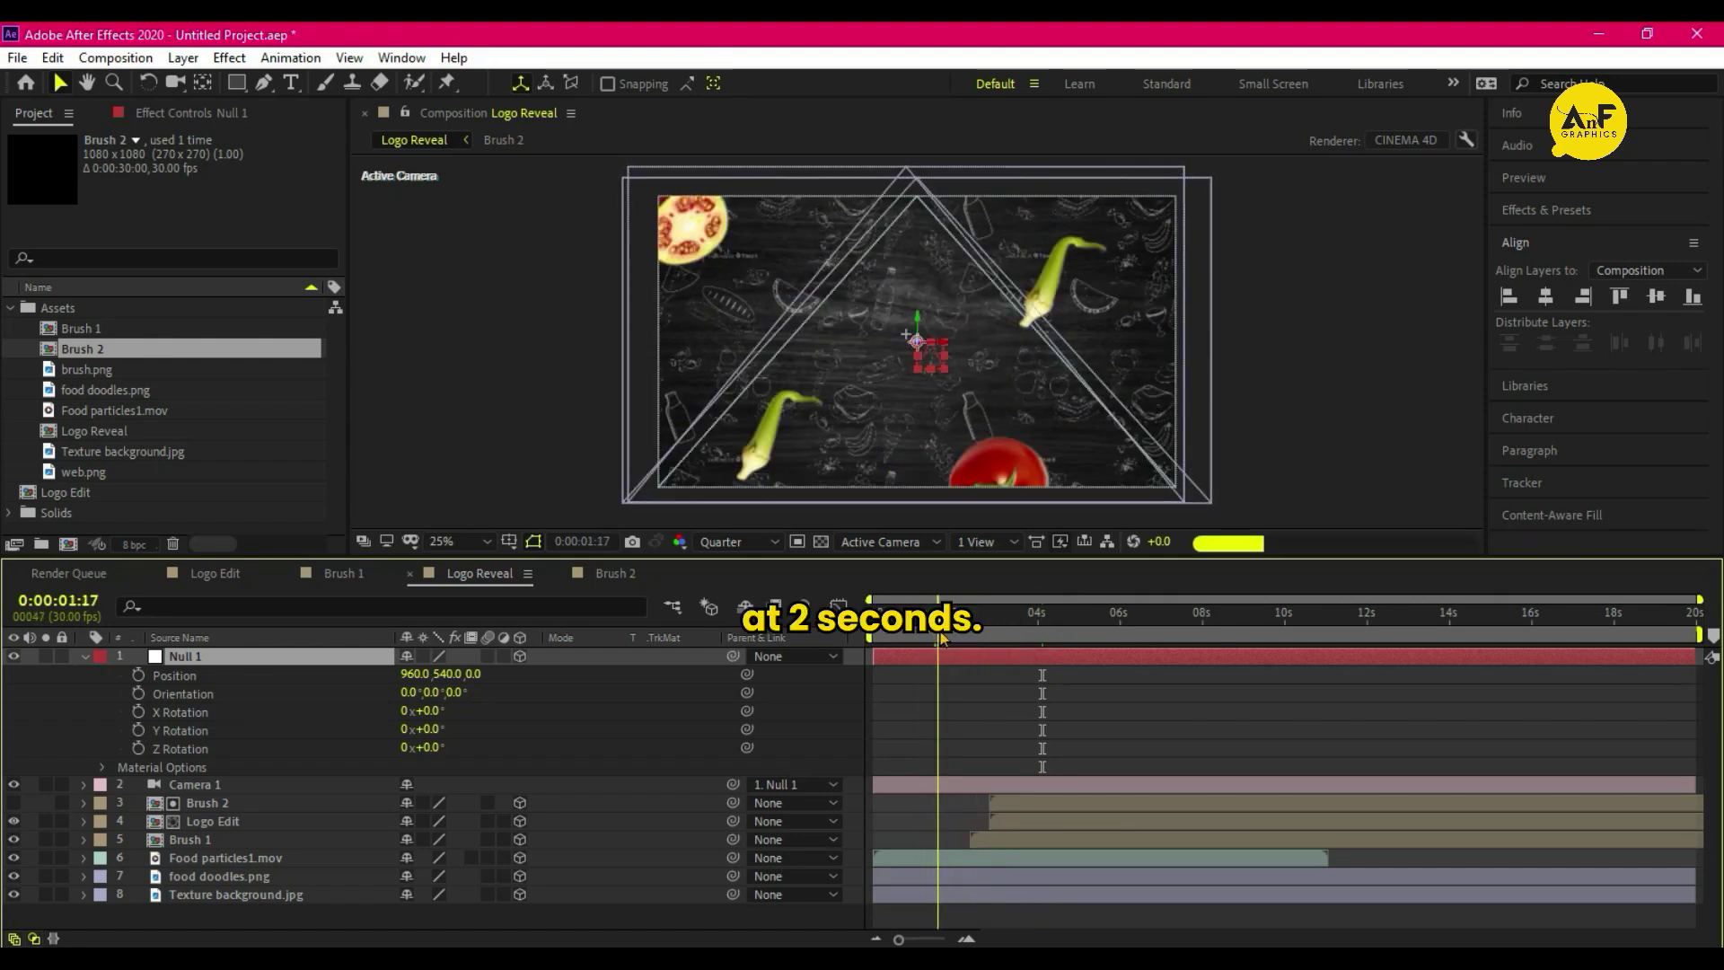
left_click(139, 675)
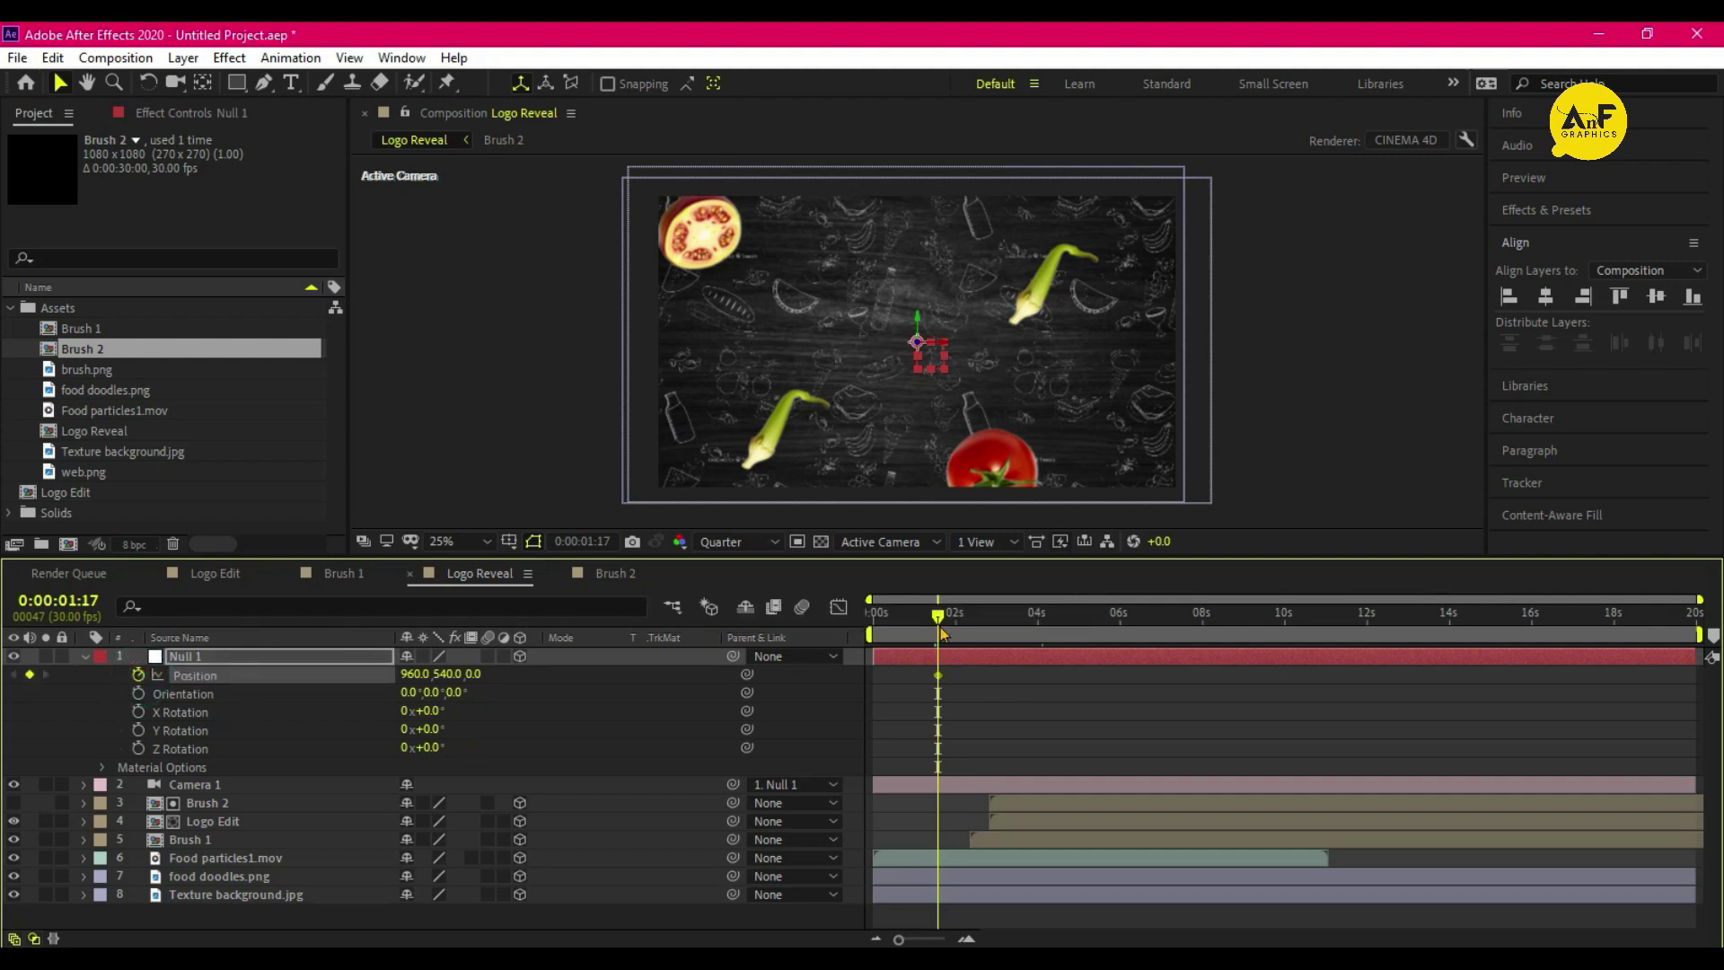
left_click_drag(929, 633, 876, 627)
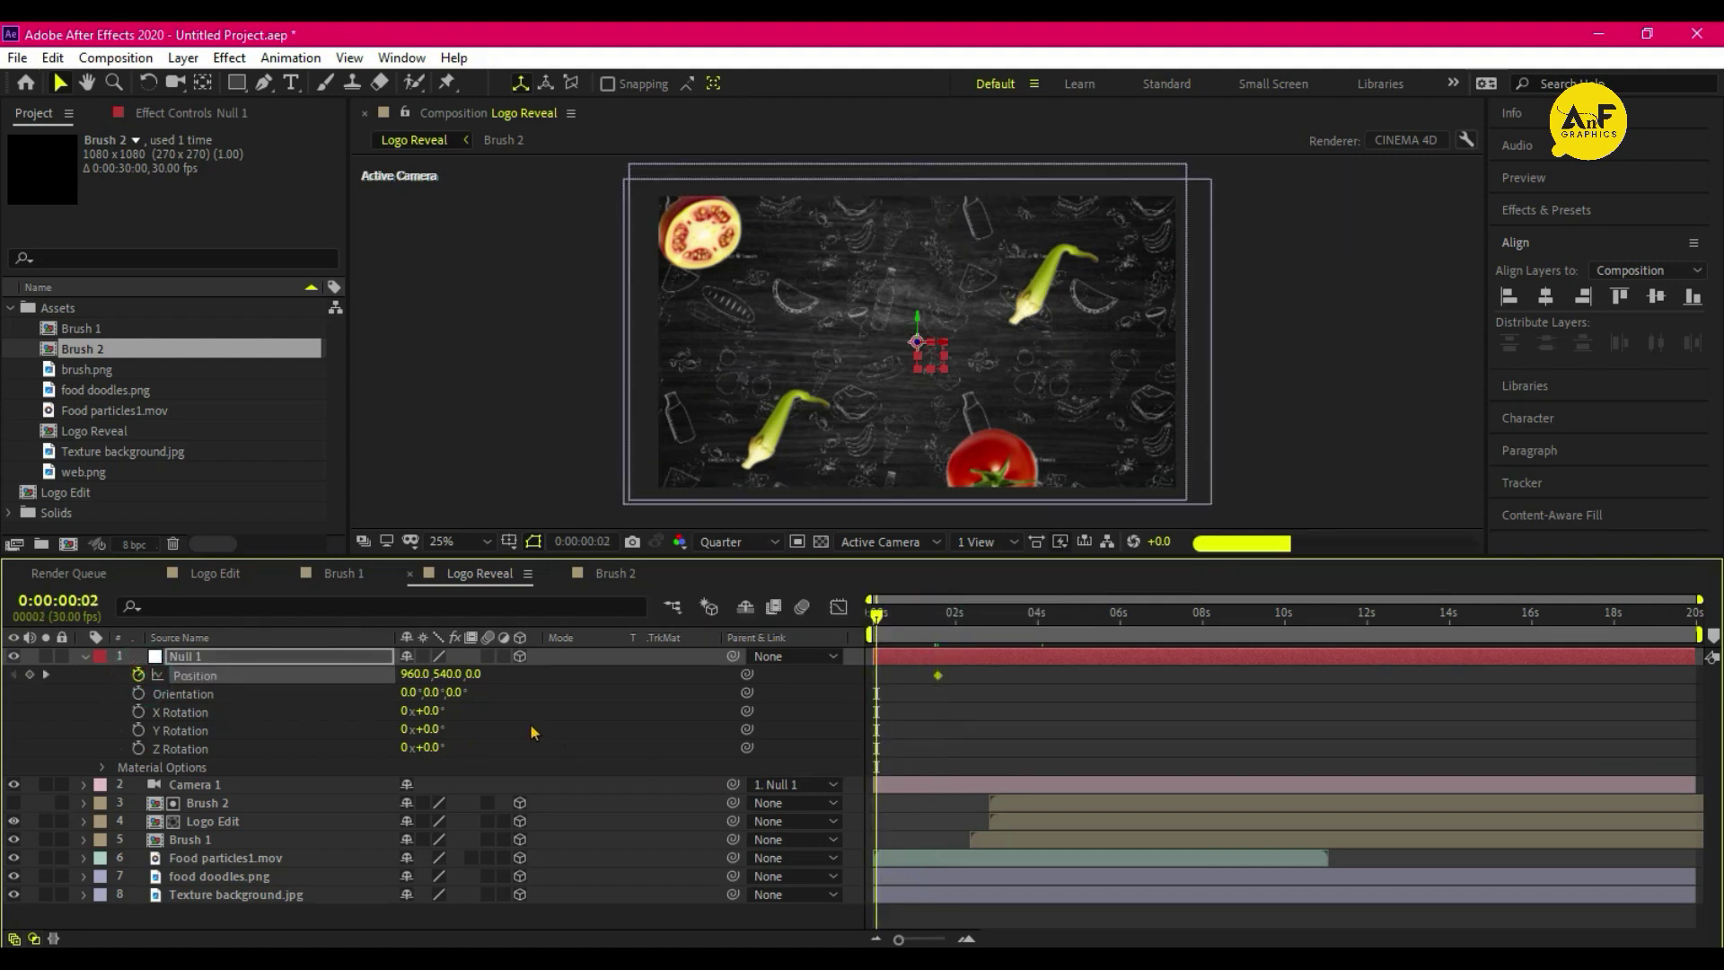
left_click(471, 674)
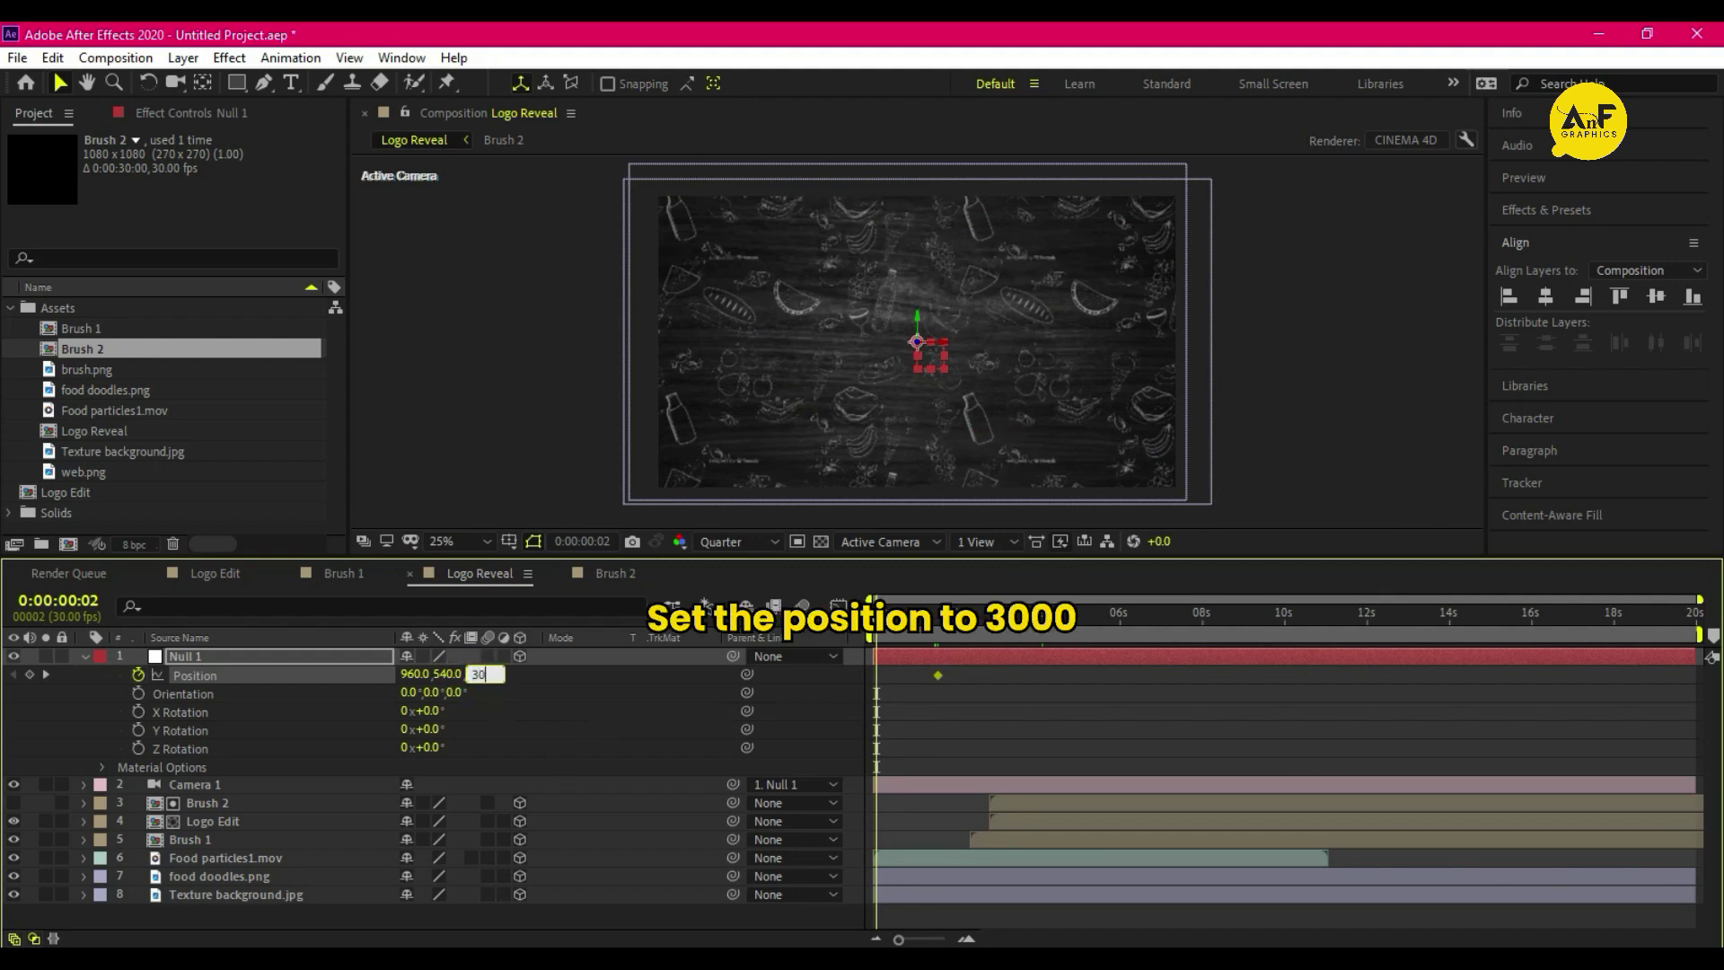
type("3000")
key("Return")
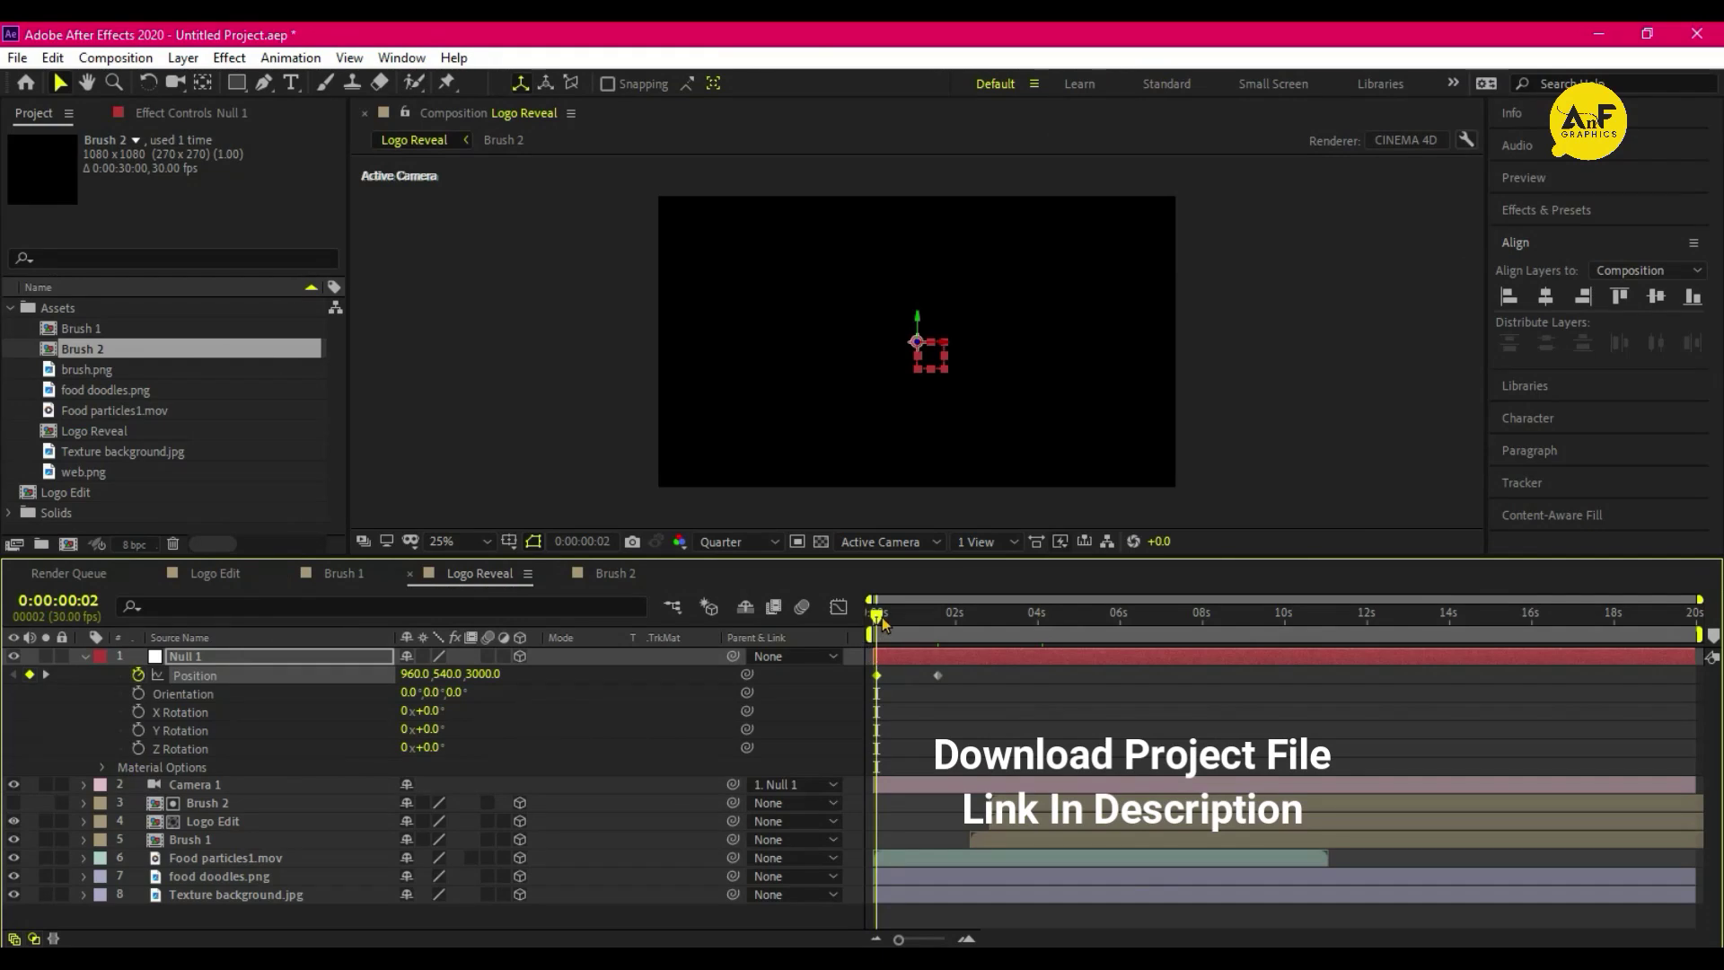
- Add a Z Rotation keyframe to Null 1 at 0:00:01:15, and set Z Rotation to 18° at 0:00:01:05
left_click_drag(882, 620, 934, 676)
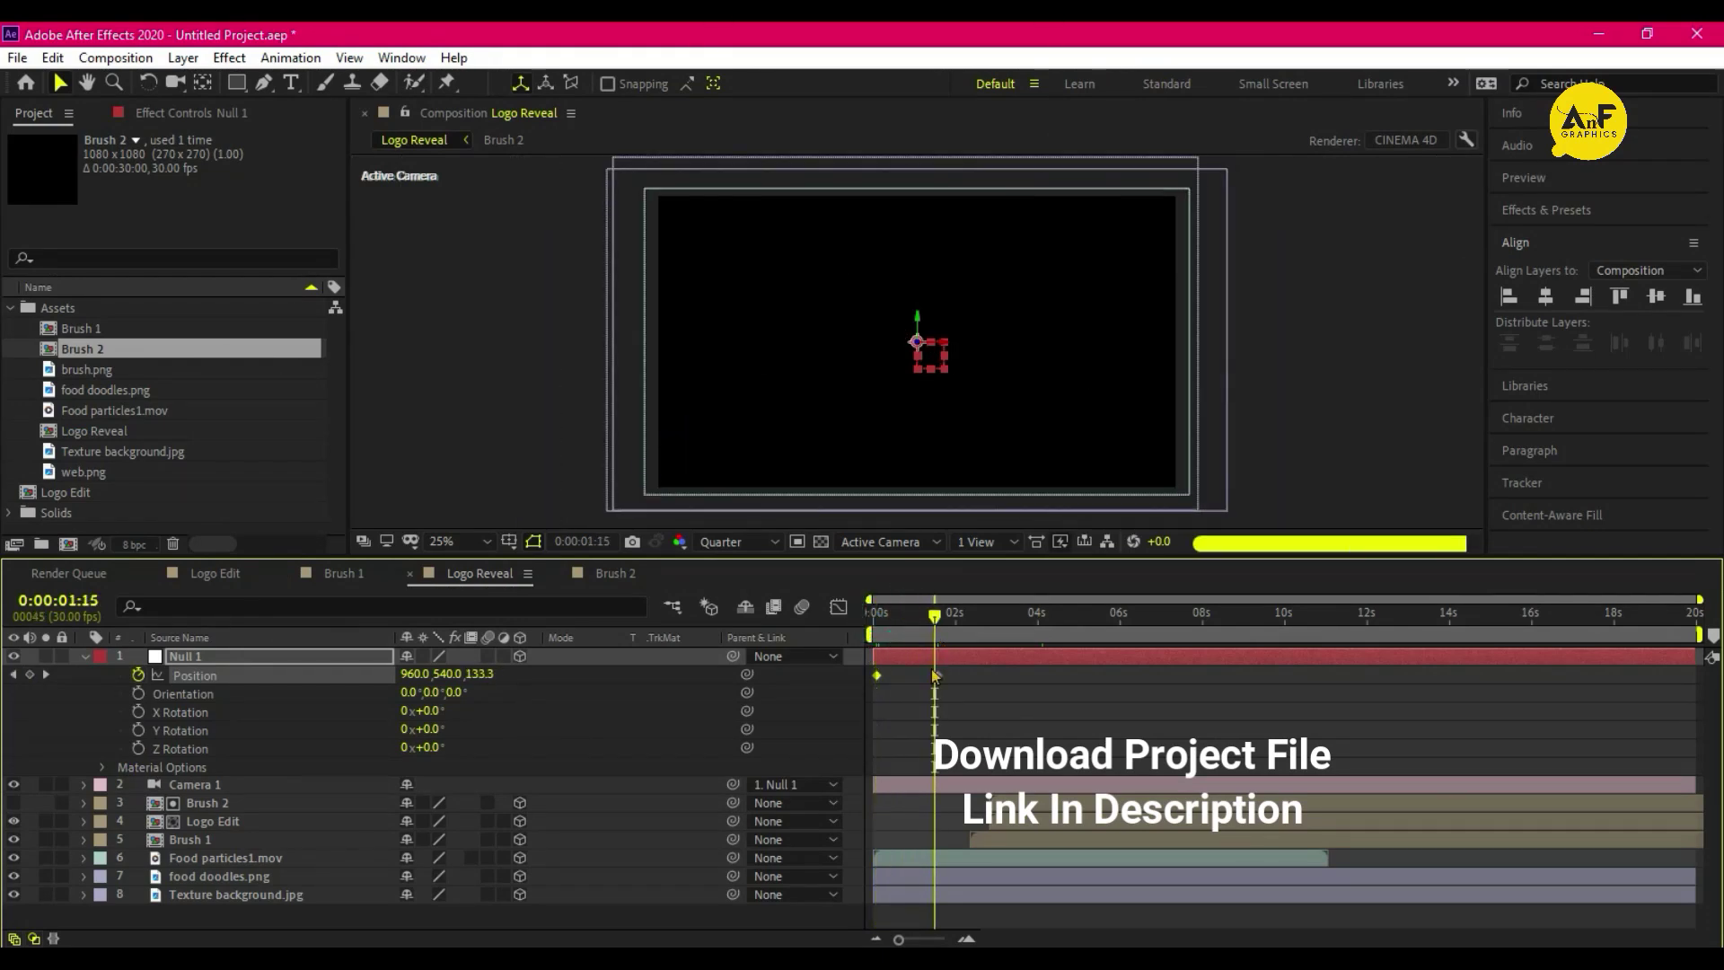
left_click(138, 748)
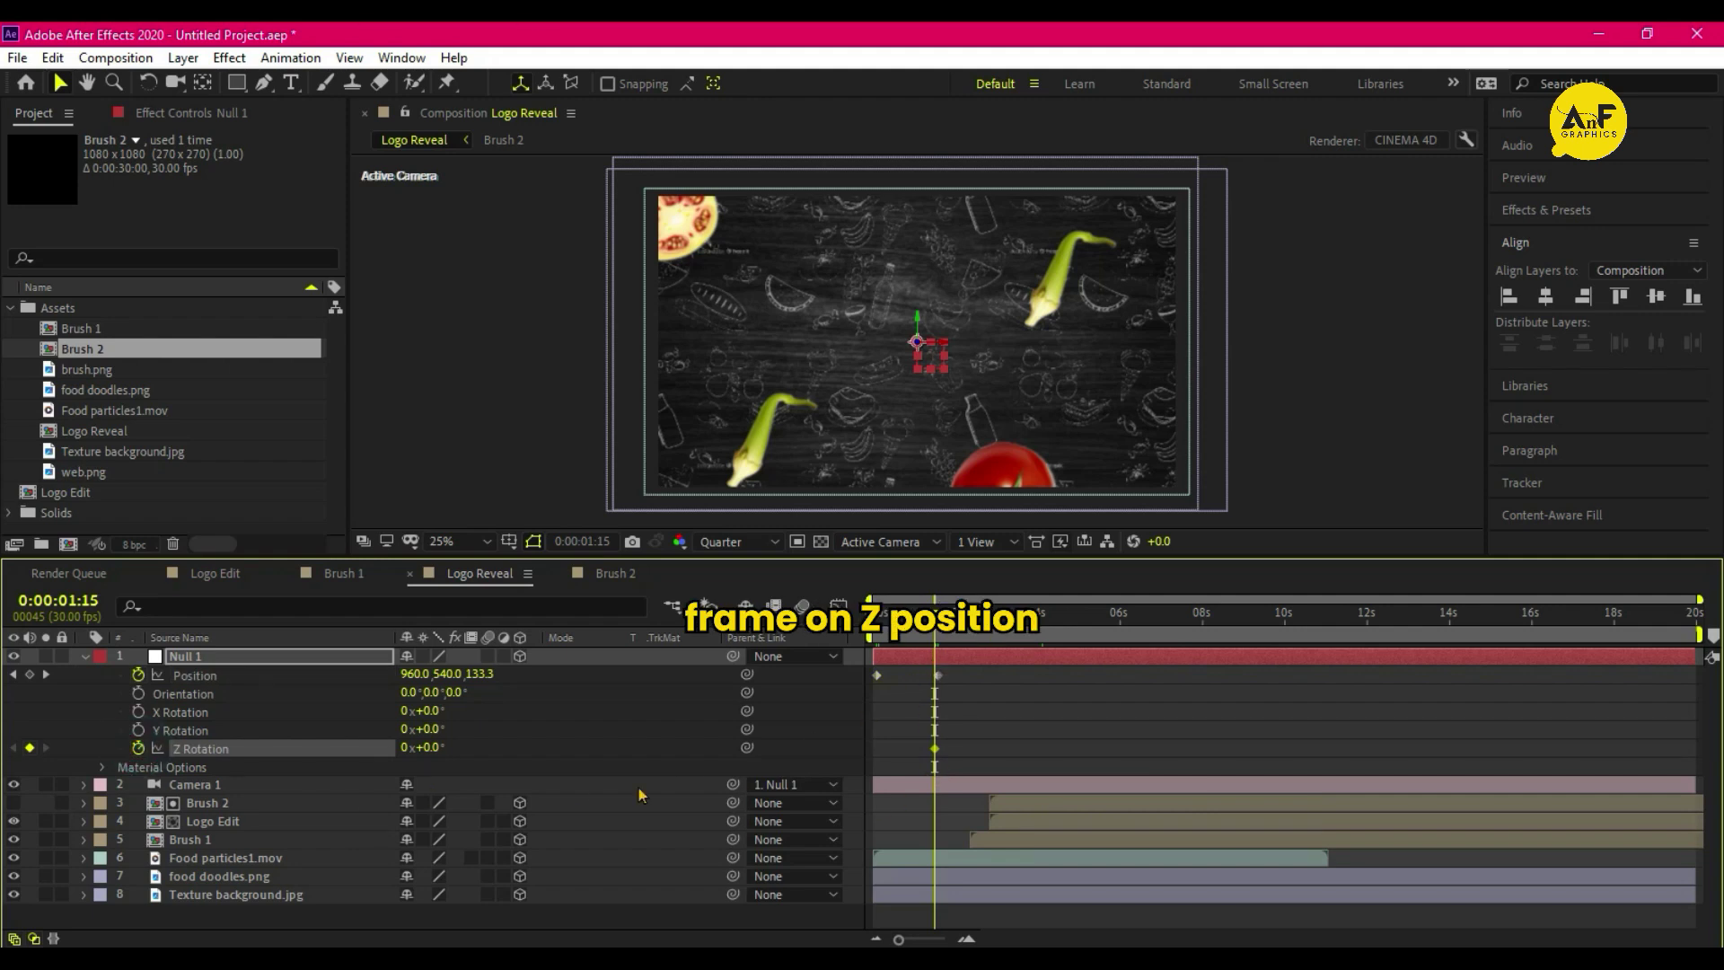
left_click(922, 630)
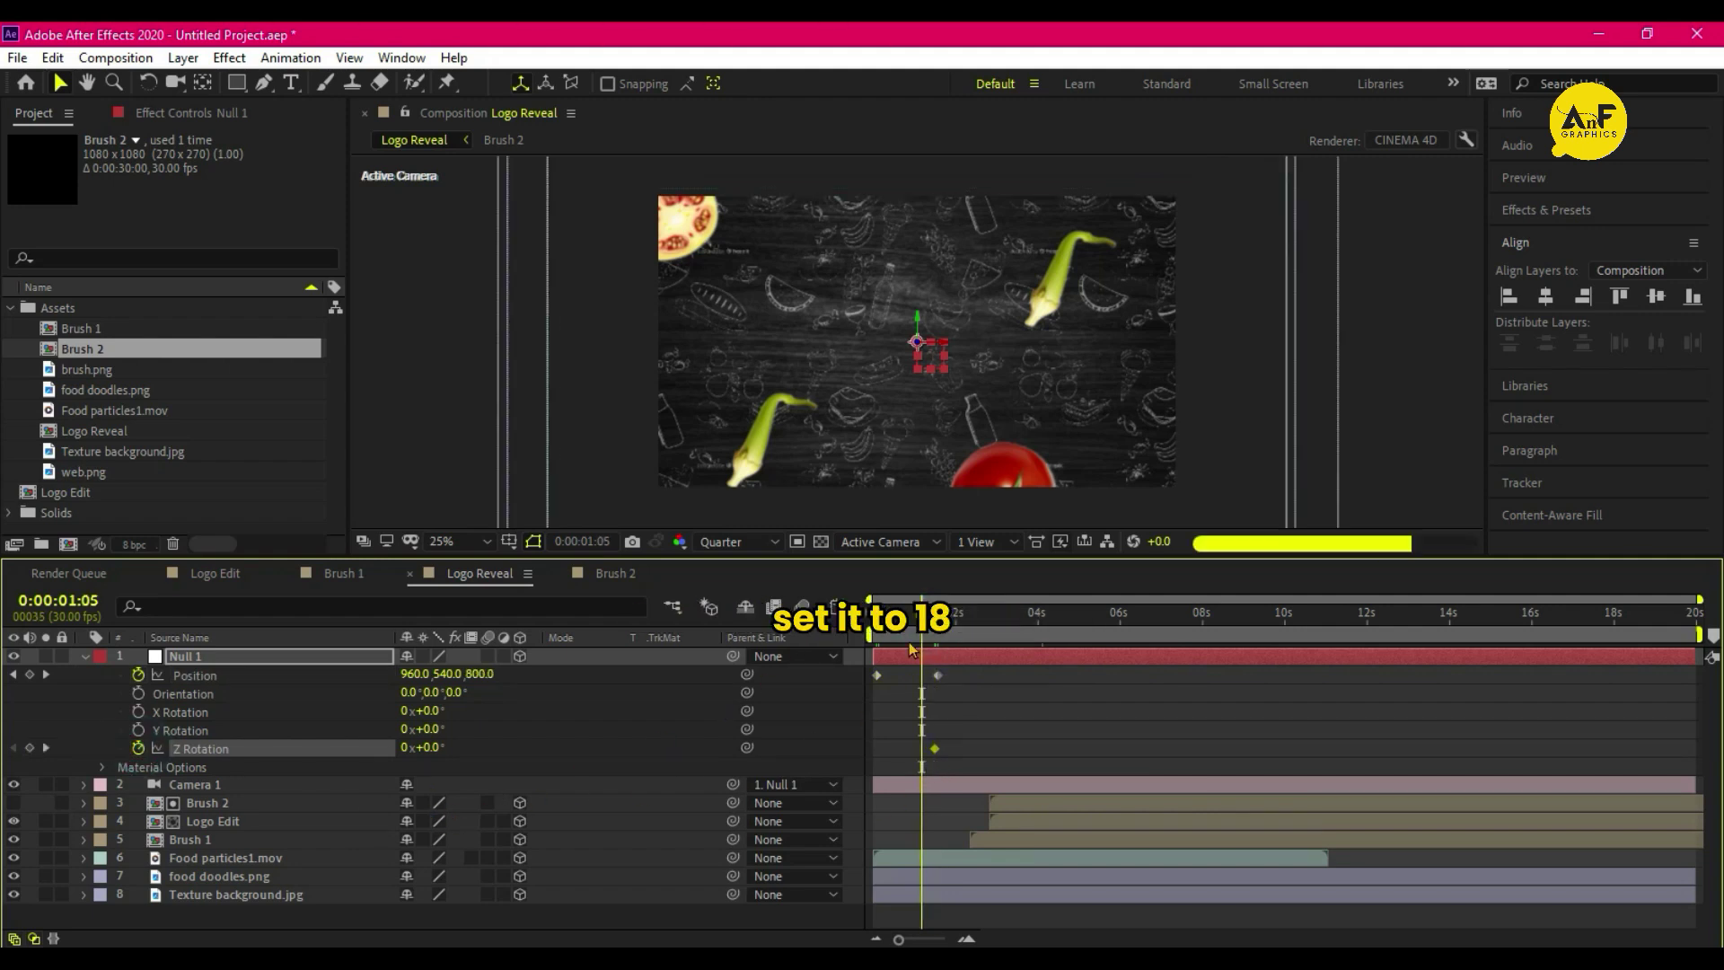
left_click_drag(420, 748, 431, 746)
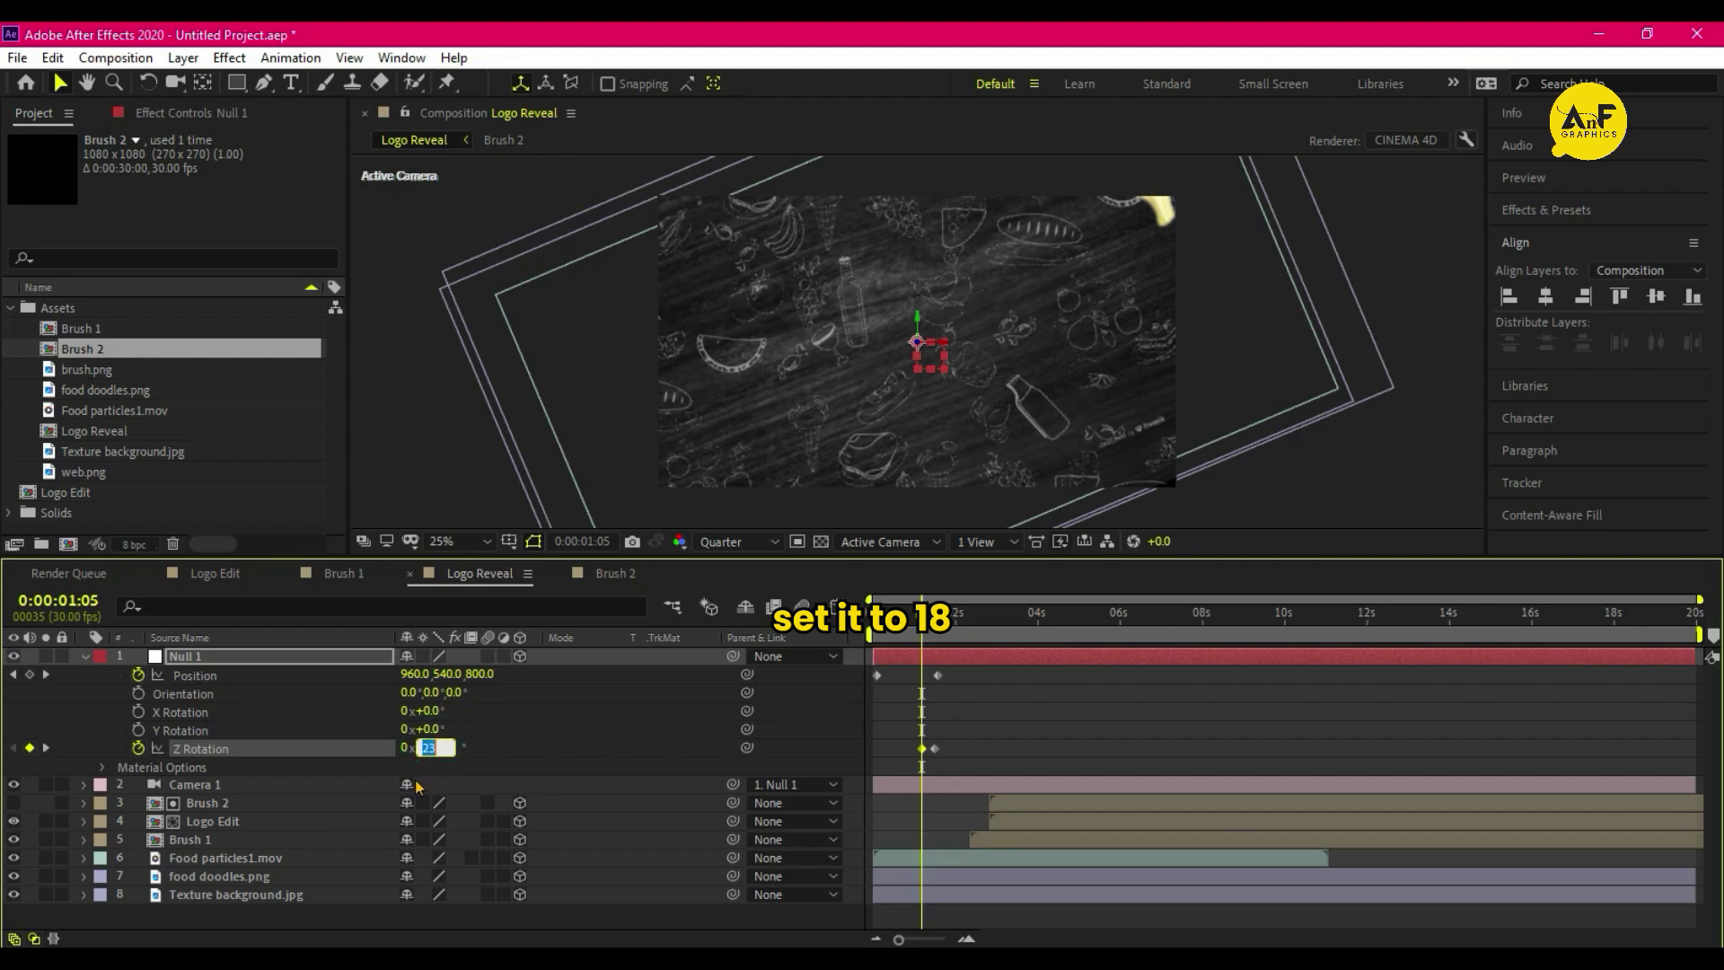
type("8")
key("Return")
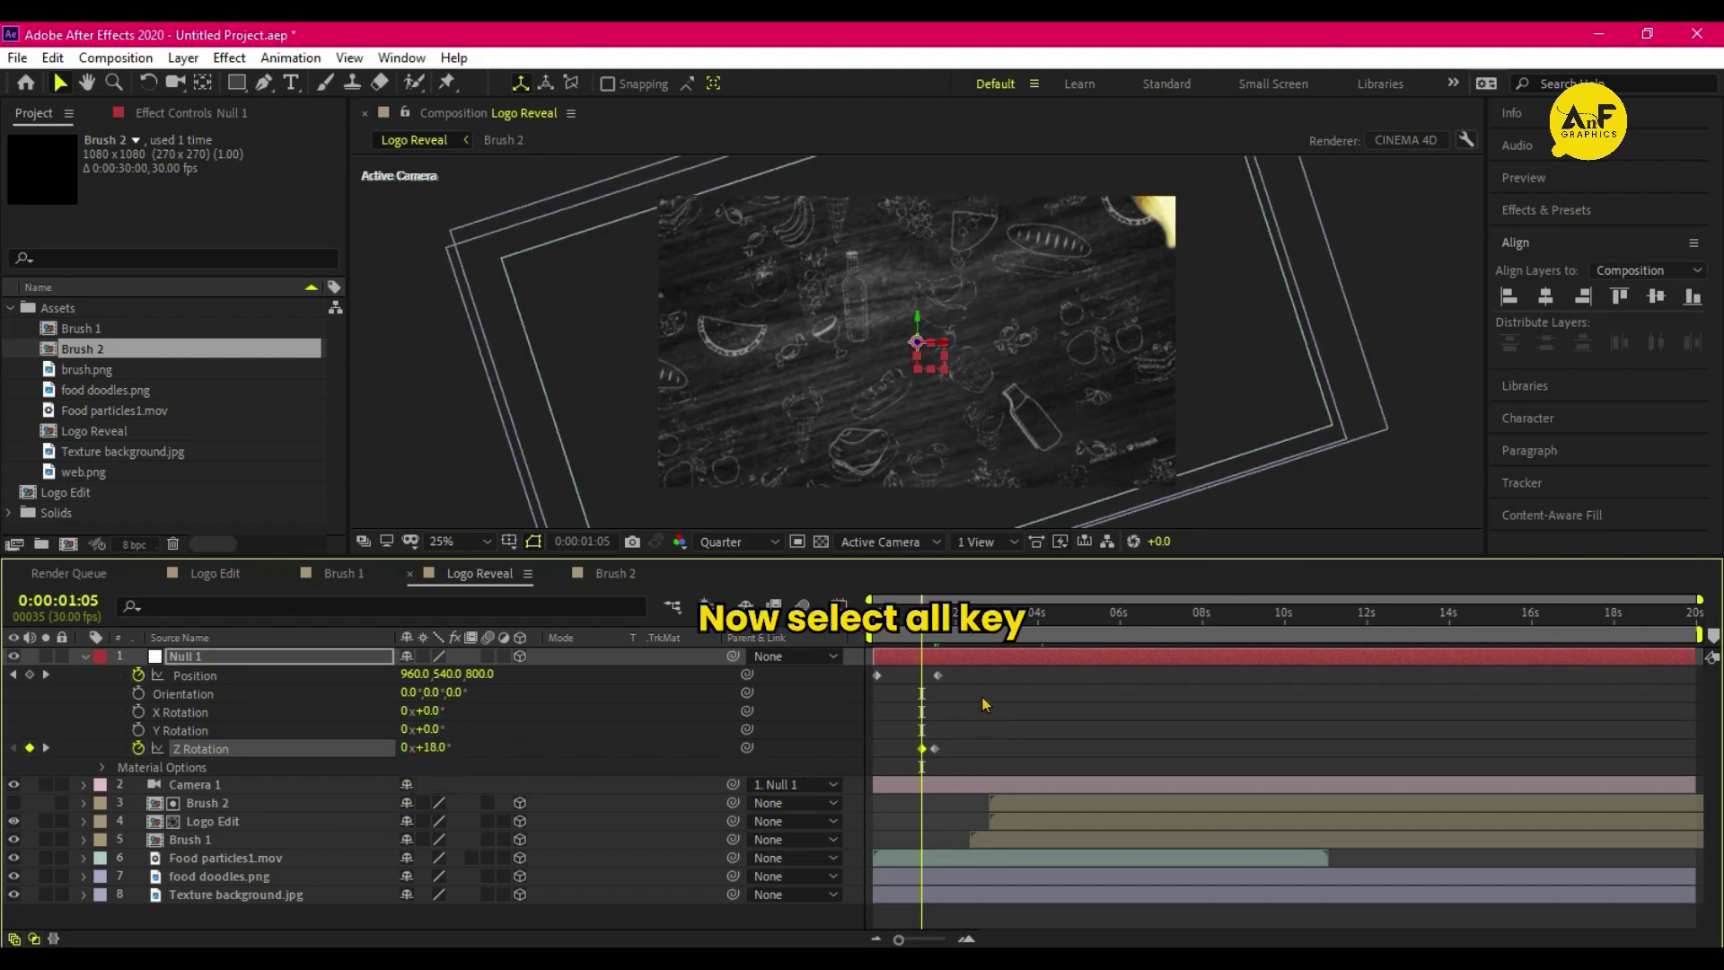
- Apply Easy Ease to all of Null 1's Position and Z Rotation keyframes, and adjust their speed curves in the graph editor
left_click_drag(983, 649, 864, 780)
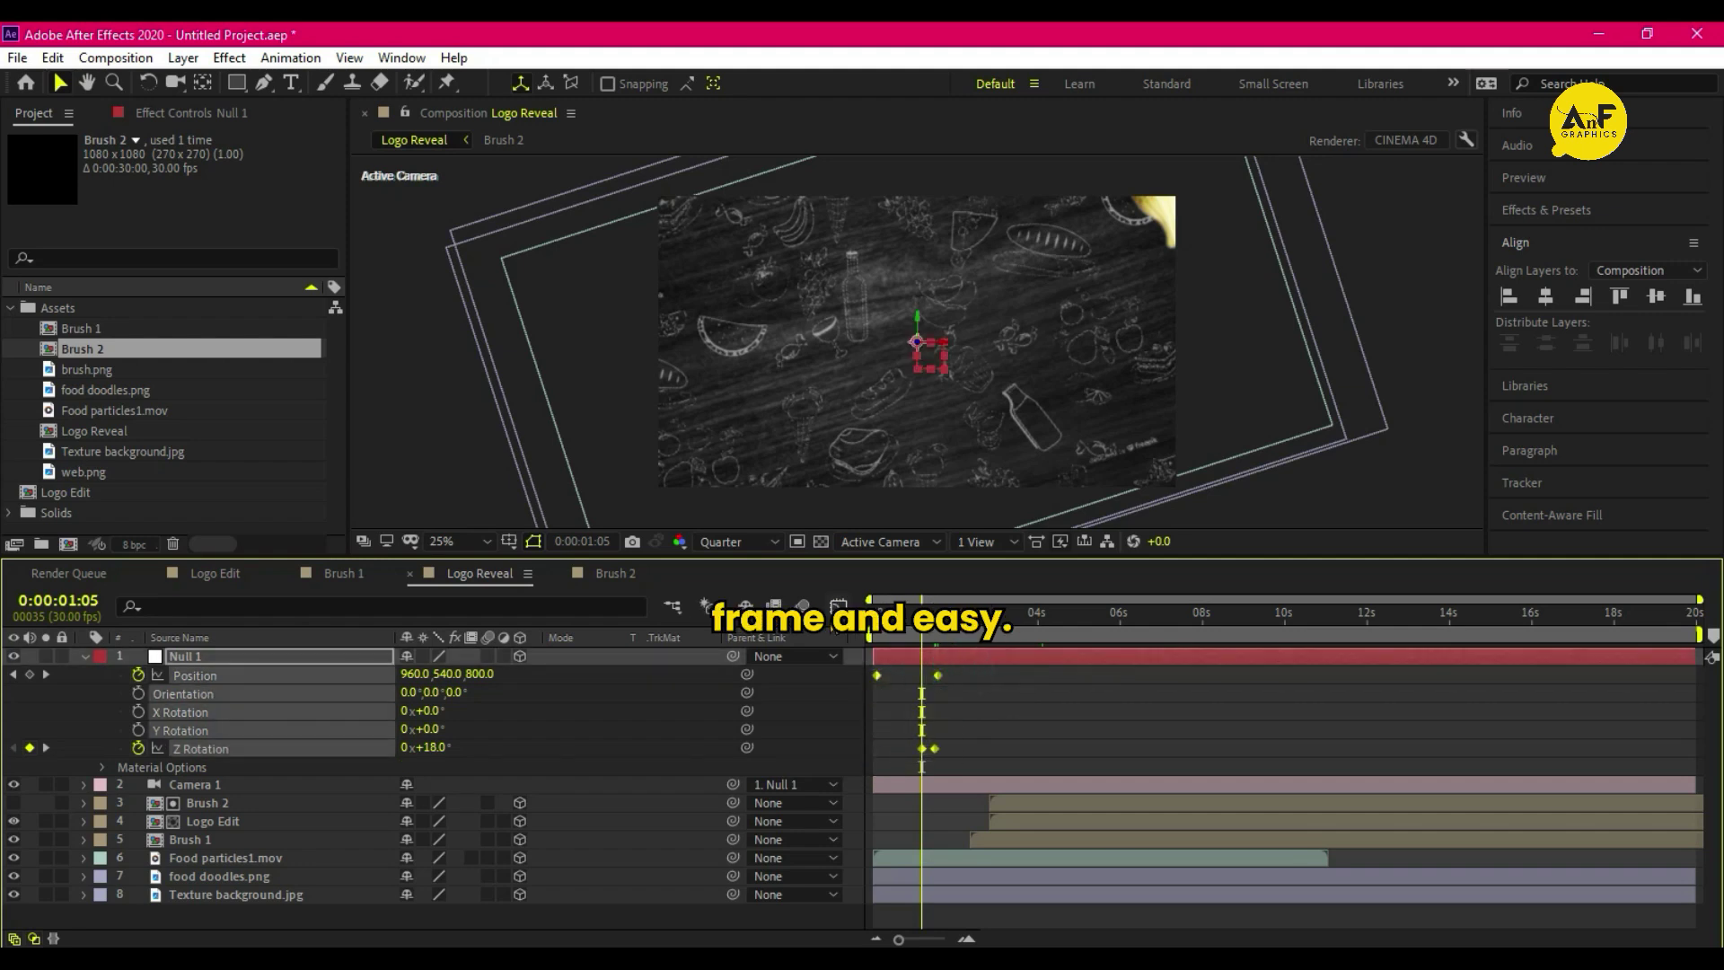
right_click(938, 678)
mouse_move(1097, 660)
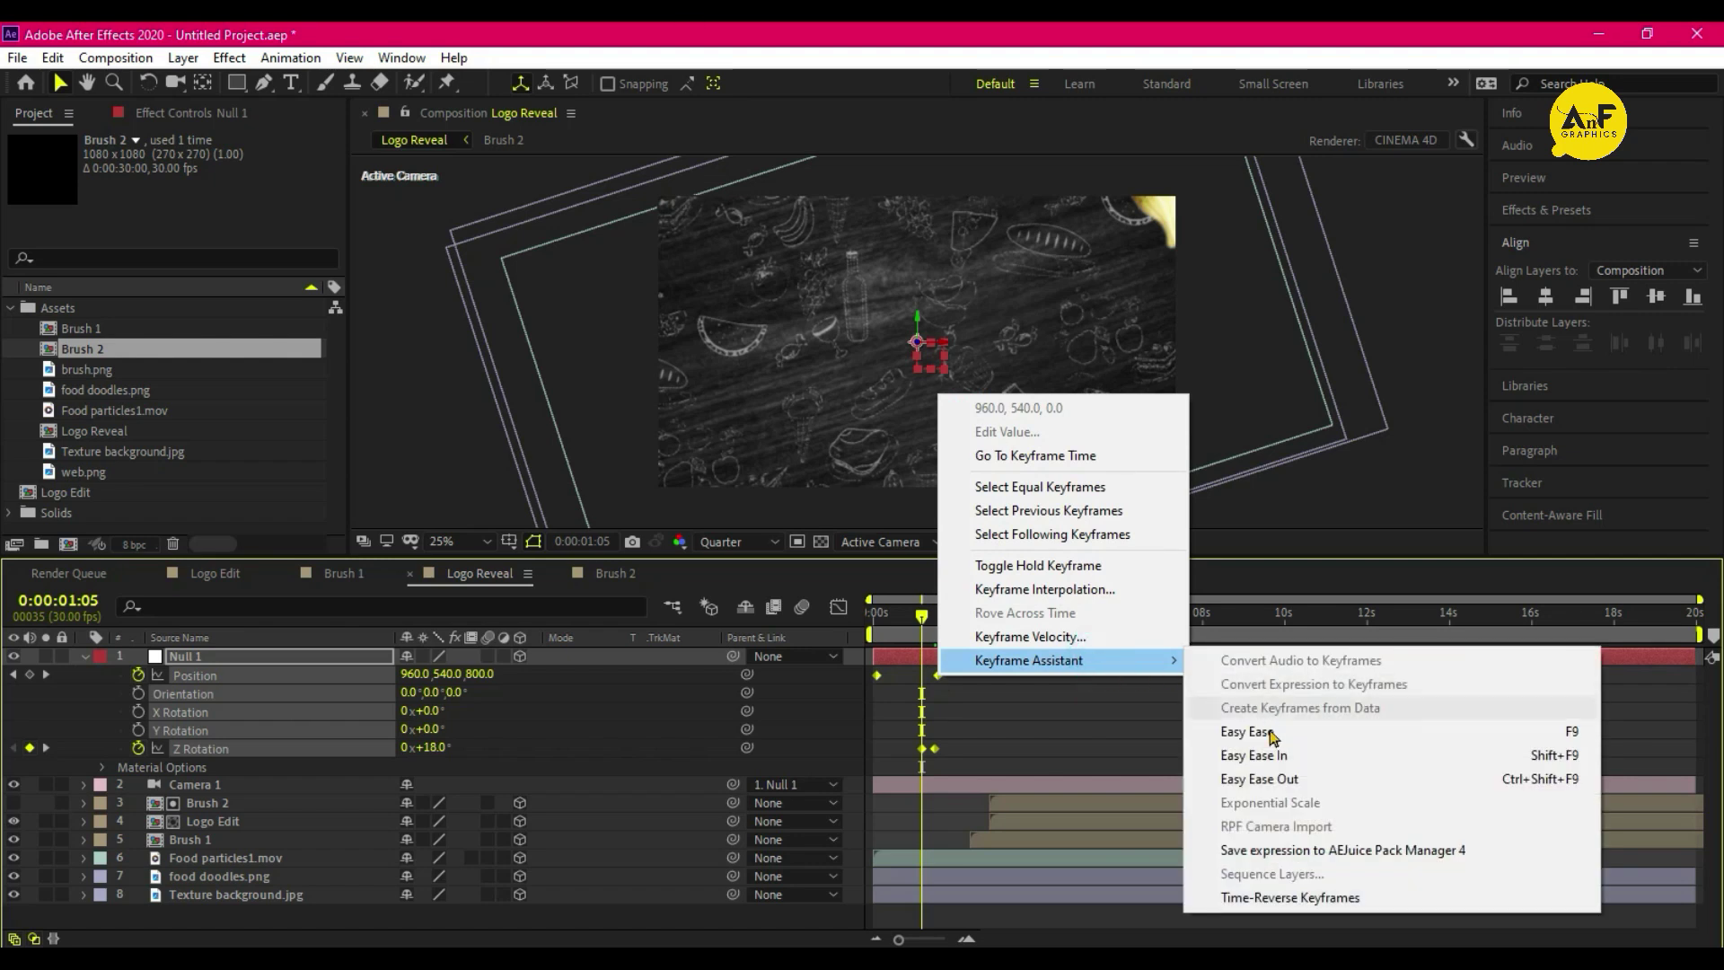
left_click(1267, 736)
left_click(838, 607)
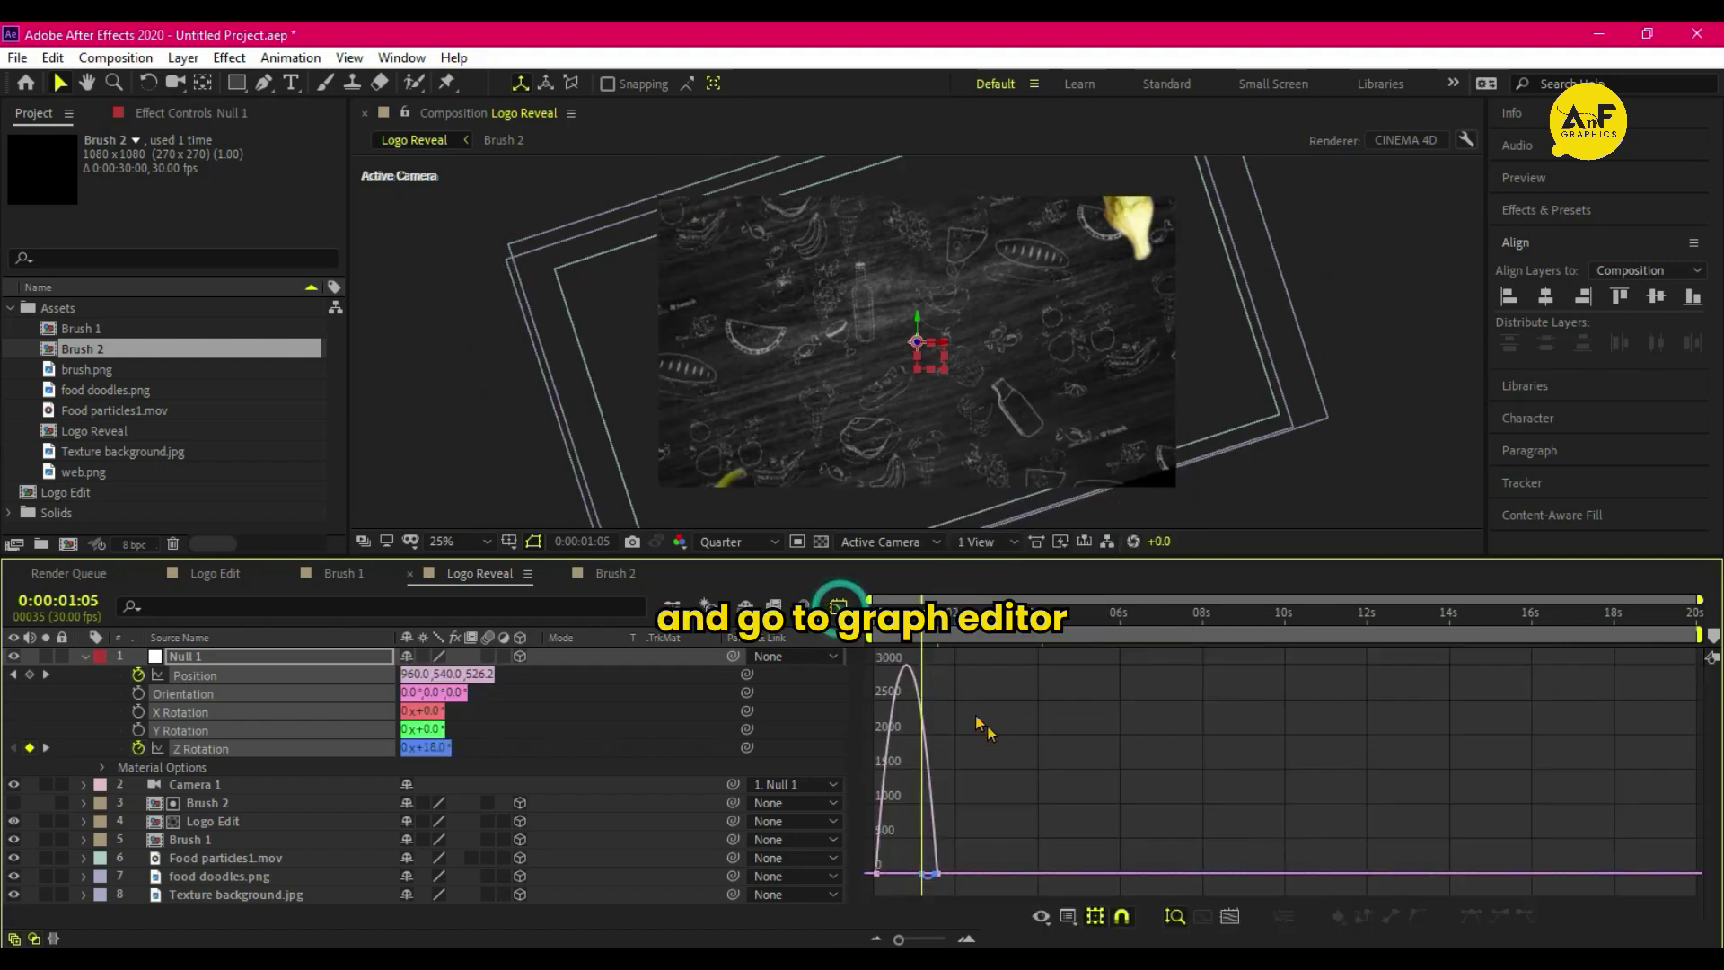
left_click_drag(986, 808, 887, 864)
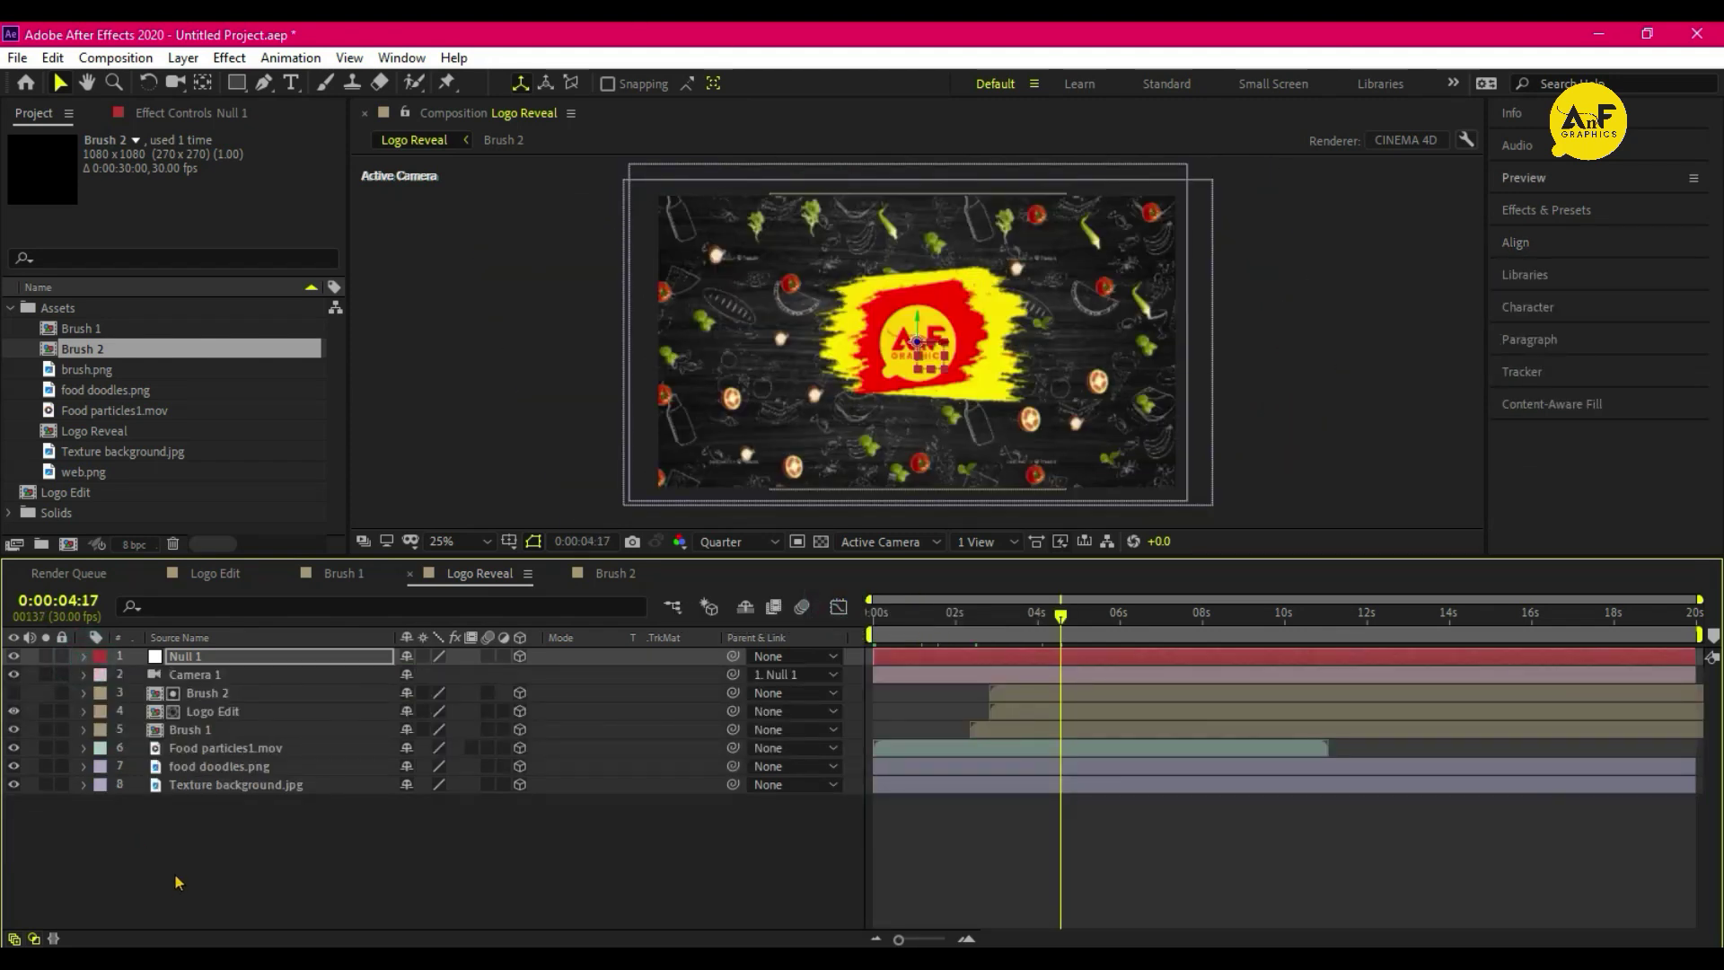
- Add a new adjustment layer above all the layers of Logo Reveal
left_click(179, 880)
right_click(194, 861)
mouse_move(270, 616)
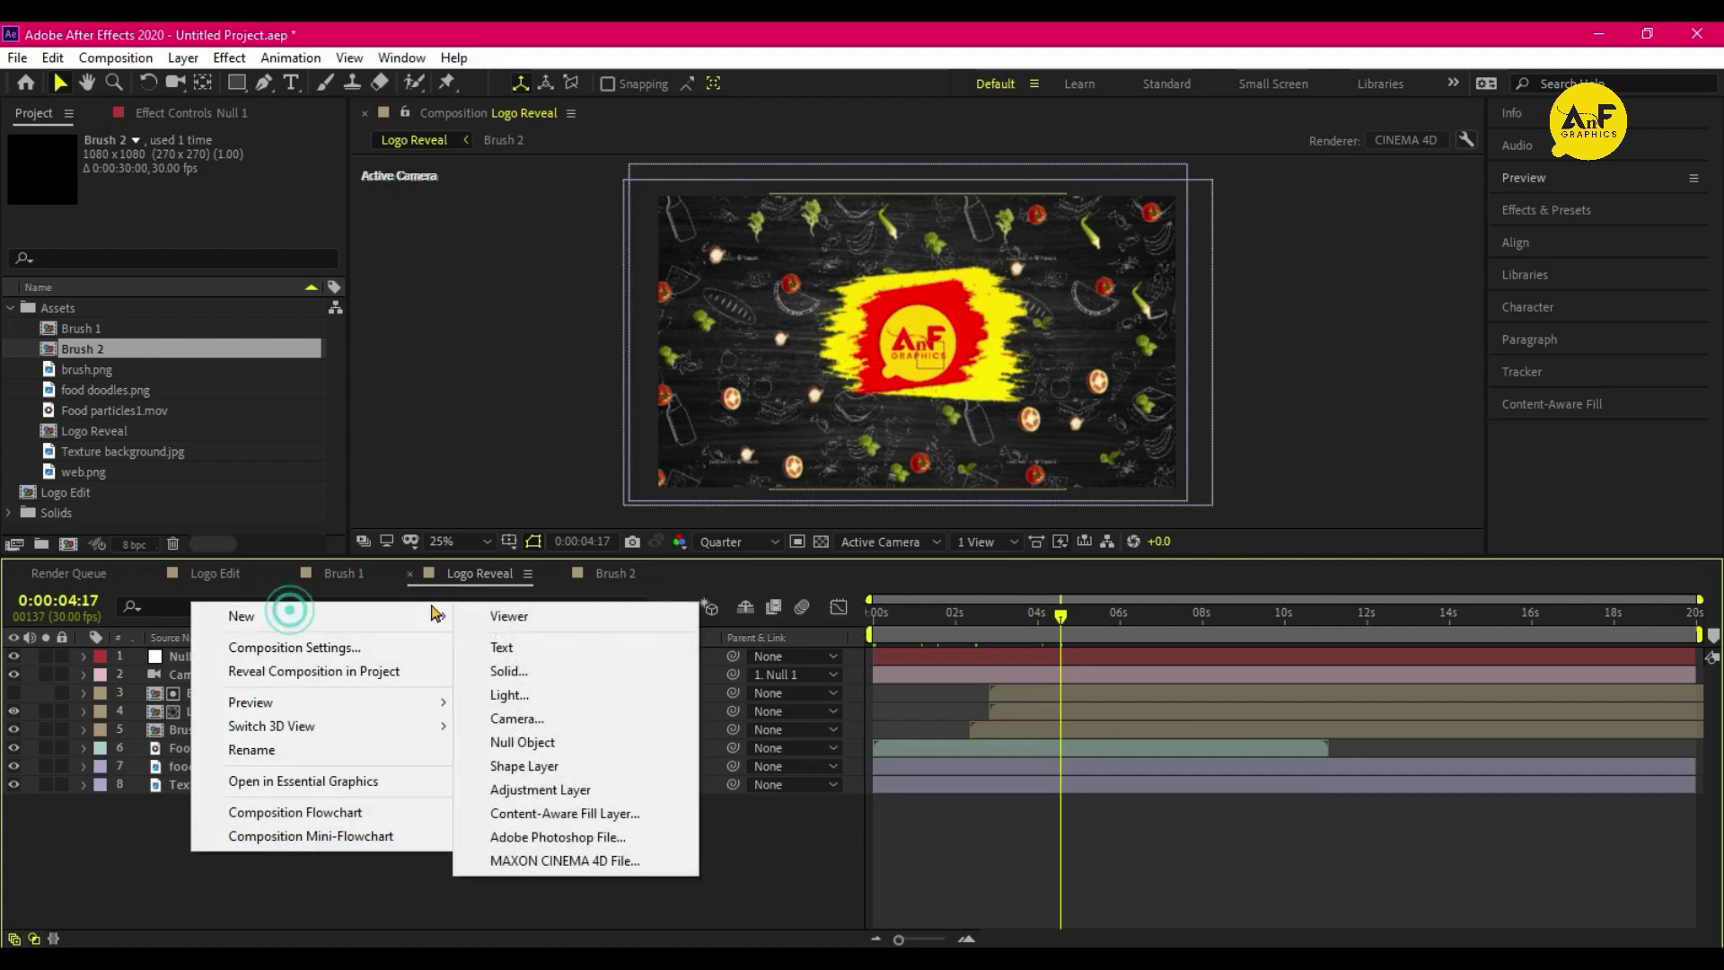
left_click(530, 789)
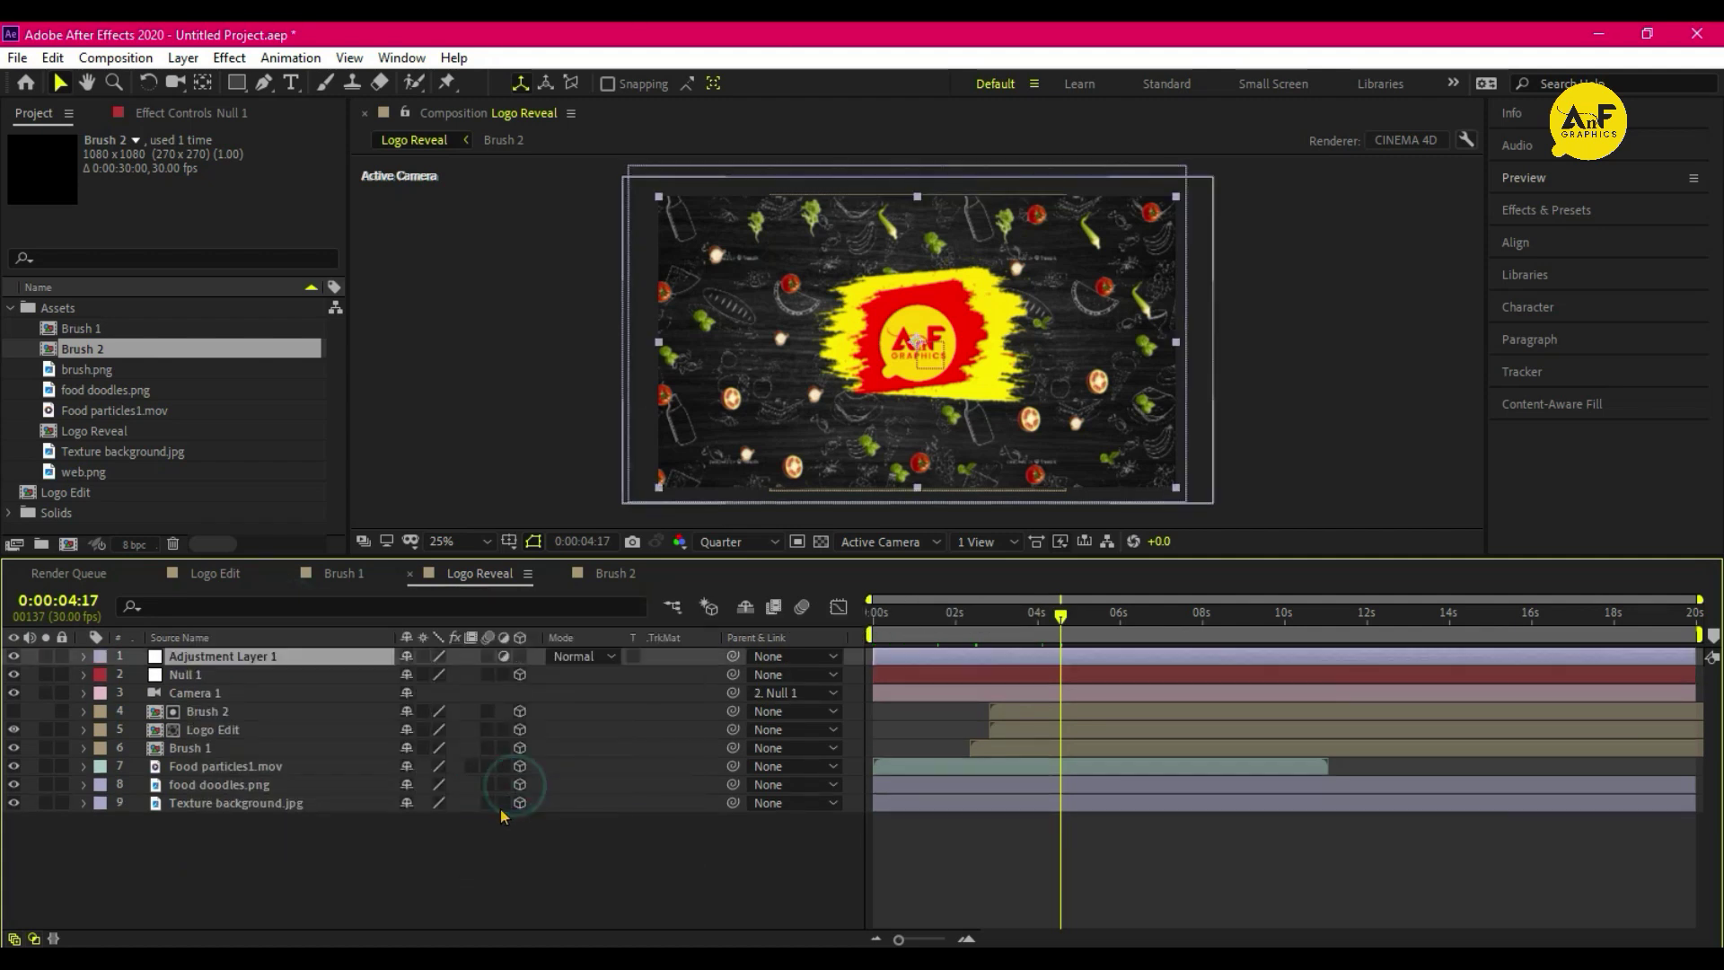
- Search the effects for "cc r" and apply CC Radial Fast Blur to Adjustment Layer 1
left_click(1545, 210)
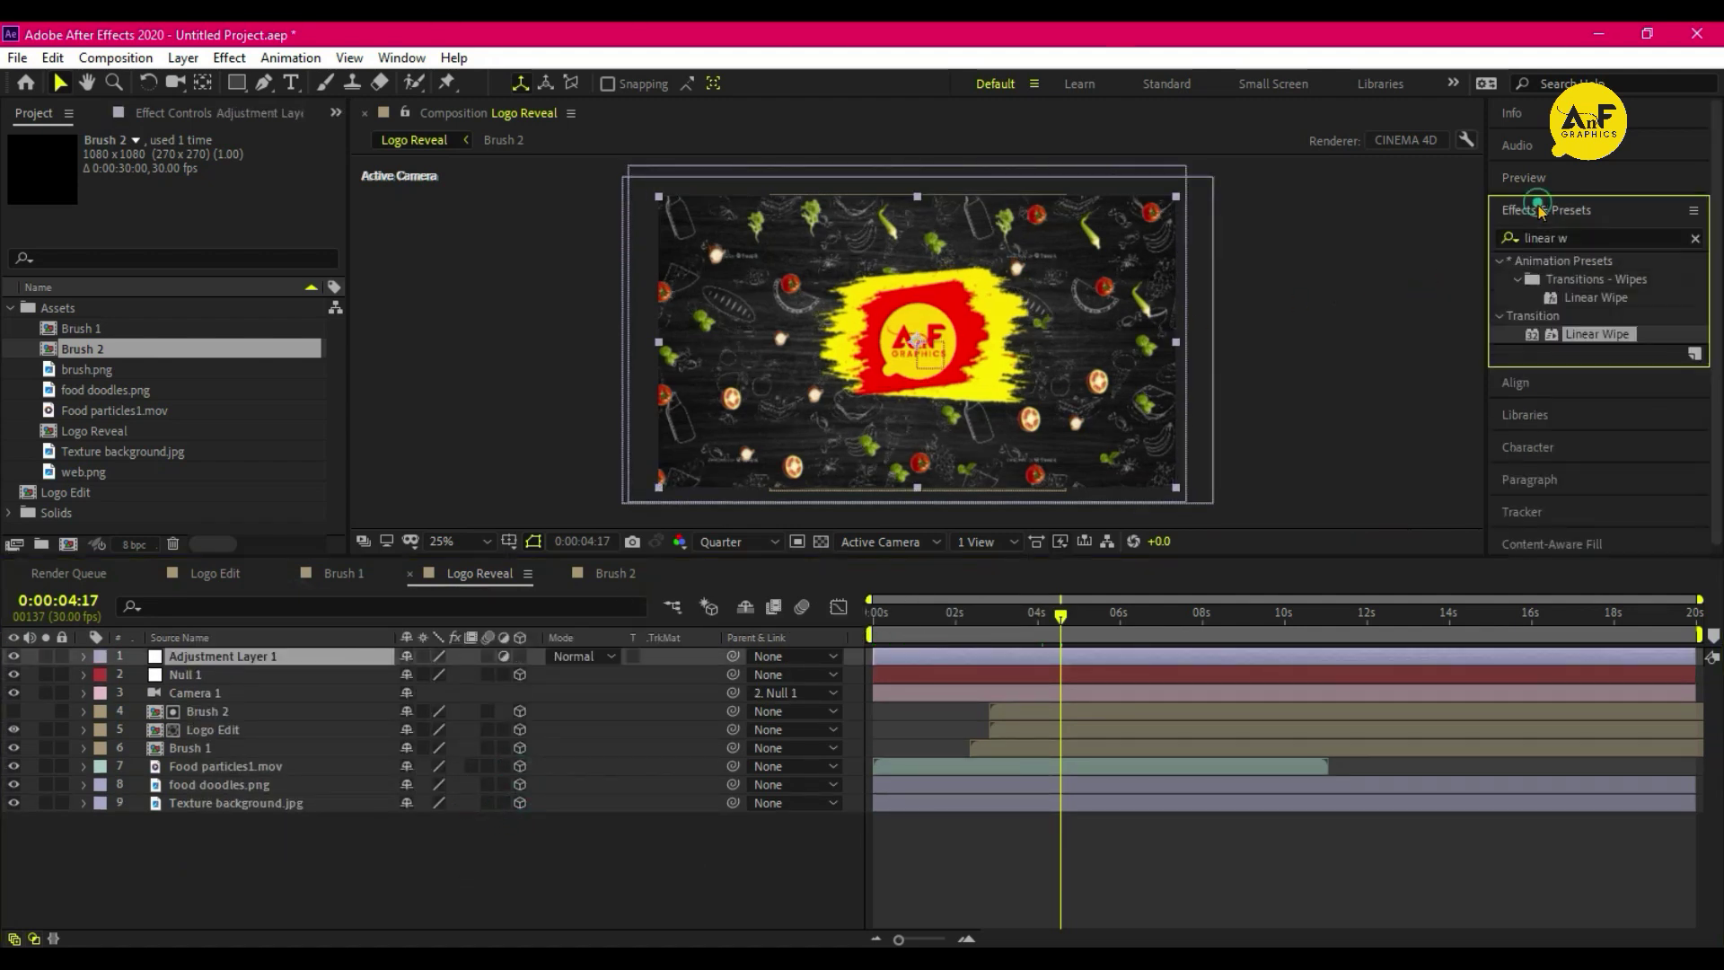
left_click(1577, 239)
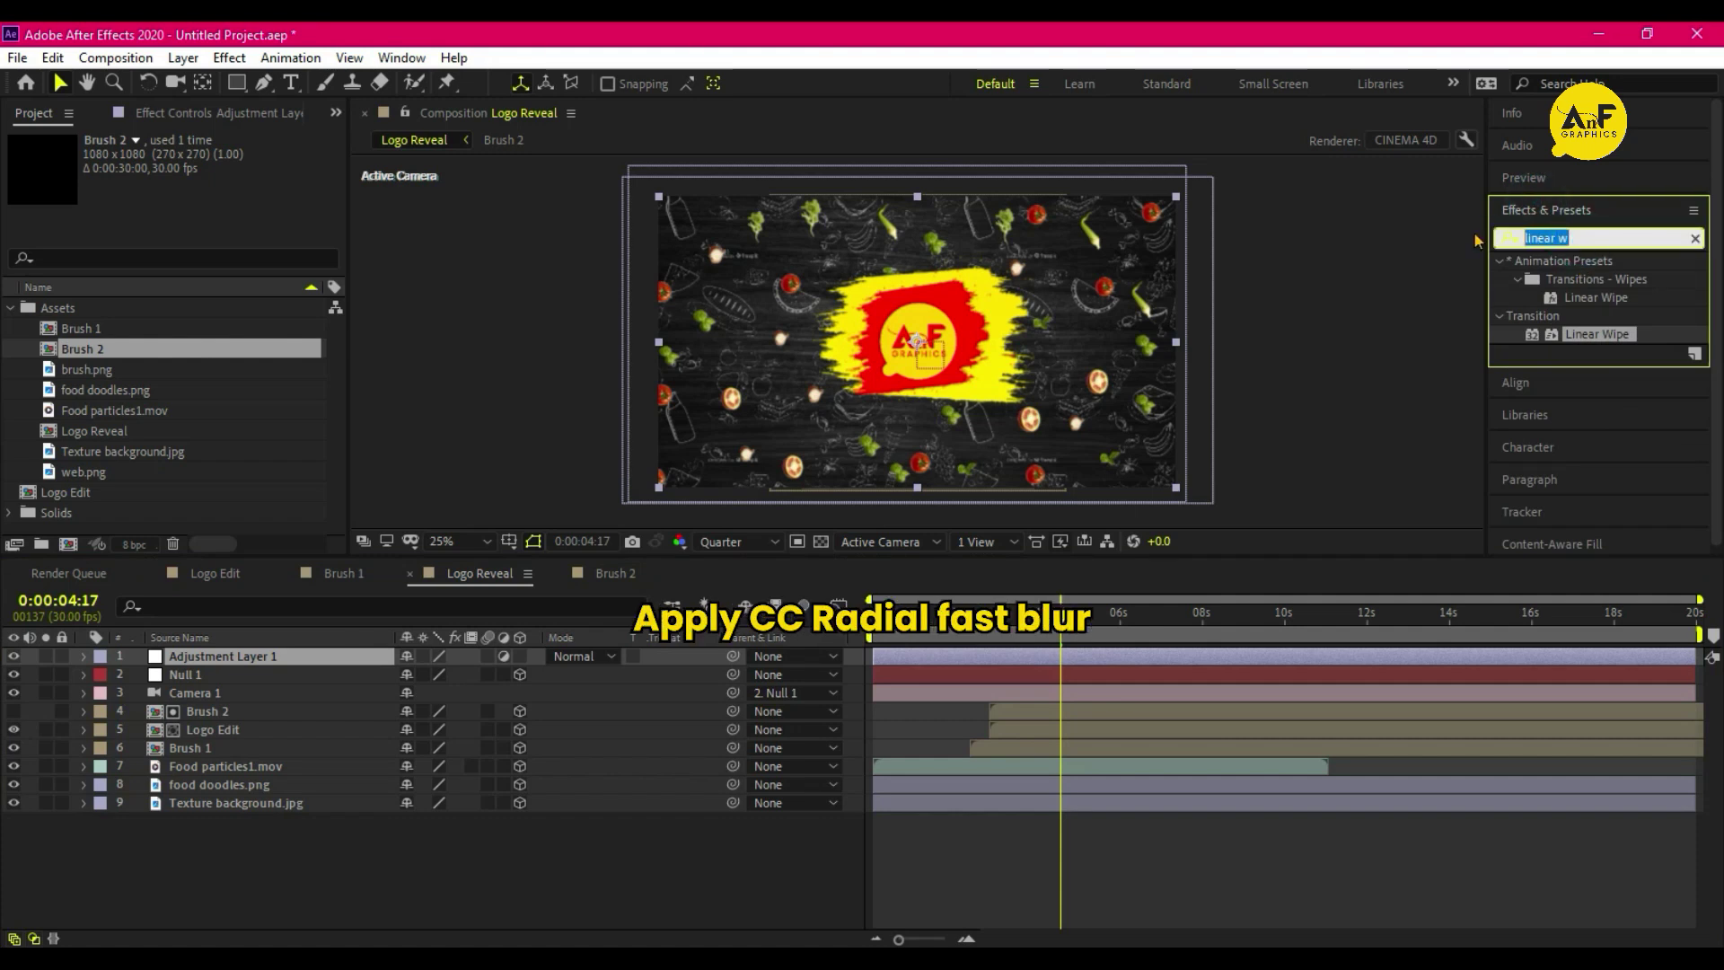
type("ccr")
key("BackSpace")
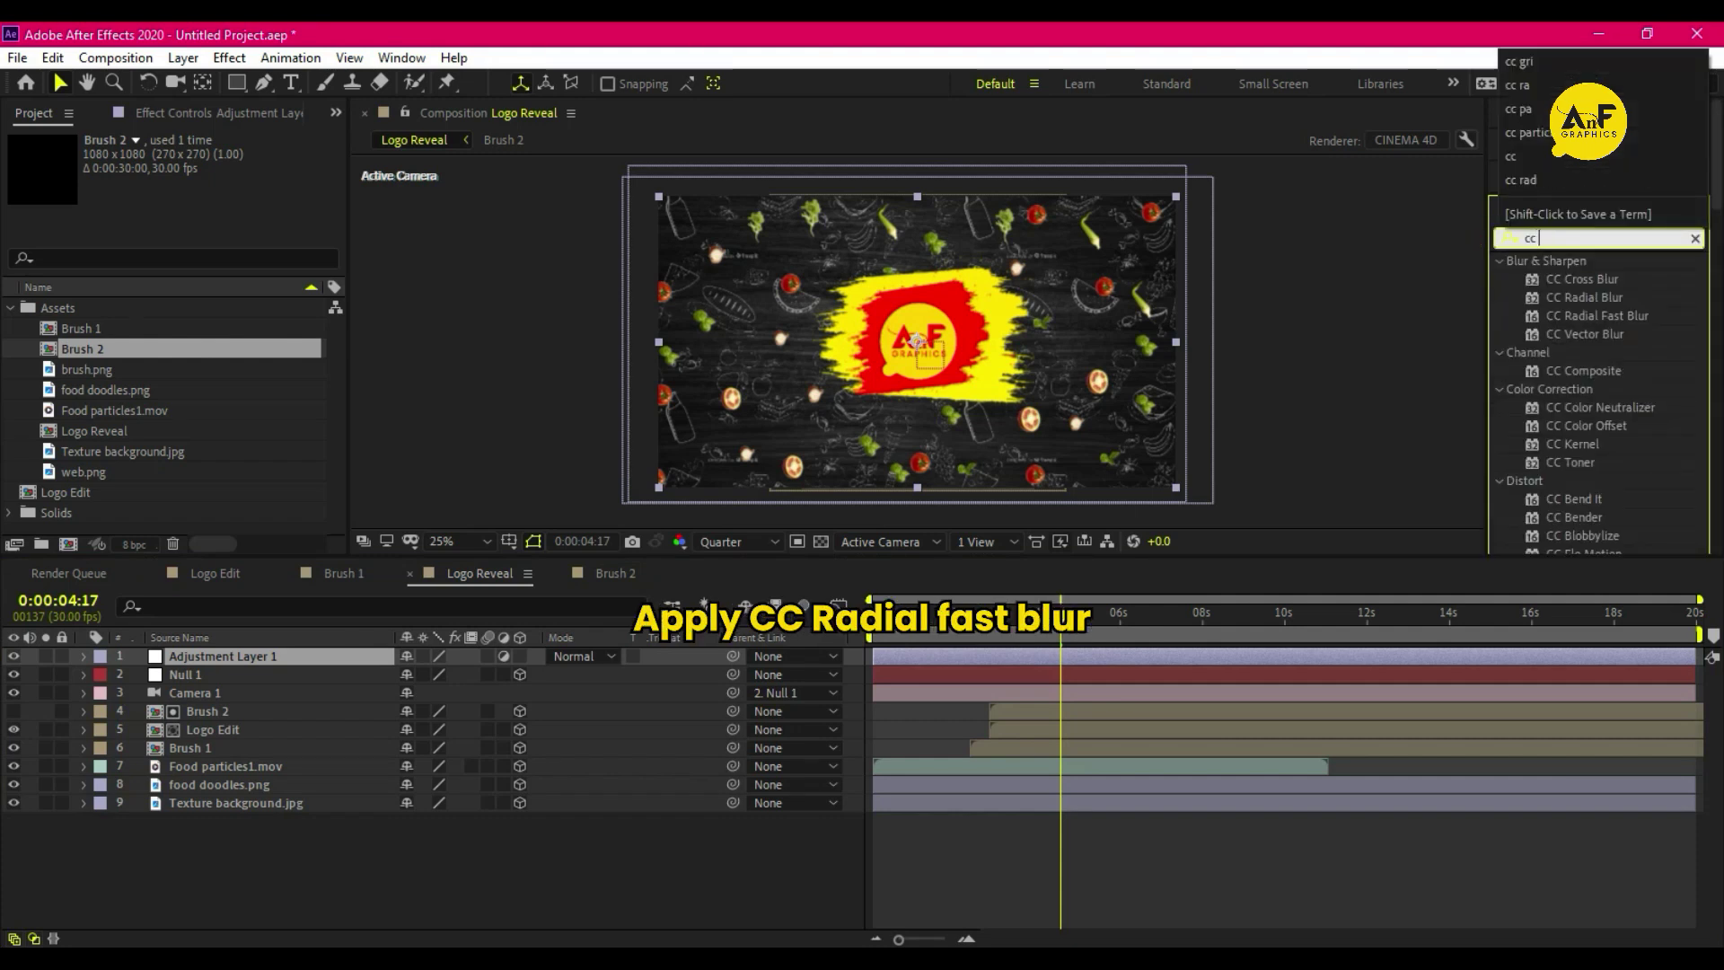
type("r")
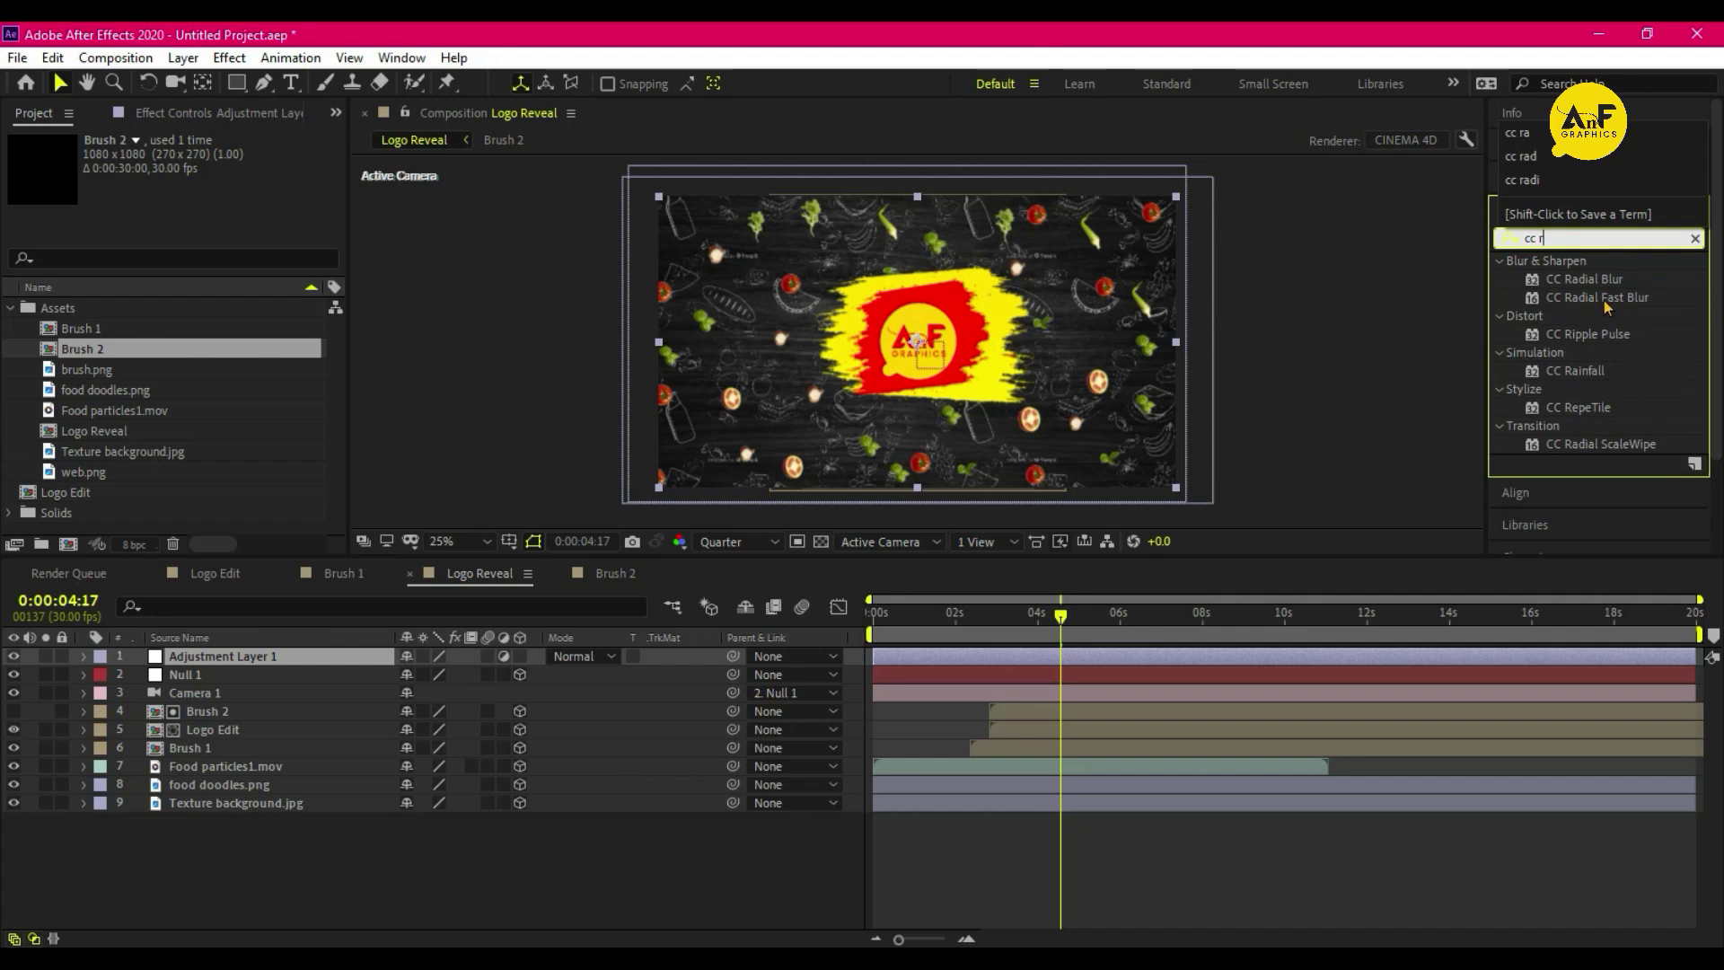
left_click_drag(1602, 301, 308, 658)
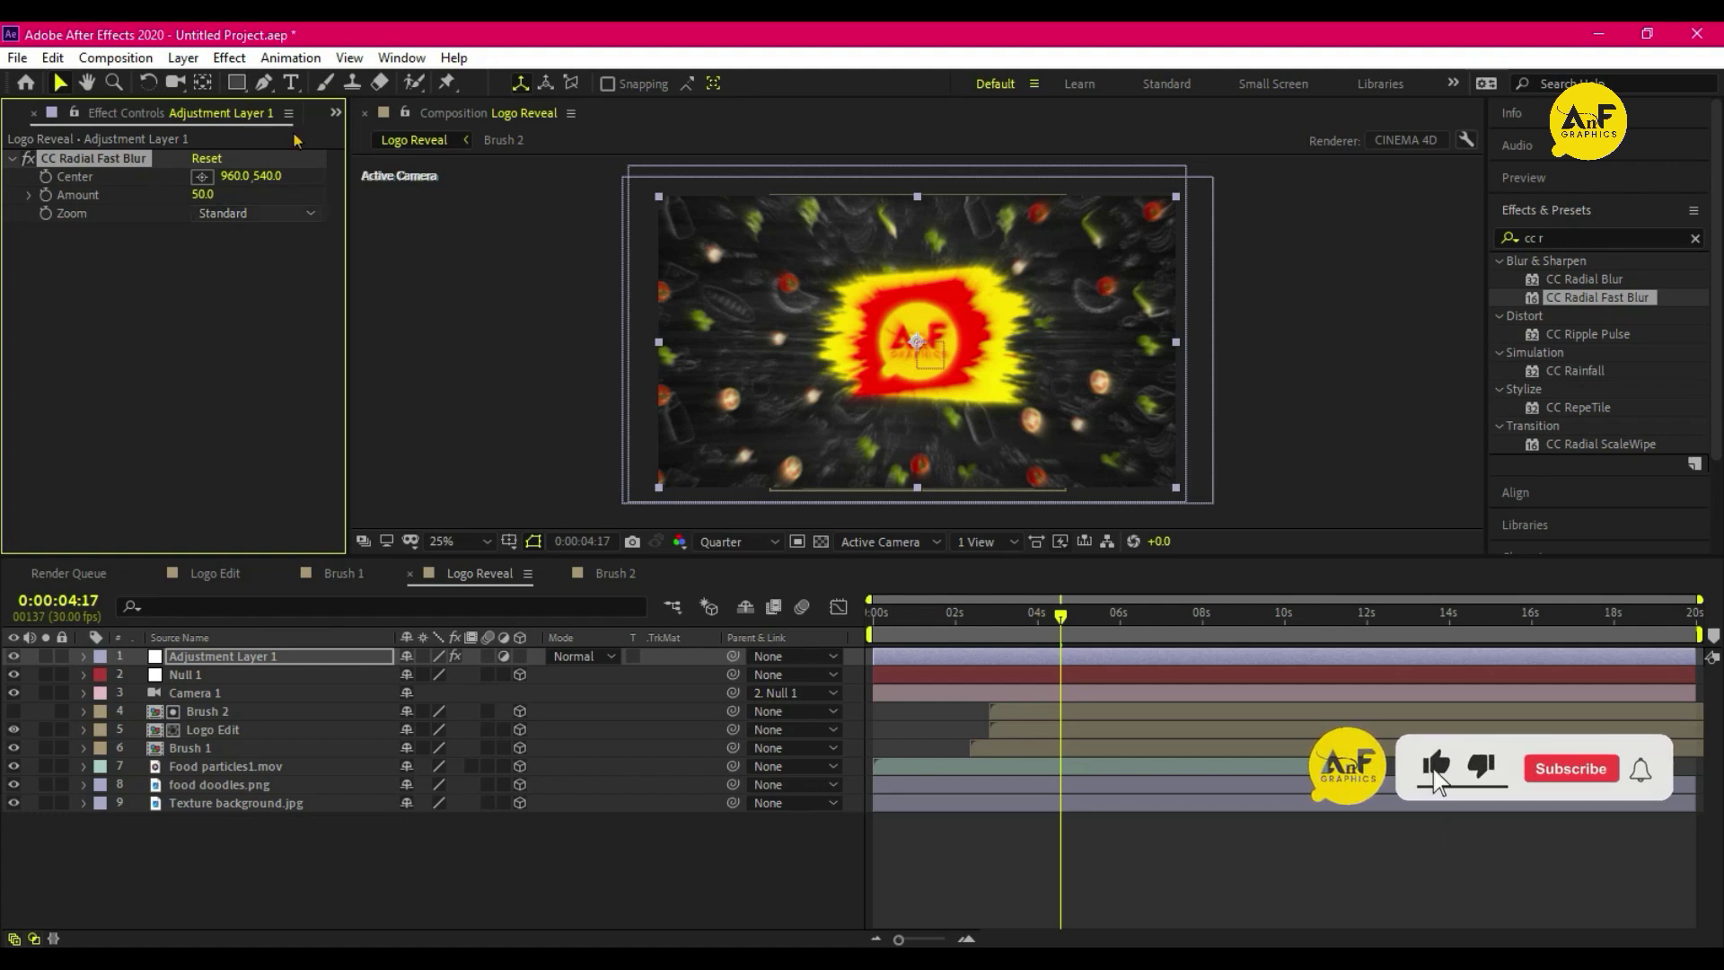
- Add a full-layer elliptical mask to Adjustment Layer 1 and invert it
left_click(245, 88)
left_click(288, 130)
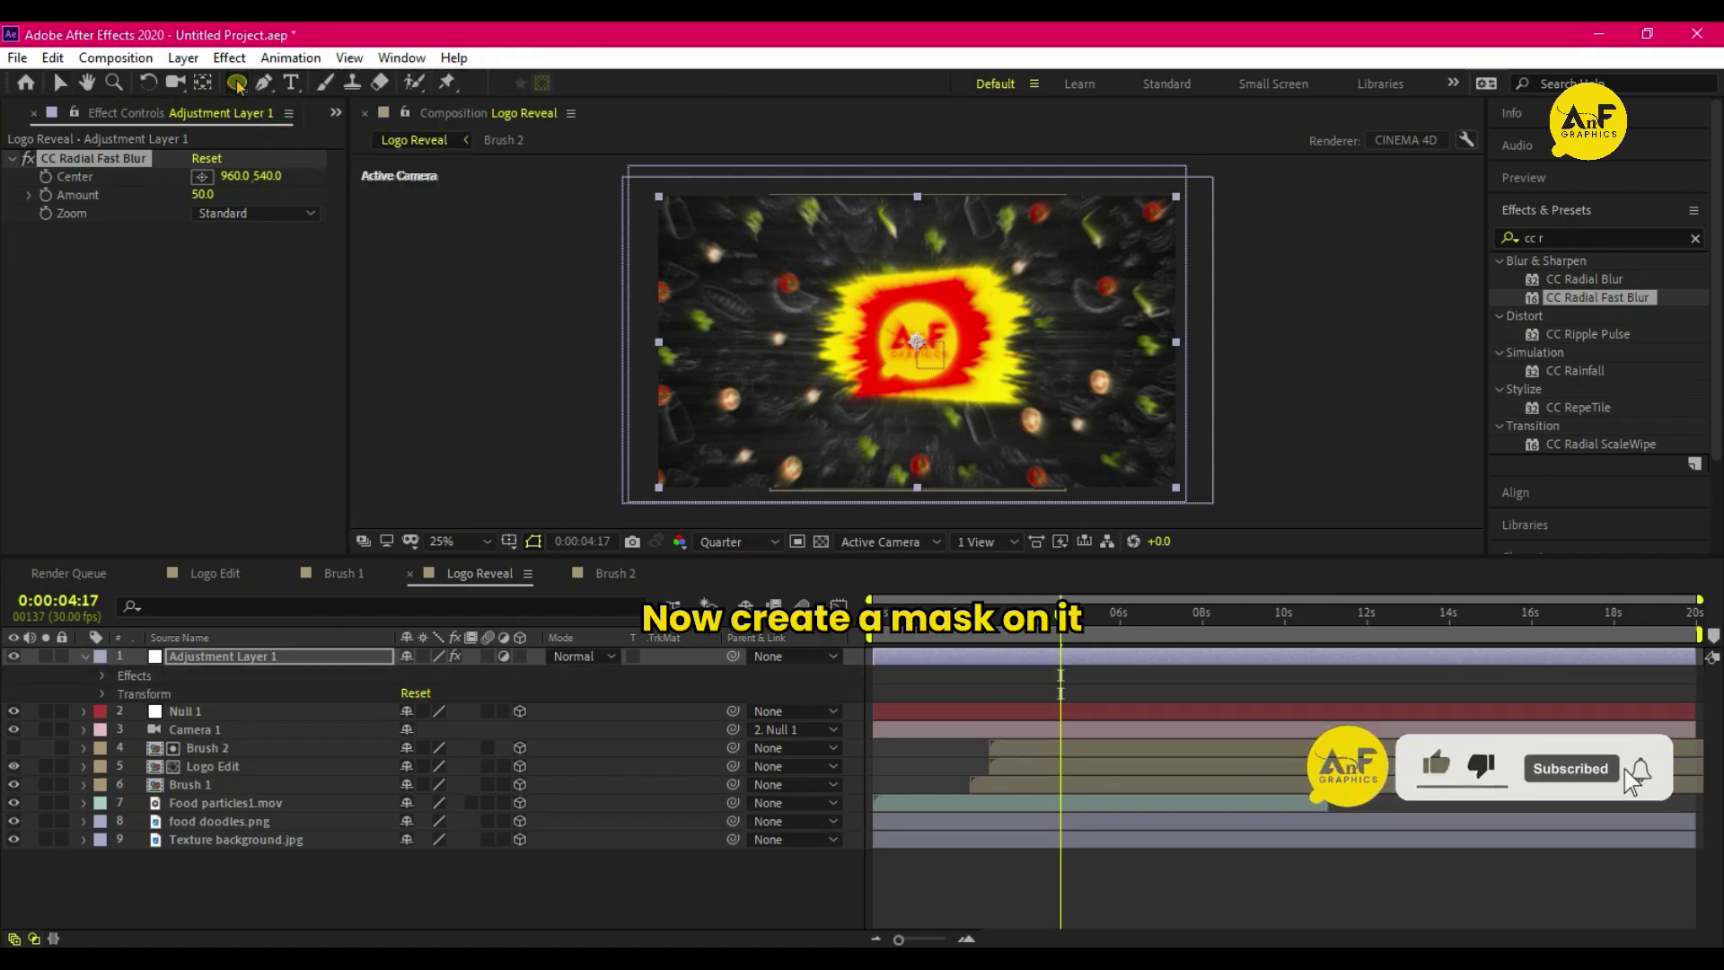
double_click(237, 84)
key("v")
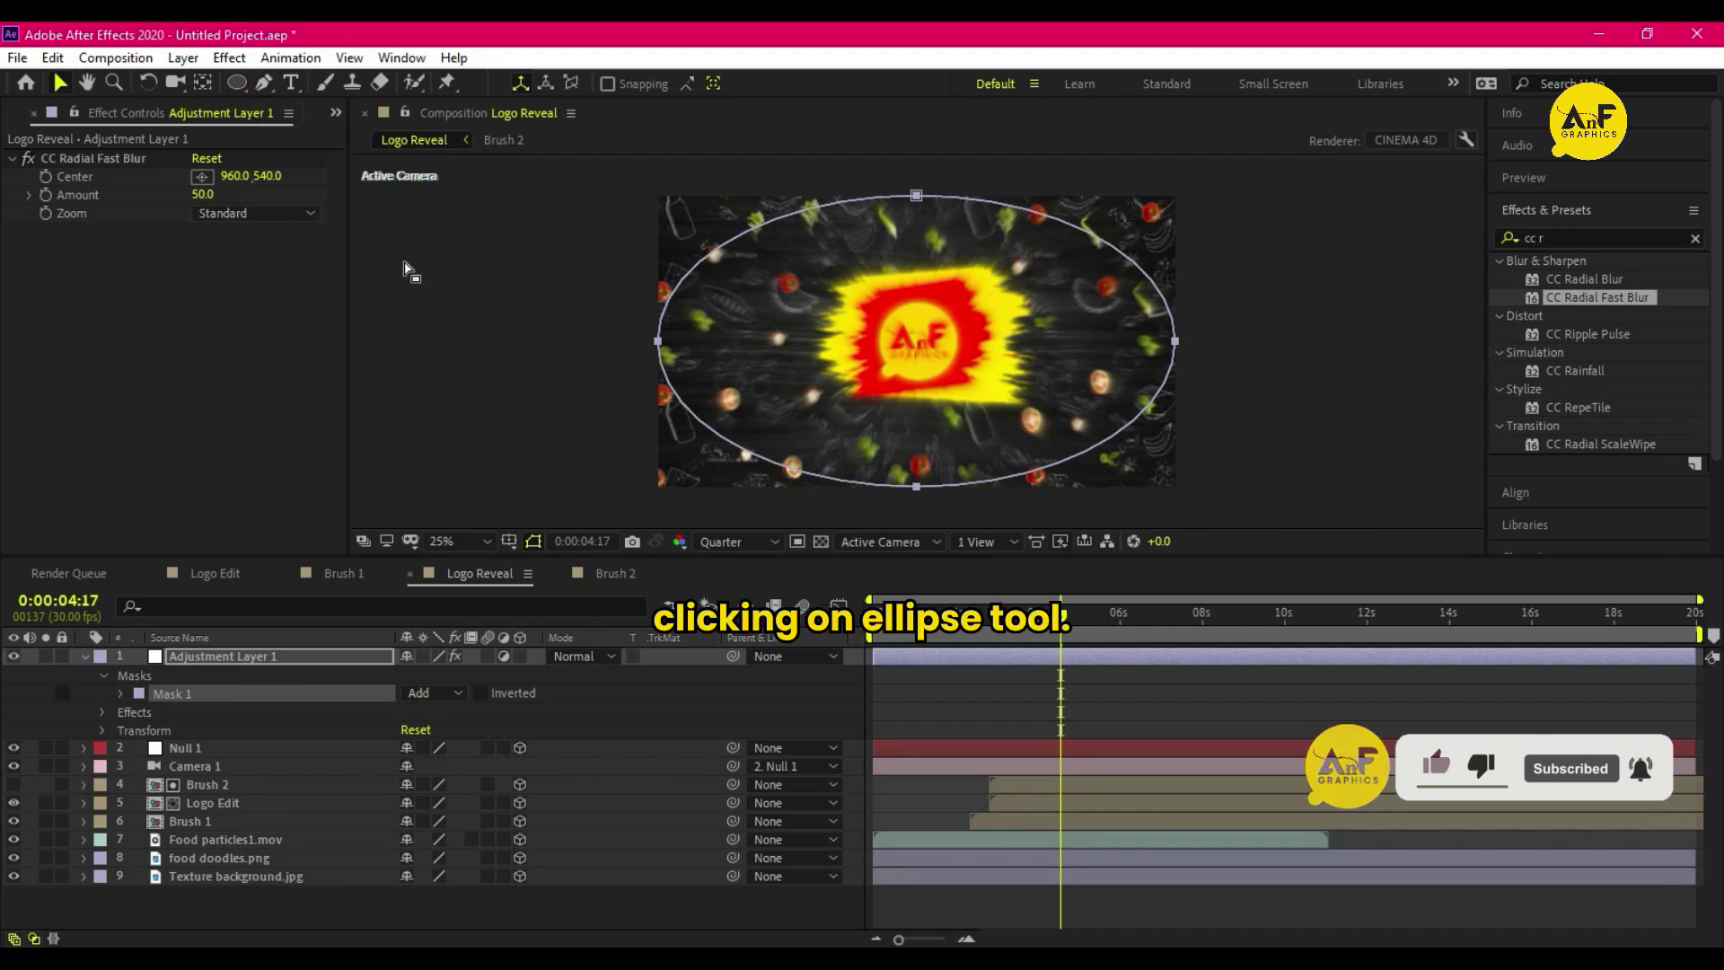
left_click(481, 693)
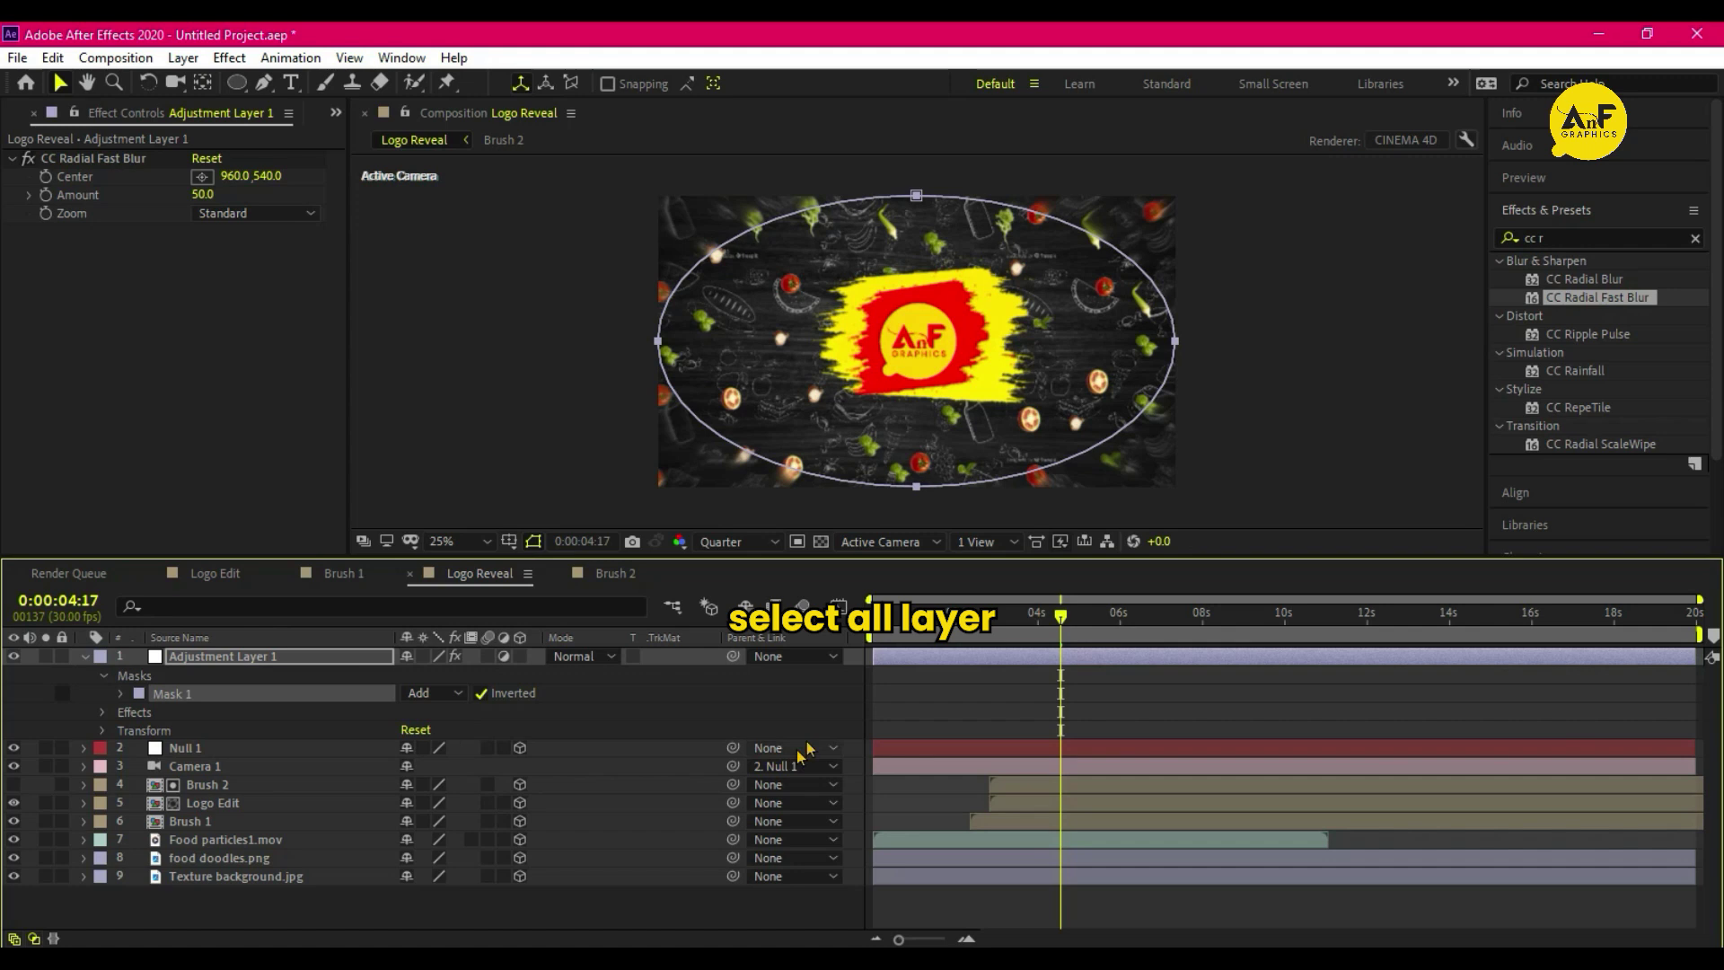
- Collapse the properties of all layers in Logo Reveal and enable motion blur for the layers and the composition
left_click_drag(176, 932, 246, 687)
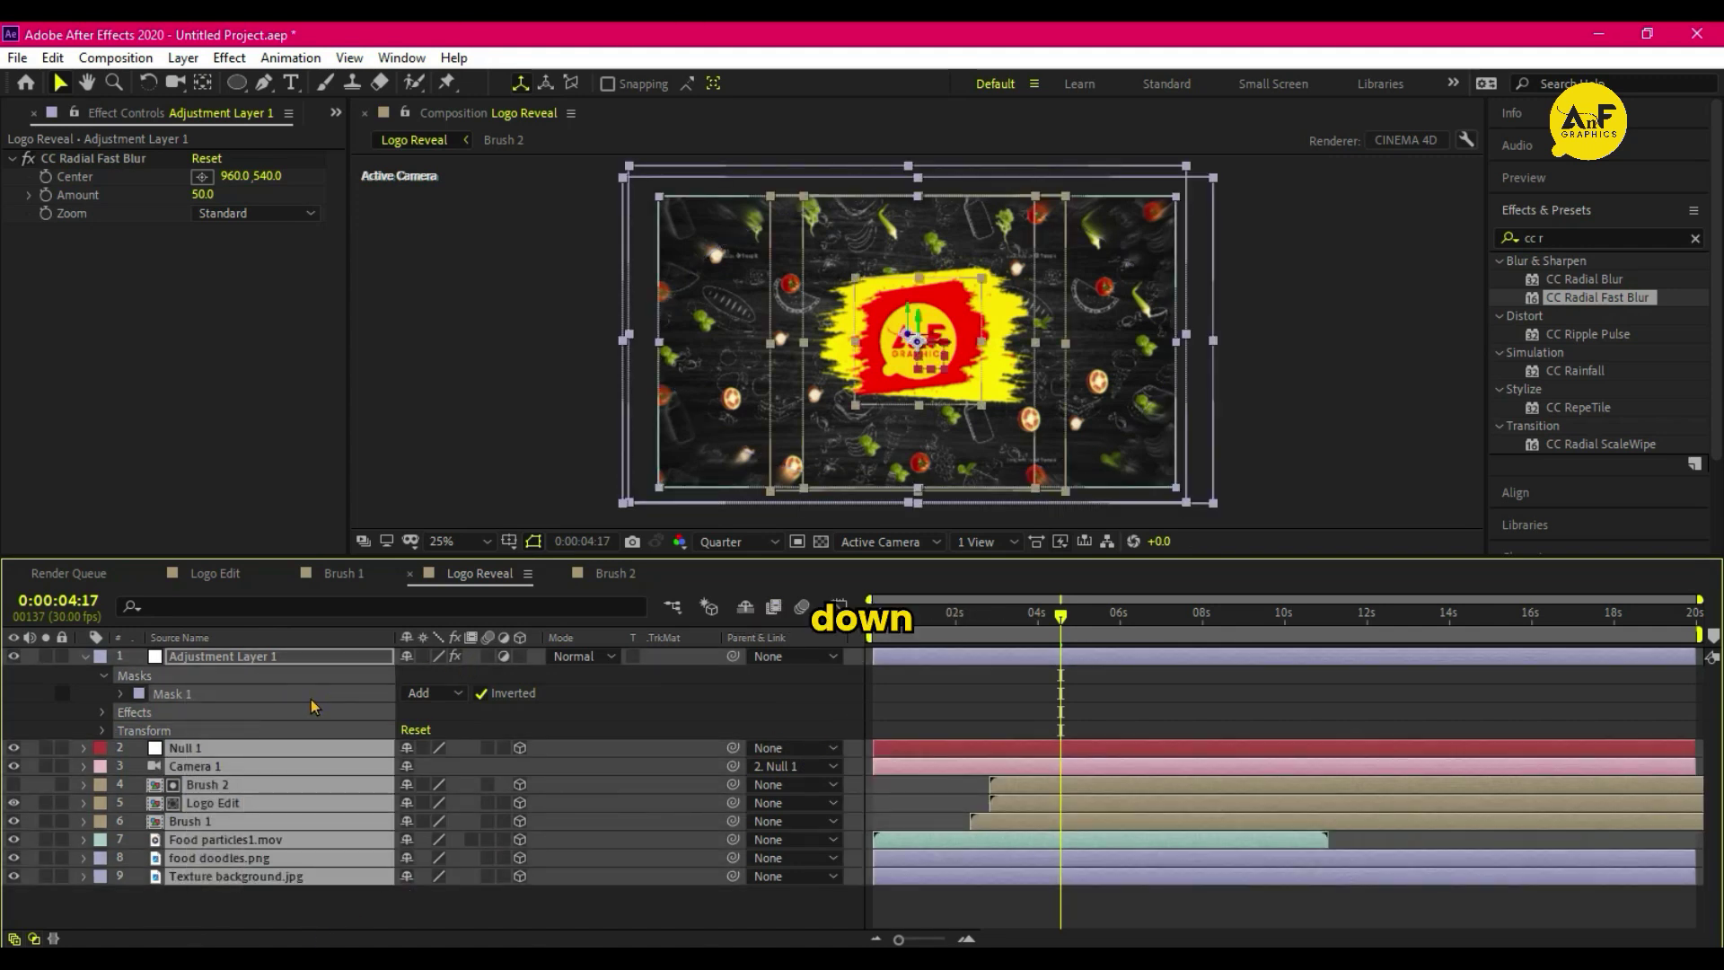
key("u")
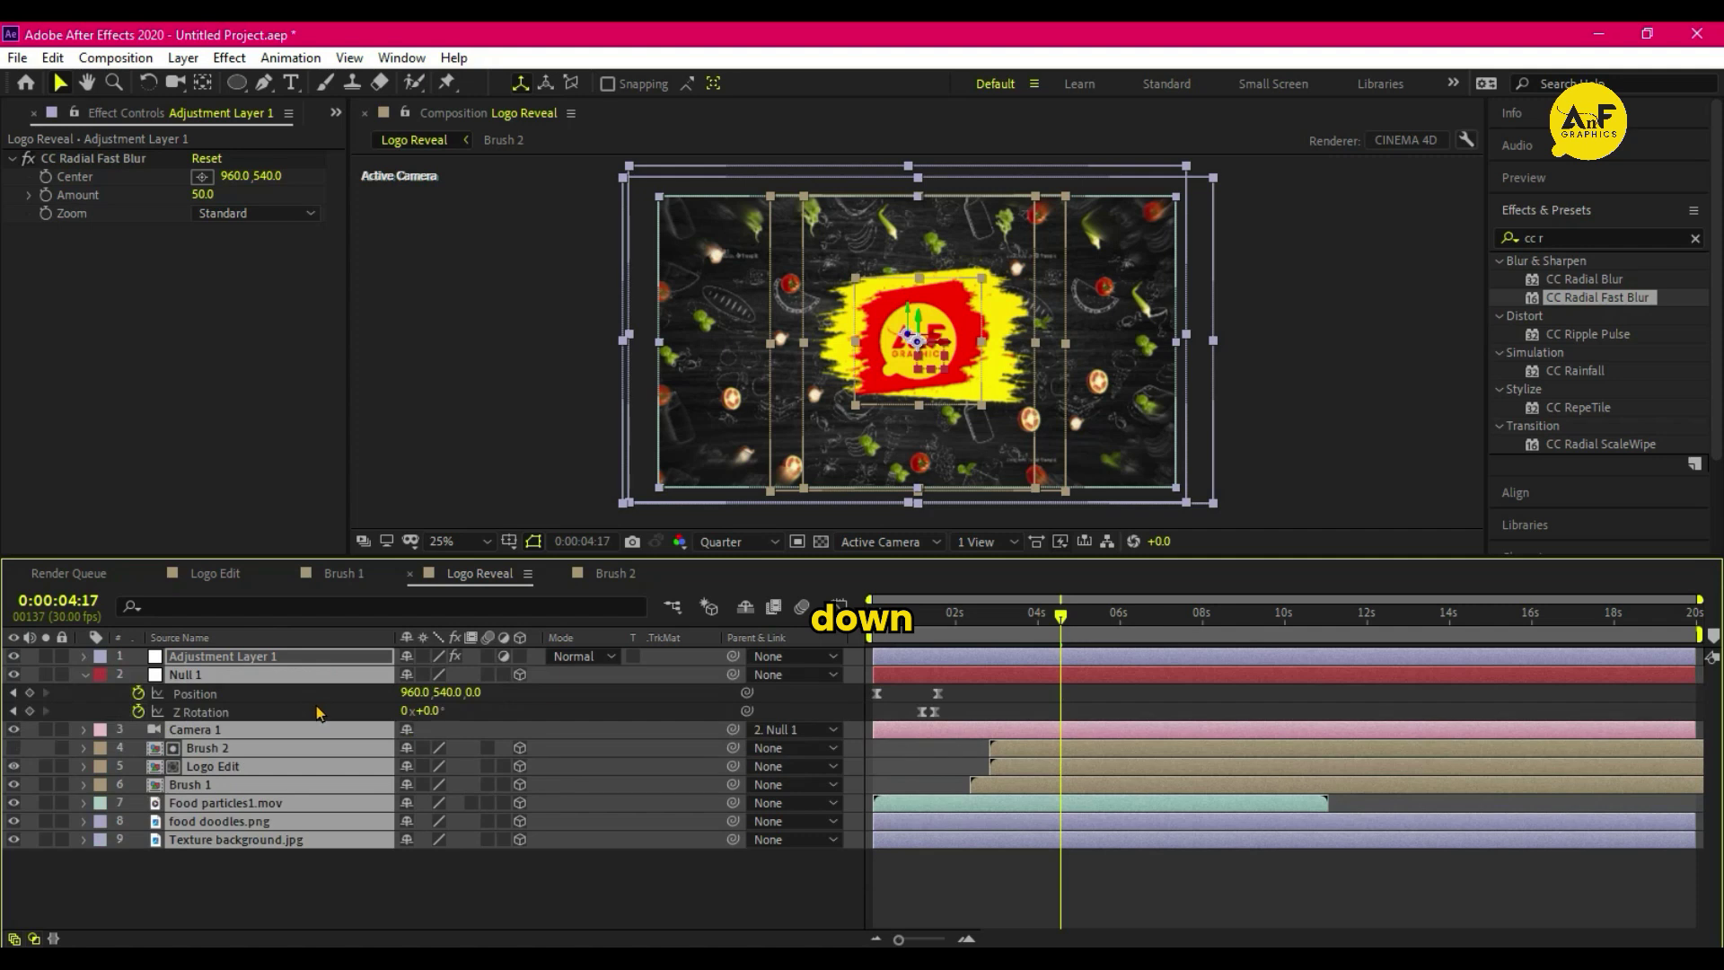
left_click(82, 676)
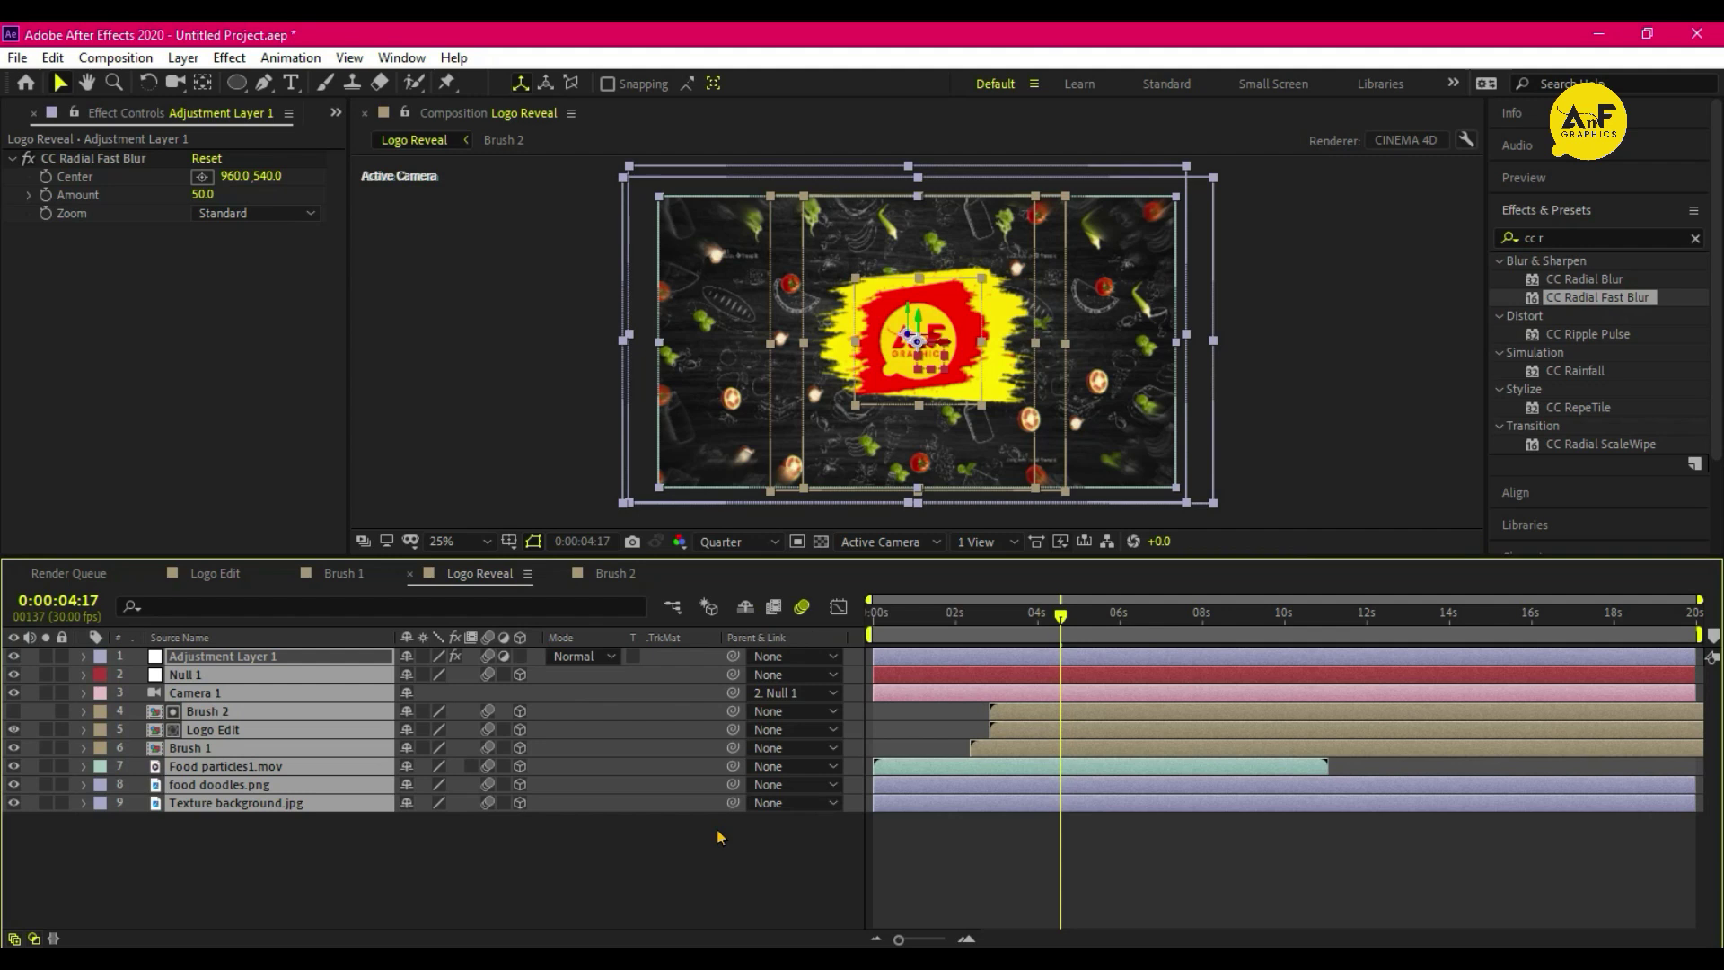
left_click(523, 853)
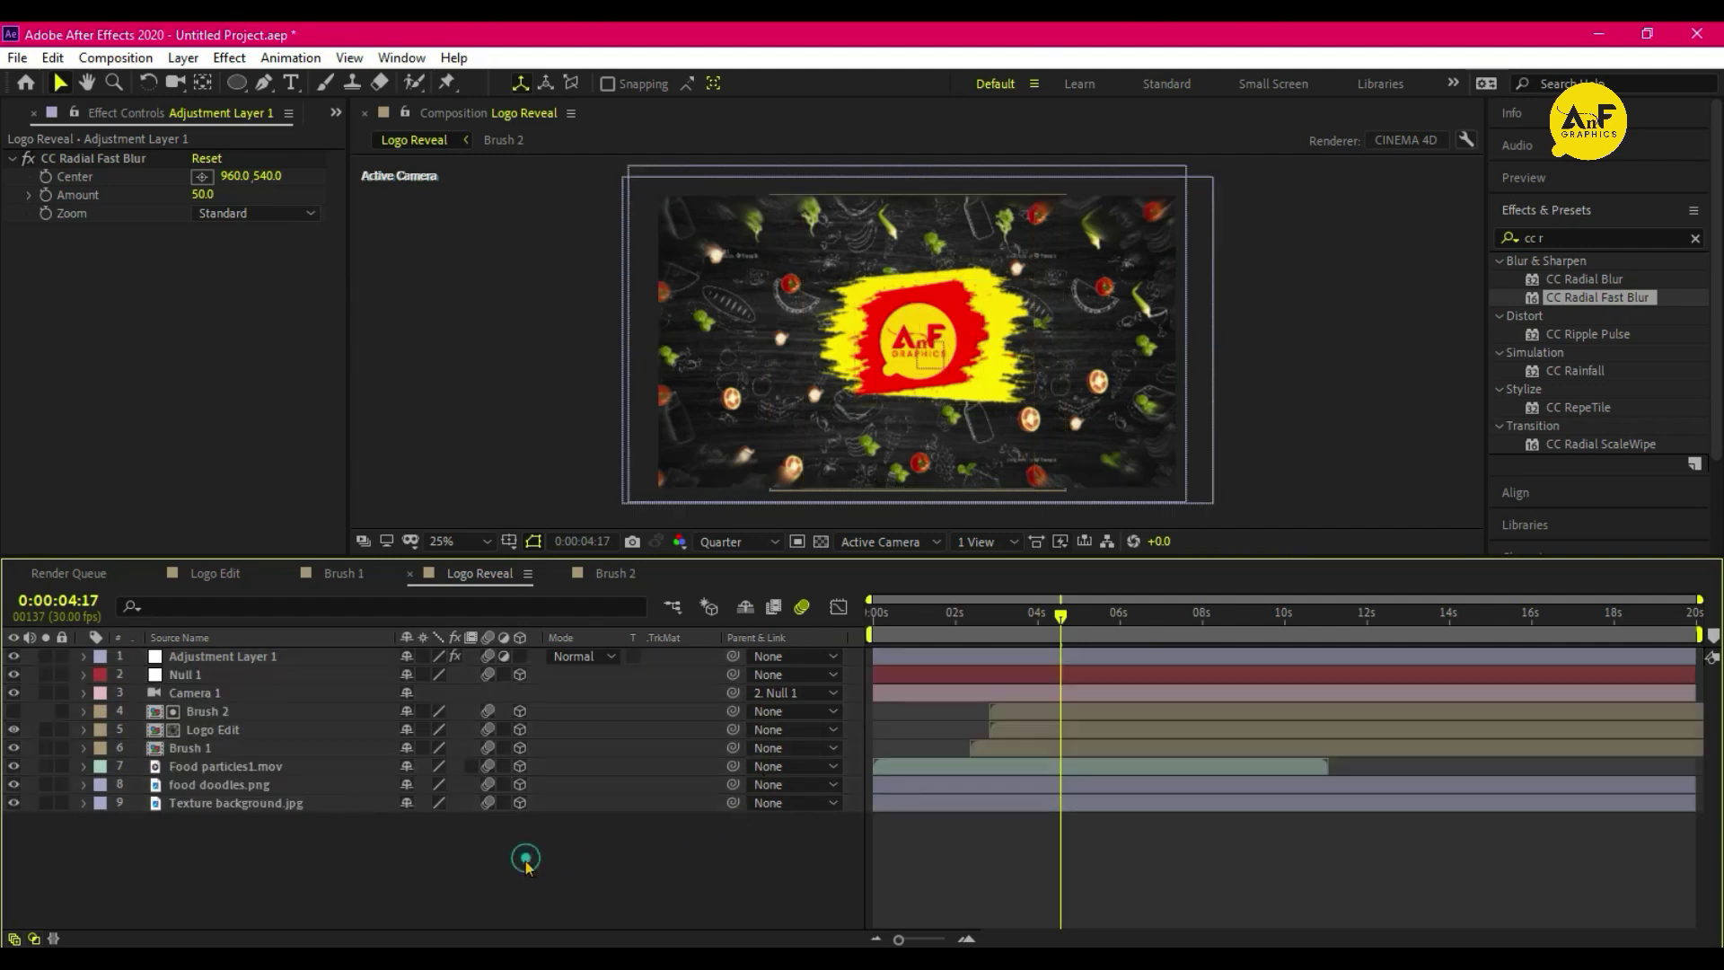
- Create a new black solid of 1920 x 1080 px named Black Solid 1 in Logo Reveal
right_click(458, 864)
left_click(523, 620)
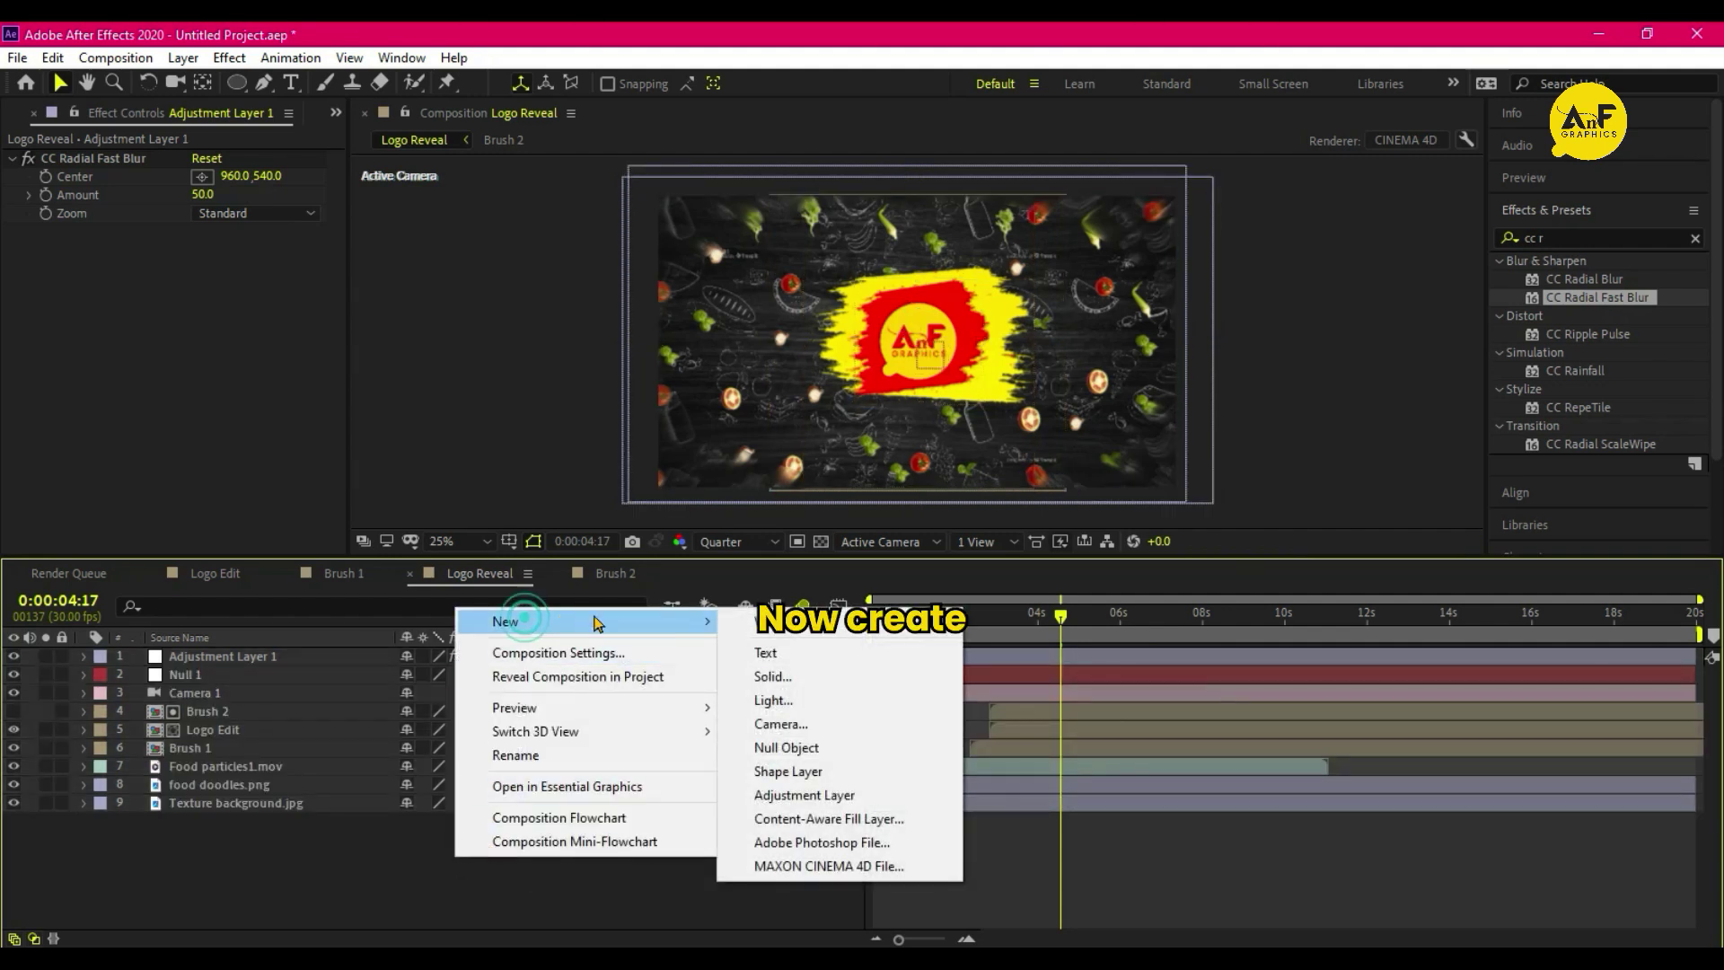
left_click(778, 679)
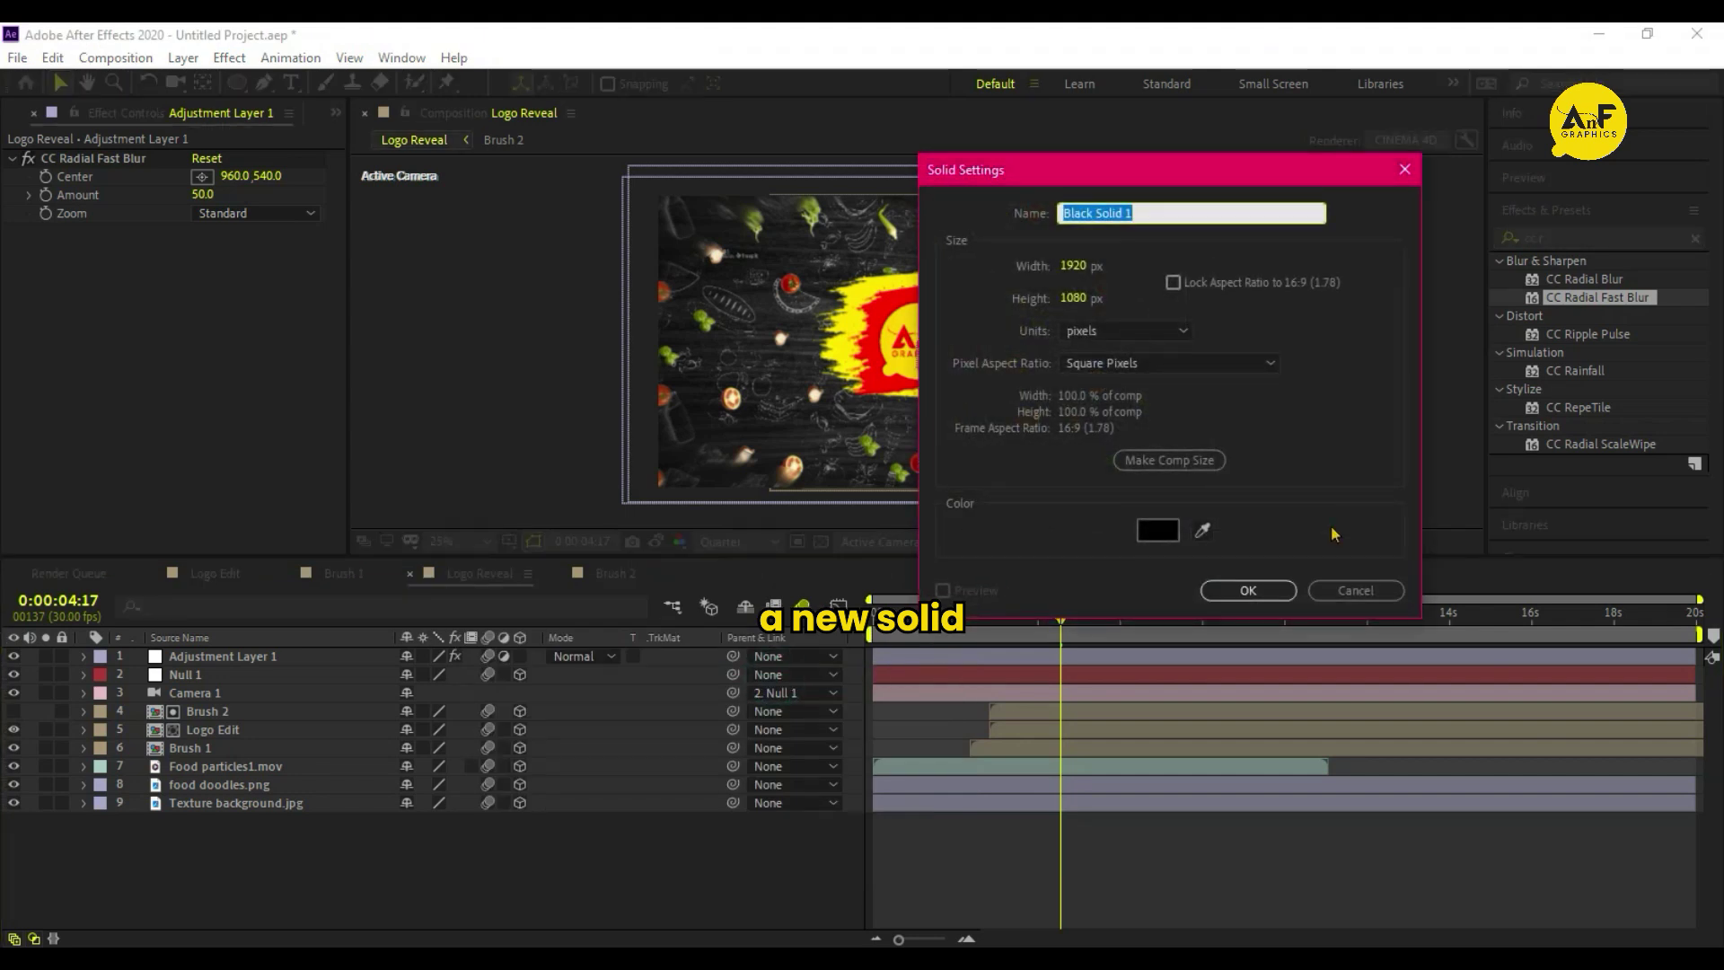
left_click(1248, 590)
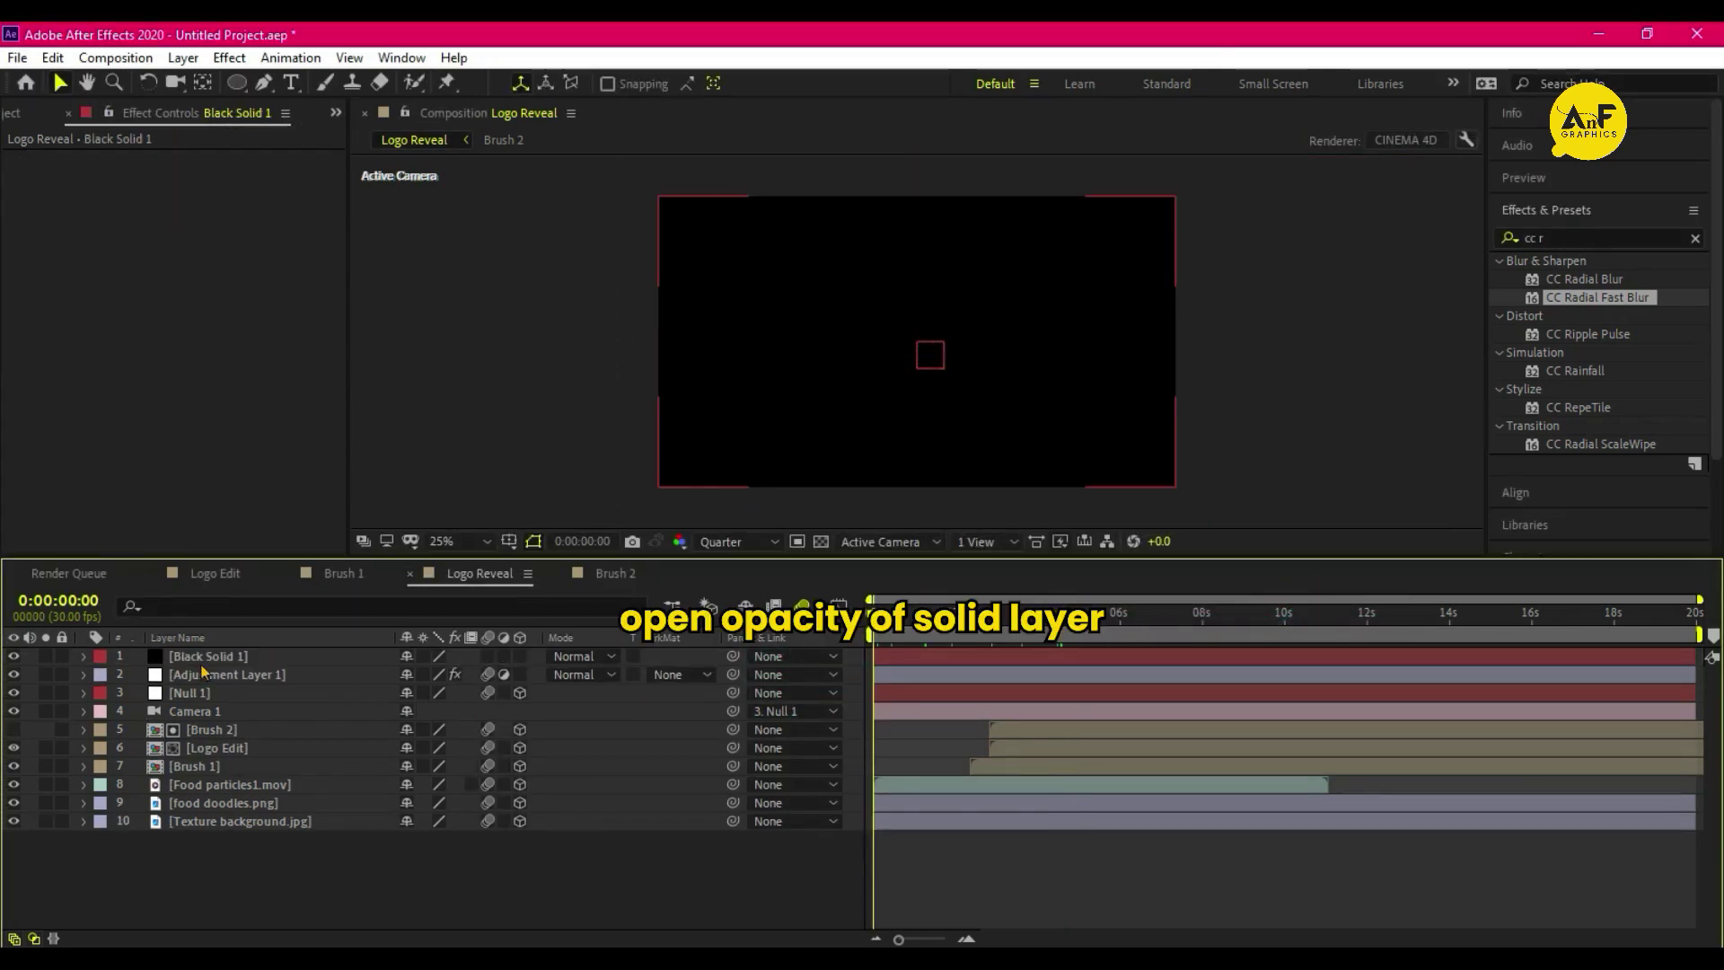
- Keyframe Black Solid 1's Opacity at 100% at 0:00:00:00 and 0% at 0:00:00:15
left_click(205, 657)
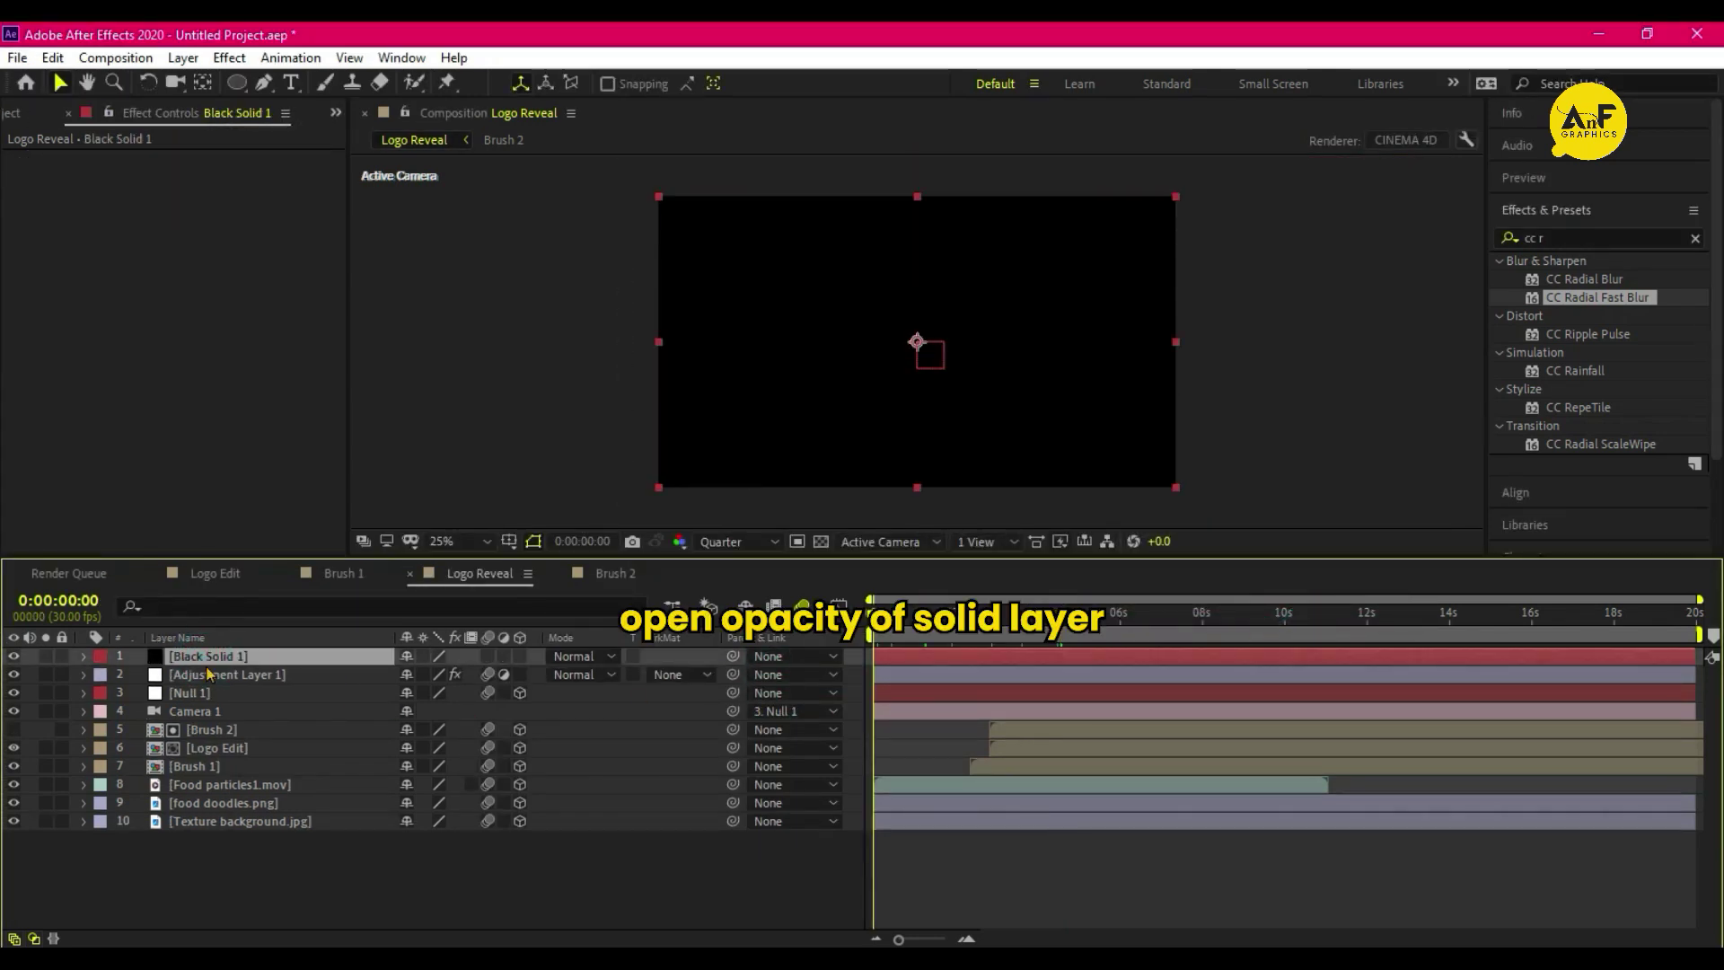
key("t")
left_click(138, 674)
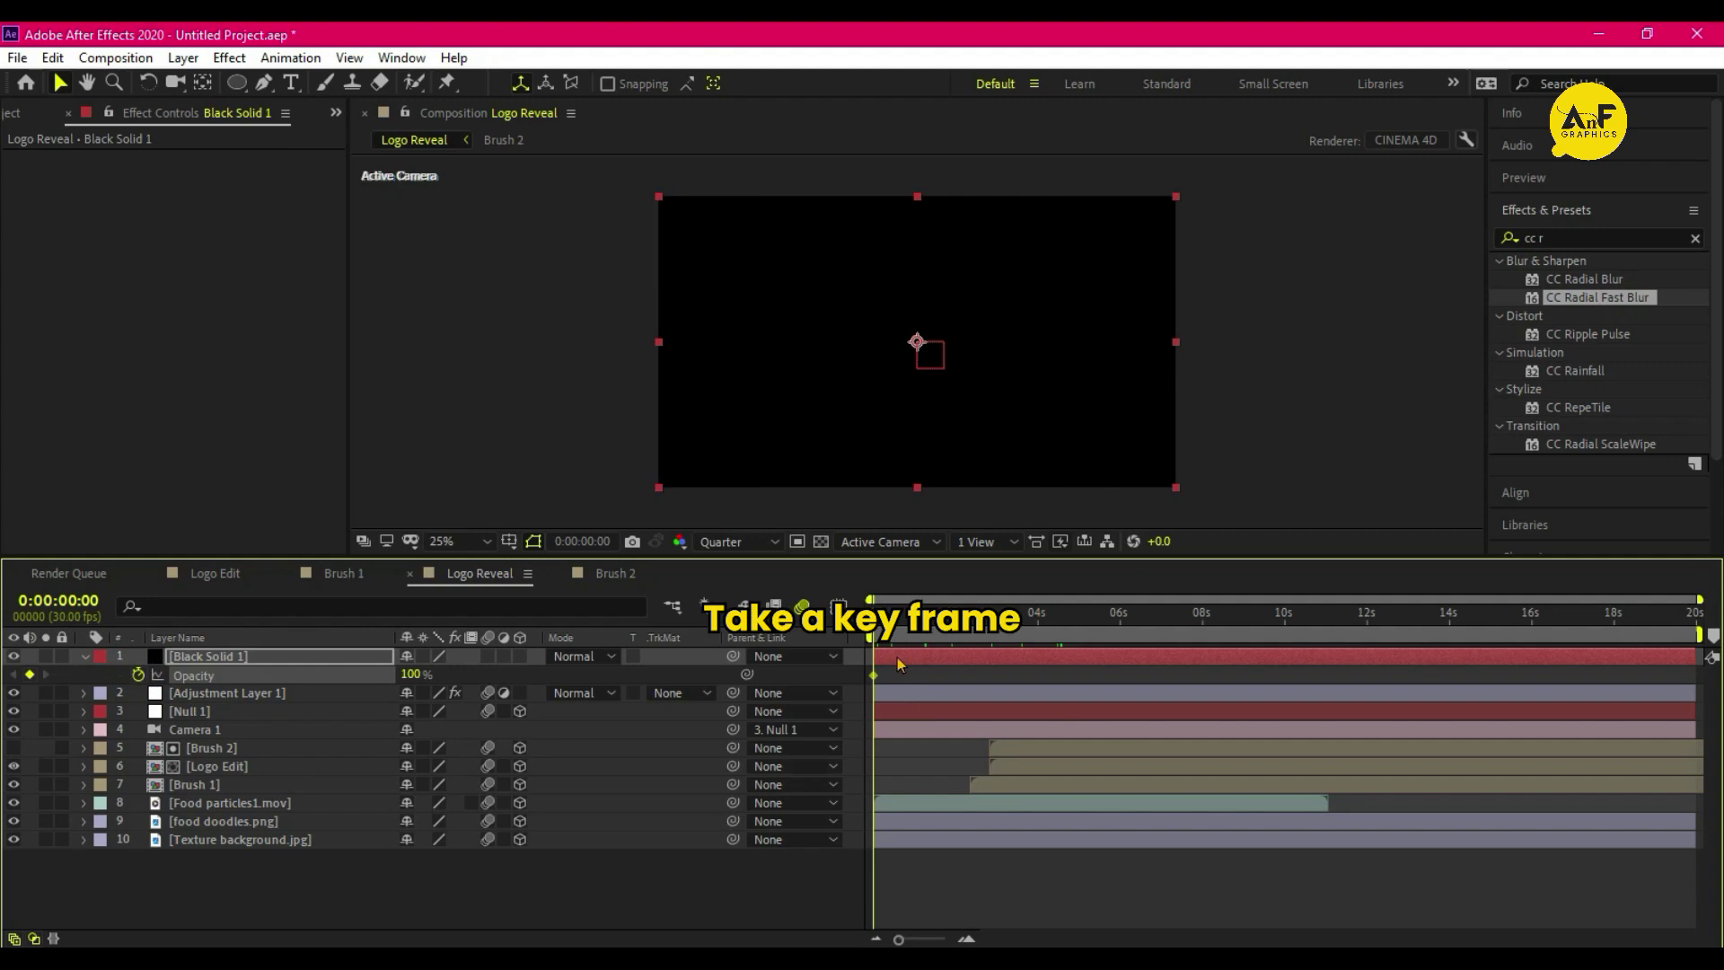
left_click_drag(411, 676, 314, 676)
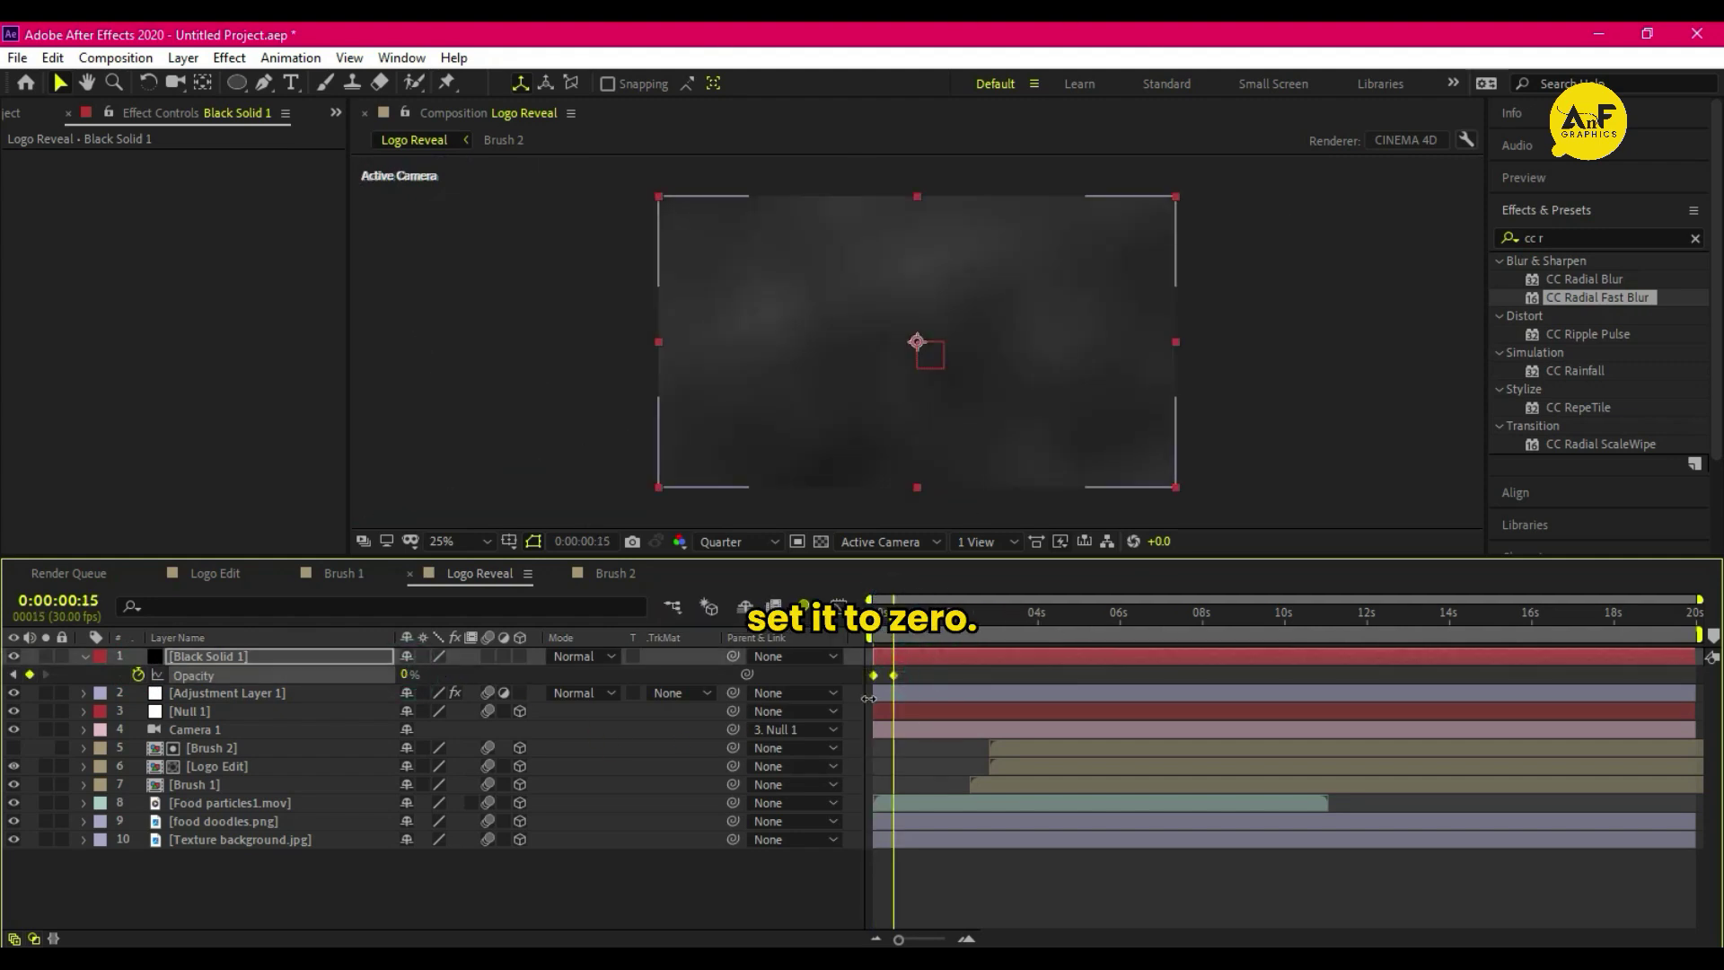
- Apply Easy Ease to both Opacity keyframes of Black Solid 1
right_click(900, 683)
mouse_move(1059, 660)
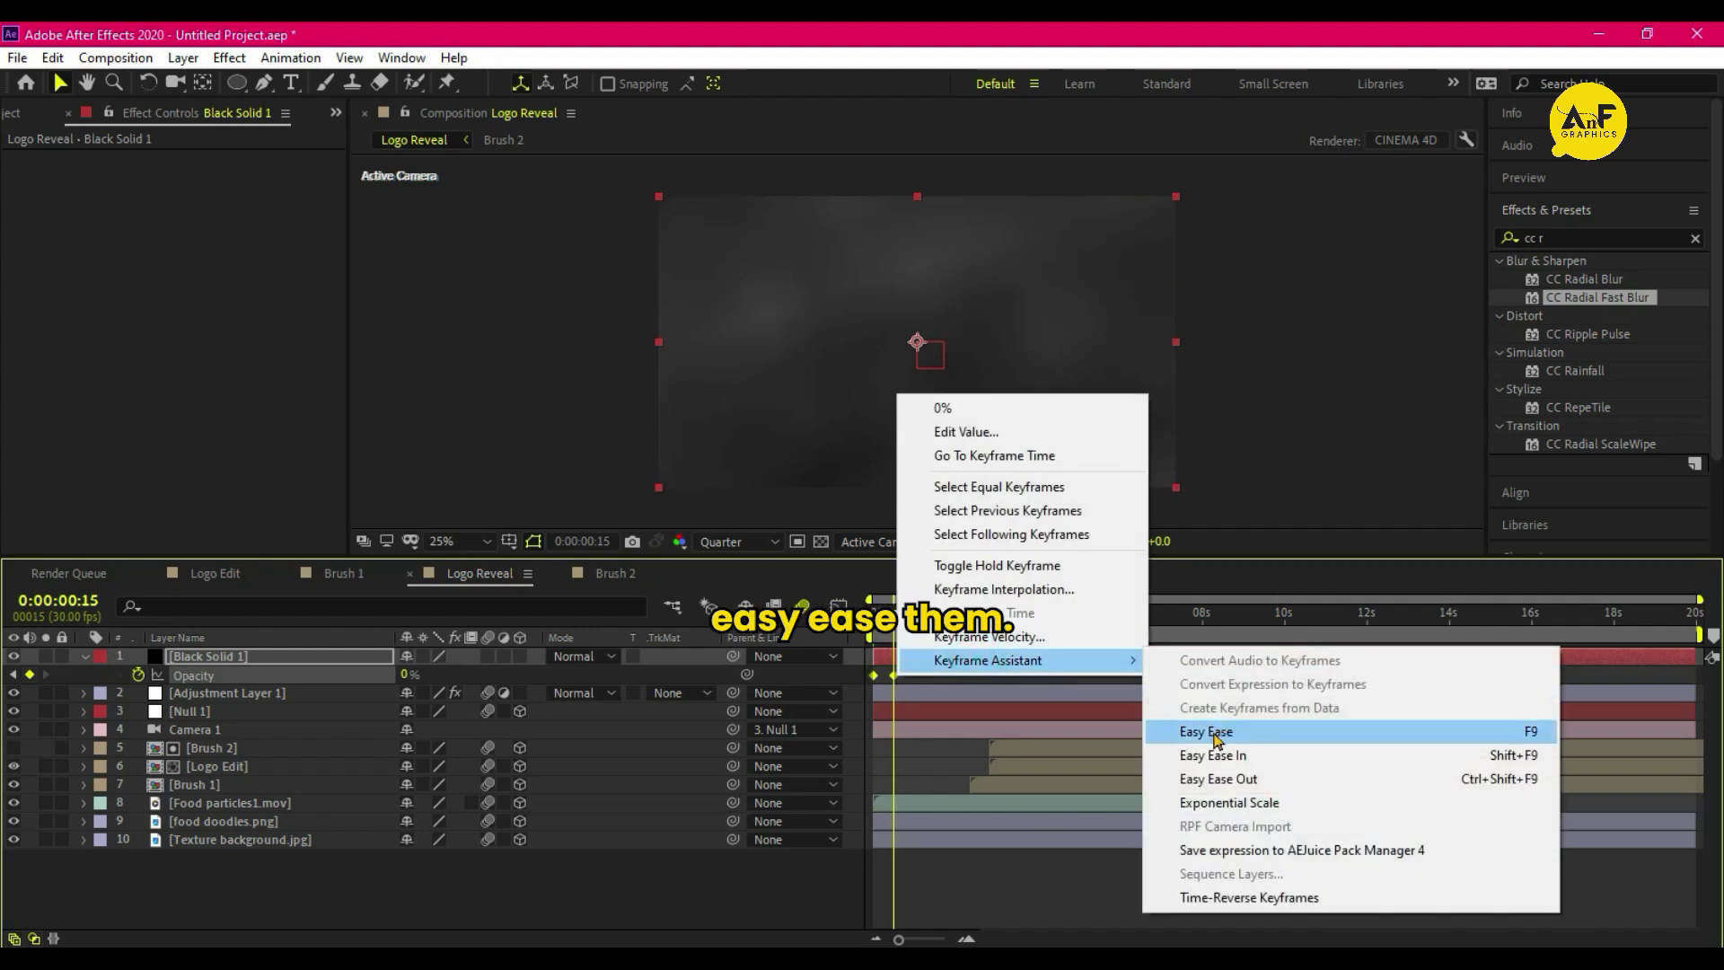
left_click(1060, 732)
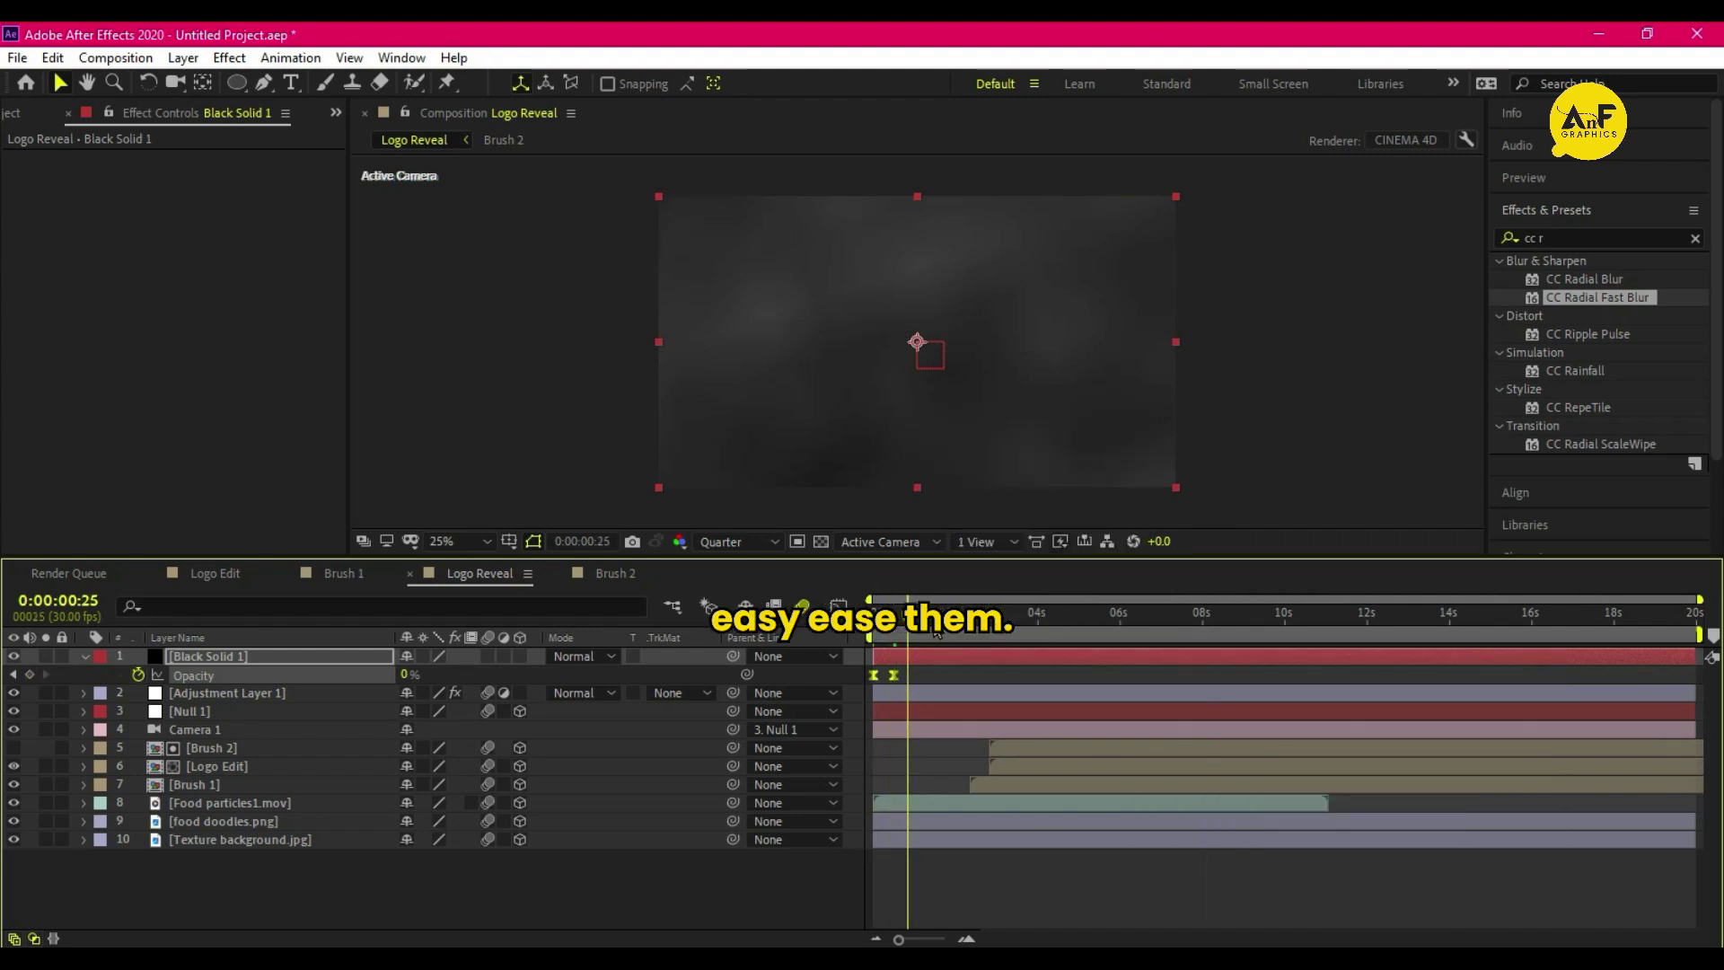
- Keyframe Black Solid 1's Opacity at 0% at 0:00:10:11 and 100% at 0:00:11:02
key("space")
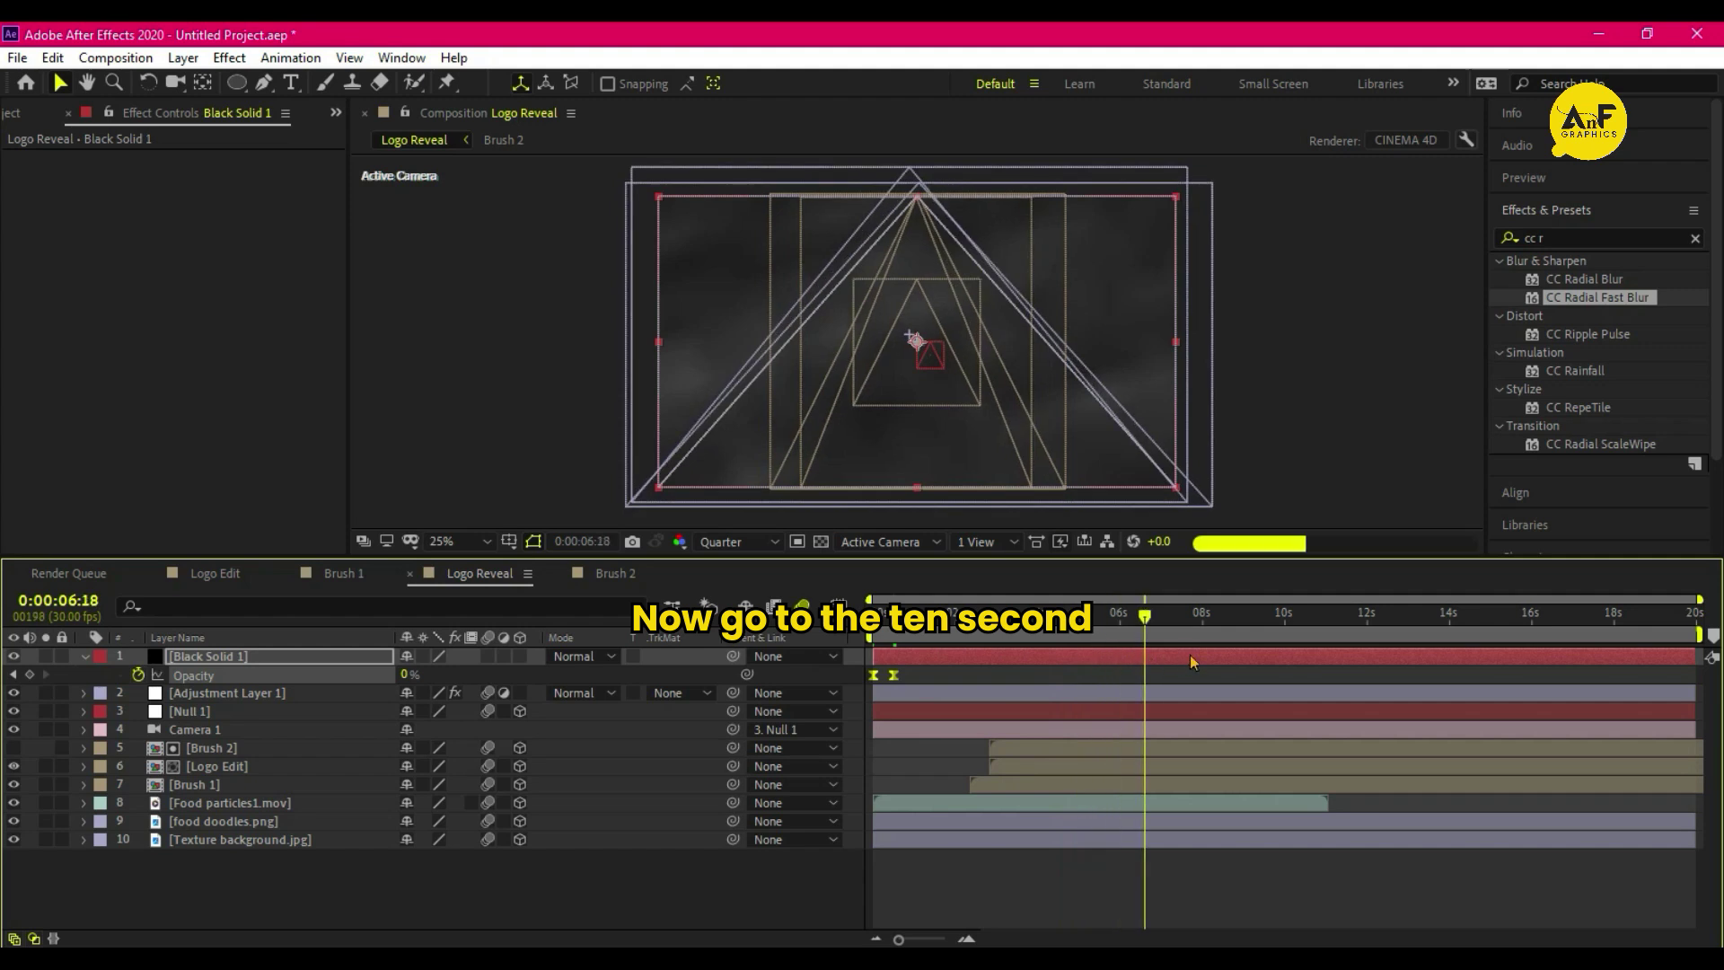
key("space")
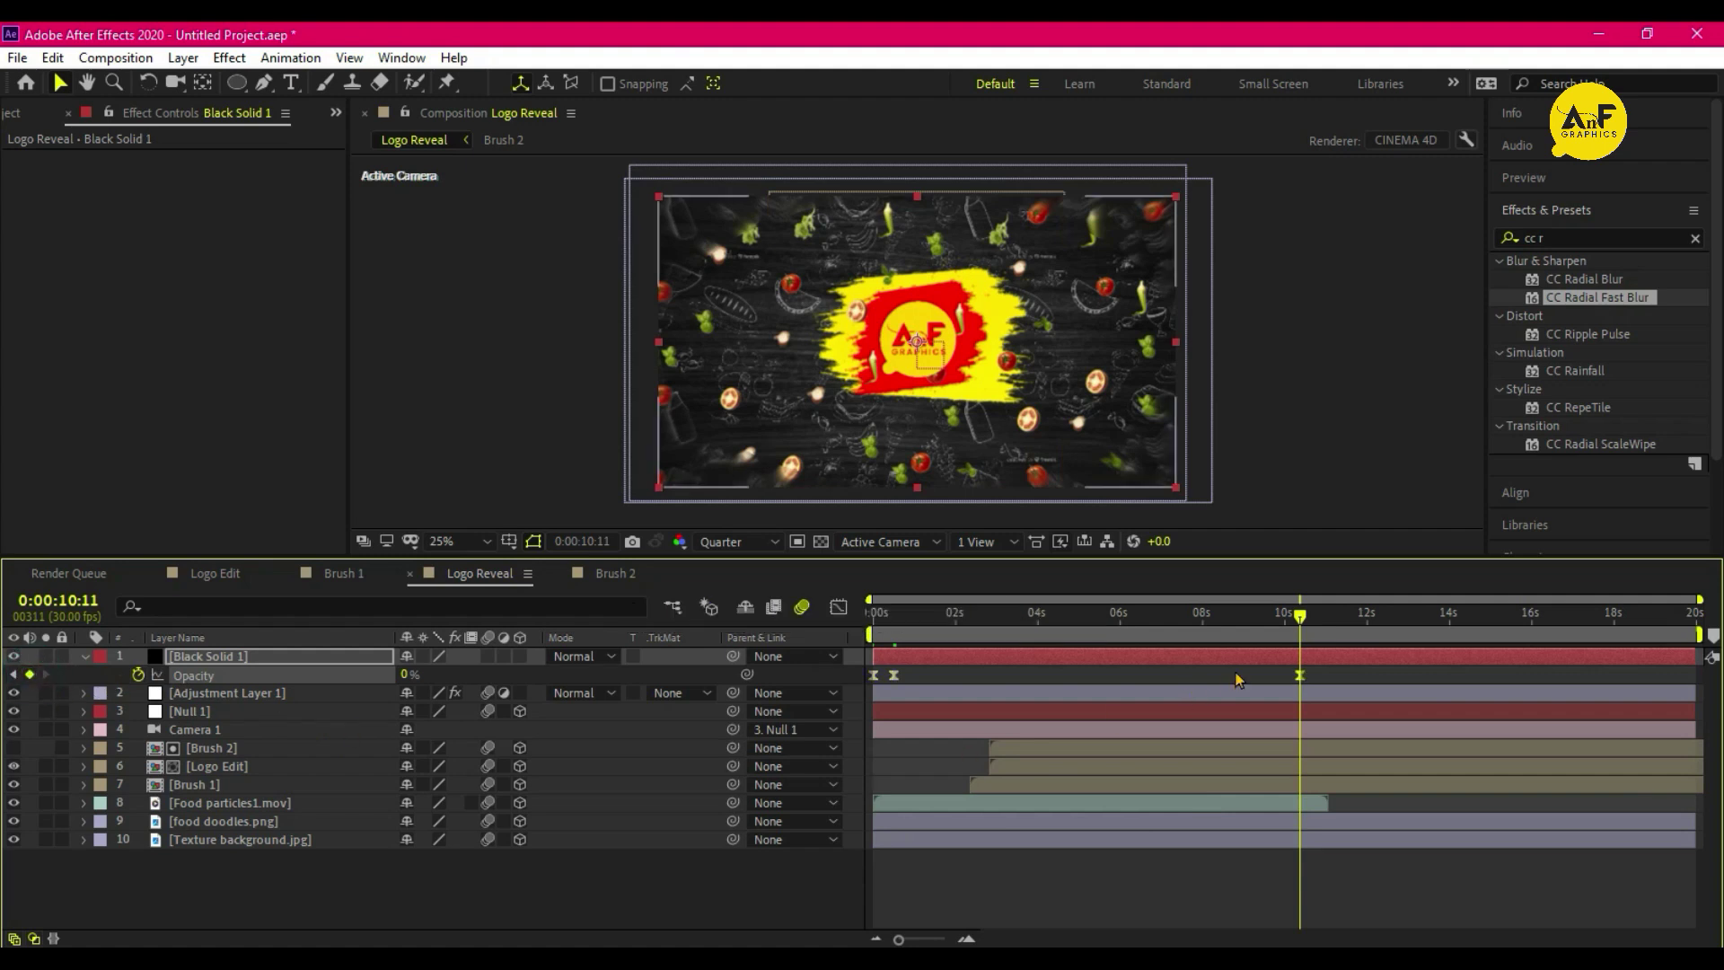
left_click_drag(1302, 620, 1329, 619)
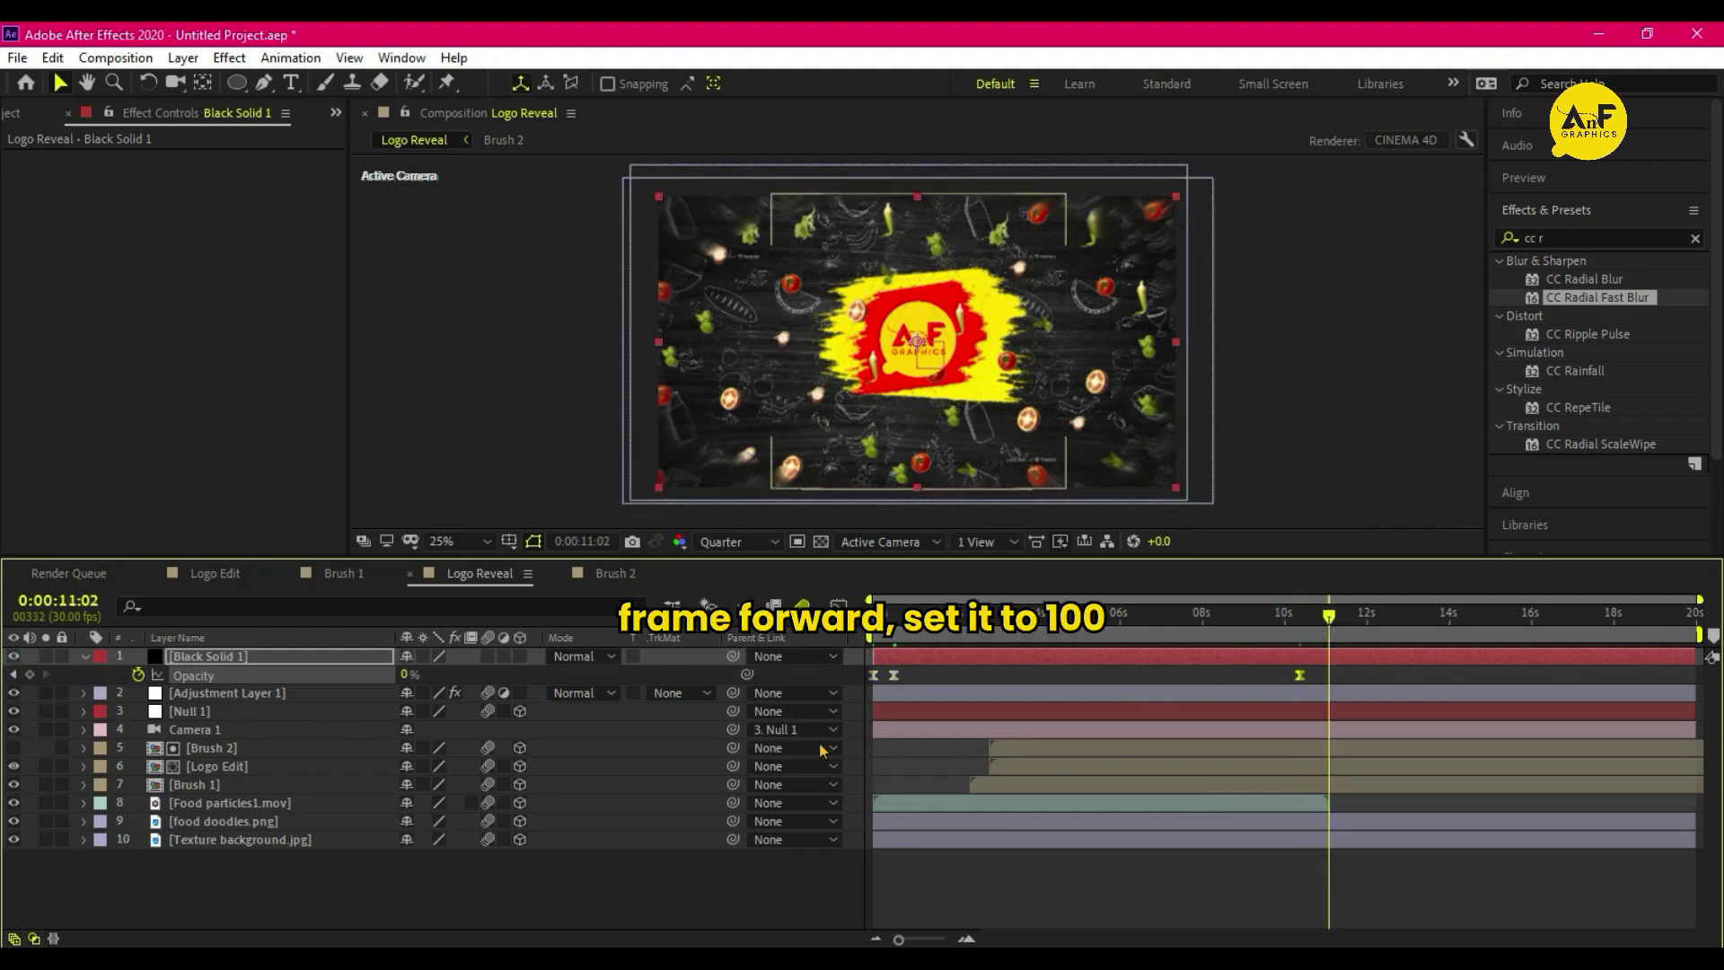
left_click(401, 681)
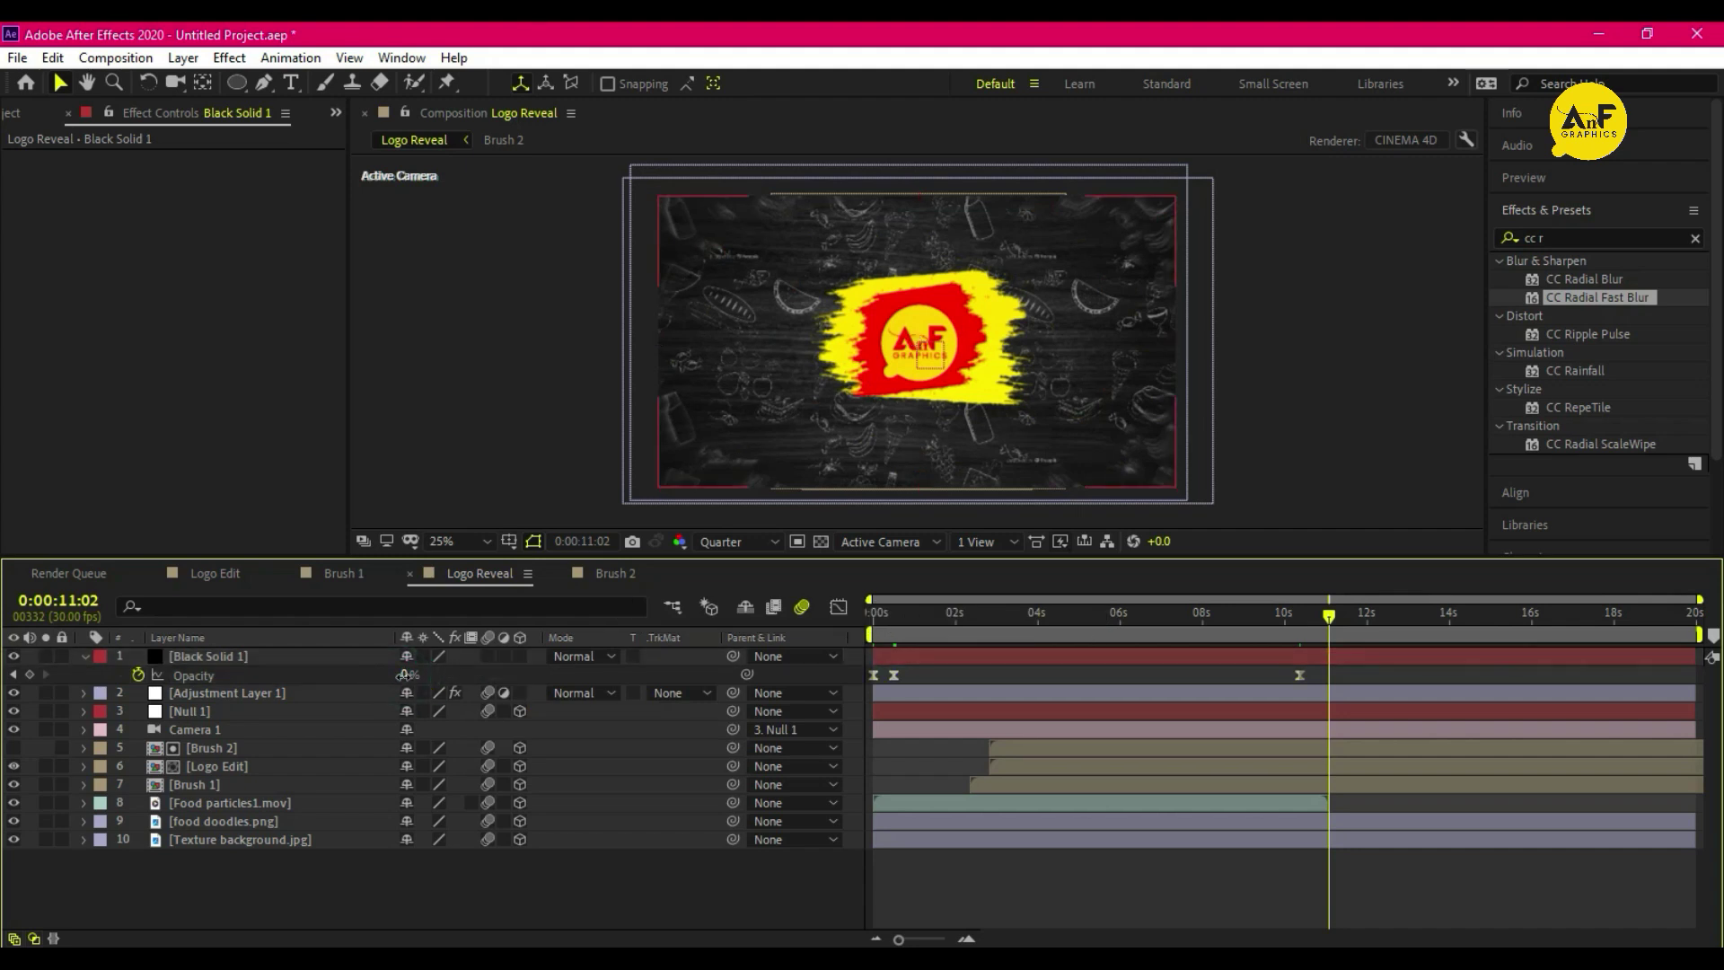
type("100")
key("Return")
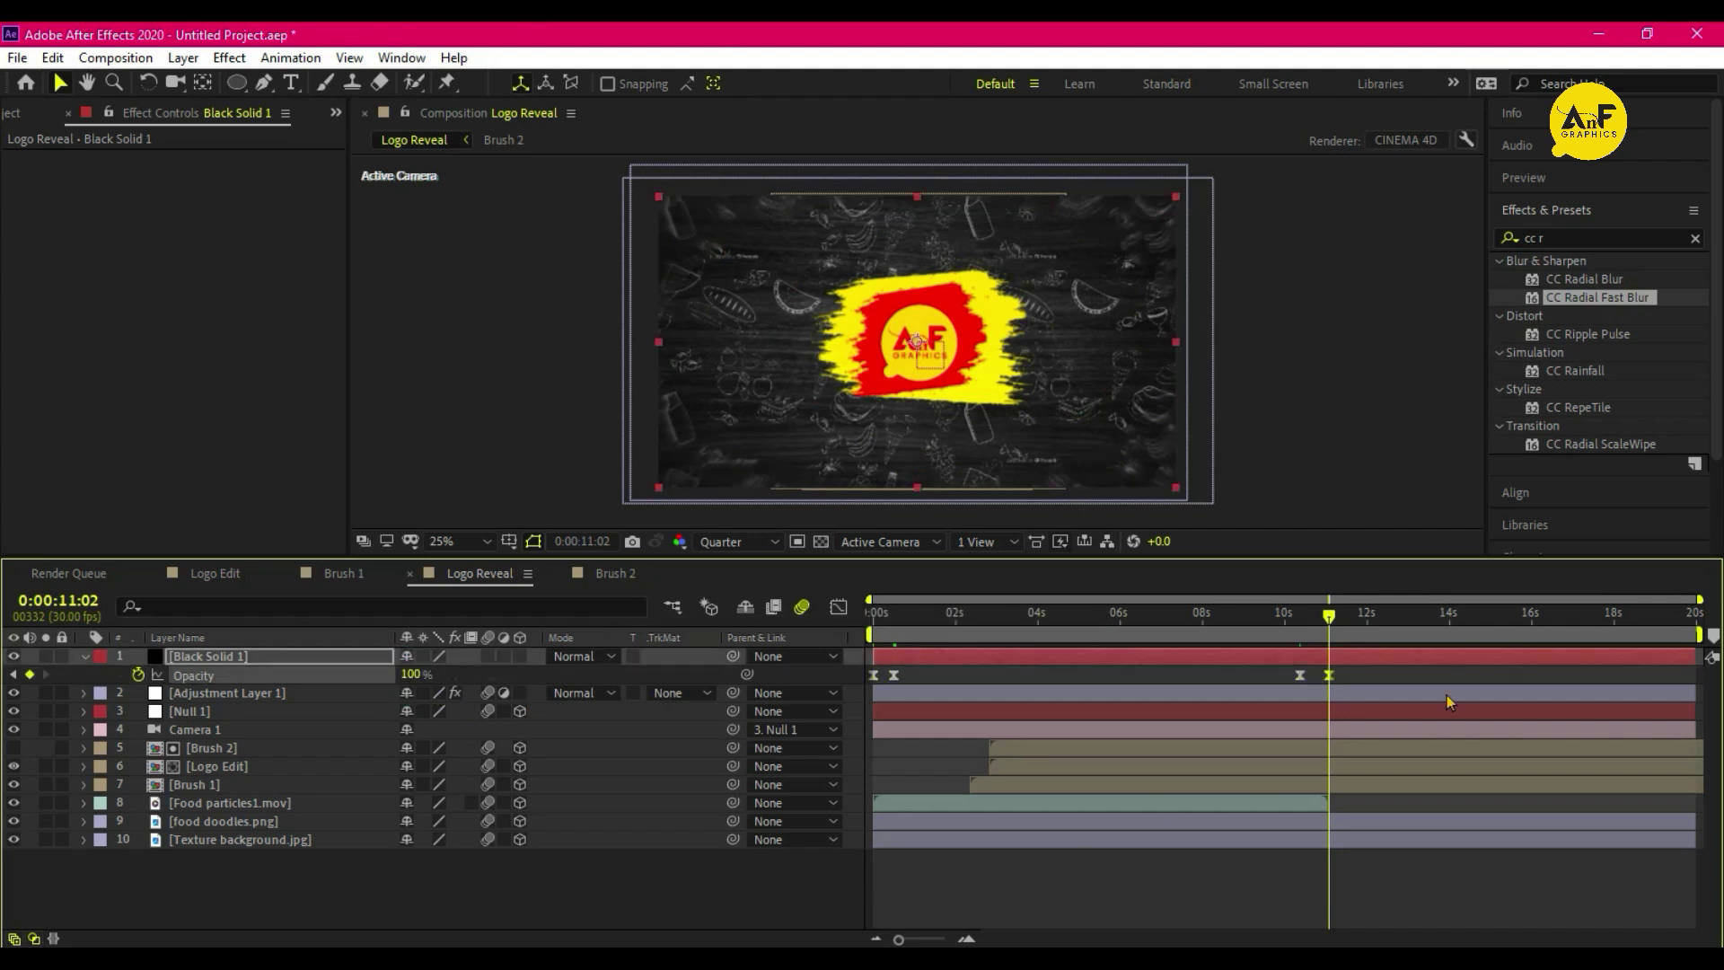
- End the work area of Logo Reveal at 0:00:11:02 and trim the composition to it
left_click_drag(1701, 634, 1338, 633)
right_click(1295, 633)
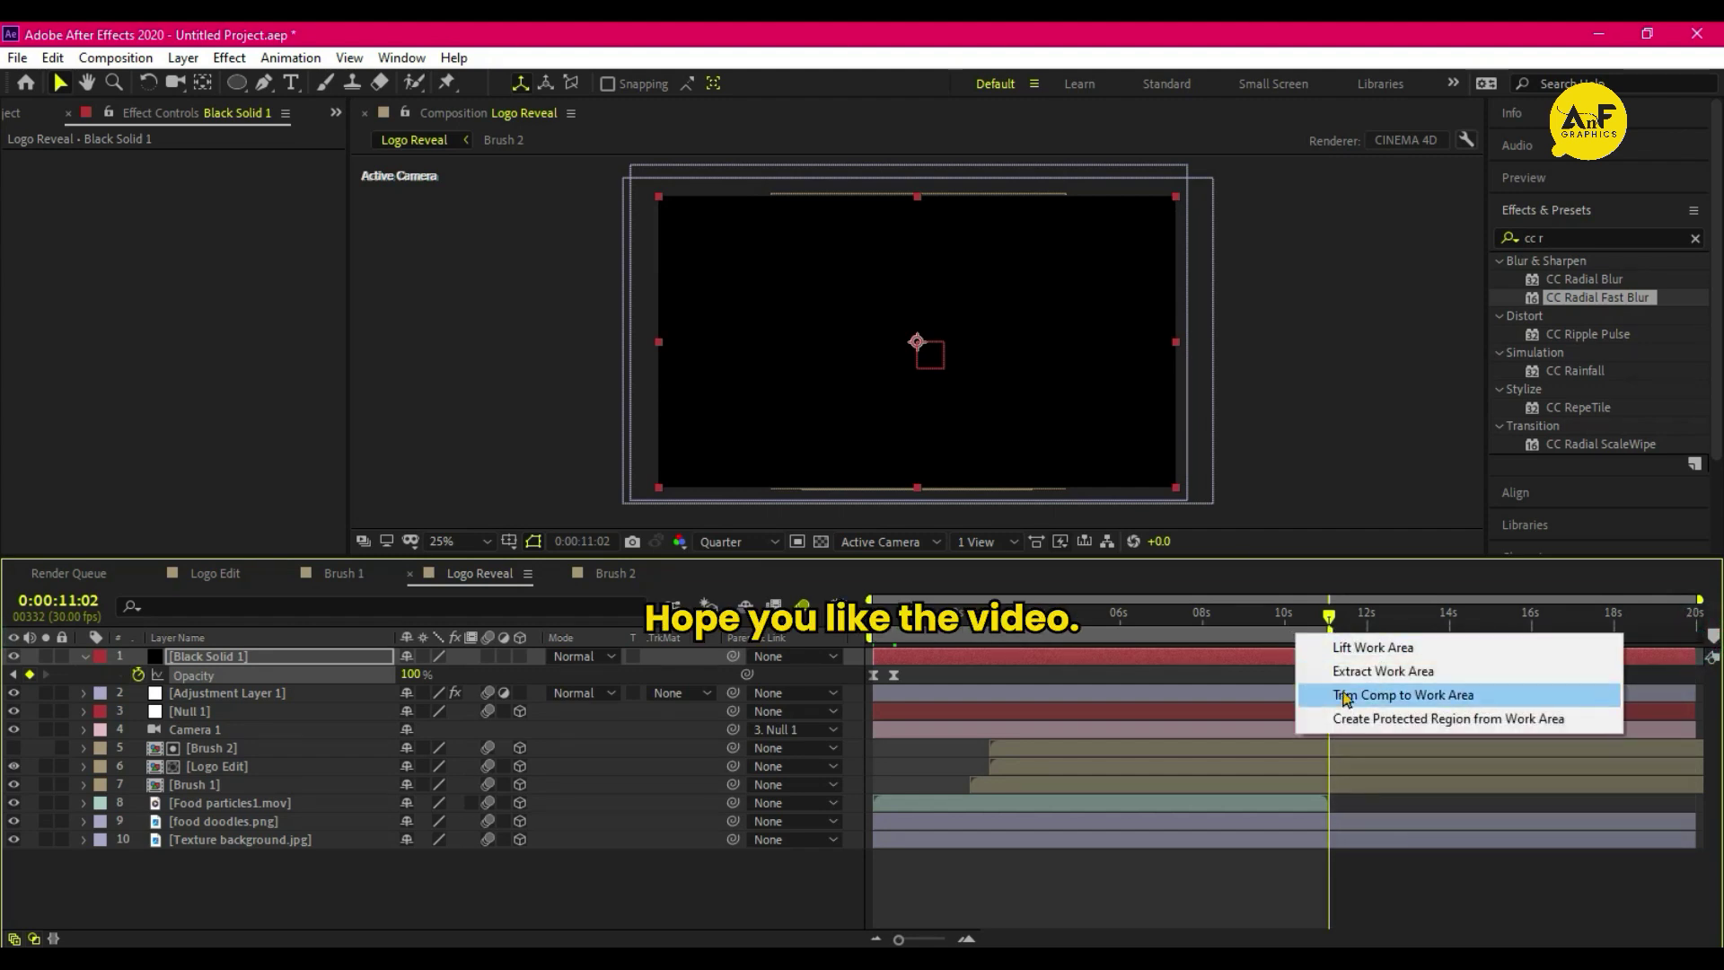